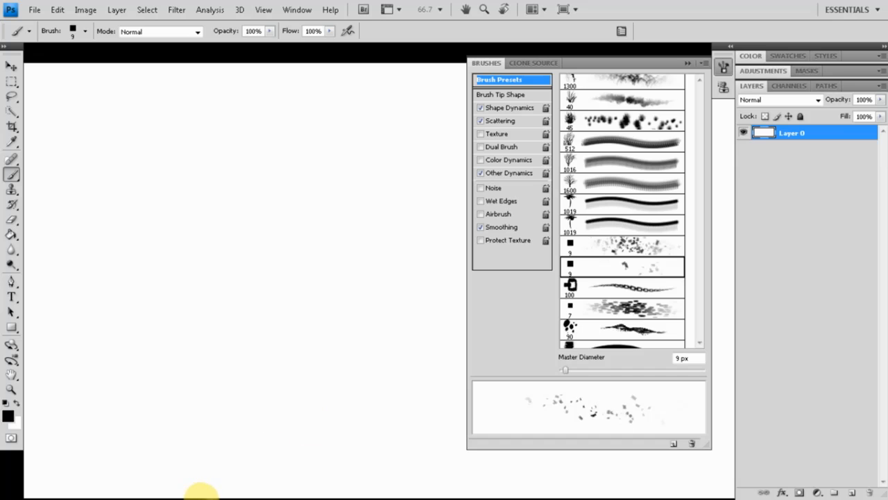
Step: Examine the current brush's tip shape settings and browse the list of available brush presets
key(alt+Tab)
key(alt+Tab)
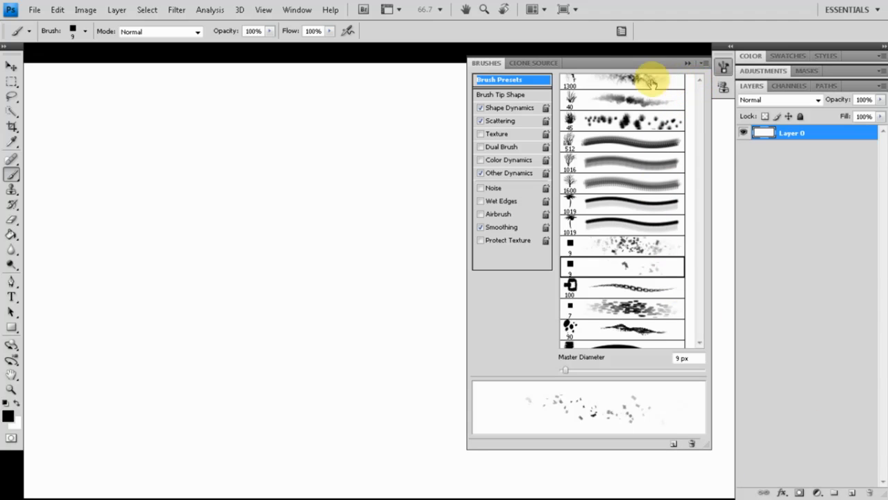
click(688, 63)
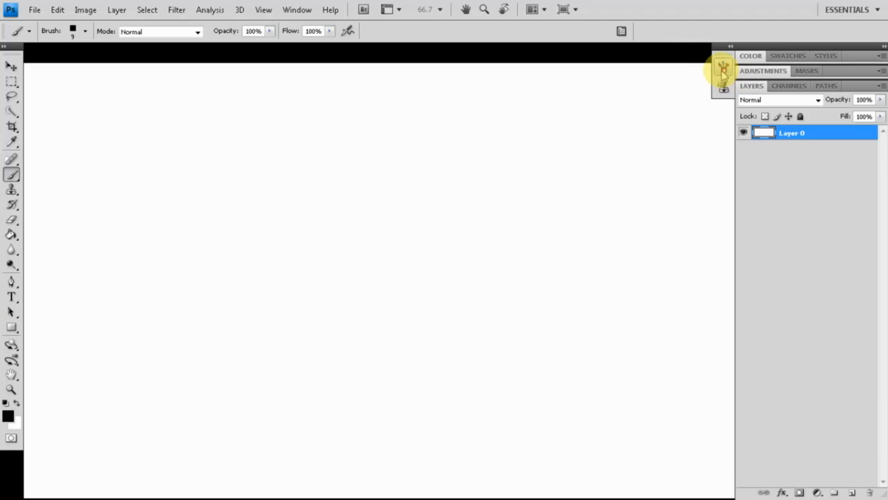
click(723, 68)
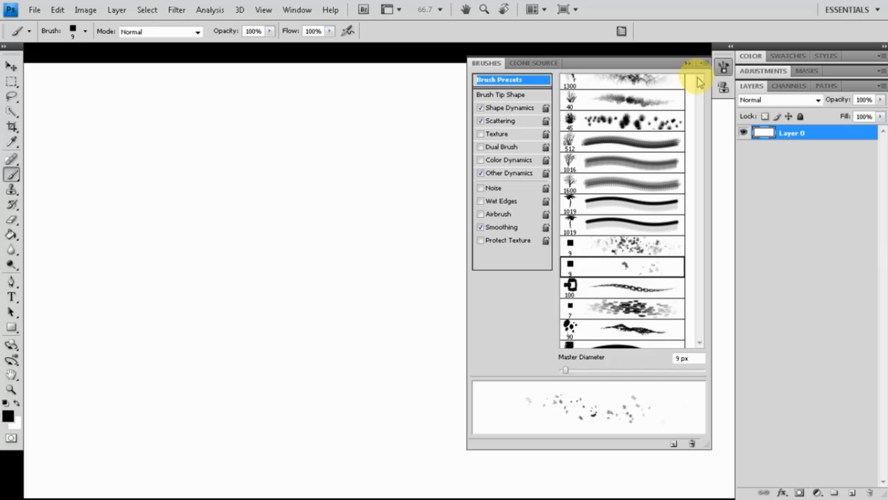
click(508, 98)
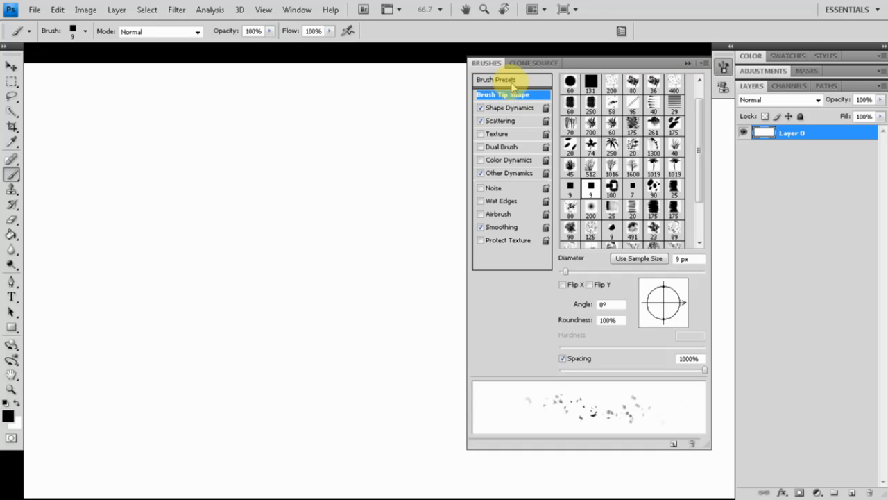
click(512, 82)
drag(700, 256, 703, 319)
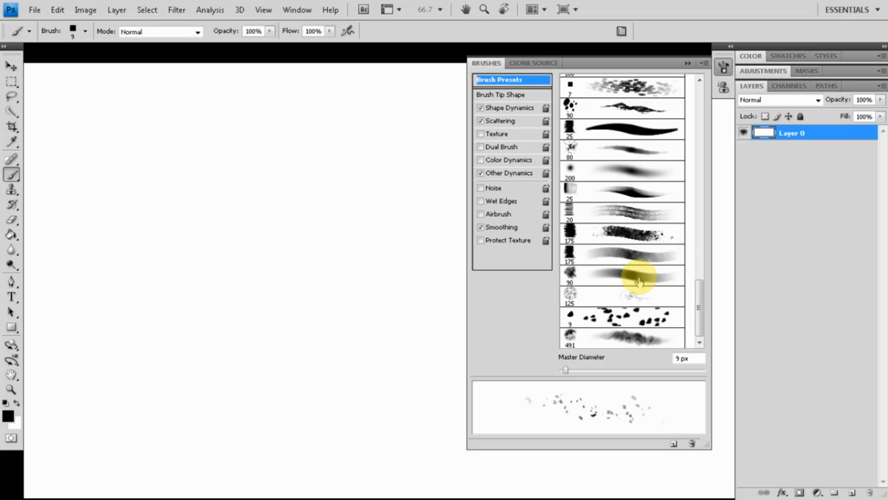
scroll(628, 295, up, 2)
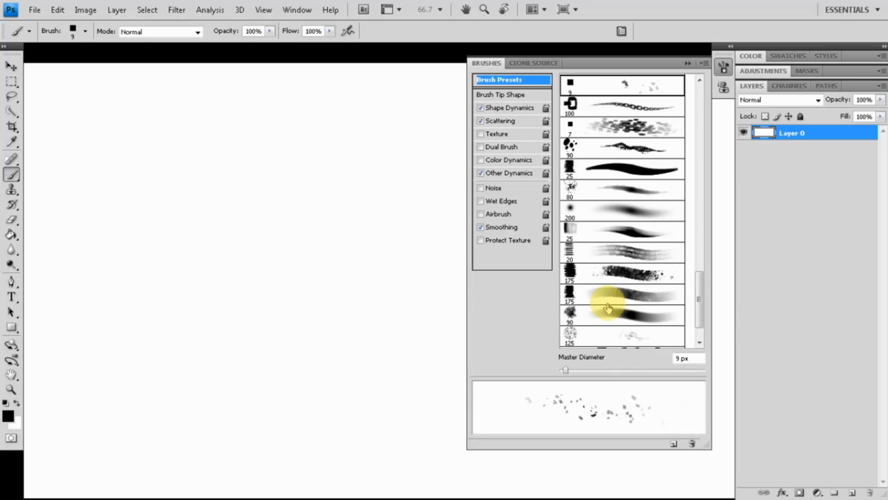
click(35, 10)
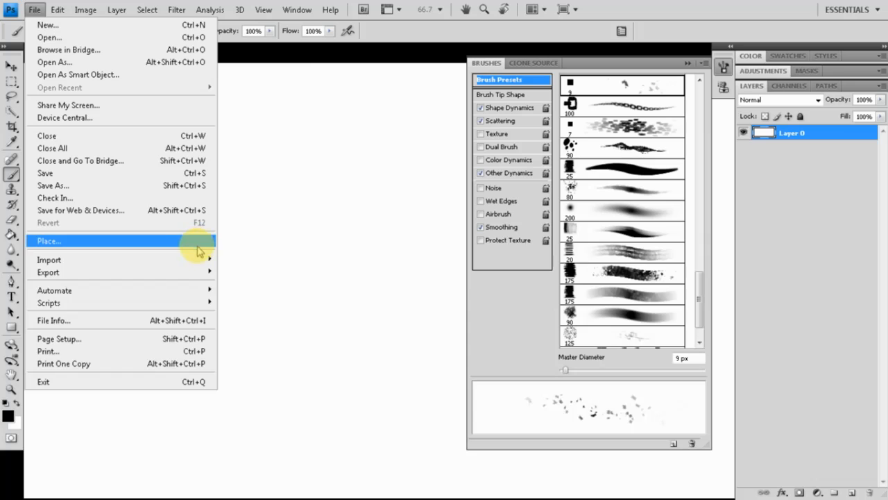
mouse_move(331, 9)
click(517, 40)
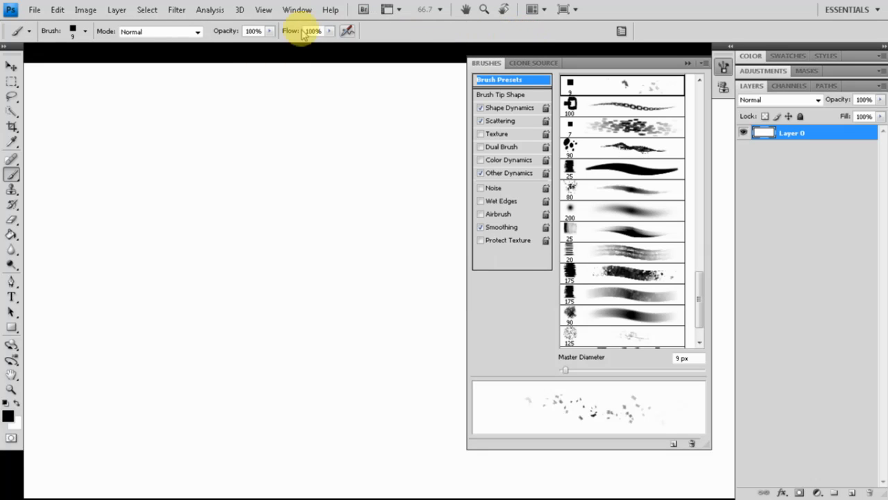
click(85, 11)
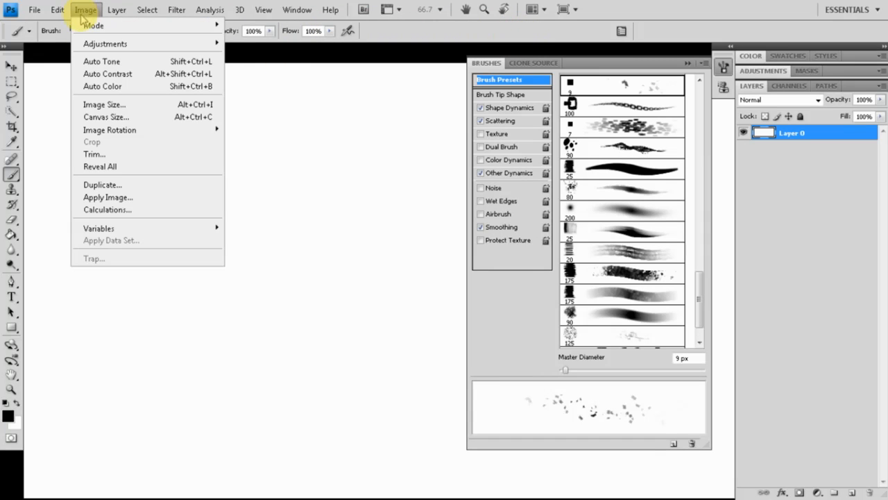
mouse_move(59, 14)
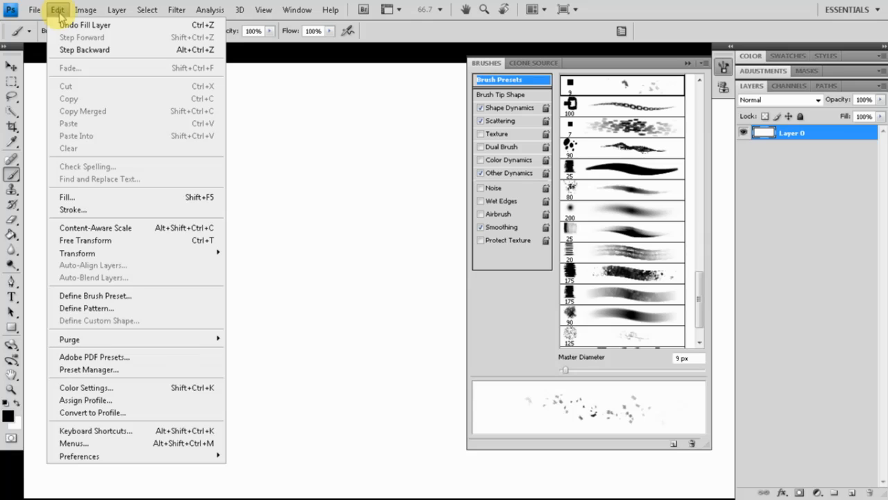
mouse_move(116, 14)
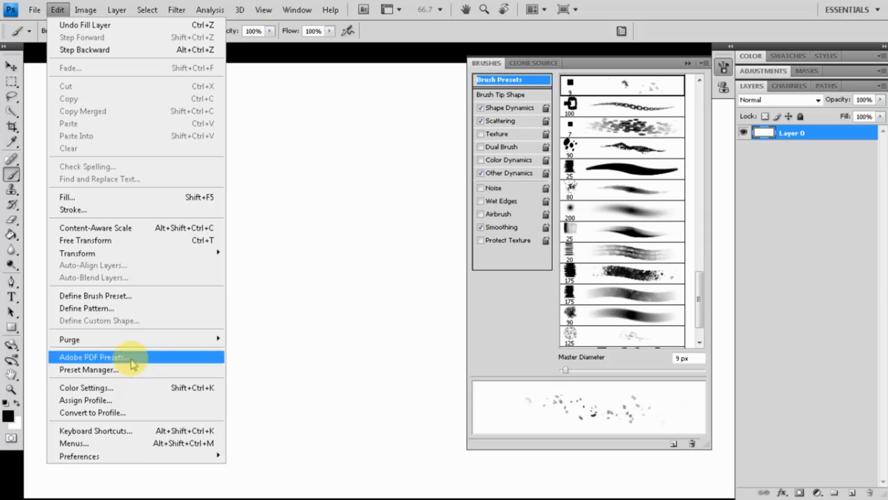
Step: Load the brush set Matt+Shaddy.abr from the Brushes folder into the existing brush presets
click(706, 67)
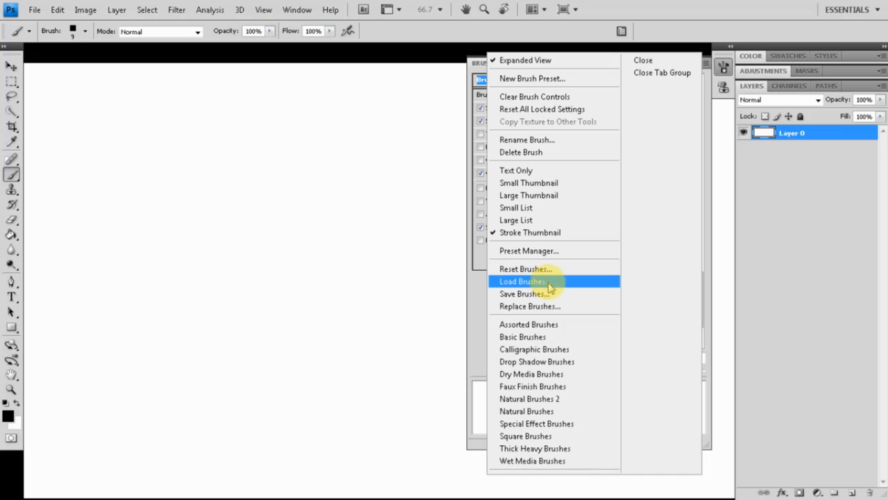
click(550, 284)
click(381, 159)
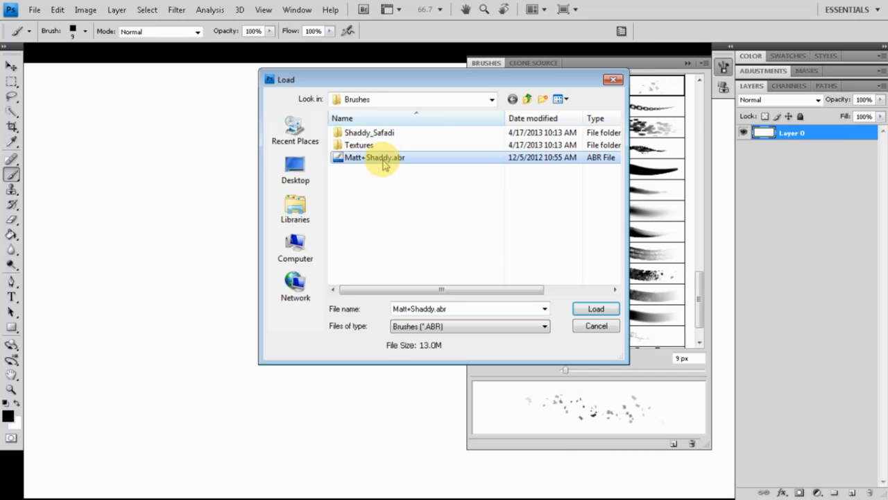
click(595, 308)
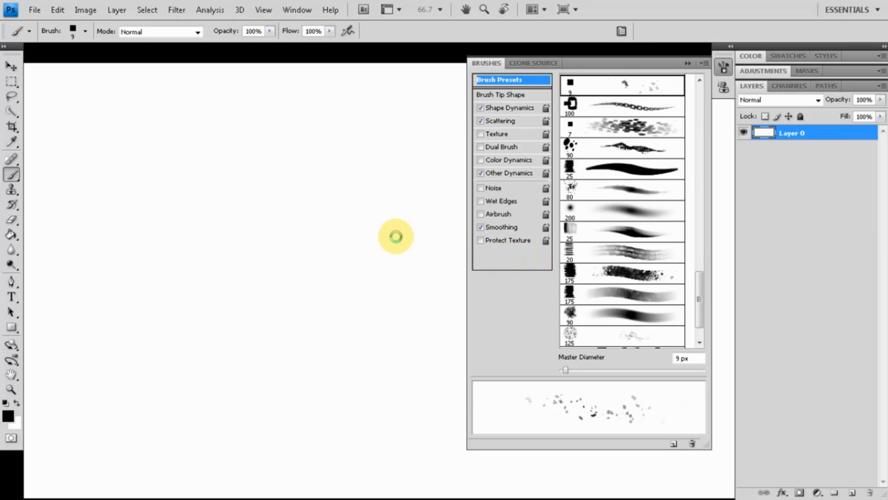
Step: Replace the current brush presets with the brush set Matt+Shaddy.abr
click(704, 62)
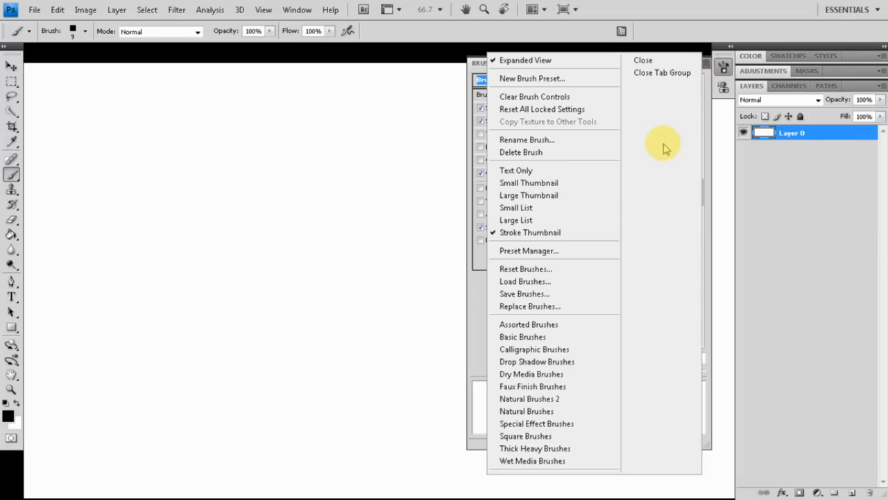
click(531, 306)
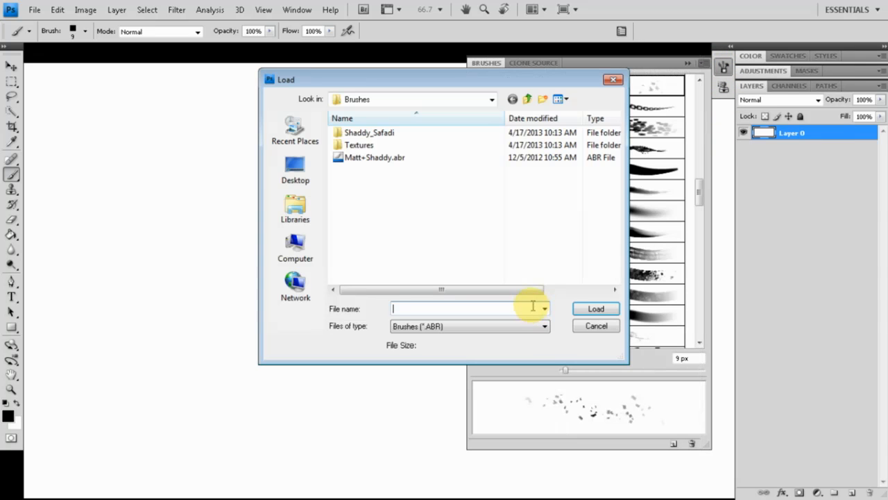
click(378, 157)
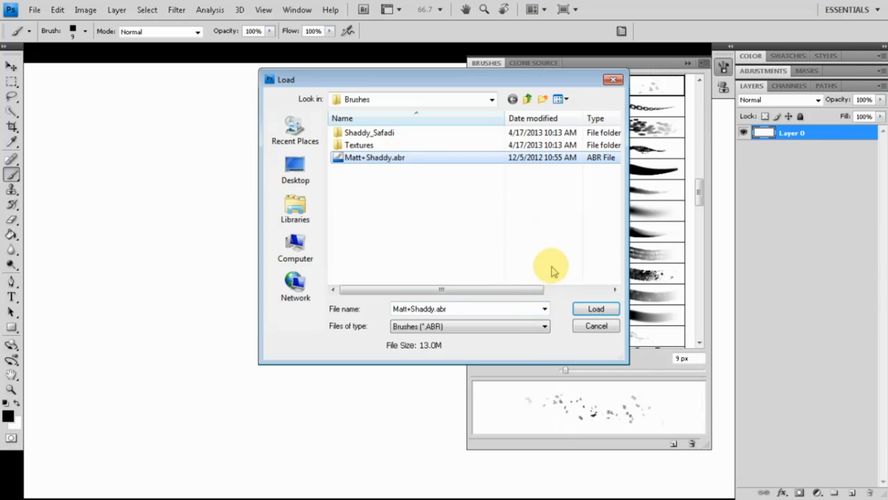
click(595, 308)
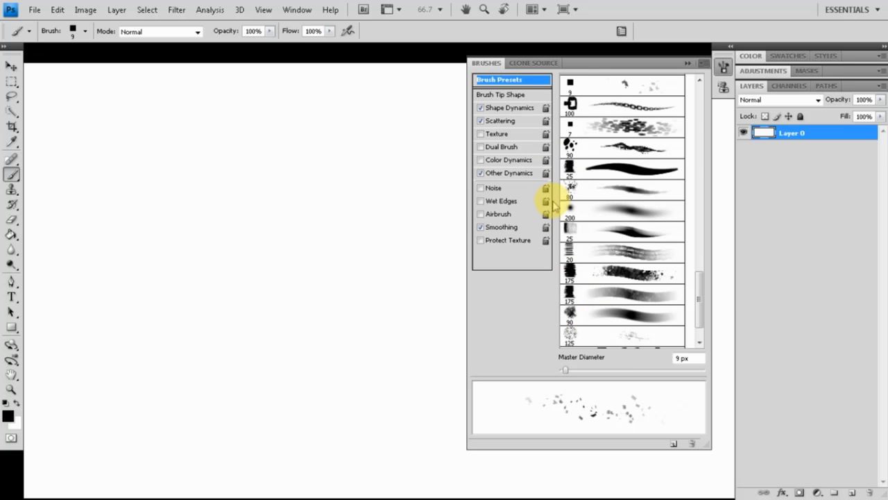
mouse_move(696, 293)
mouse_down()
mouse_move(698, 95)
mouse_move(698, 311)
mouse_up()
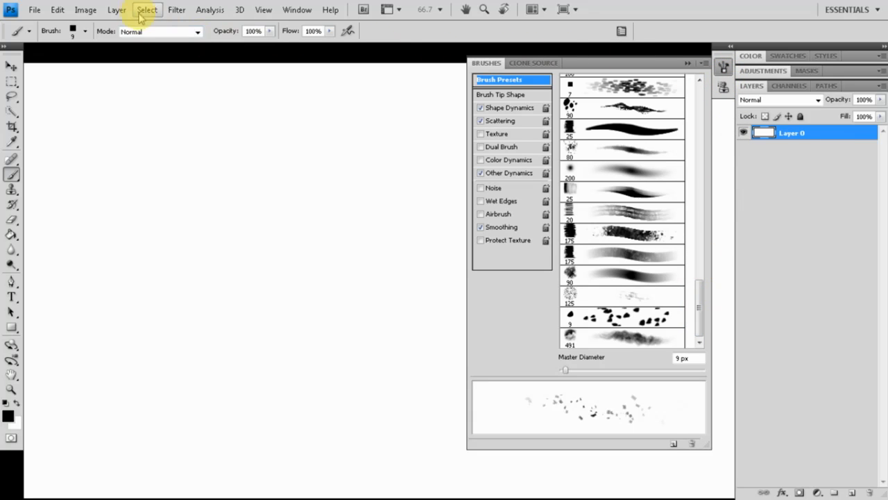
Step: Load the brushes from Matt+Shaddy.abr once more, adding them to the current presets
click(705, 62)
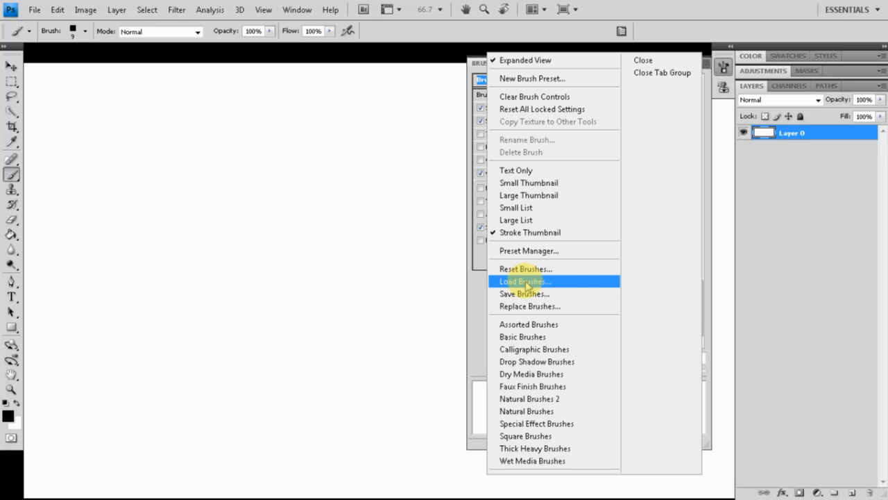
click(526, 282)
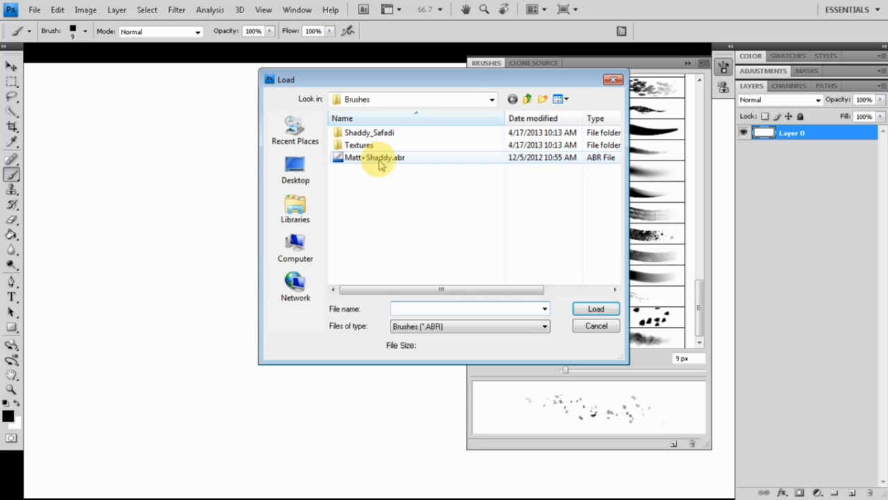
click(379, 159)
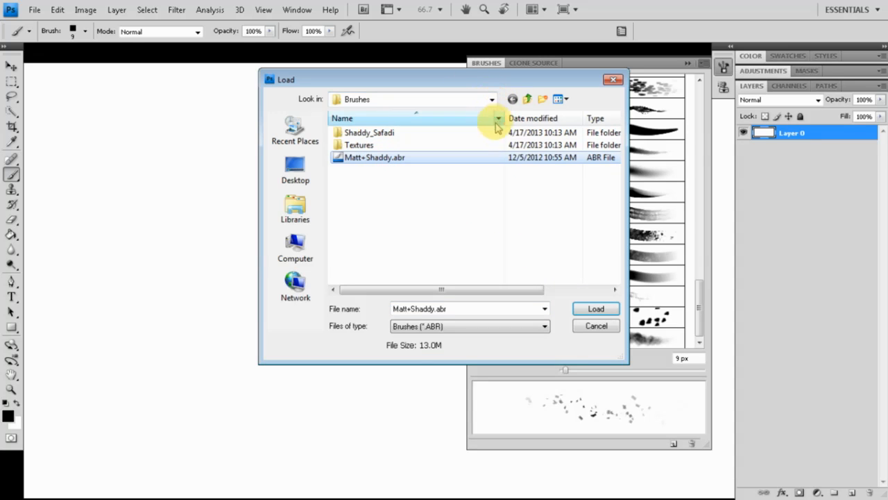
click(589, 312)
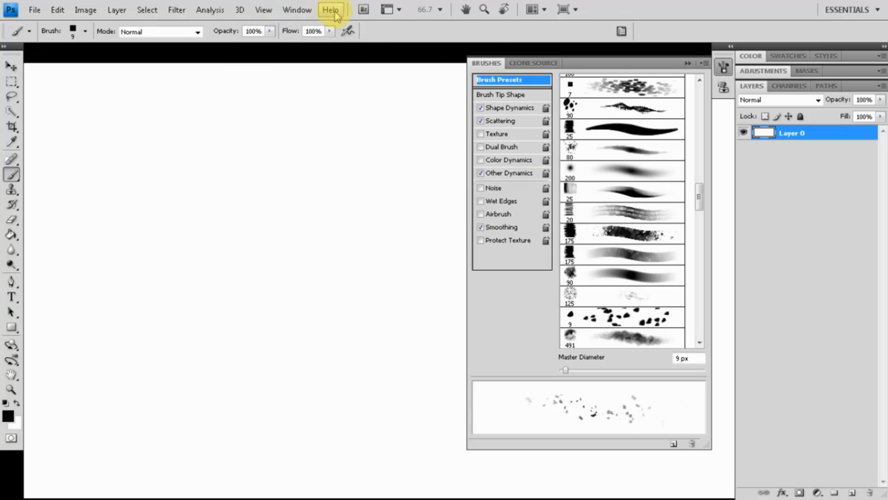
click(335, 12)
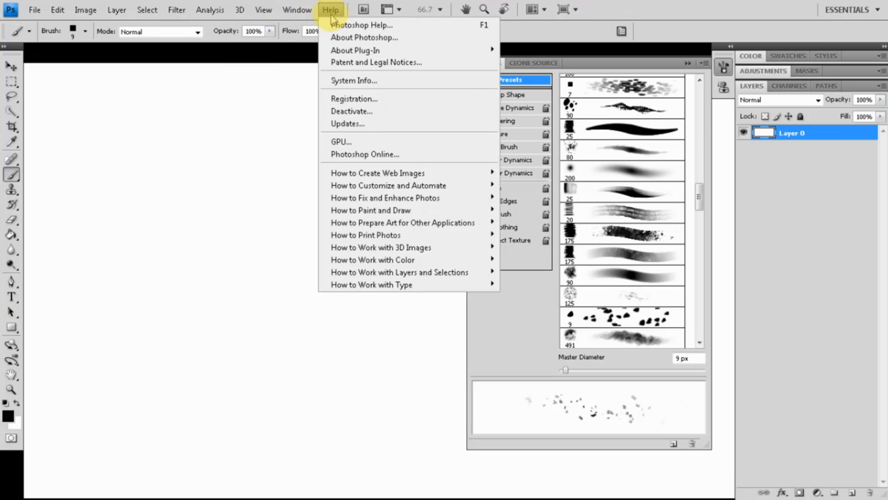
click(441, 39)
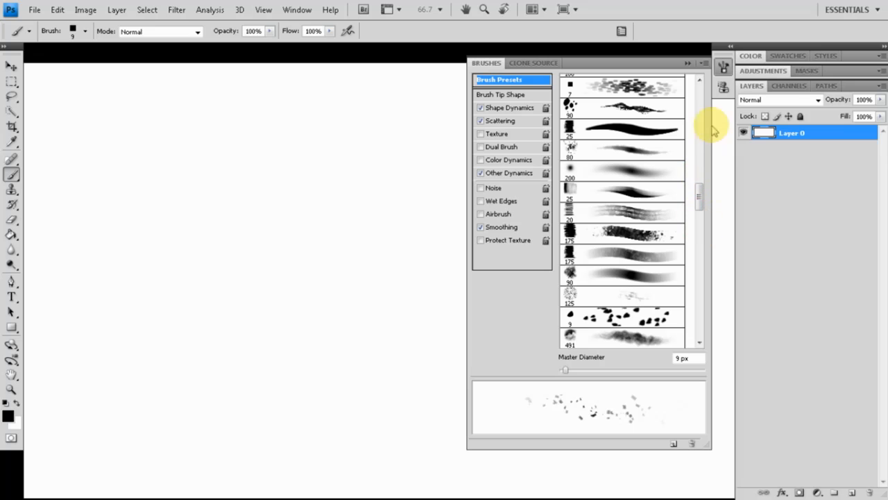
click(704, 62)
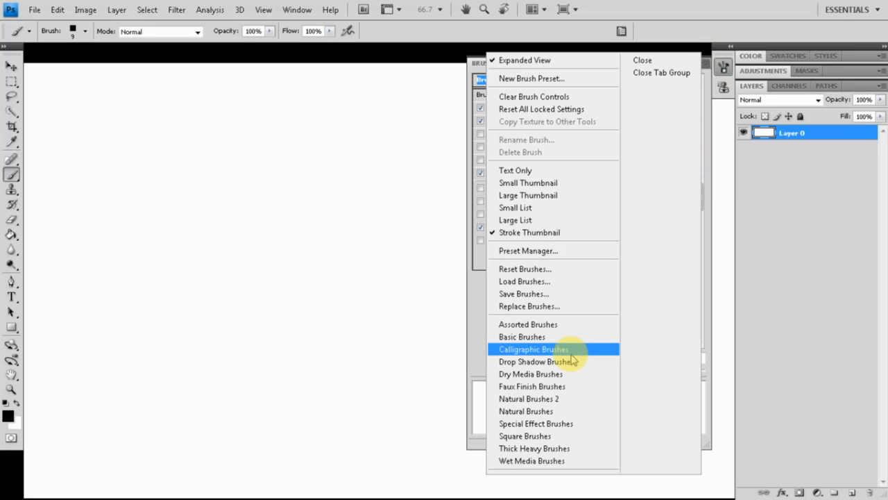
click(551, 337)
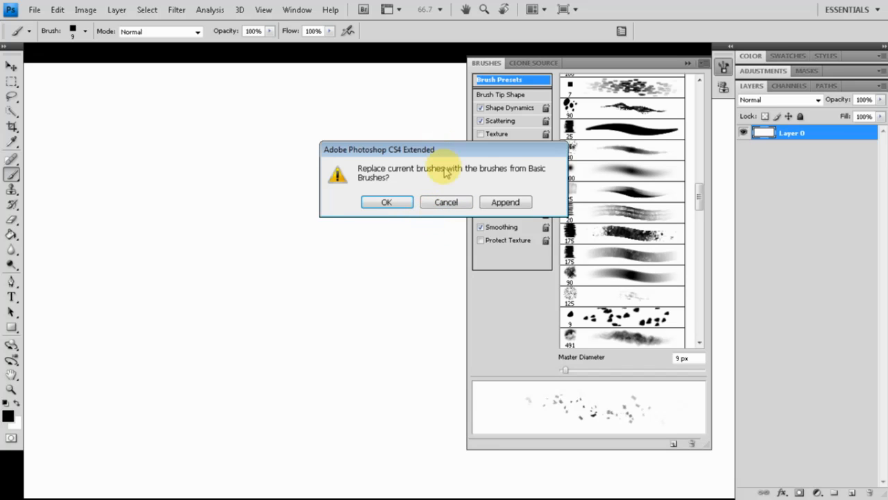
click(444, 203)
Step: Replace all current brush presets with the set Matt+Shaddy.abr and look through the preset list up to its first brushes
click(702, 61)
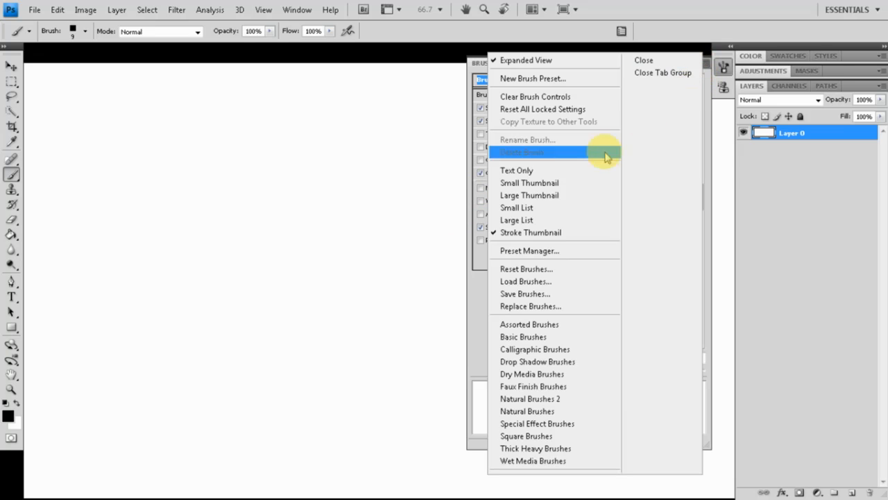
click(524, 307)
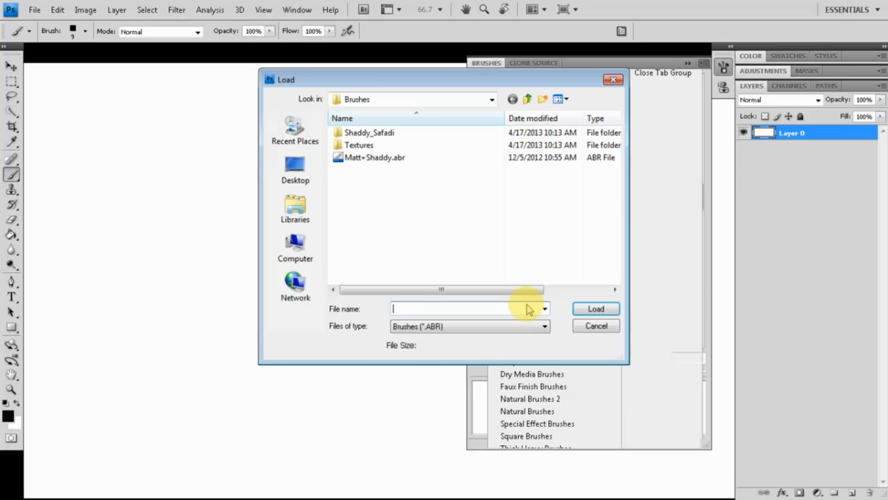
click(370, 158)
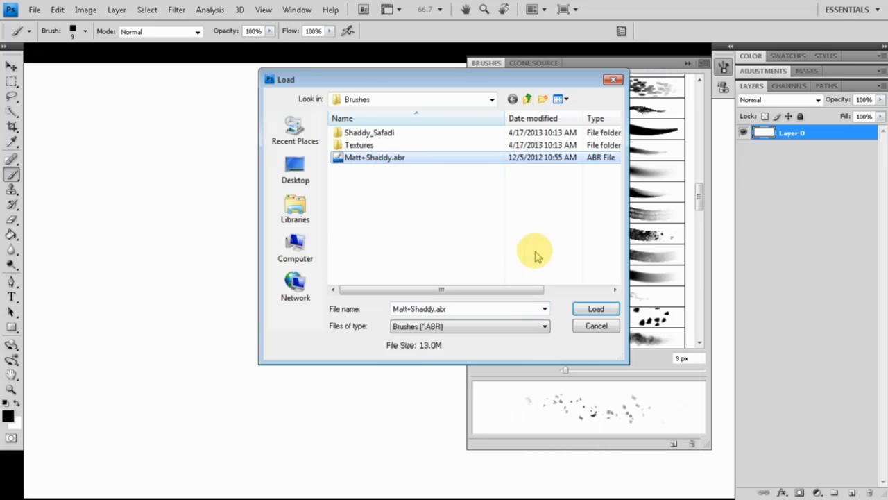
click(593, 309)
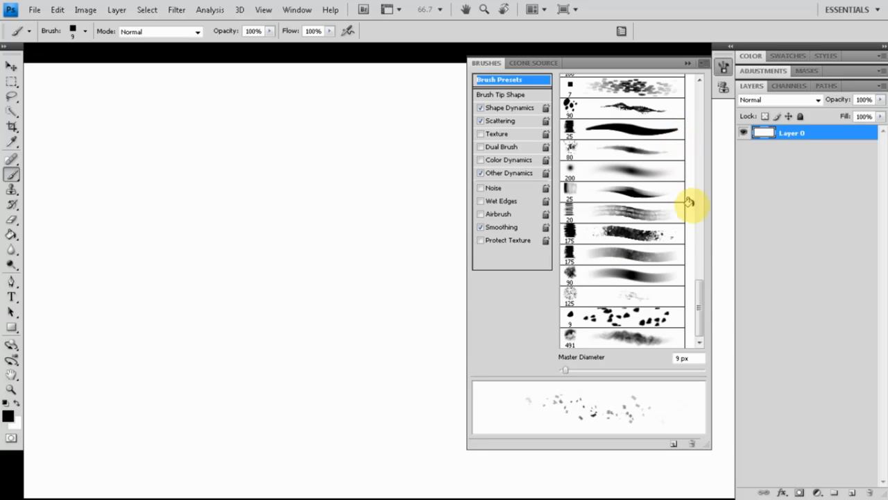
mouse_move(699, 315)
mouse_down()
mouse_move(707, 133)
mouse_move(711, 192)
mouse_up()
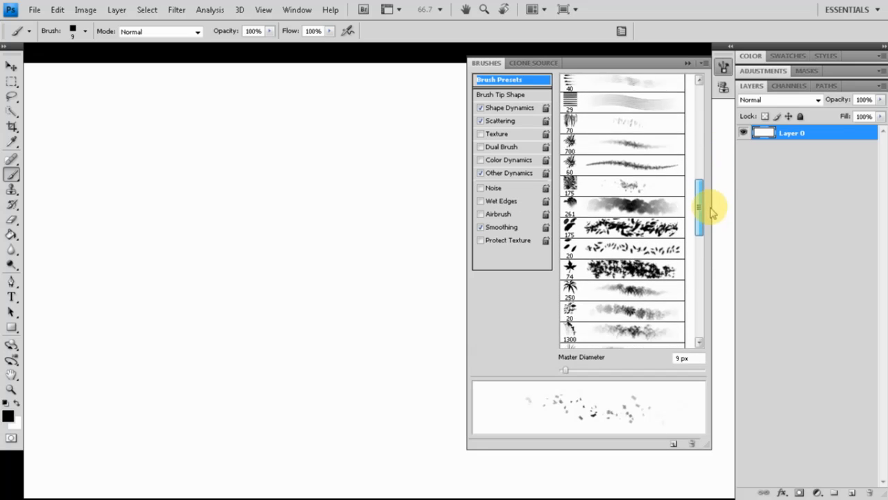
mouse_move(716, 250)
mouse_down()
mouse_move(718, 293)
mouse_move(719, 237)
mouse_up()
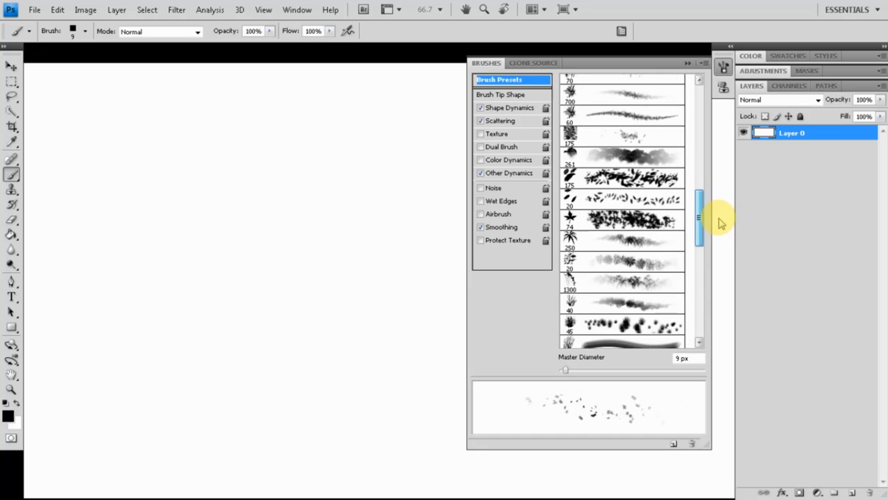
mouse_move(718, 219)
mouse_down()
mouse_move(712, 304)
mouse_move(706, 103)
mouse_up()
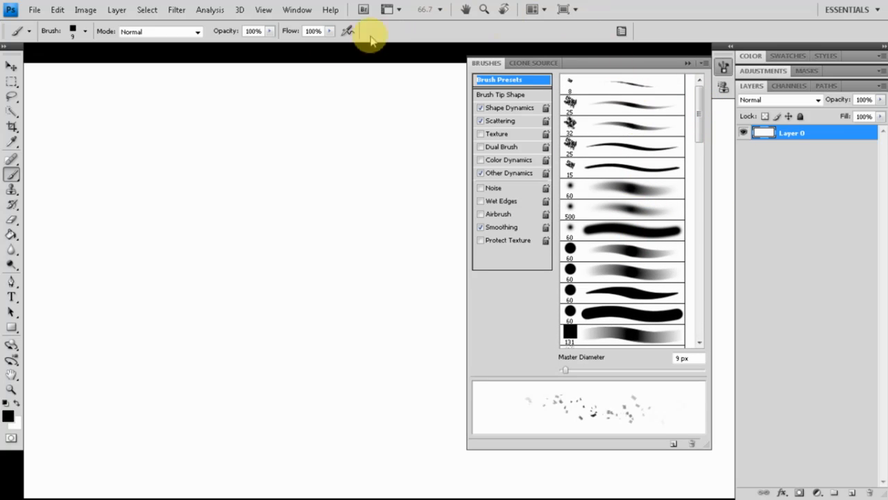
Step: Open the Preset Manager for brushes and select every brush in the set, from the first to the last
click(84, 10)
mouse_move(58, 9)
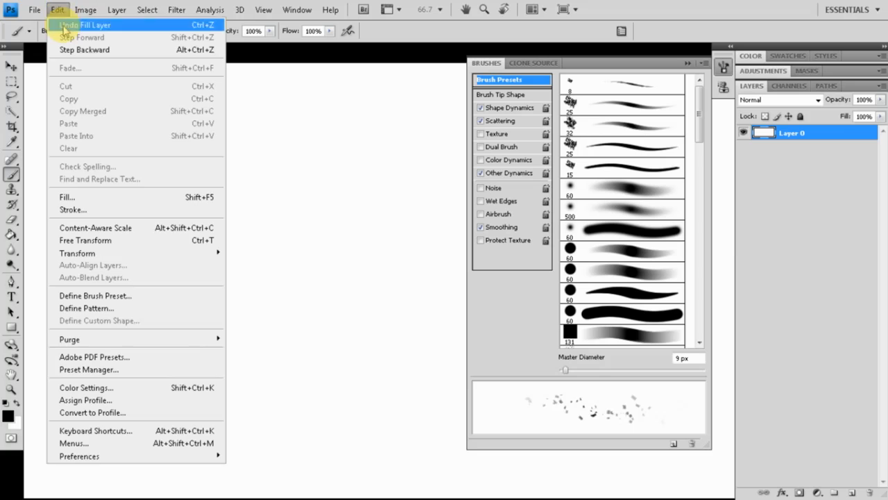
click(126, 369)
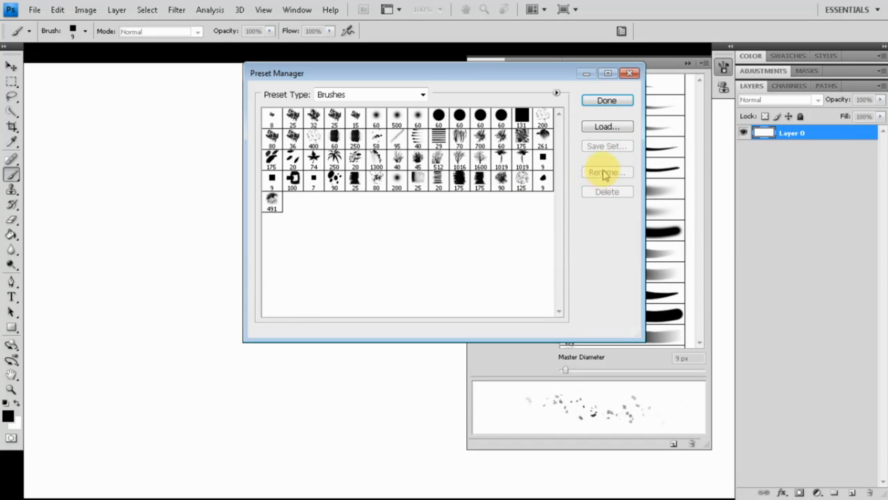
click(270, 115)
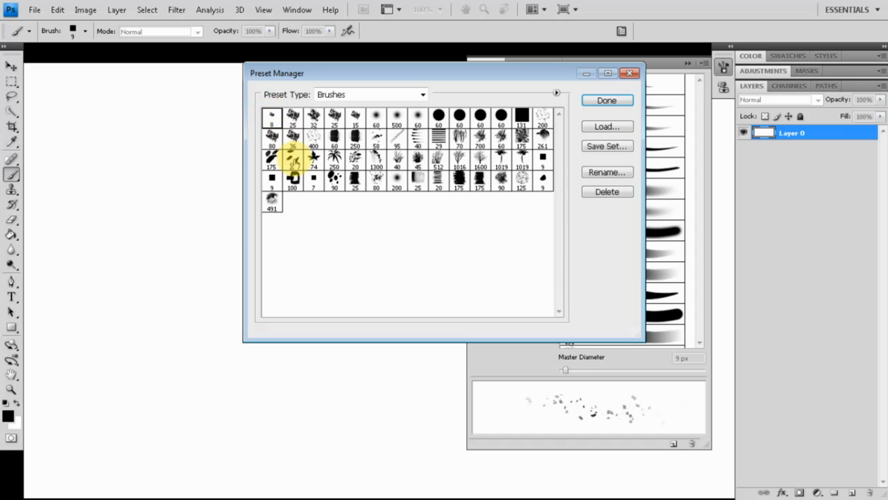
shift+click(274, 201)
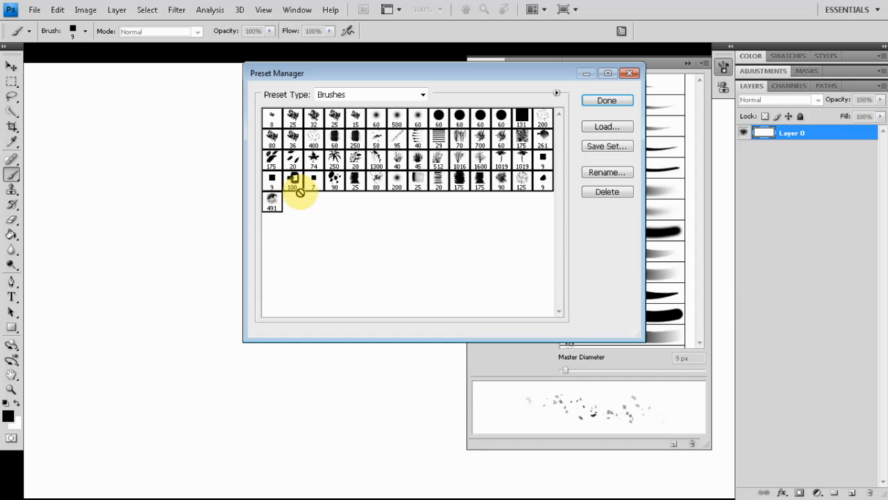
Step: Try a range selection from the 70 px brush to a 1019 px brush, several separate brushes, and a single 9 px brush
click(455, 139)
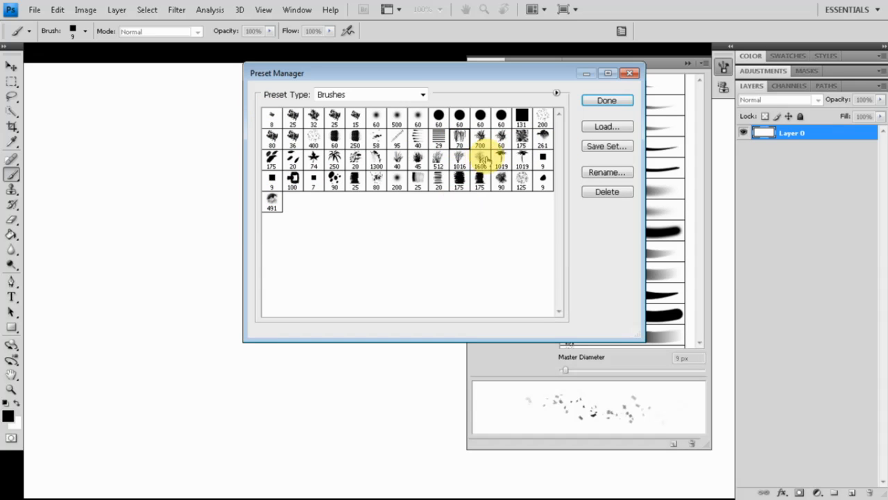
shift+click(512, 166)
click(431, 120)
ctrl+click(396, 140)
ctrl+click(398, 160)
ctrl+click(478, 179)
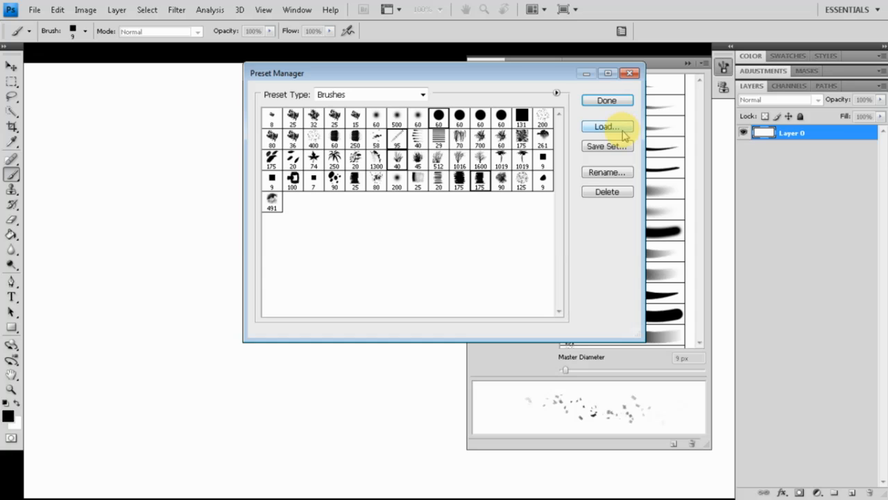
click(543, 180)
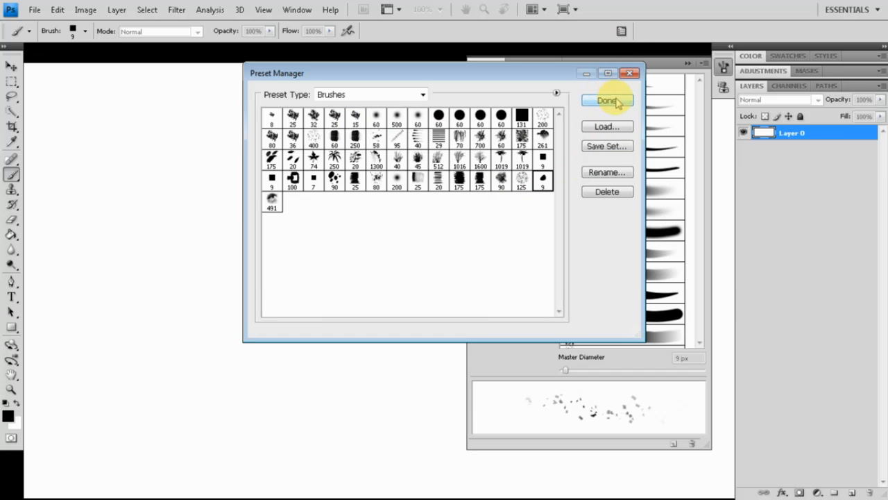
Step: Load Matt+Shaddy.abr from the Brushes folder into the Preset Manager's brush list
click(604, 130)
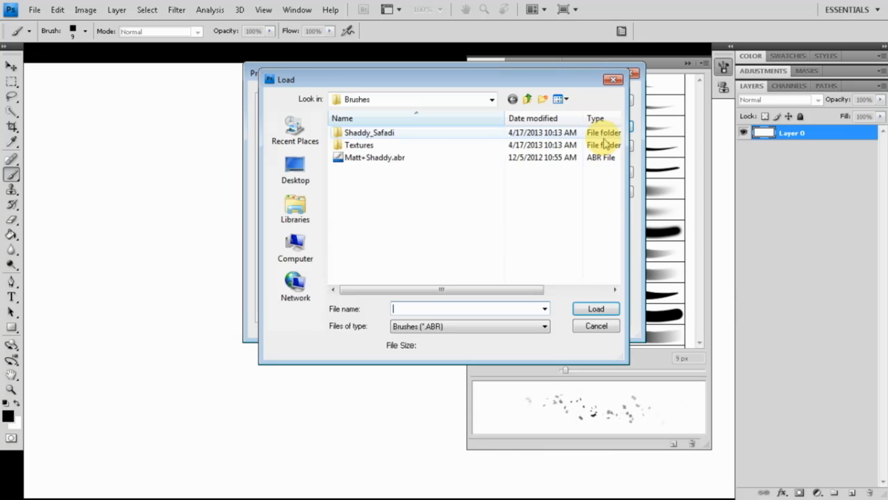
click(384, 157)
click(595, 310)
click(594, 288)
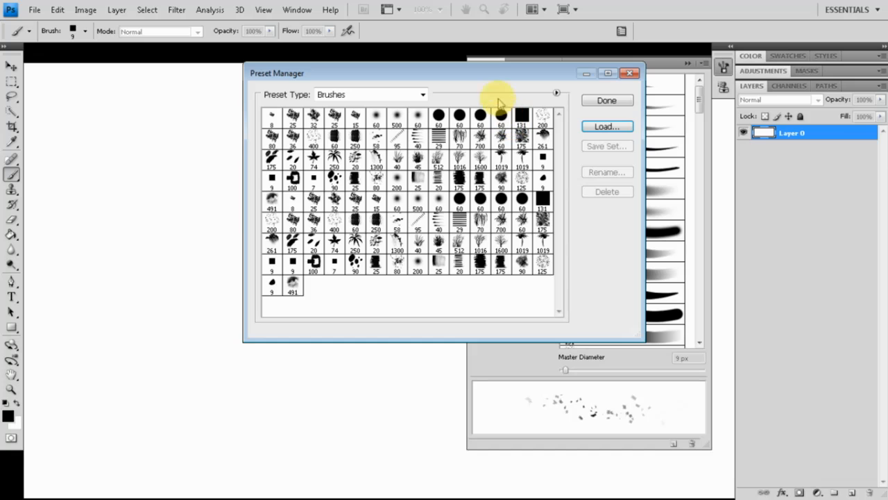
Step: Look at the available preset types, keep Brushes as the type and close the Preset Manager
click(423, 94)
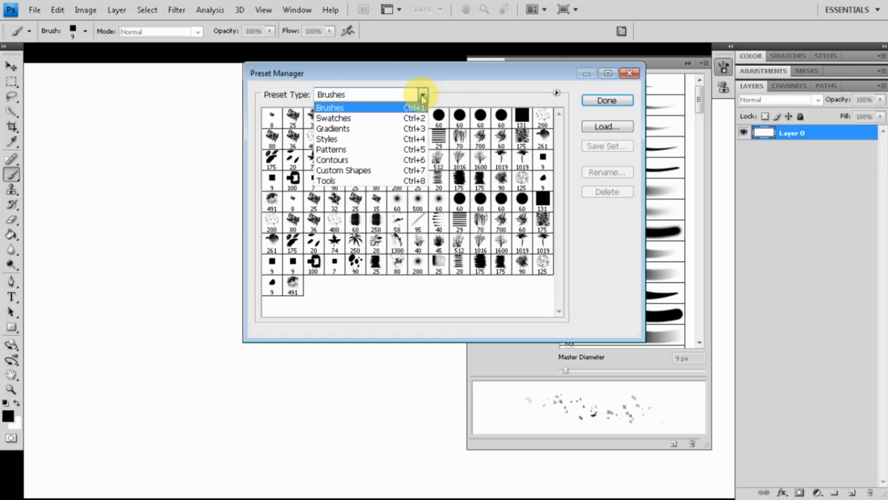
click(422, 94)
click(476, 298)
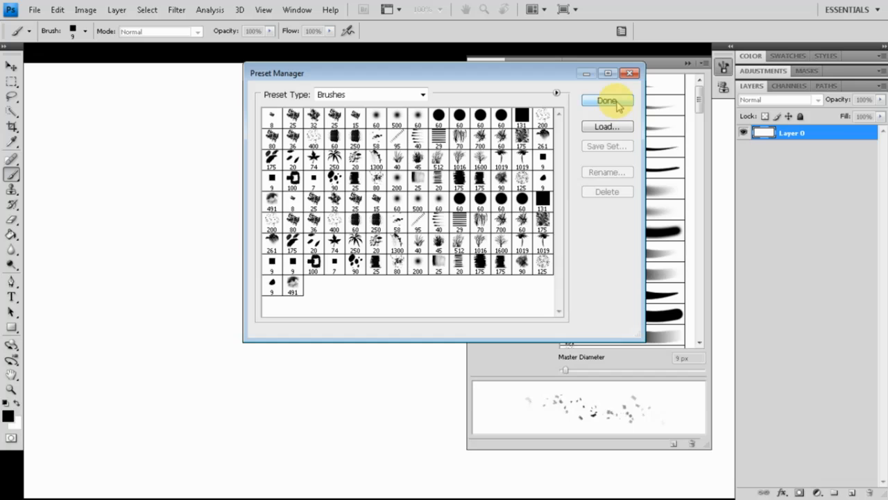
click(616, 103)
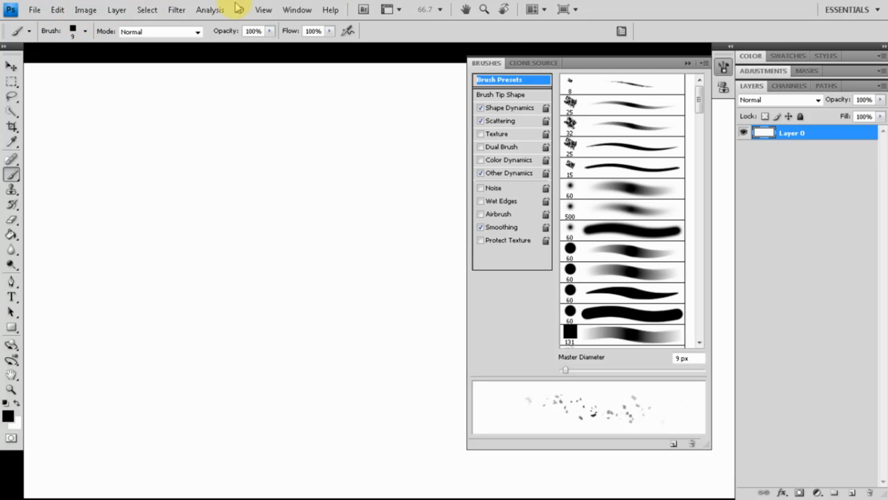
Step: Delete all brushes, from the first to the last, in the Preset Manager and close it
click(703, 66)
click(557, 250)
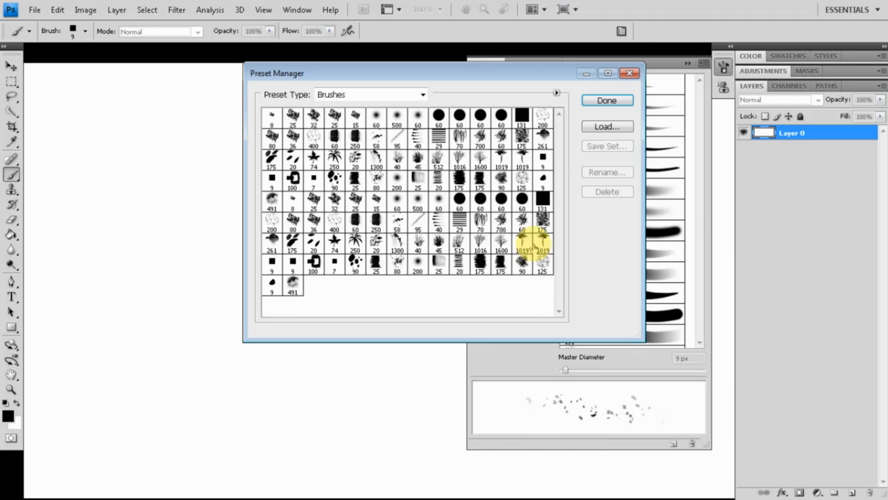
click(292, 284)
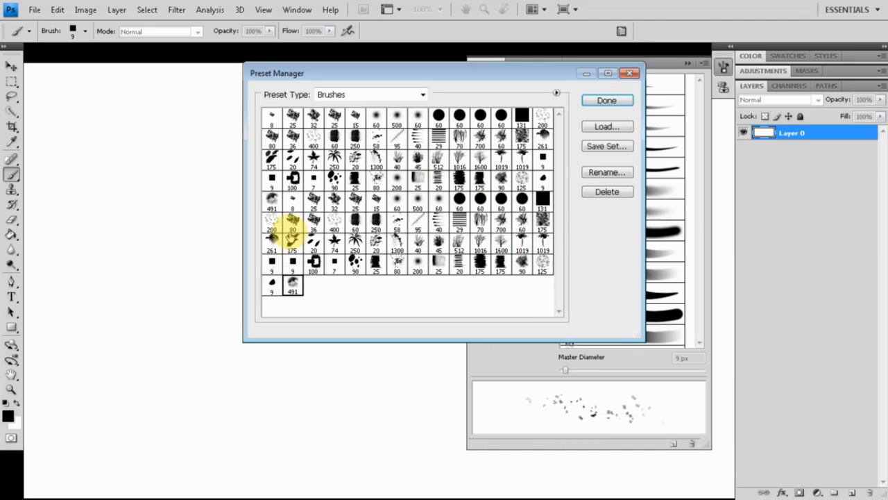
shift+click(272, 122)
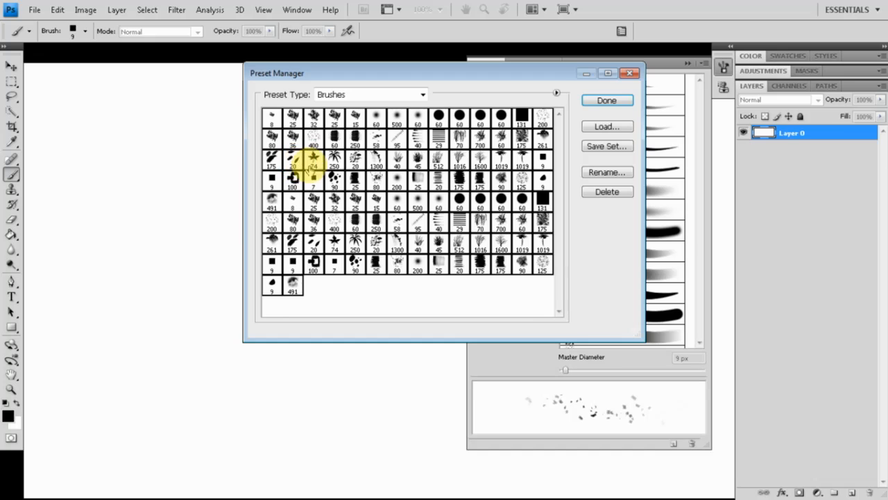
click(613, 195)
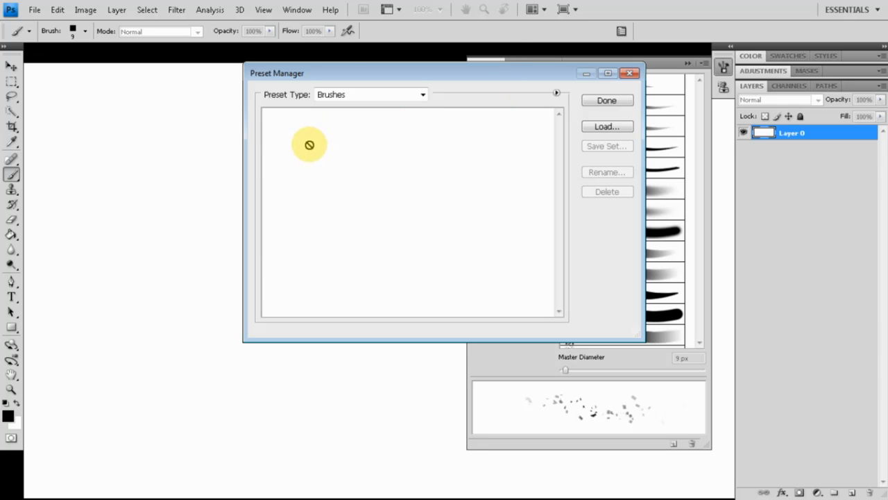
click(621, 103)
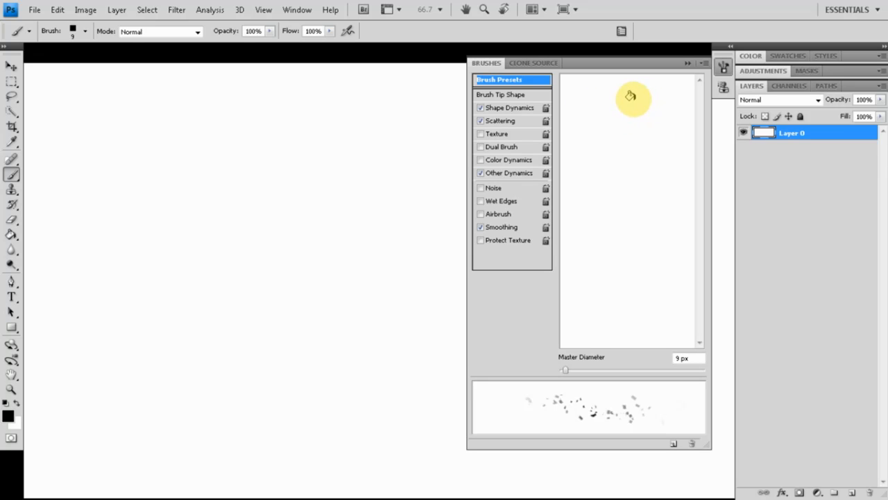
Step: Load the brush set Matt+Shaddy.abr from the Brushes folder into the empty brush presets
click(703, 67)
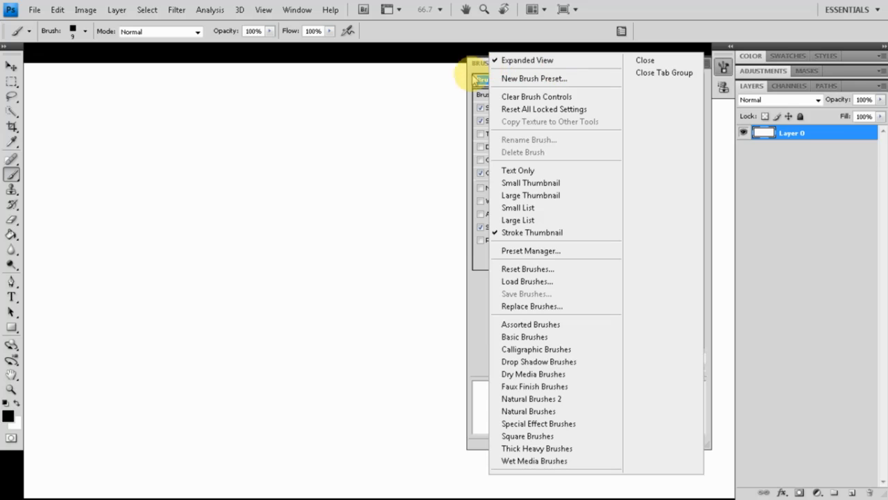
click(475, 311)
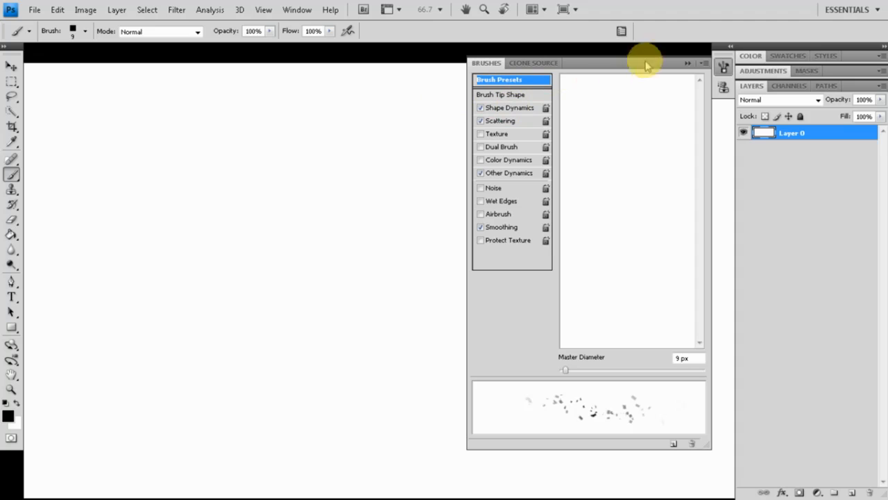
click(703, 64)
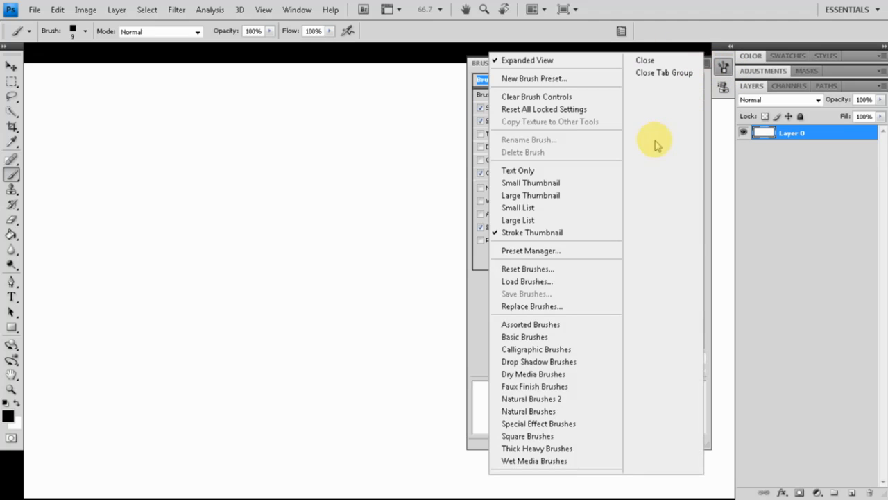
click(545, 282)
click(381, 158)
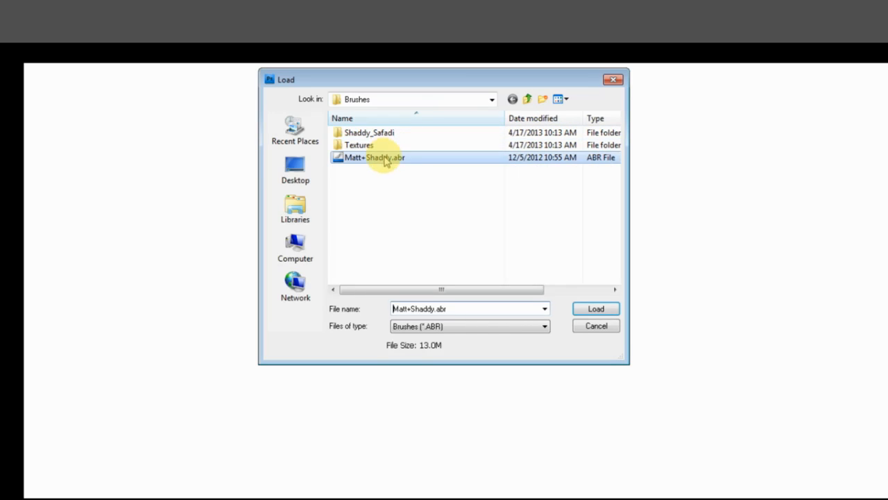
click(590, 306)
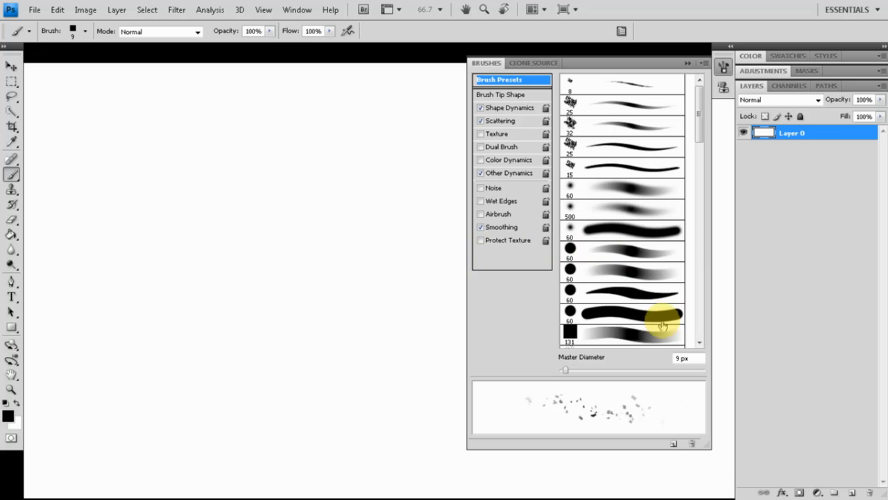
Step: Choose the 15 px textured brush preset, show its Shape Dynamics settings and paint a few test strokes on Layer 0
mouse_move(698, 138)
mouse_down()
mouse_move(698, 234)
mouse_move(684, 248)
mouse_move(694, 121)
mouse_up()
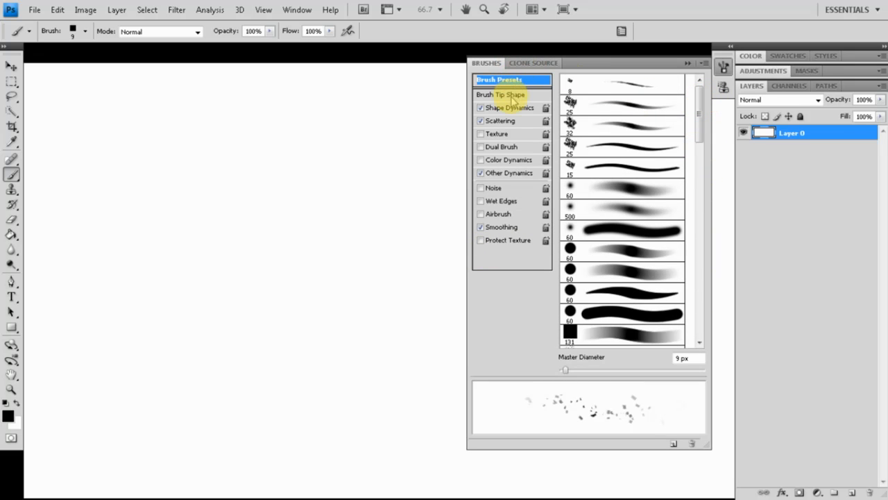
mouse_move(698, 122)
mouse_down()
mouse_move(702, 332)
mouse_move(708, 55)
mouse_up()
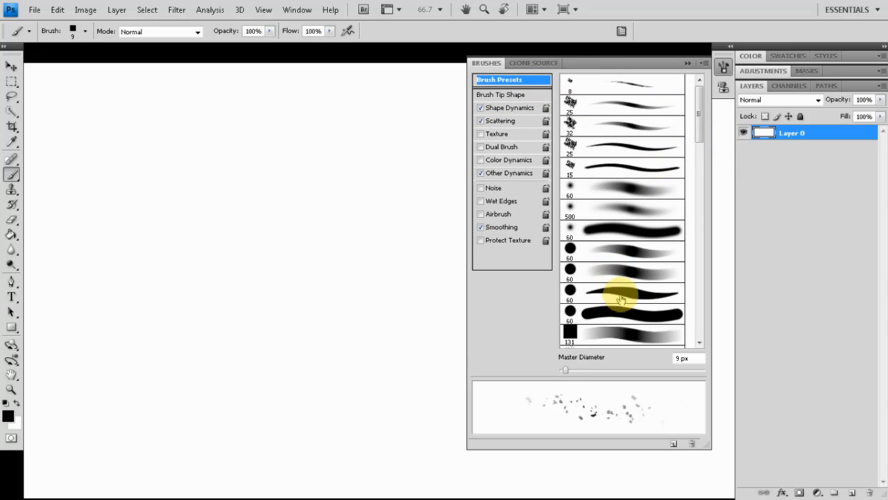
click(626, 176)
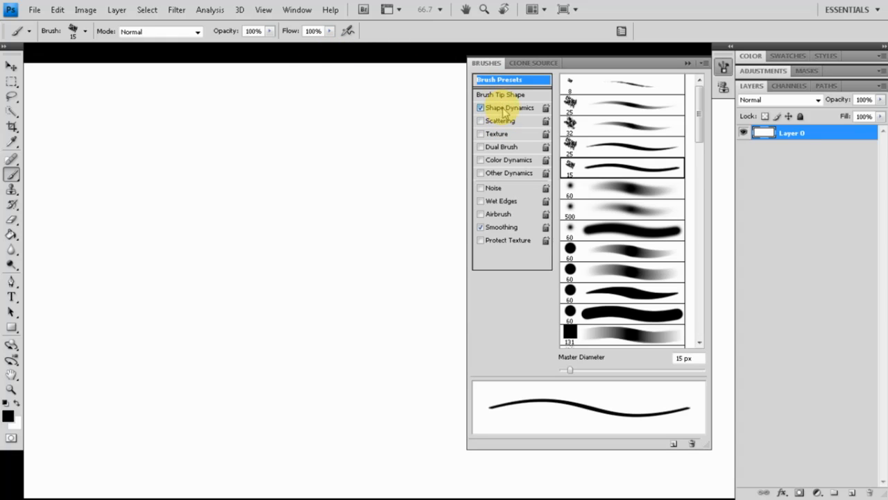
click(505, 110)
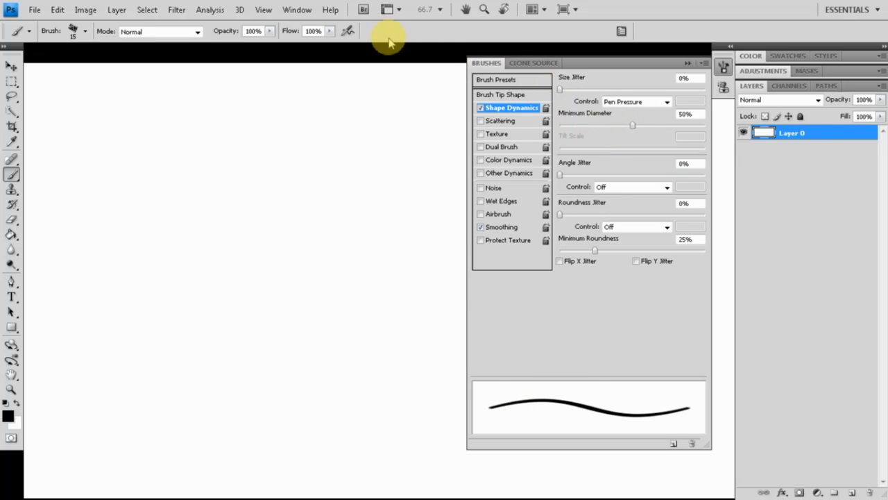
mouse_move(314, 157)
mouse_down()
mouse_move(277, 259)
mouse_move(300, 305)
mouse_up()
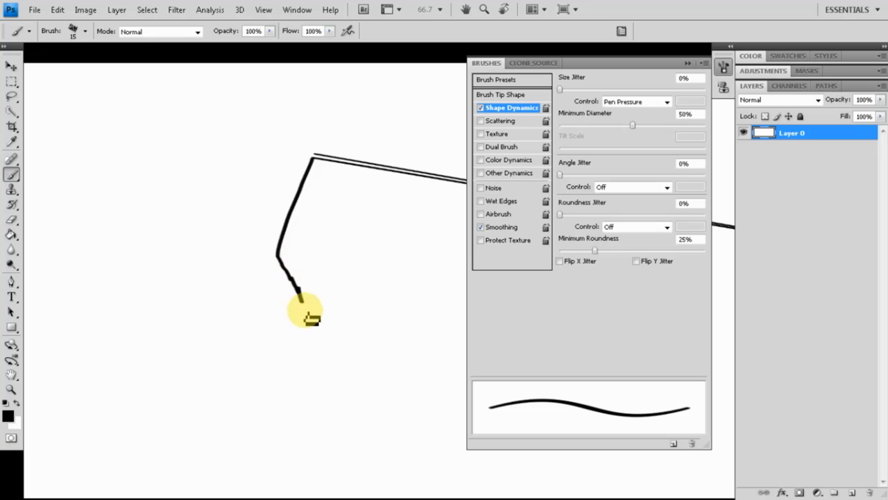
mouse_move(210, 208)
mouse_down()
mouse_move(228, 285)
mouse_move(249, 310)
mouse_move(240, 208)
mouse_move(252, 171)
mouse_move(261, 191)
mouse_move(290, 167)
mouse_move(264, 240)
mouse_up()
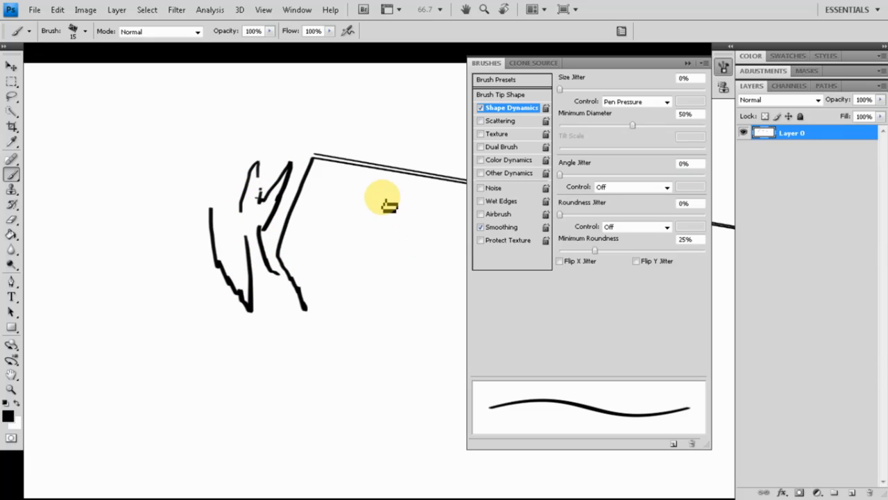
Step: Clear the test strokes by refilling Layer 0 with white, and add a new empty layer named Layer 1
key(Delete)
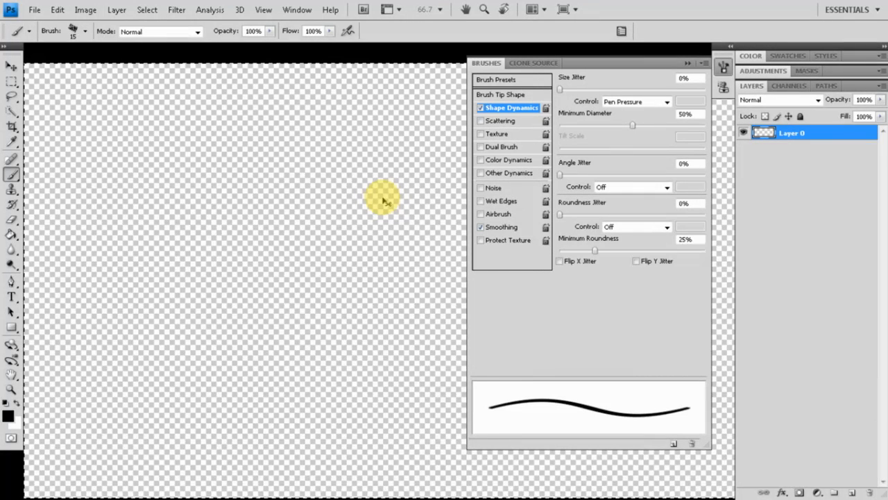
key(ctrl+BackSpace)
key(ctrl+shift+n)
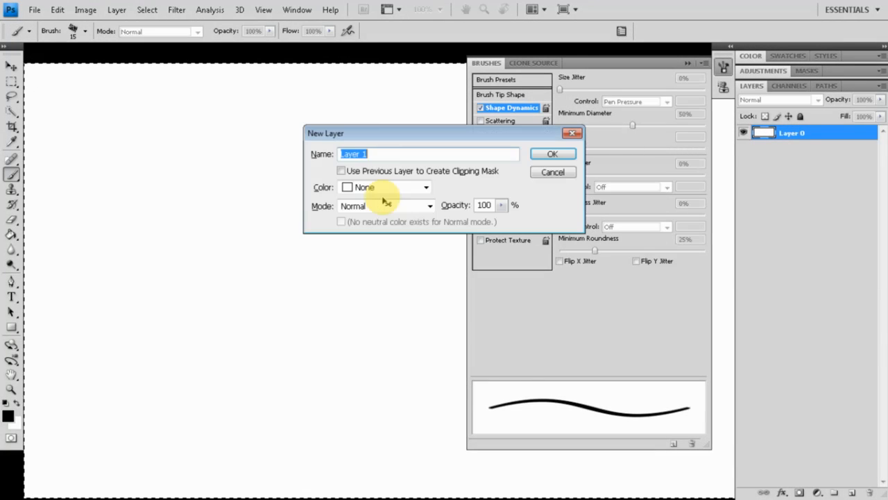
key(Return)
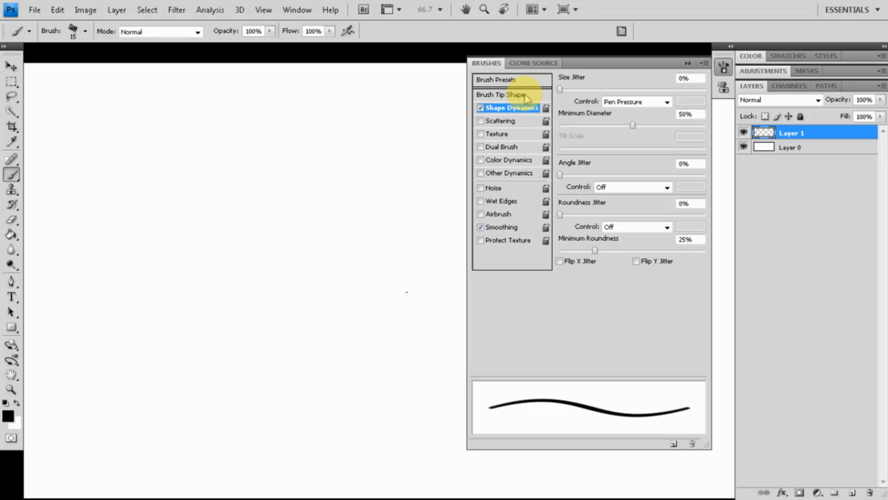
Step: Set the brush tip's angle to 37° and roundness to 56%, and paint a few test strokes on Layer 1
click(513, 94)
mouse_move(673, 301)
mouse_down()
mouse_move(674, 288)
mouse_move(679, 299)
mouse_move(657, 303)
mouse_up()
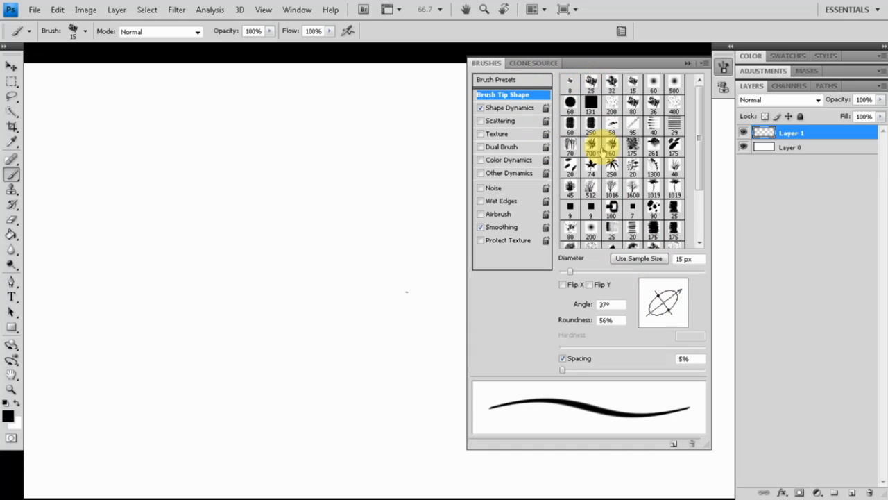
mouse_move(362, 179)
mouse_down()
mouse_move(337, 220)
mouse_move(347, 225)
mouse_move(378, 206)
mouse_move(325, 274)
mouse_up()
Step: Lower the brush's minimum diameter in Shape Dynamics to about 16% and paint test strokes beside the earlier ones
click(520, 109)
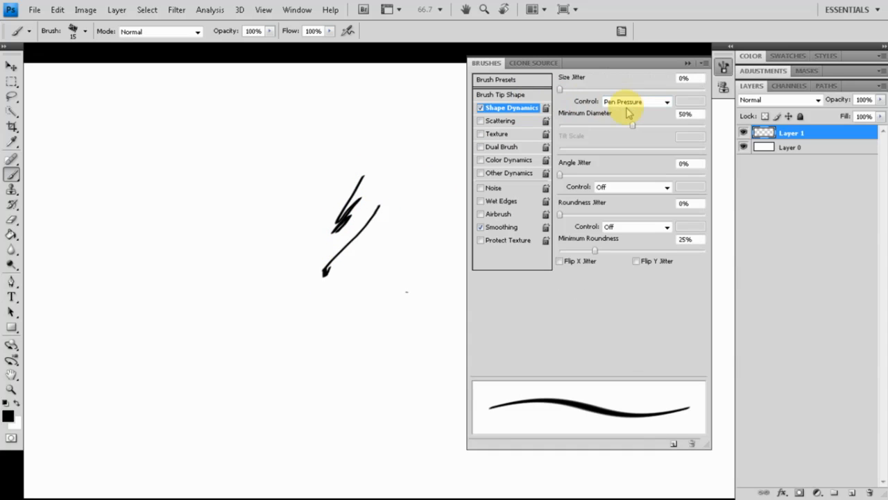
drag(601, 127, 591, 126)
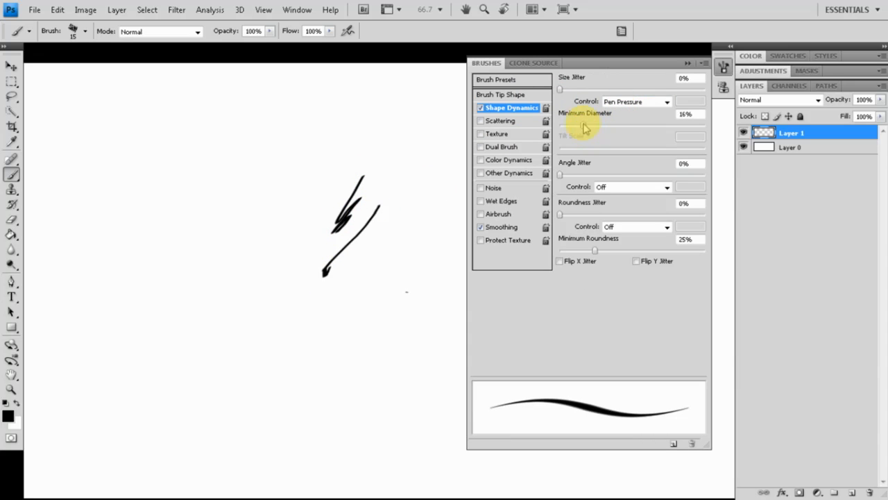
mouse_move(411, 137)
mouse_down()
mouse_move(377, 199)
mouse_move(390, 232)
mouse_move(386, 267)
mouse_move(373, 281)
mouse_up()
Step: Test strokes with the minimum diameter at its maximum, and compare with strokes painted after setting it to 17%
drag(585, 127, 723, 124)
mouse_move(390, 115)
mouse_down()
mouse_move(348, 145)
mouse_move(375, 139)
mouse_move(292, 199)
mouse_move(306, 231)
mouse_up()
drag(706, 128, 585, 128)
mouse_move(321, 97)
mouse_down()
mouse_move(290, 179)
mouse_move(228, 227)
mouse_move(279, 260)
mouse_move(269, 286)
mouse_up()
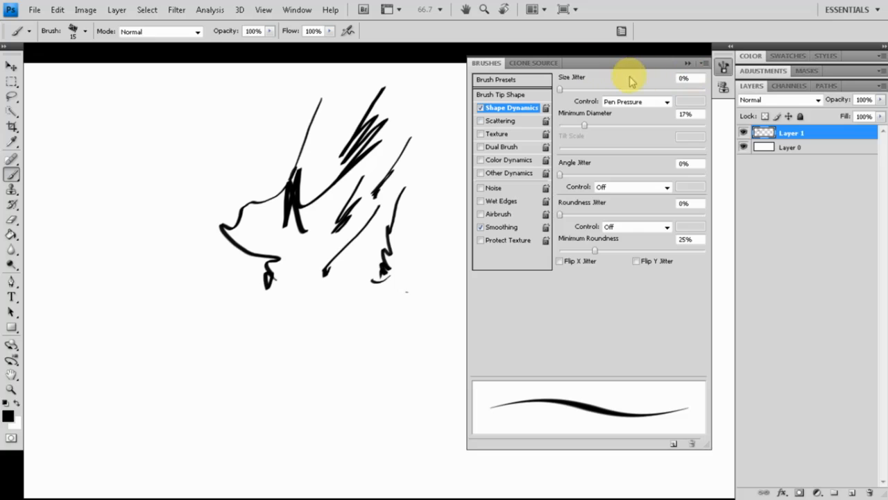
Step: Select the hard round 60 px preset with pressure-driven opacity, and paint a single dab below the earlier strokes
click(724, 68)
click(724, 68)
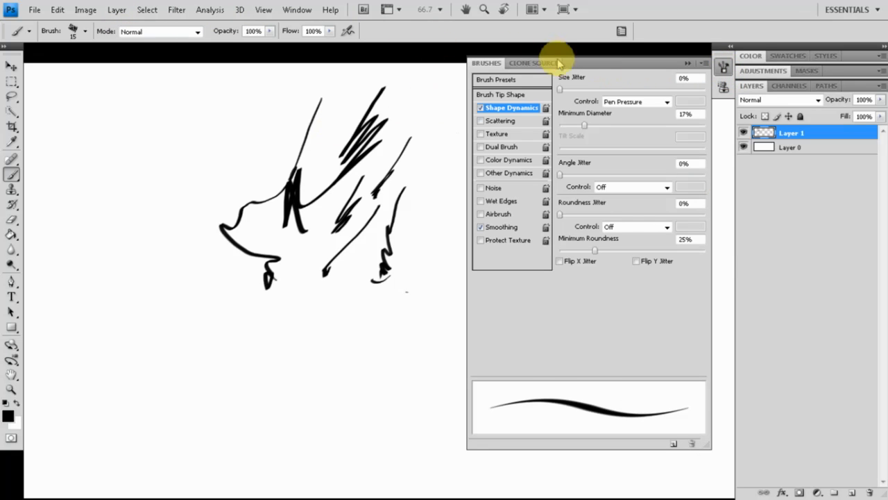
click(522, 95)
click(510, 79)
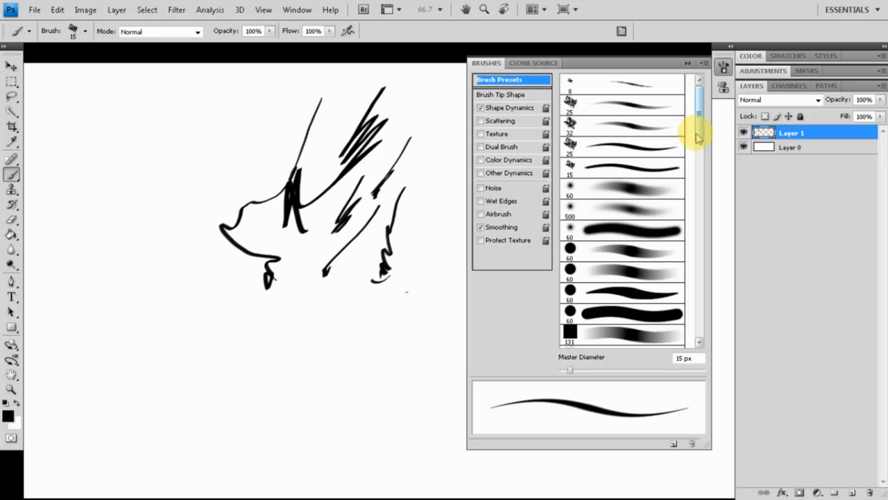
drag(701, 132, 701, 145)
click(642, 177)
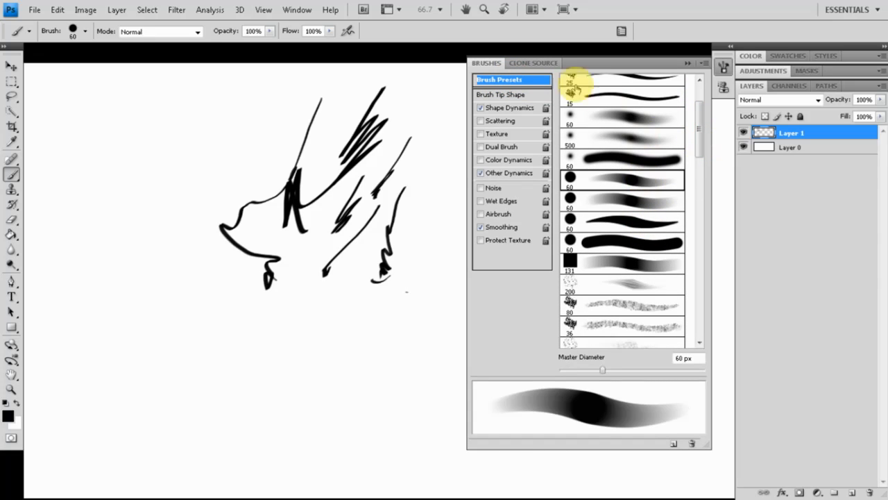
click(338, 340)
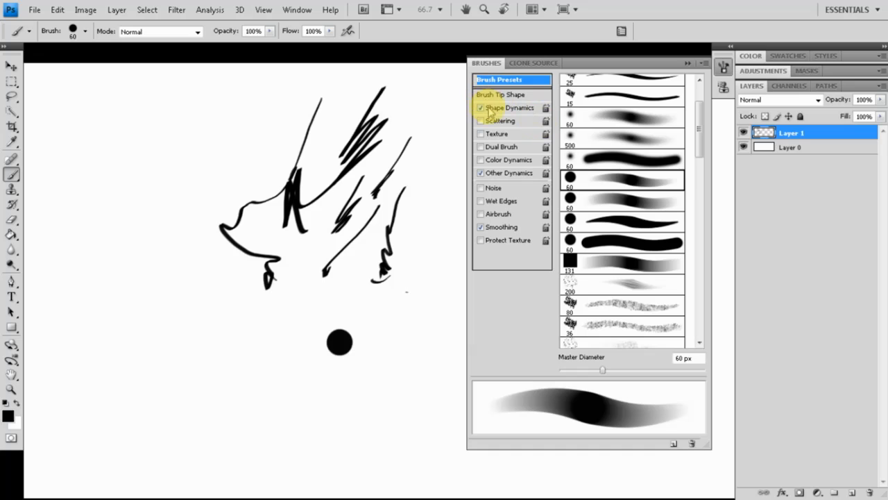
Step: Try the flow jitter control set to Off in Other Dynamics, and return it to Pen Pressure
click(503, 108)
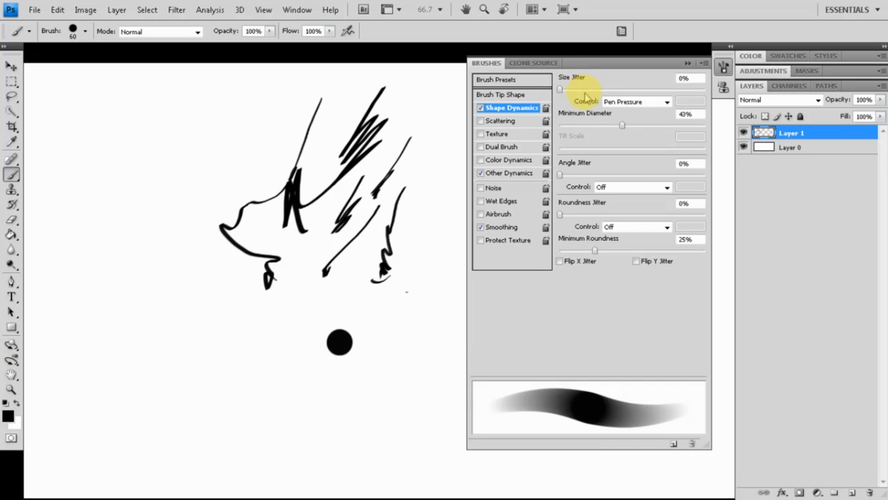
click(511, 174)
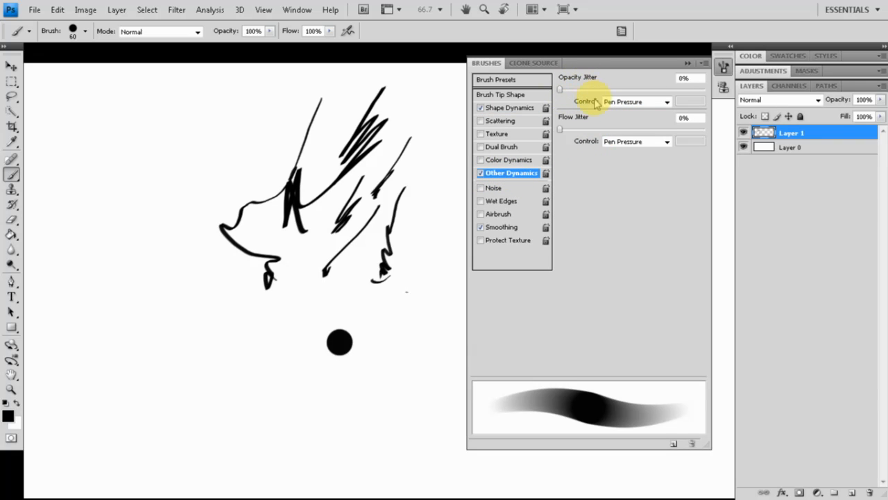
click(615, 142)
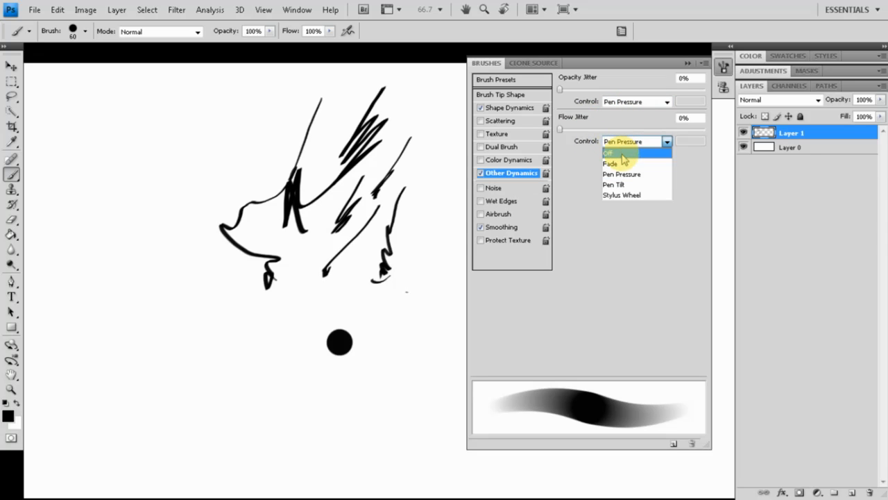
click(613, 152)
click(616, 141)
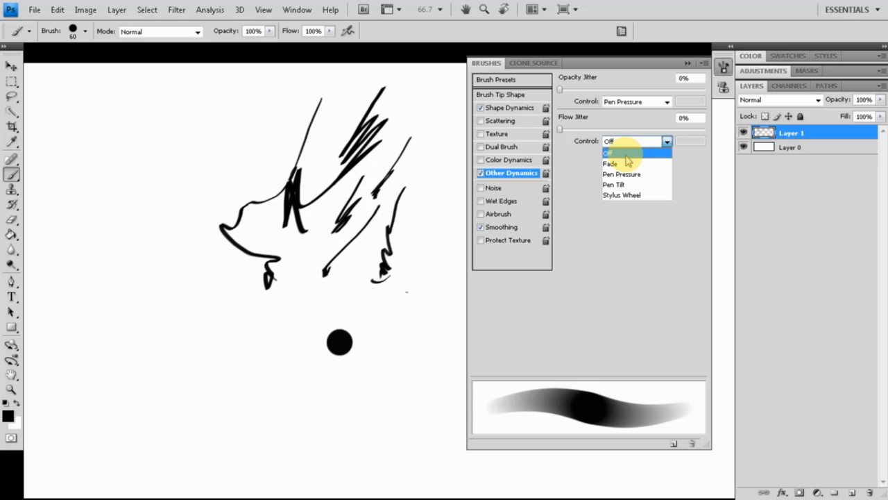
click(628, 173)
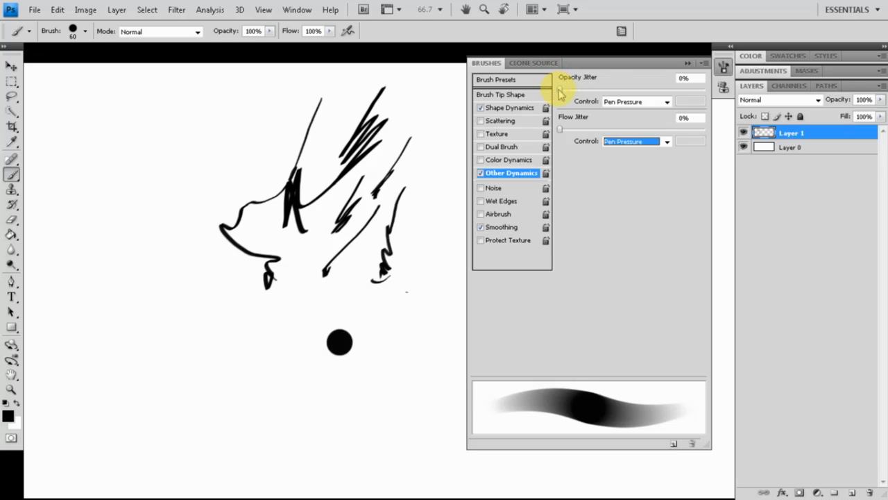
Step: Try the opacity jitter control set to Off, and return it to Pen Pressure
click(615, 101)
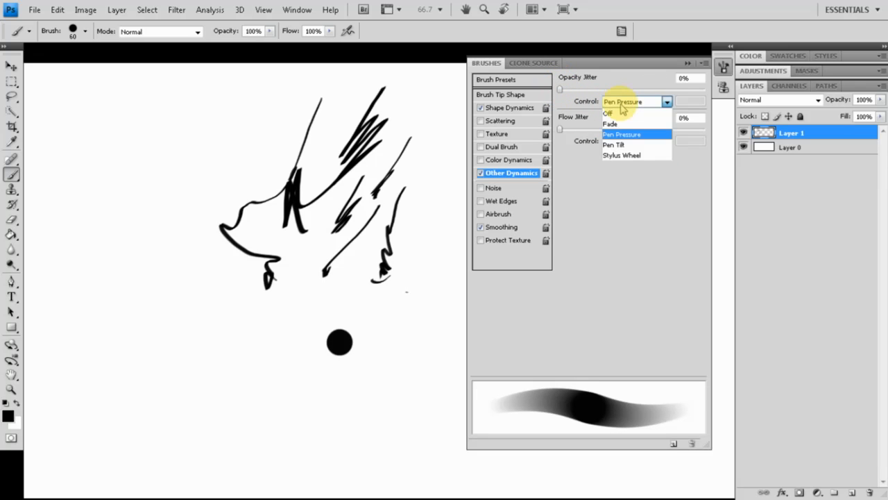
click(614, 112)
mouse_move(561, 92)
mouse_down()
mouse_move(717, 111)
mouse_move(630, 100)
mouse_move(620, 100)
mouse_move(670, 103)
mouse_move(609, 104)
mouse_move(613, 113)
mouse_move(637, 115)
mouse_move(565, 109)
mouse_up()
click(628, 101)
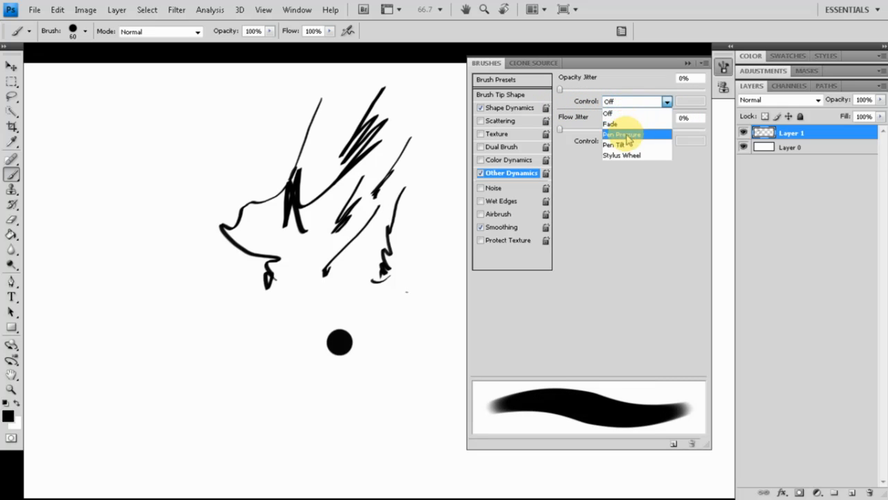
click(623, 134)
Step: Raise the opacity jitter to 99% and paint test strokes at 60 px and at a reduced brush size of 20 px
mouse_move(562, 93)
mouse_down()
mouse_move(604, 93)
mouse_move(563, 93)
mouse_move(606, 101)
mouse_move(583, 105)
mouse_move(694, 104)
mouse_up()
mouse_move(416, 306)
mouse_down()
mouse_move(367, 401)
mouse_move(400, 411)
mouse_move(441, 356)
mouse_move(223, 387)
mouse_move(260, 315)
mouse_move(189, 340)
mouse_up()
key(bracketleft)
key(bracketleft)
key(bracketleft)
key(bracketleft)
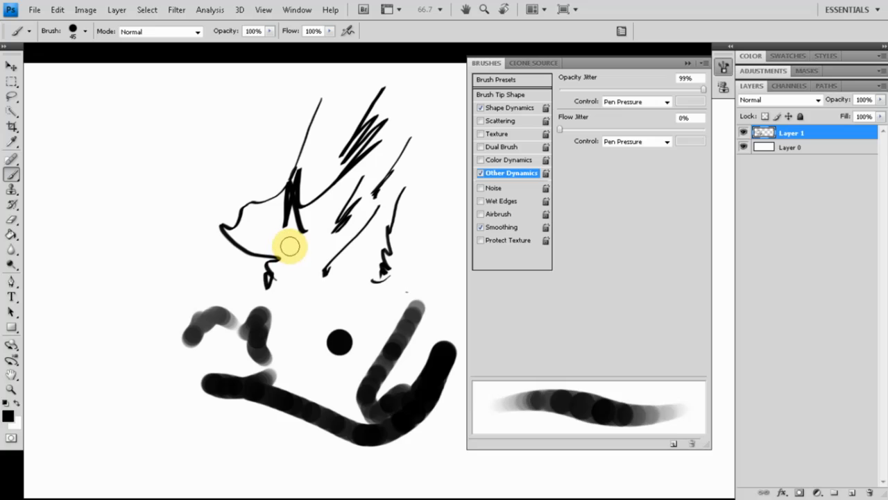
mouse_move(304, 274)
mouse_down()
mouse_move(316, 317)
mouse_move(394, 279)
mouse_up()
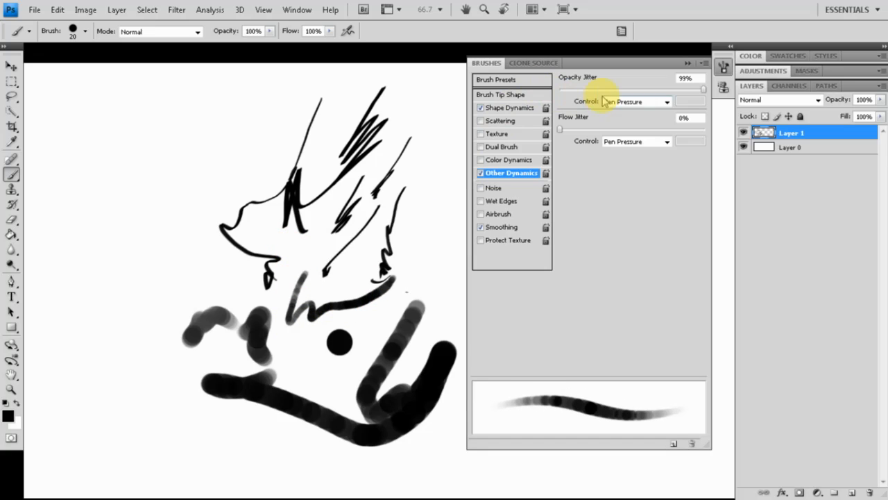
Step: Reset the opacity jitter to 0% and paint comparison strokes at 20 px and at an enlarged brush size of 45 px
drag(638, 90, 491, 93)
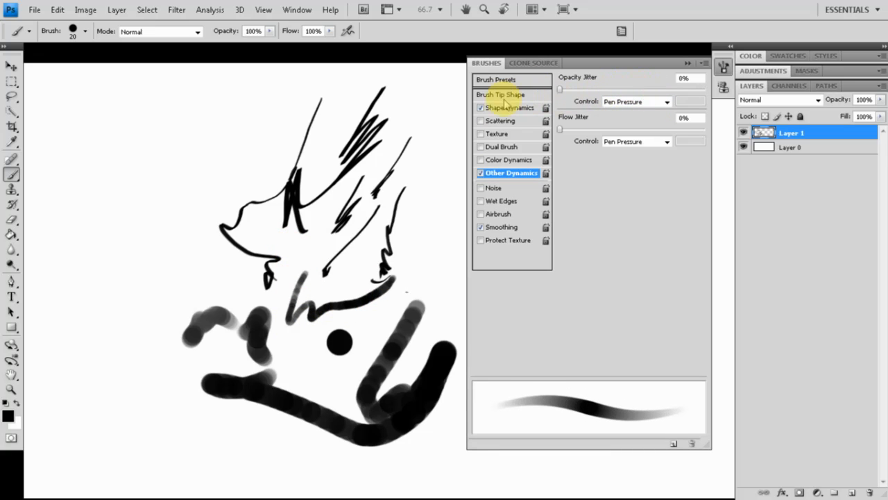
drag(332, 235, 309, 338)
key(bracketright)
key(bracketright)
key(bracketright)
key(bracketright)
key(bracketright)
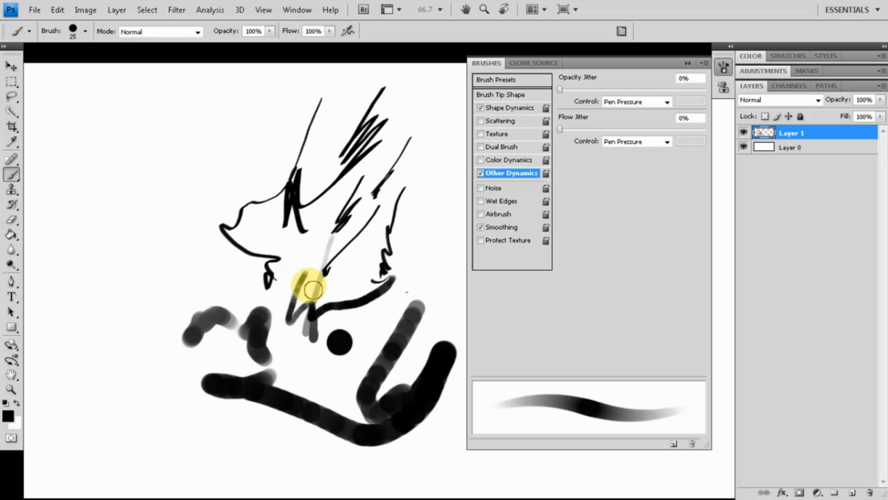
drag(167, 274, 244, 149)
mouse_move(182, 260)
mouse_down()
mouse_move(221, 208)
mouse_move(169, 278)
mouse_move(204, 255)
mouse_move(228, 254)
mouse_up()
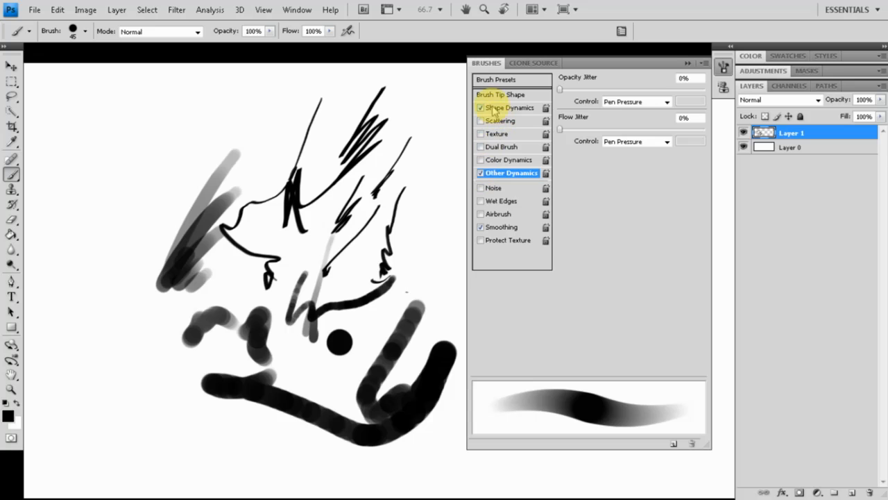
Step: Try the soft round 500 px preset, and switch to the soft round 60 px airbrush preset
click(498, 80)
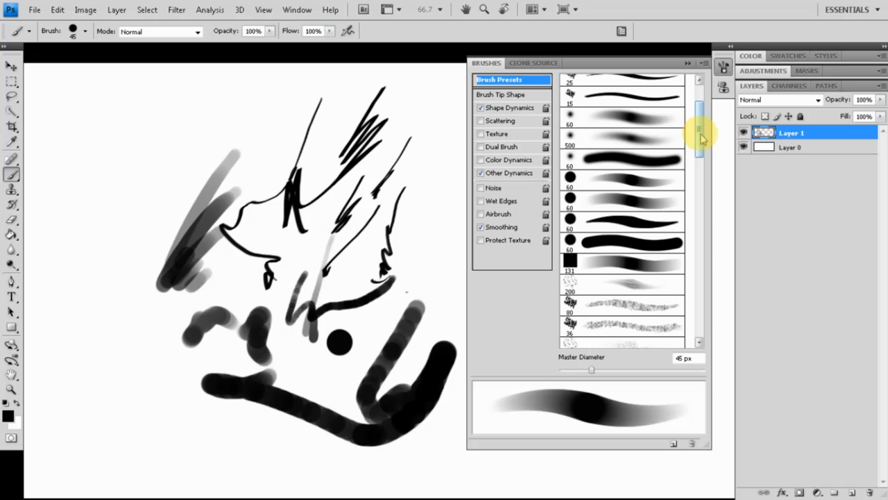
scroll(700, 139, up, 1)
click(654, 142)
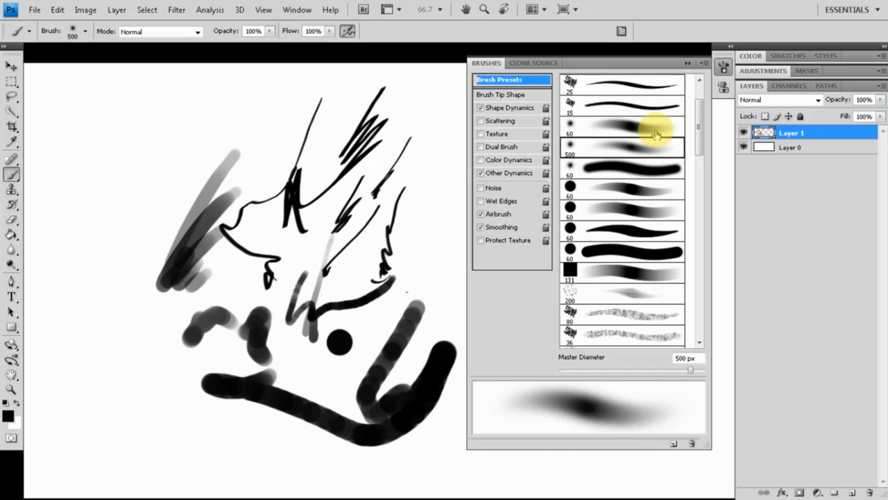
click(655, 132)
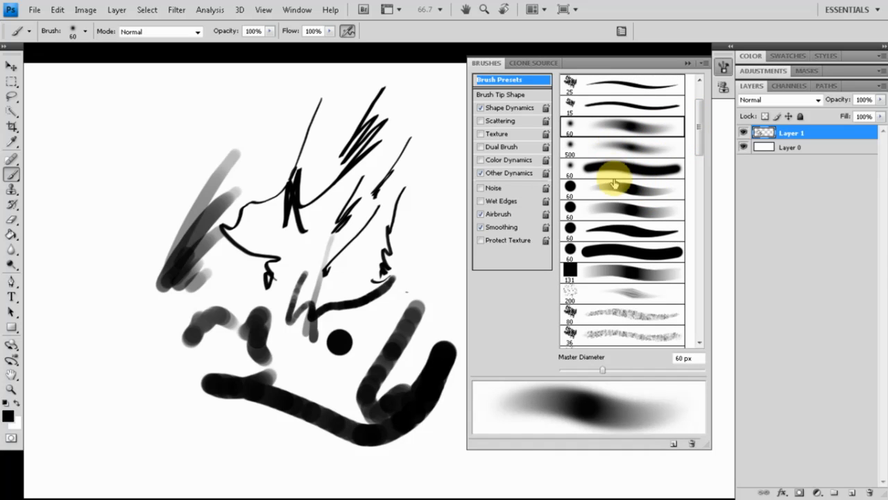
Step: Check the soft brush's hardness in Brush Tip Shape, and select the hard round 60 px preset without dynamics
click(504, 97)
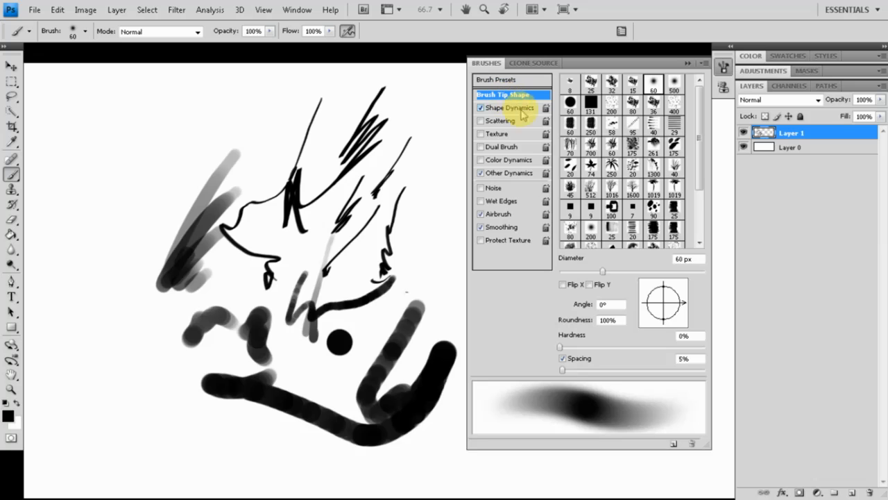
mouse_move(562, 349)
mouse_down()
mouse_move(709, 347)
mouse_move(566, 354)
mouse_up()
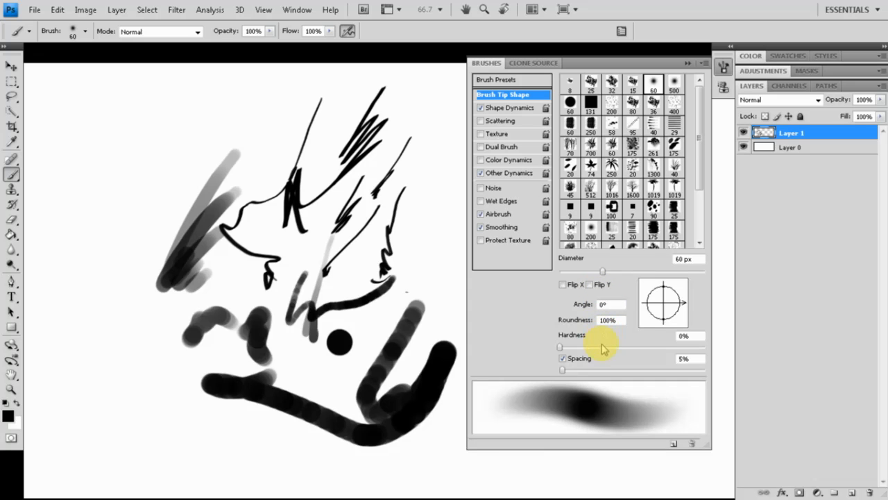
click(511, 80)
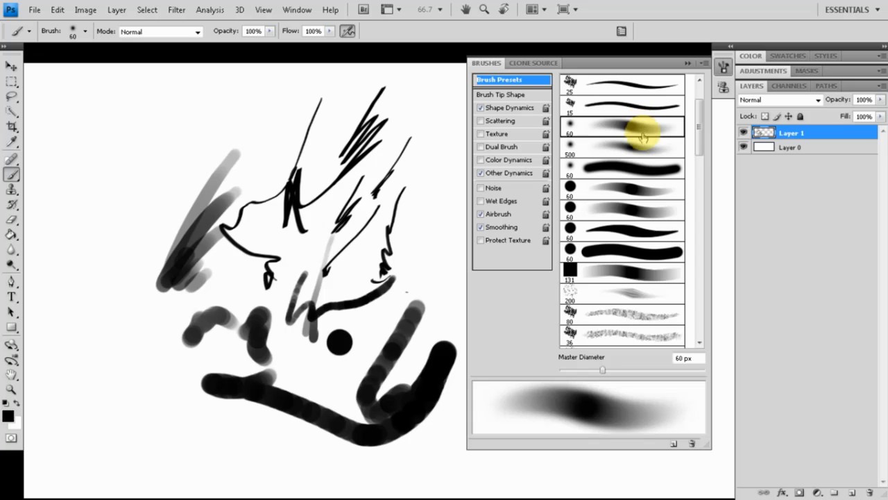
click(638, 252)
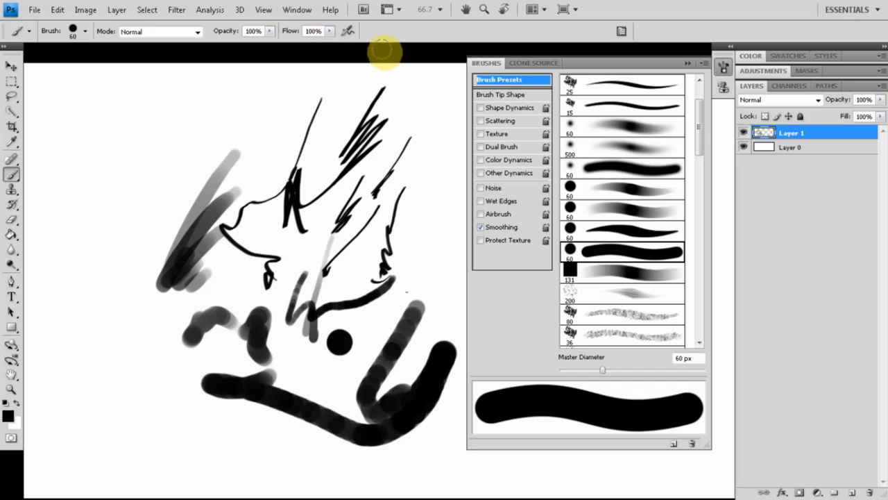
Step: Paint a large soft dab with the 500 px airbrush preset, and test strokes with the soft round 60 px preset
drag(698, 141, 699, 131)
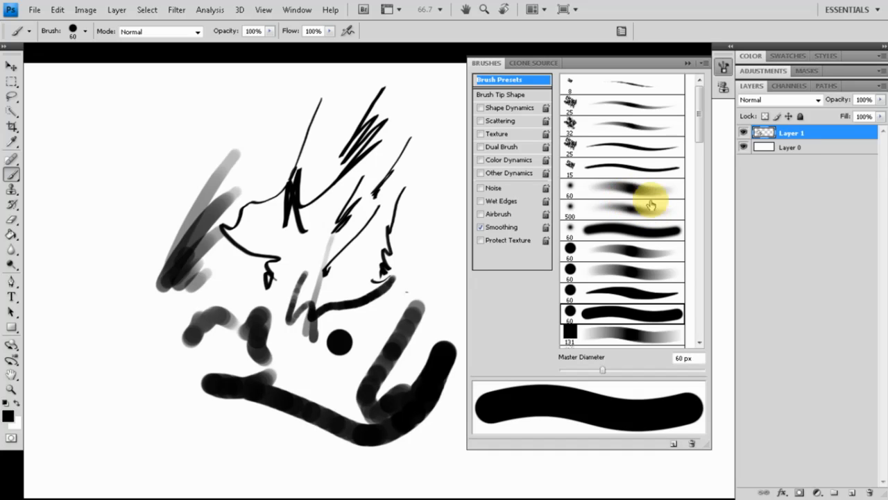
click(621, 211)
drag(271, 269, 267, 263)
click(633, 191)
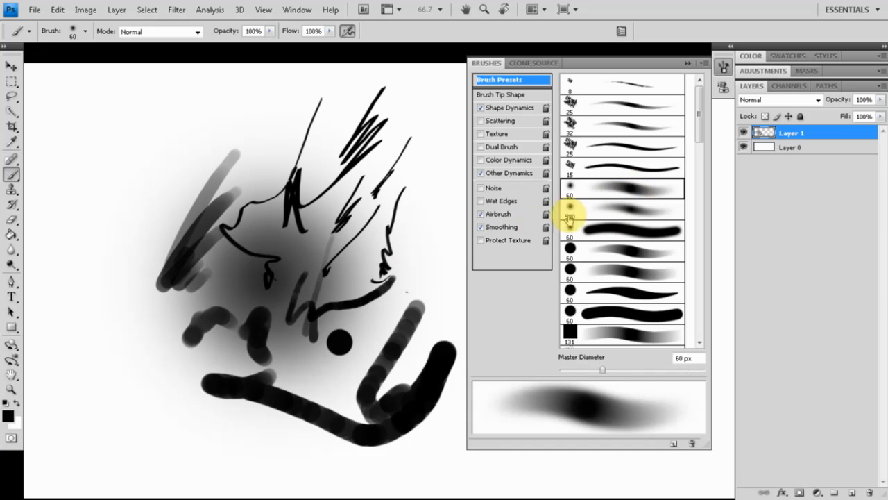
mouse_move(135, 244)
mouse_down()
mouse_move(153, 256)
mouse_move(156, 312)
mouse_up()
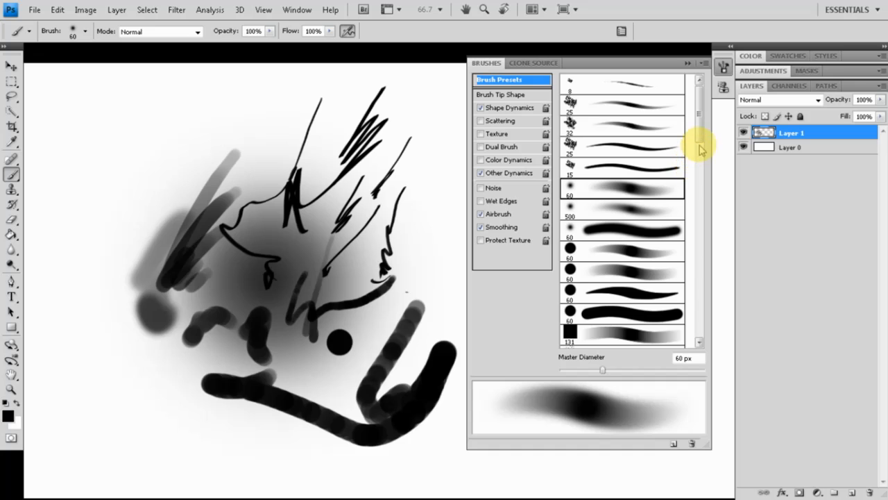
Step: Browse the presets as far as the foliage brushes, and clear all test strokes from Layer 1
scroll(698, 131, down, 3)
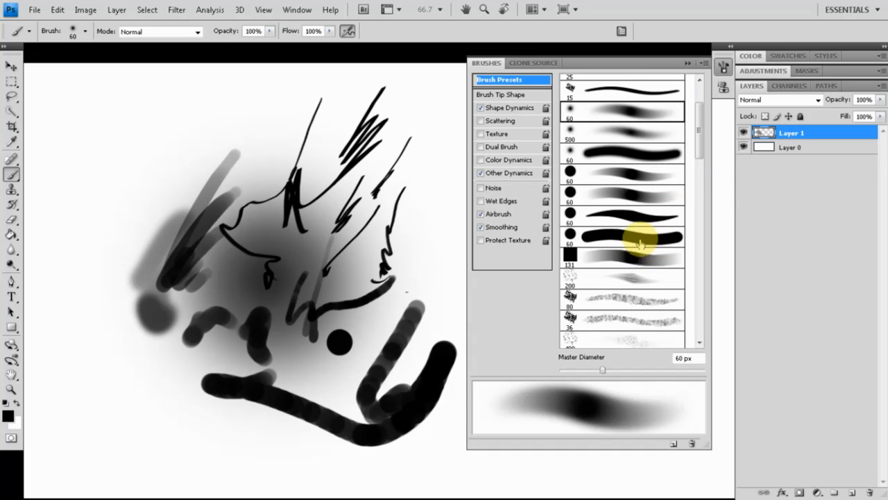
drag(703, 148, 703, 163)
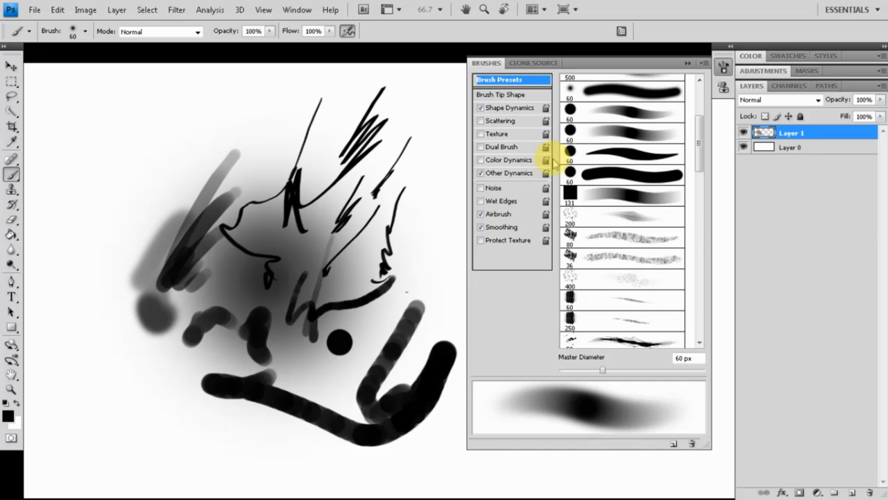
drag(698, 149, 701, 226)
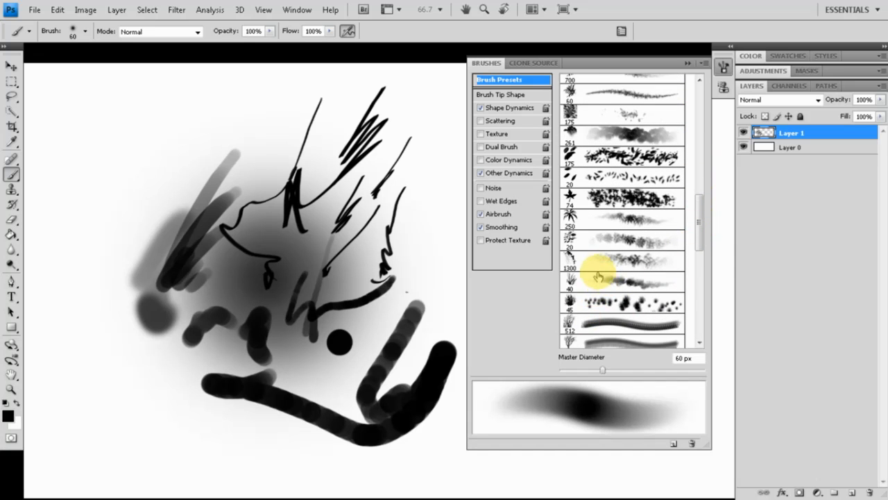
key(ctrl+a)
key(Delete)
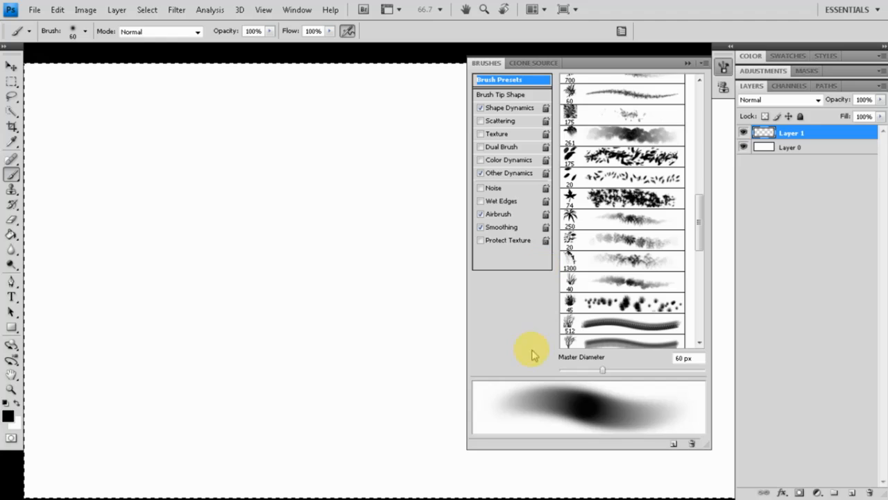
Step: Select the 74 px maple leaf preset and enlarge its diameter to 200 px
click(624, 199)
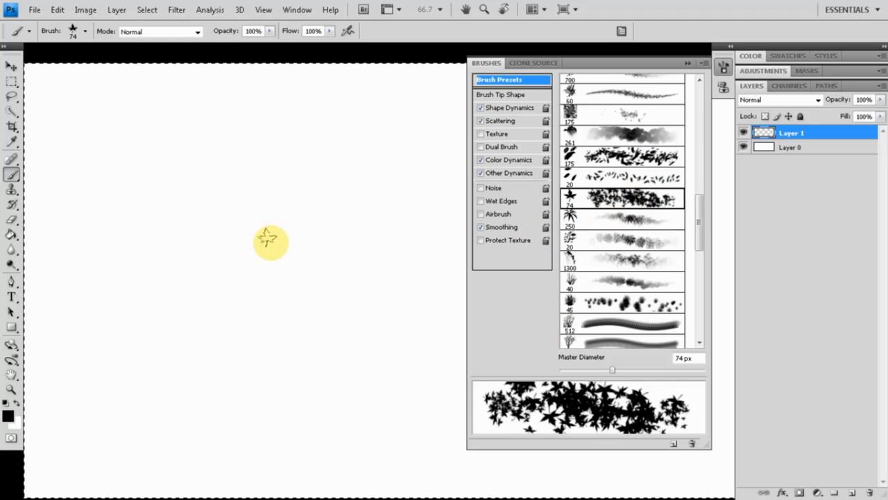
key(bracketright)
key(bracketright)
key(bracketright)
key(bracketright)
key(bracketright)
key(bracketright)
key(bracketright)
key(bracketright)
key(bracketright)
key(bracketright)
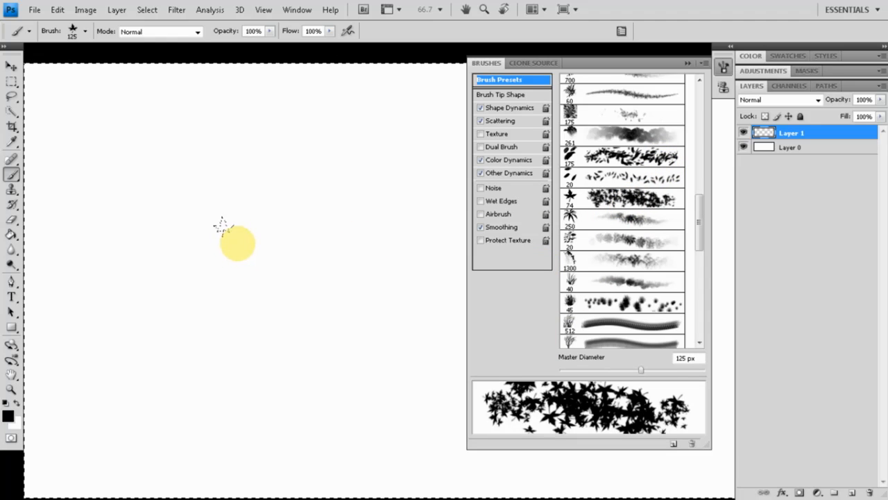
key(bracketleft)
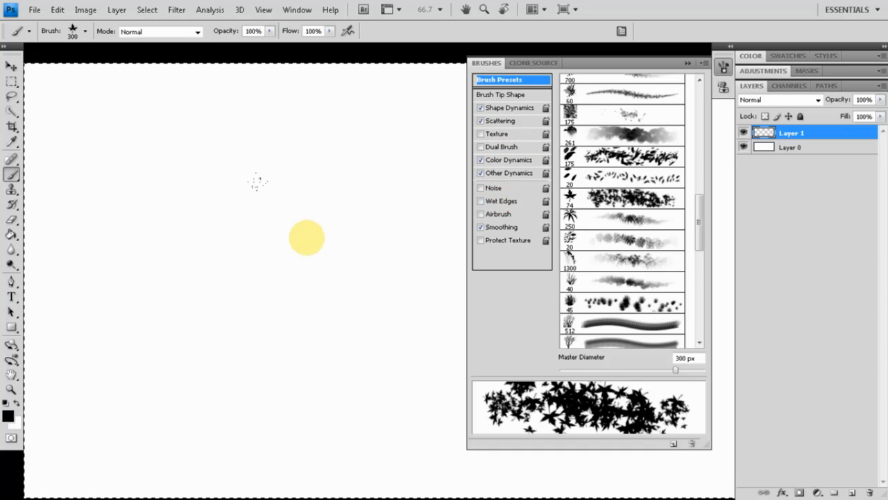
key(bracketleft)
key(bracketleft)
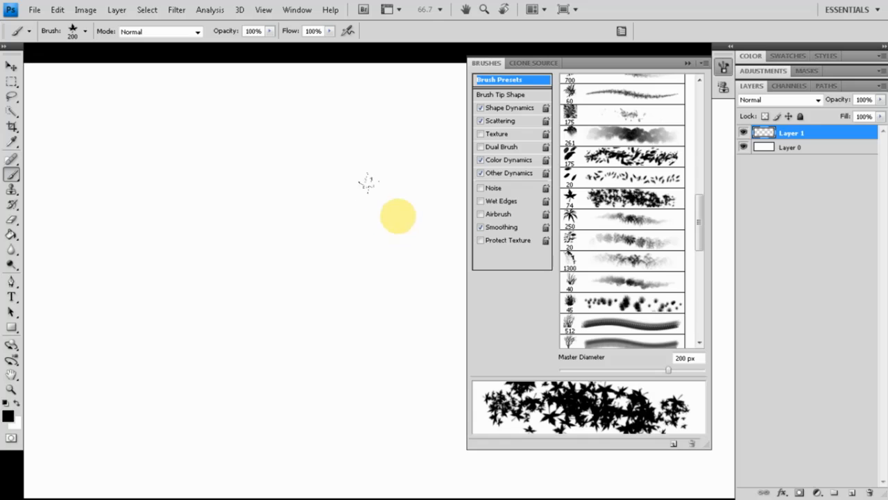
Step: Set the leaf brush's scatter to 430%, count to 3 and count jitter to 100%, and undo a test stroke painted with it
click(501, 122)
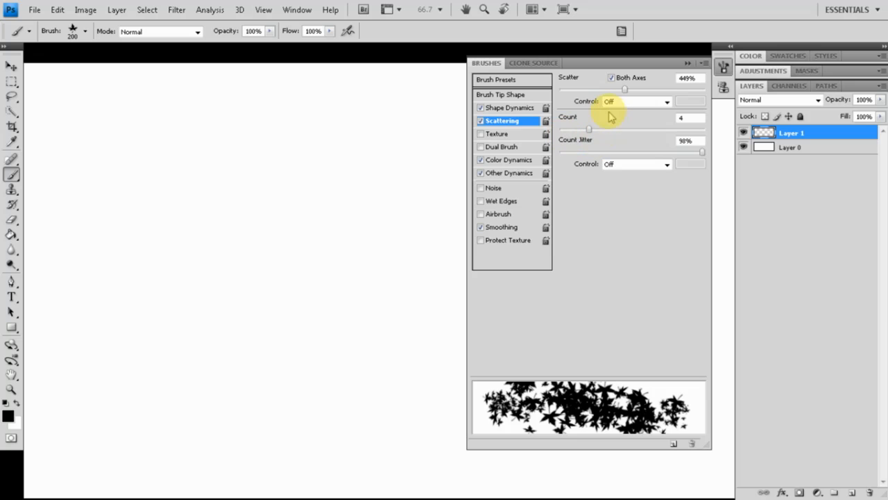
mouse_move(625, 90)
mouse_down()
mouse_move(541, 93)
mouse_move(573, 83)
mouse_move(624, 104)
mouse_up()
mouse_move(588, 131)
mouse_down()
mouse_move(565, 132)
mouse_move(655, 143)
mouse_move(560, 140)
mouse_move(583, 142)
mouse_up()
mouse_move(704, 164)
mouse_down()
mouse_move(697, 155)
mouse_move(587, 146)
mouse_move(652, 163)
mouse_move(631, 155)
mouse_move(713, 163)
mouse_up()
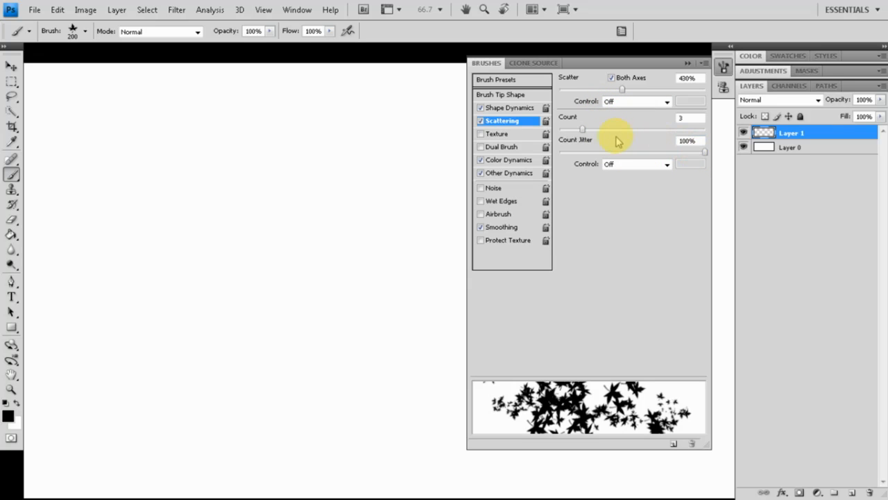
mouse_move(204, 145)
mouse_down()
mouse_move(424, 158)
mouse_move(482, 209)
mouse_up()
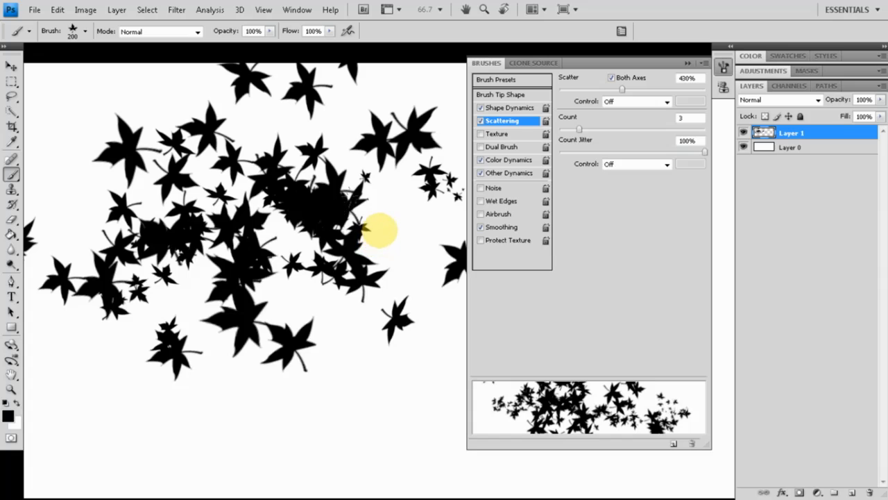
key(ctrl+z)
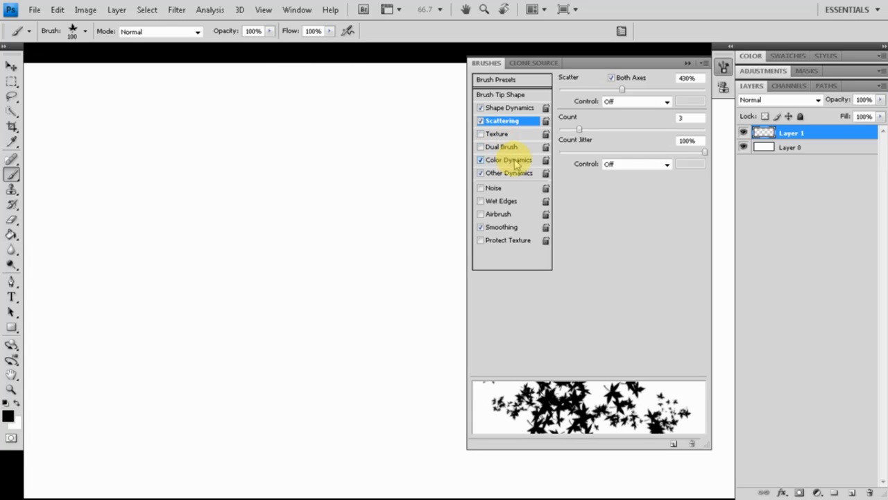
Step: Check the leaf brush's tip spacing, and select the soft 60 px airbrush preset with pressure dynamics
click(514, 94)
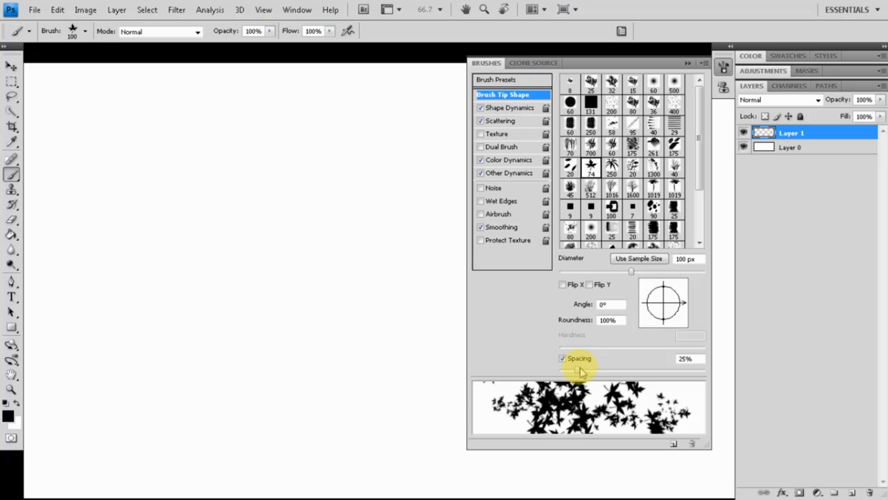
click(512, 79)
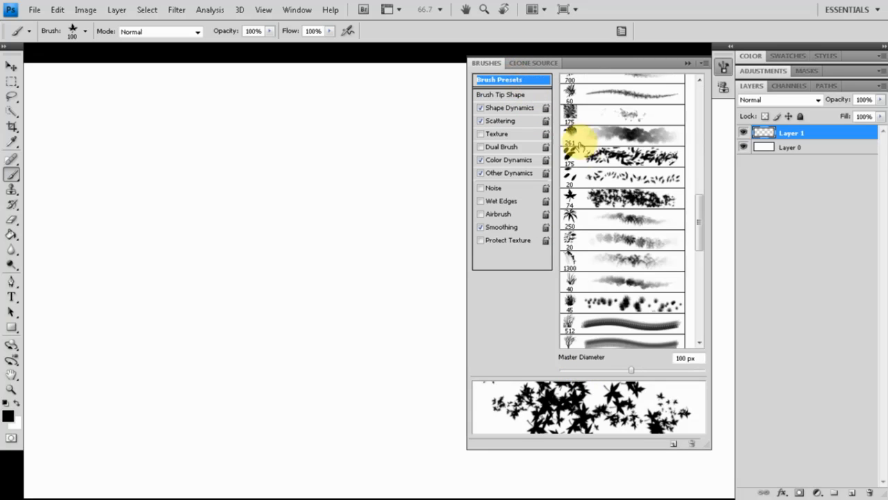
drag(702, 157, 699, 116)
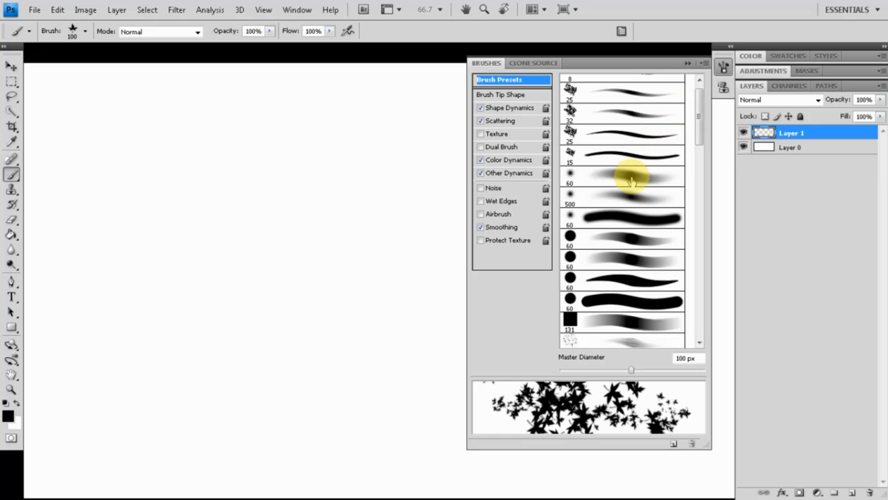
click(595, 182)
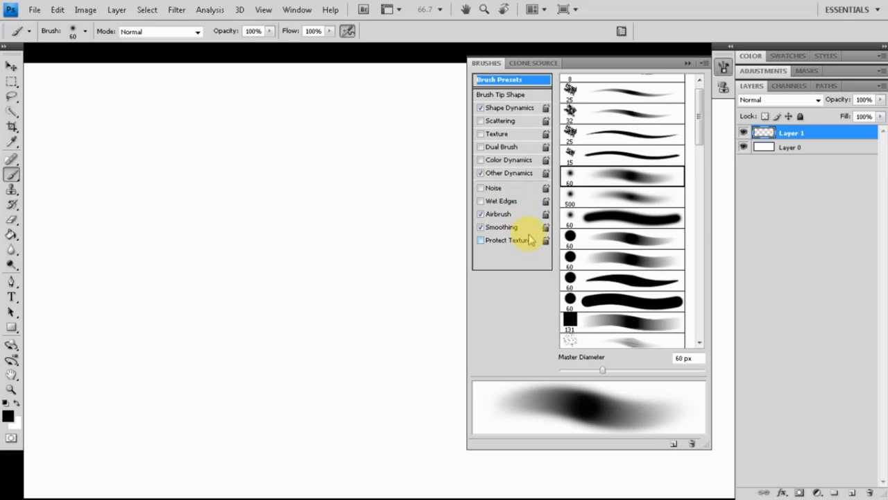
Step: Set the airbrush tip's spacing to 7% and paint overlapping test strokes on Layer 1
click(504, 93)
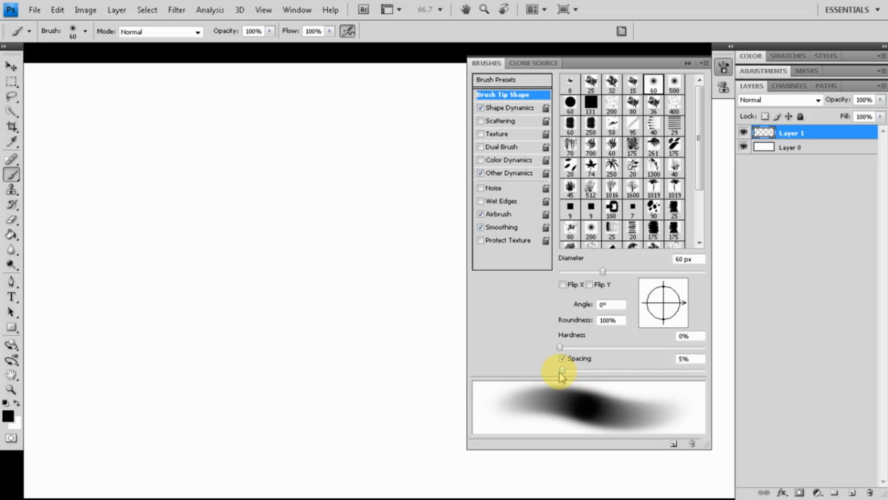
drag(562, 374, 562, 374)
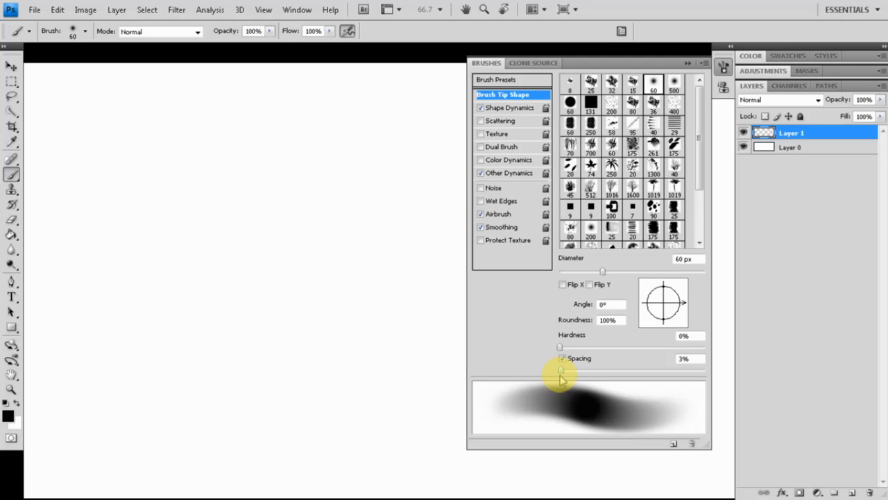
mouse_move(561, 372)
mouse_down()
mouse_move(613, 377)
mouse_move(565, 378)
mouse_up()
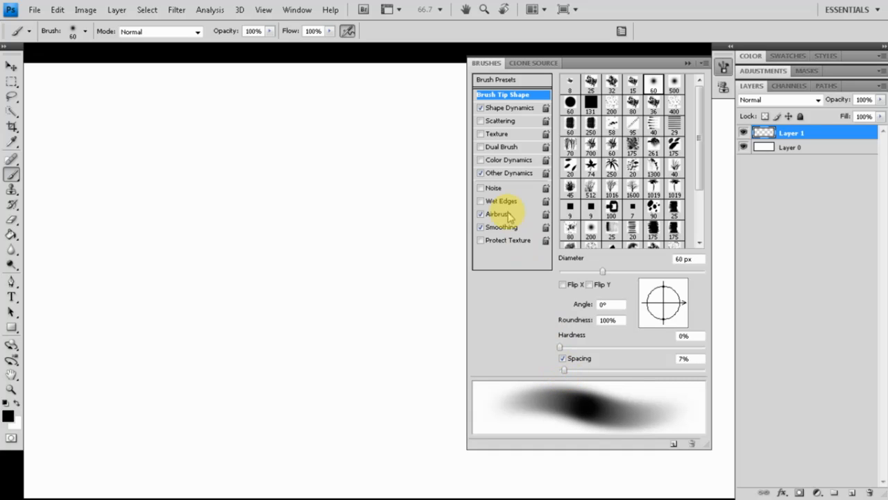
mouse_move(329, 130)
mouse_down()
mouse_move(274, 233)
mouse_move(323, 306)
mouse_up()
drag(361, 235, 361, 275)
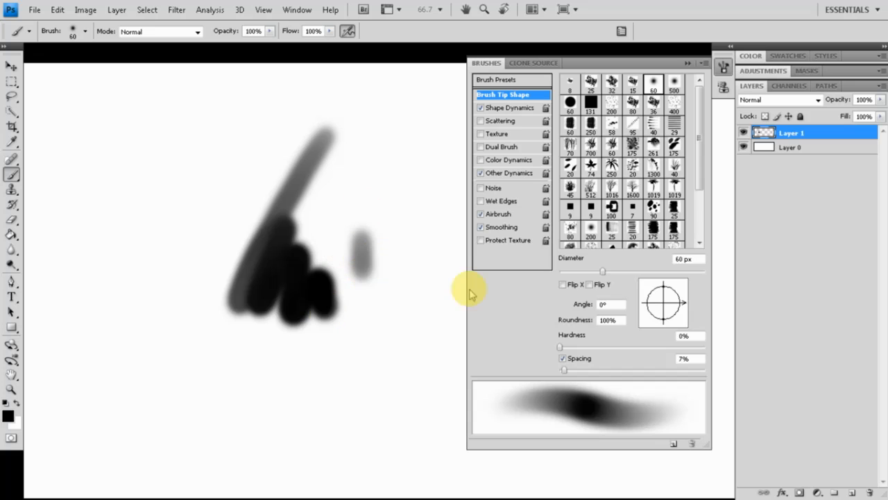
Step: Compare test strokes painted with the airbrush tip spacing at 121%, 28% and 21%
drag(580, 368, 639, 369)
mouse_move(364, 250)
mouse_down()
mouse_move(316, 381)
mouse_move(376, 351)
mouse_move(393, 373)
mouse_up()
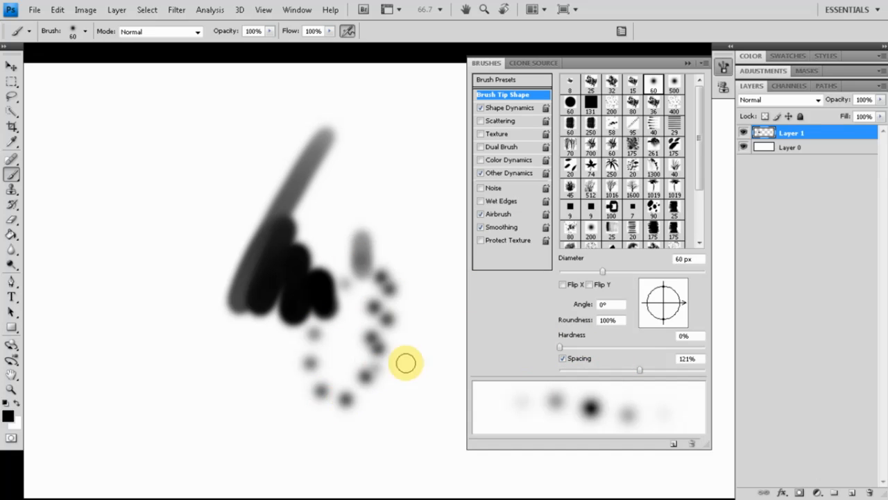
drag(637, 369, 578, 369)
mouse_move(365, 344)
mouse_down()
mouse_move(341, 363)
mouse_move(418, 388)
mouse_move(254, 388)
mouse_move(368, 339)
mouse_up()
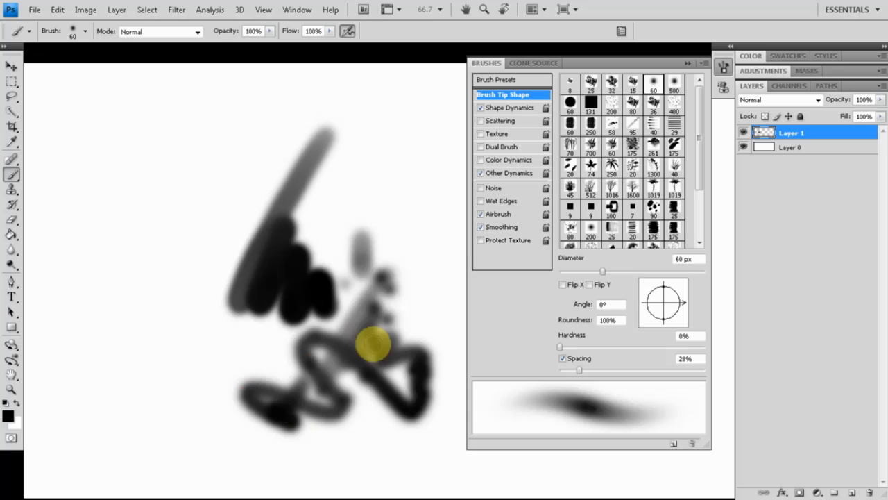
drag(579, 369, 573, 370)
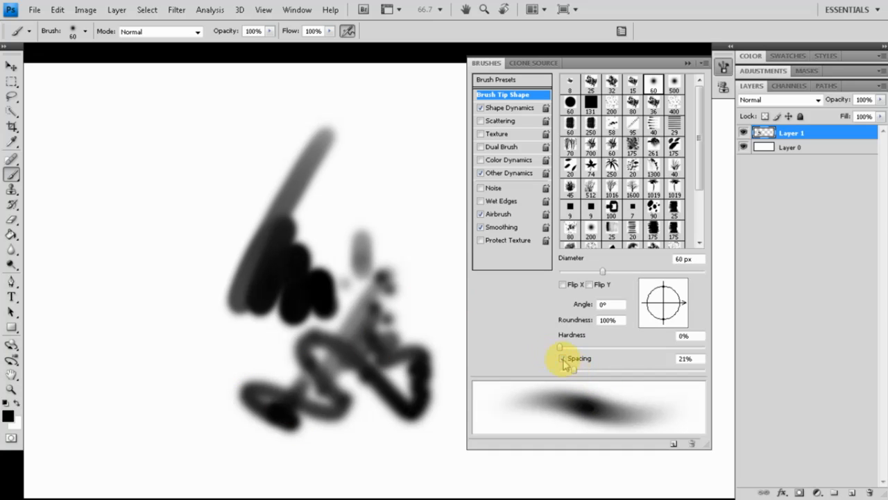
mouse_move(365, 113)
mouse_down()
mouse_move(317, 307)
mouse_move(411, 211)
mouse_up()
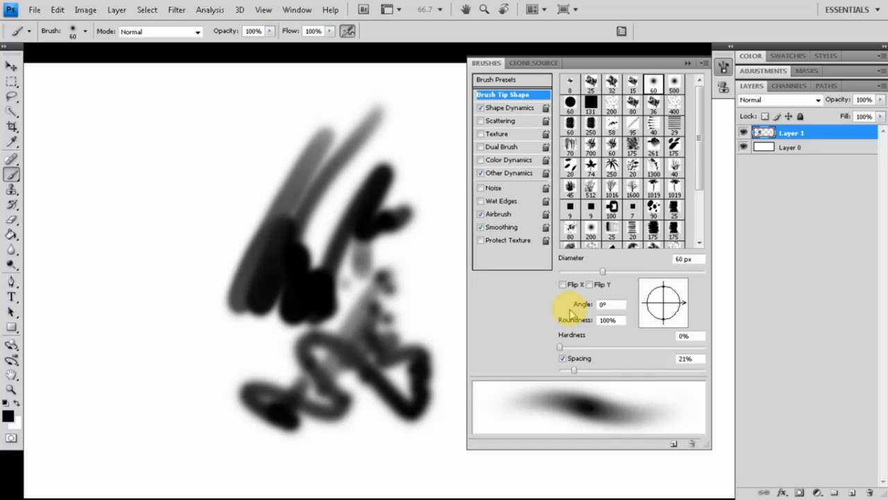
Step: Select the 74 px maple leaf preset again and set its tip spacing to 22%
click(514, 80)
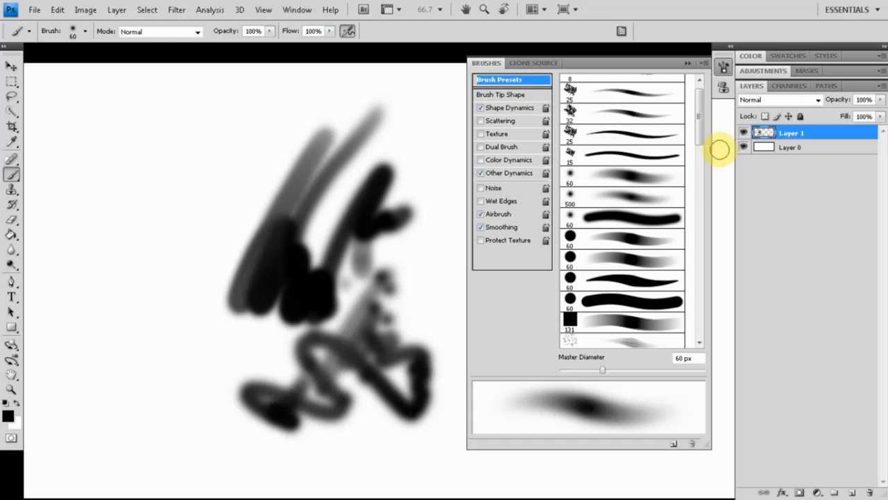
drag(701, 131, 697, 233)
click(641, 250)
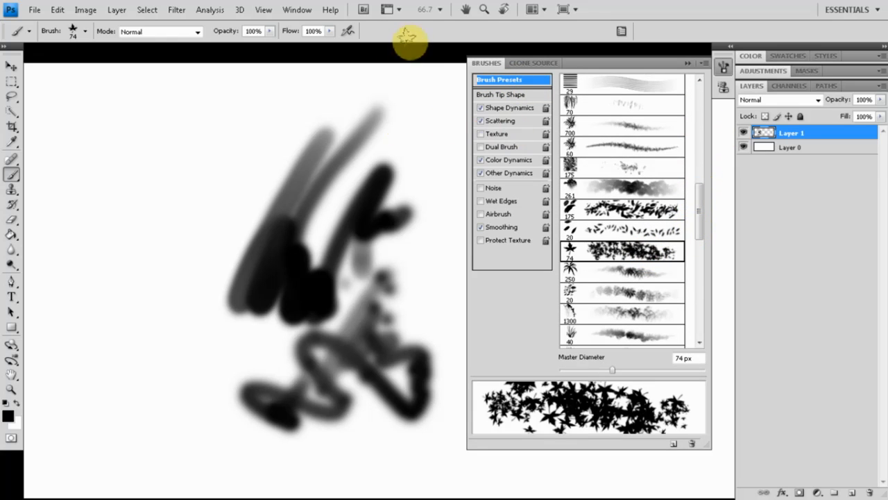
click(505, 108)
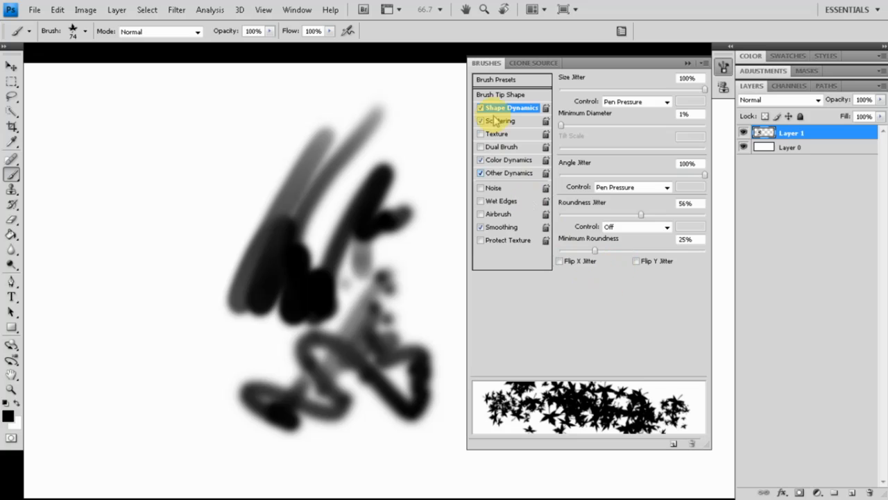
click(501, 95)
mouse_move(575, 373)
mouse_down()
mouse_move(589, 364)
mouse_move(565, 378)
mouse_move(589, 377)
mouse_move(571, 376)
mouse_up()
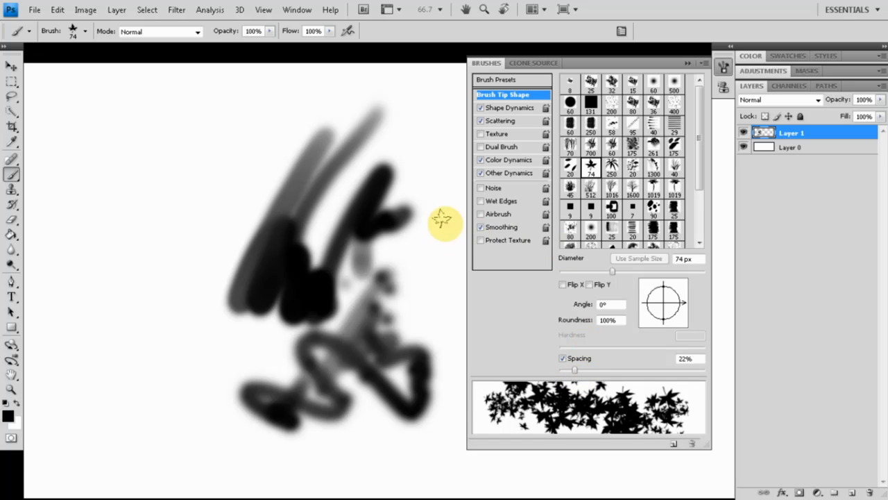
Step: Set the leaf brush's minimum diameter to 0%, roundness jitter to 69% and minimum roundness to 43% in Shape Dynamics
click(510, 109)
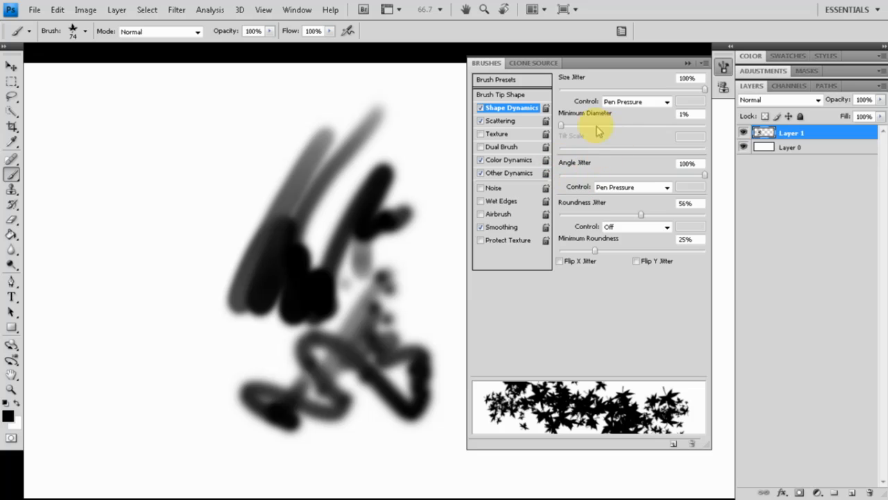
drag(562, 128, 558, 126)
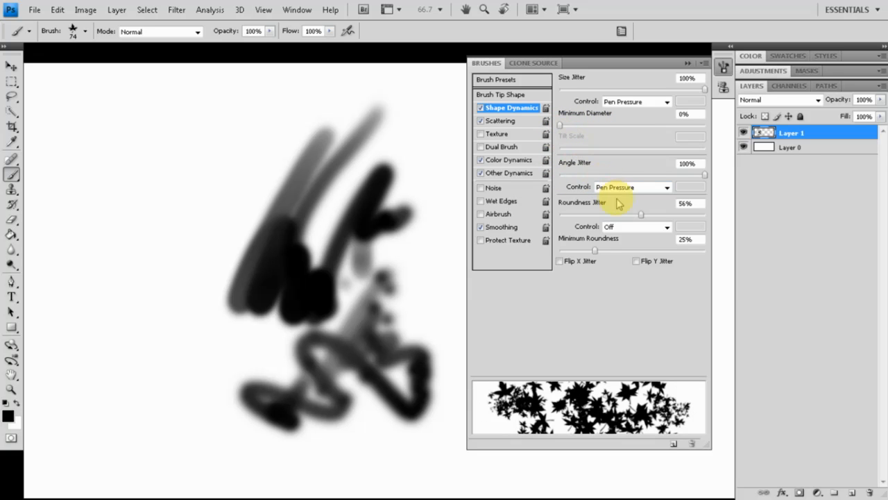
mouse_move(640, 216)
mouse_down()
mouse_move(606, 215)
mouse_move(680, 212)
mouse_move(691, 220)
mouse_move(604, 224)
mouse_move(664, 227)
mouse_up()
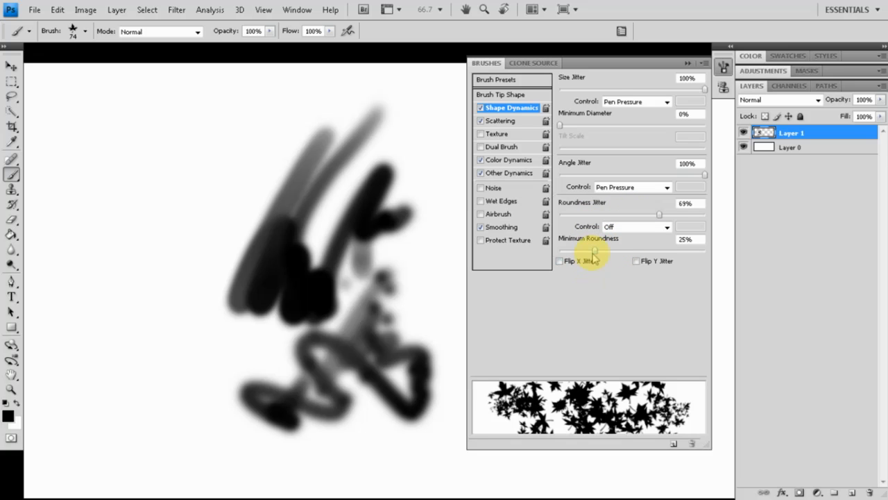
mouse_move(605, 254)
mouse_down()
mouse_move(589, 259)
mouse_move(639, 257)
mouse_up()
drag(615, 256, 622, 255)
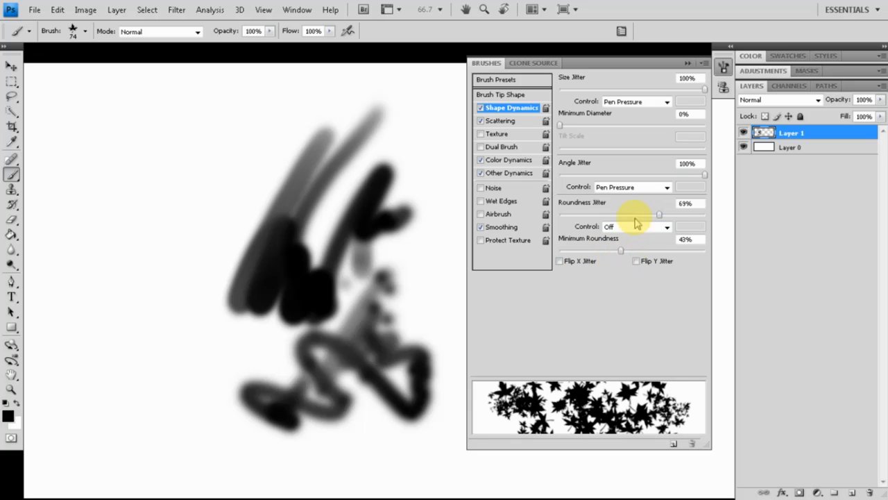
Step: Paint a test patch of scattered leaves, and compare the brush preview with Scattering and Both Axes toggled off and on
click(501, 121)
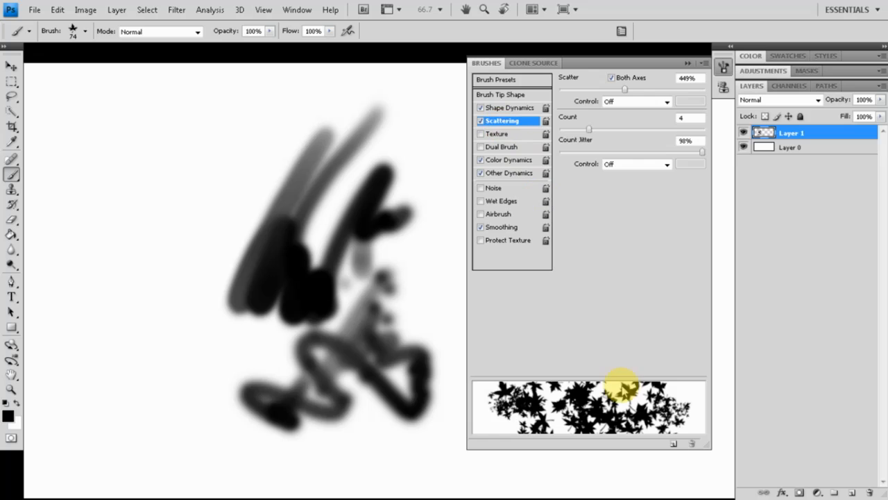
mouse_move(149, 254)
mouse_down()
mouse_move(231, 277)
mouse_move(215, 319)
mouse_up()
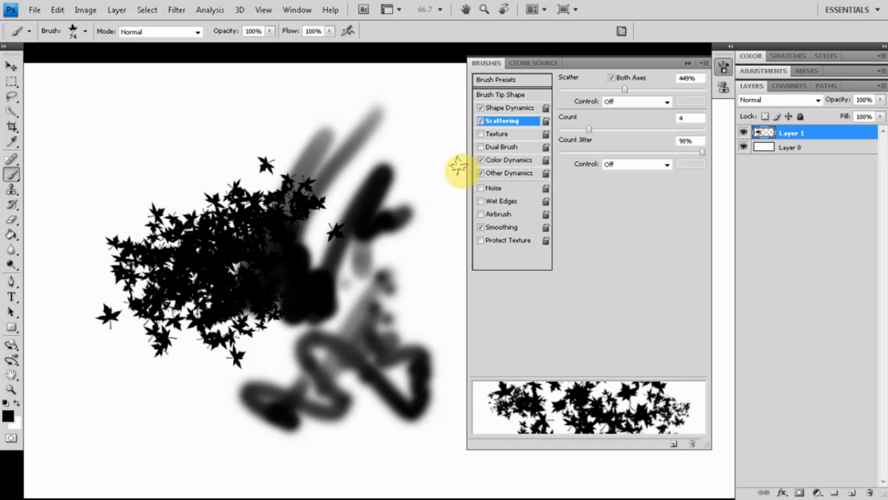
click(481, 121)
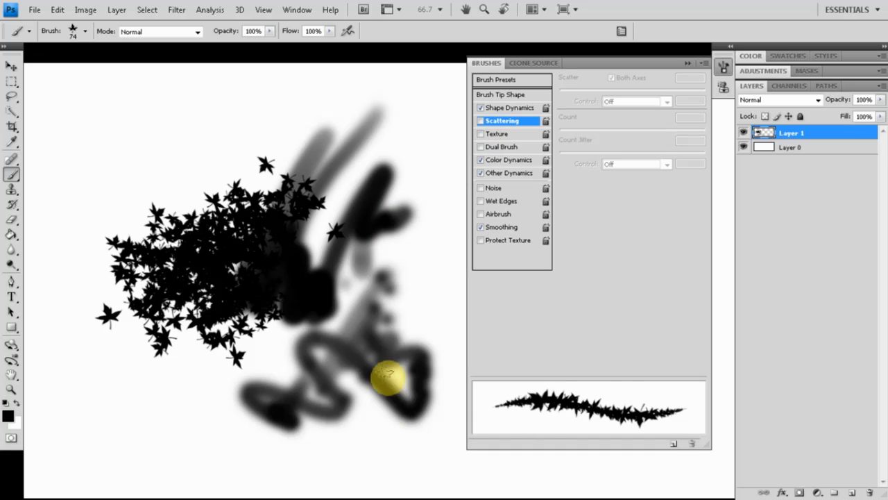
click(481, 121)
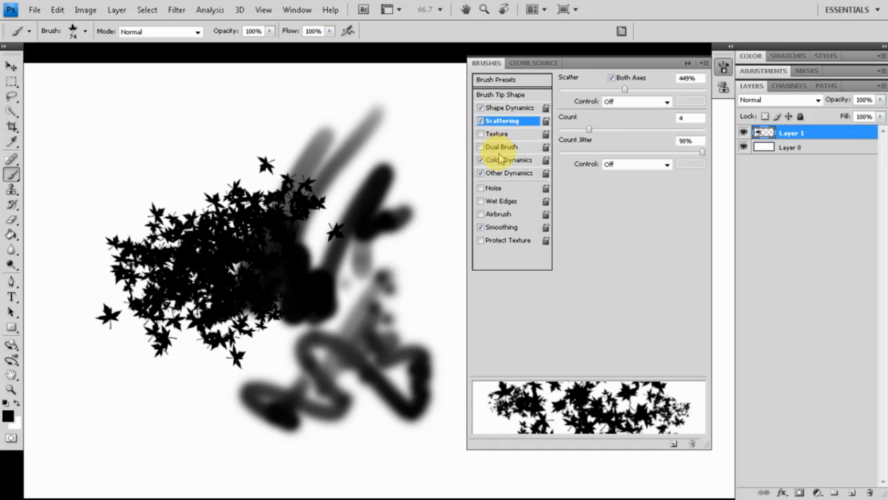
click(612, 78)
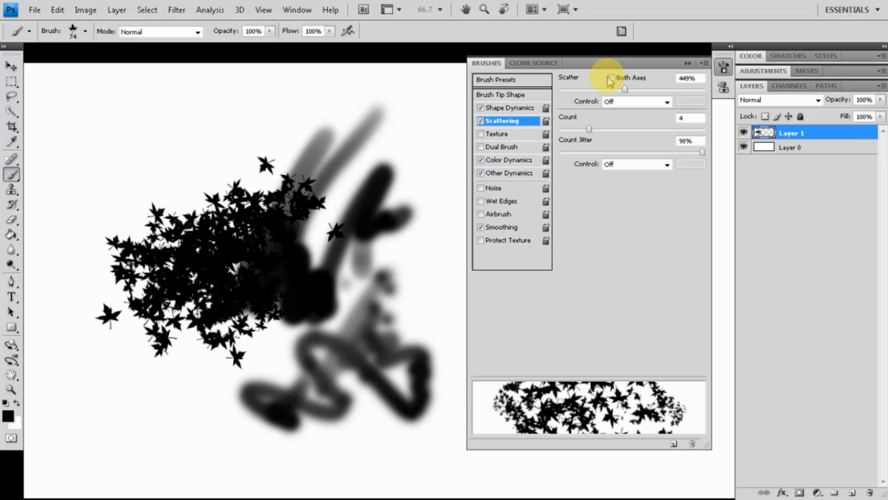
click(612, 78)
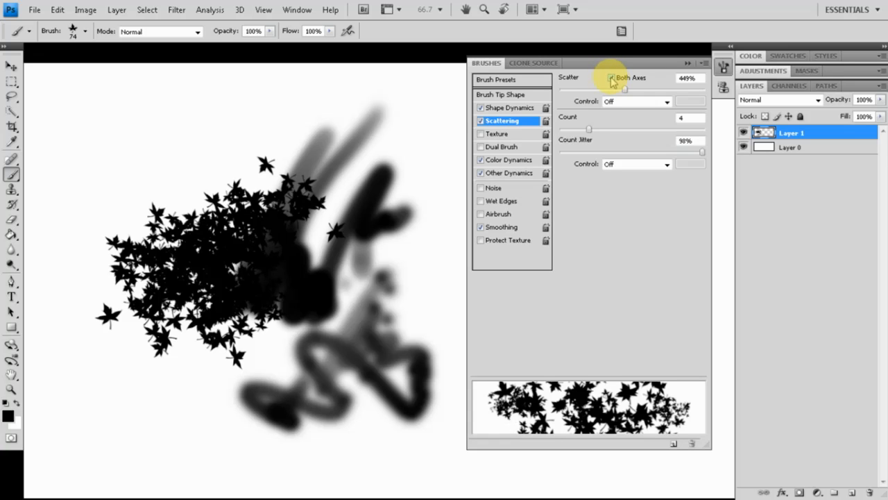
Step: Paint two bands of leaves with Both Axes turned off, and clear all test strokes from Layer 1
click(612, 78)
mouse_move(142, 174)
mouse_down()
mouse_move(430, 198)
mouse_move(451, 232)
mouse_up()
click(135, 397)
drag(183, 394, 412, 407)
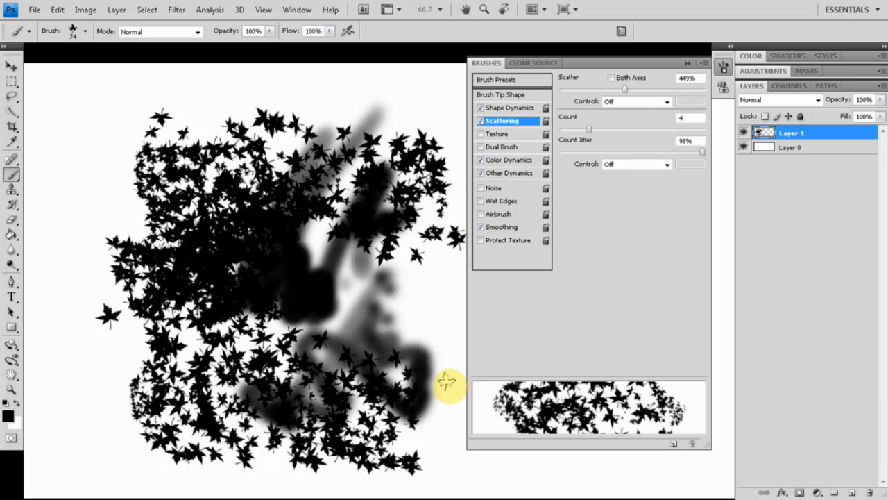
key(Delete)
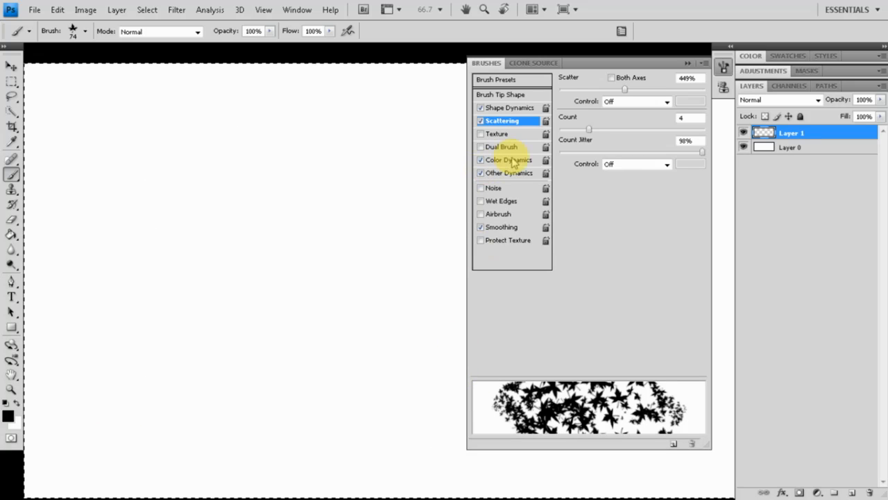
key(ctrl+d)
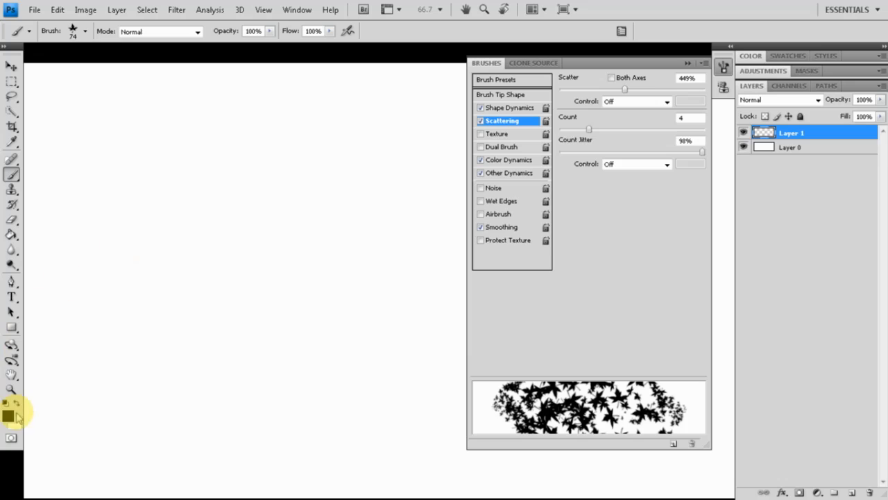
Step: Choose red bf2626 in the foreground Color Picker and swap it to the background color
click(9, 417)
click(317, 209)
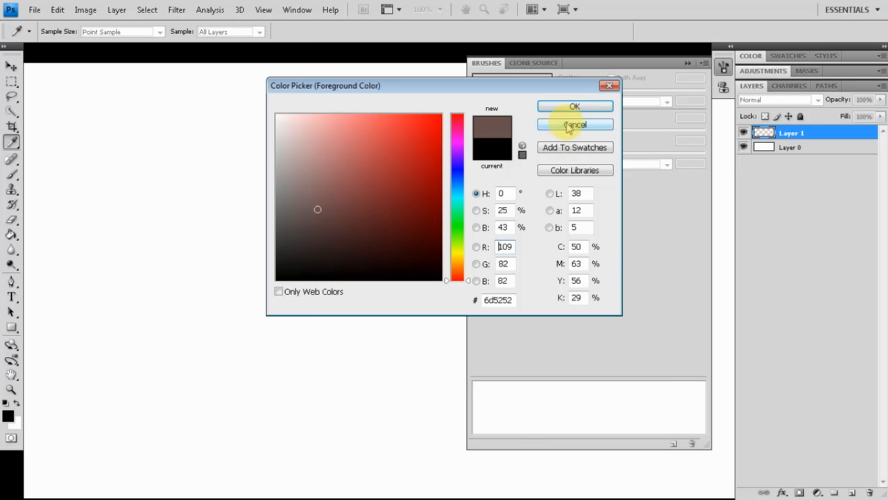
click(409, 156)
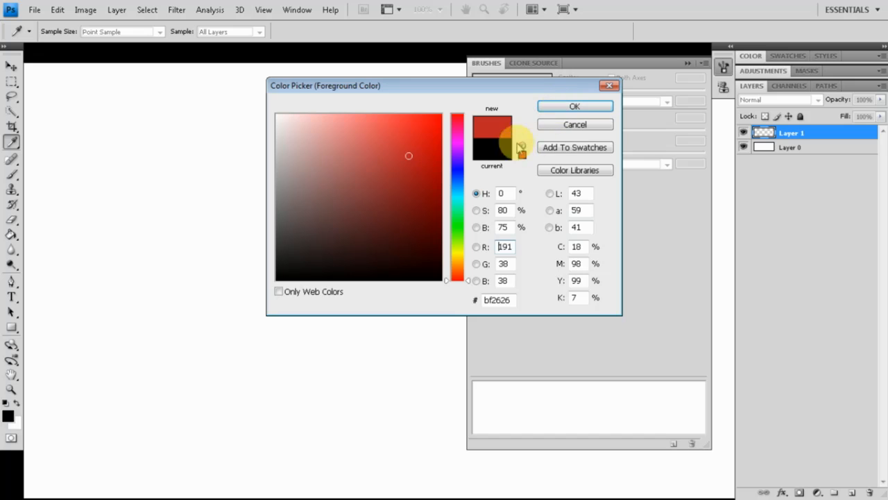
click(573, 109)
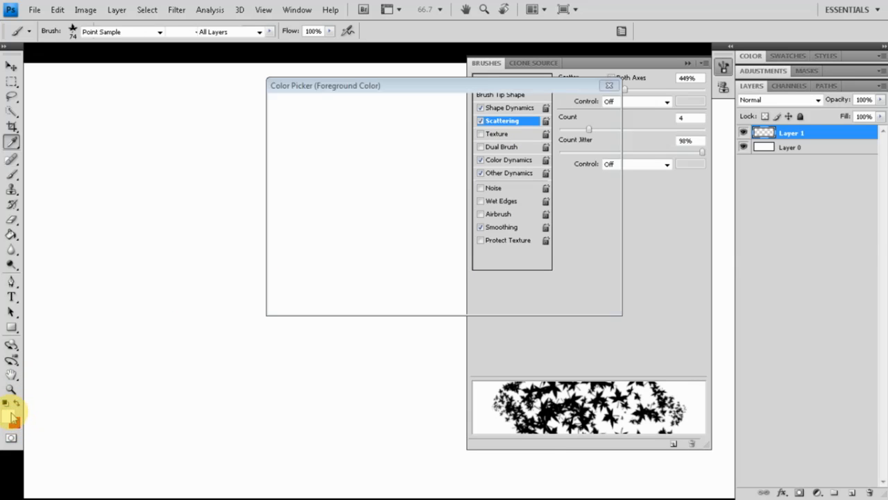
Step: Set the foreground color to golden yellow eaca48
click(10, 412)
click(457, 187)
drag(460, 188, 457, 258)
click(391, 128)
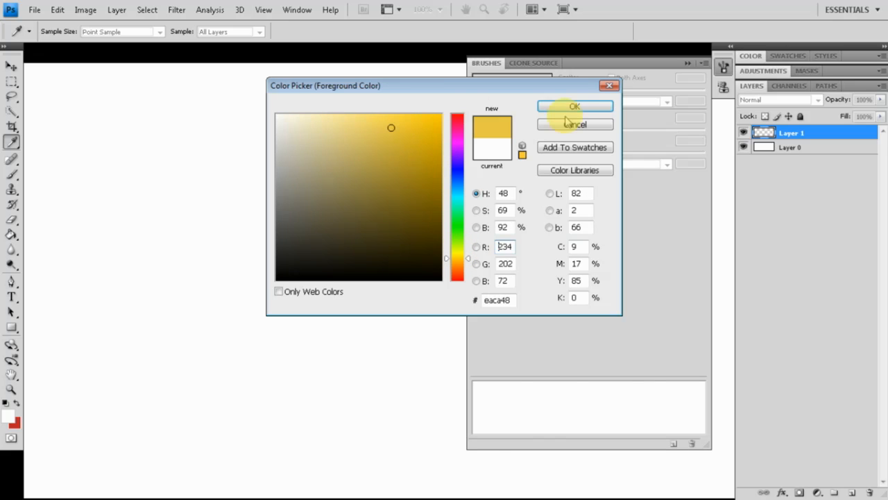
click(571, 107)
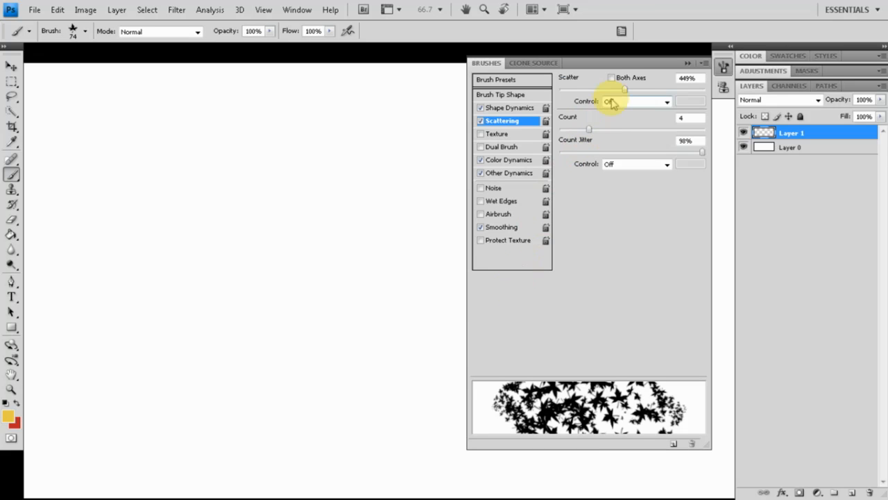
Step: Set Foreground/Background Jitter to 26% in Color Dynamics and paint bands of scattered yellow and orange leaves
click(510, 160)
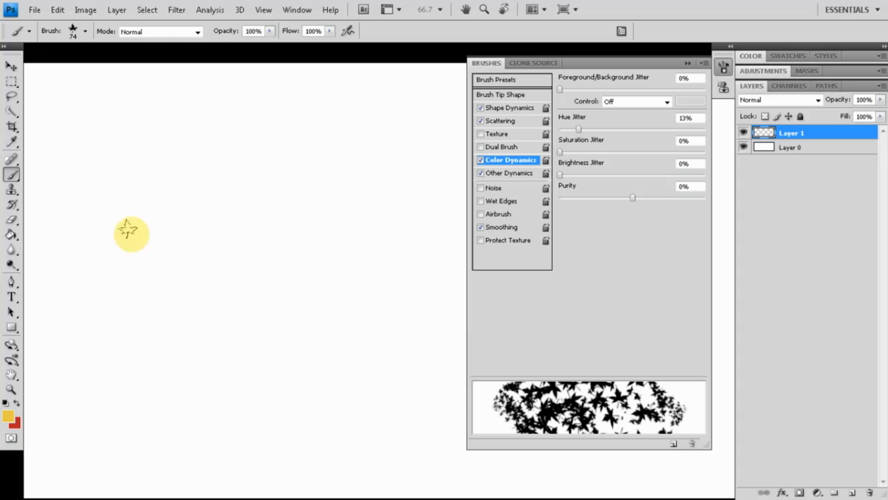
mouse_move(134, 246)
mouse_down()
mouse_move(397, 240)
mouse_move(373, 298)
mouse_move(458, 229)
mouse_up()
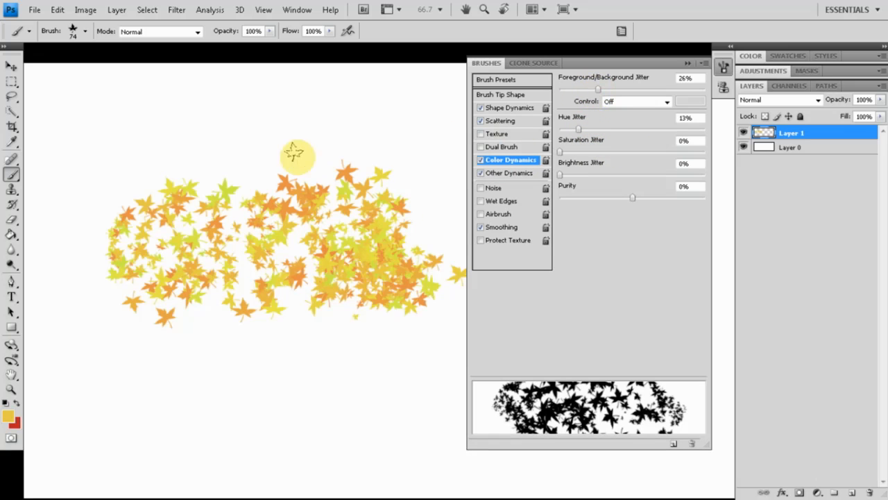
drag(201, 139, 368, 157)
click(13, 416)
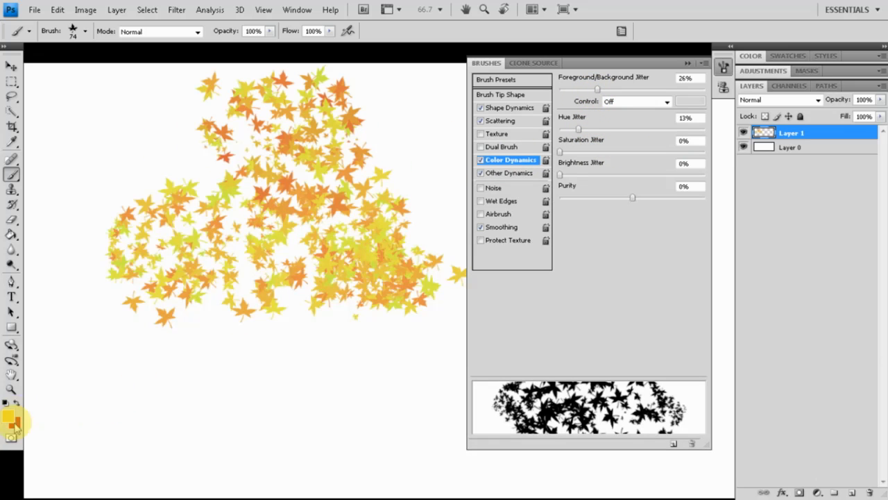
mouse_move(415, 136)
mouse_down()
mouse_move(423, 222)
mouse_move(323, 438)
mouse_up()
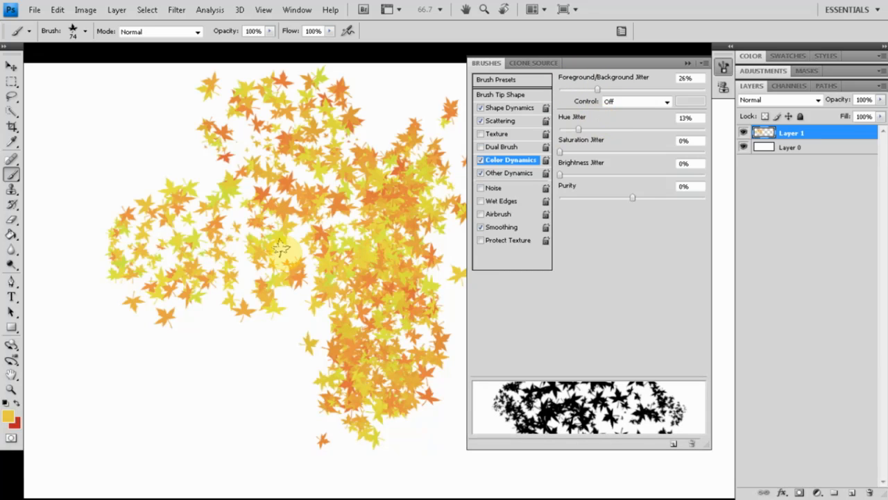
Step: Swap the foreground and background colors and paint red leaves below and to the left of the yellow ones
key(x)
drag(207, 350, 355, 322)
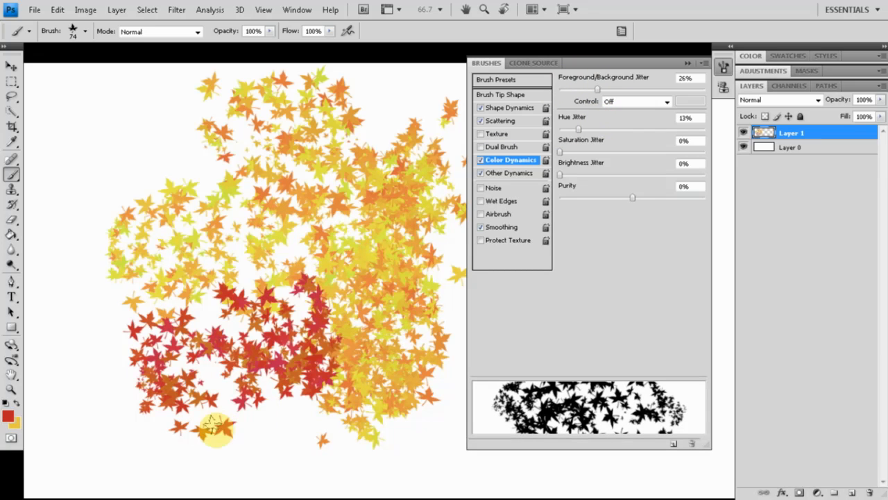
drag(220, 426, 314, 355)
mouse_move(139, 385)
mouse_down()
mouse_move(81, 358)
mouse_move(189, 184)
mouse_move(136, 132)
mouse_up()
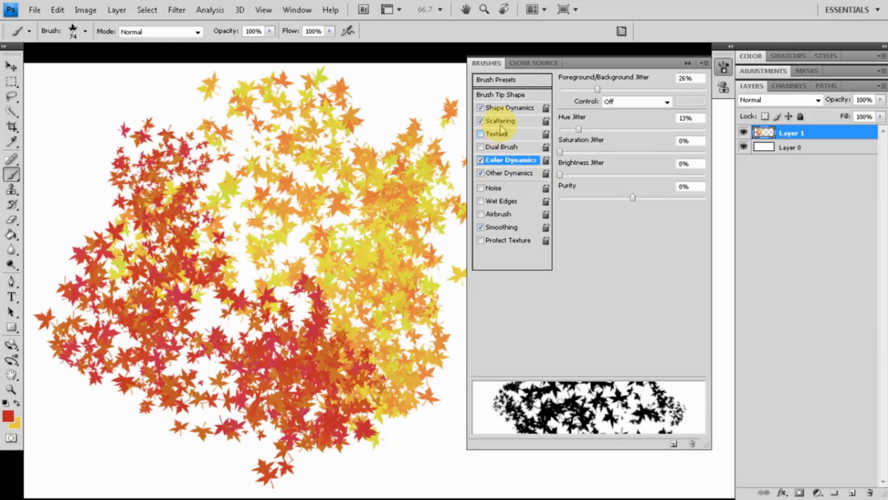
Step: Show the Other Dynamics settings of the leaf brush and reduce its size to 40 px
click(506, 175)
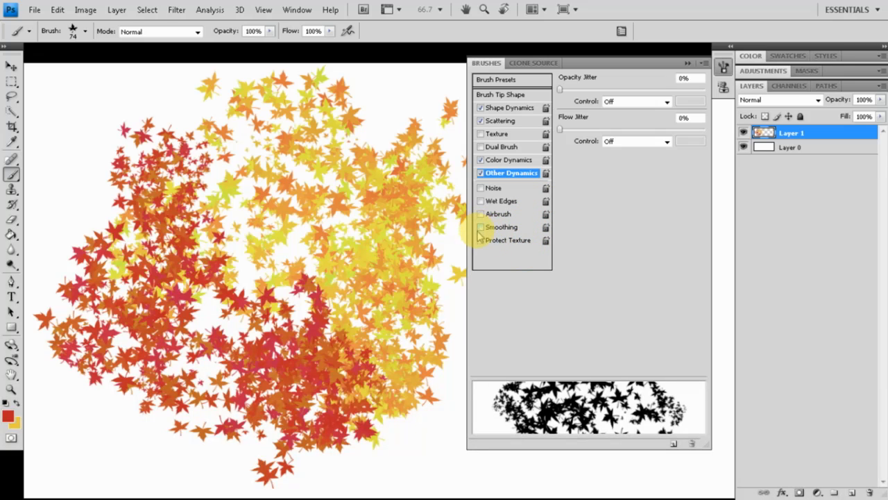
key(bracketleft)
key(bracketleft)
key(bracketleft)
key(bracketleft)
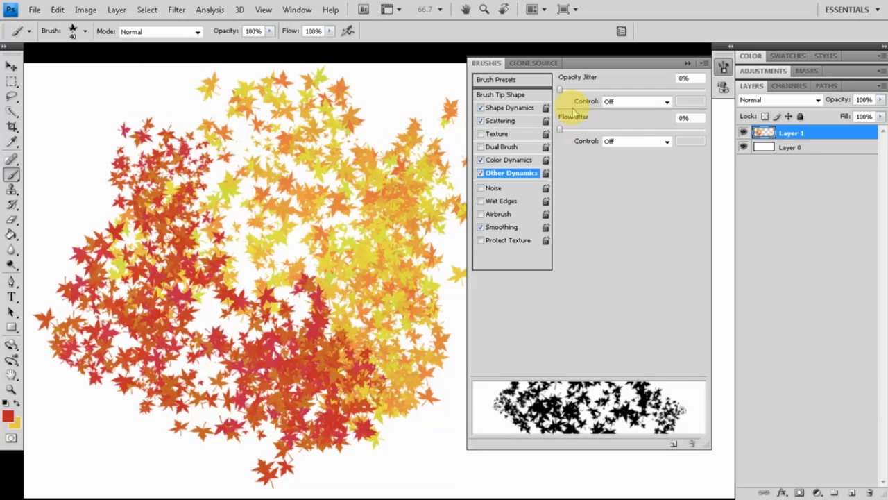
Step: Select the 15 px tapered stroke brush preset and clear all the painted leaves from Layer 1
click(519, 95)
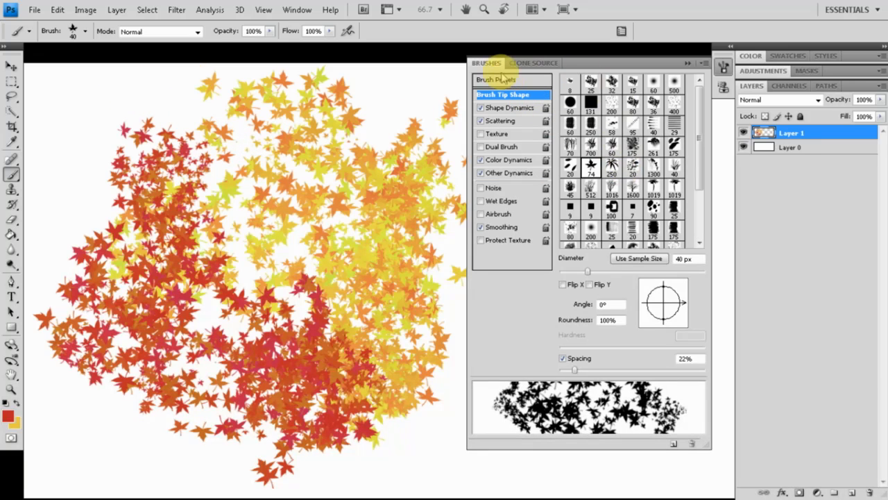
click(499, 80)
drag(698, 188, 698, 83)
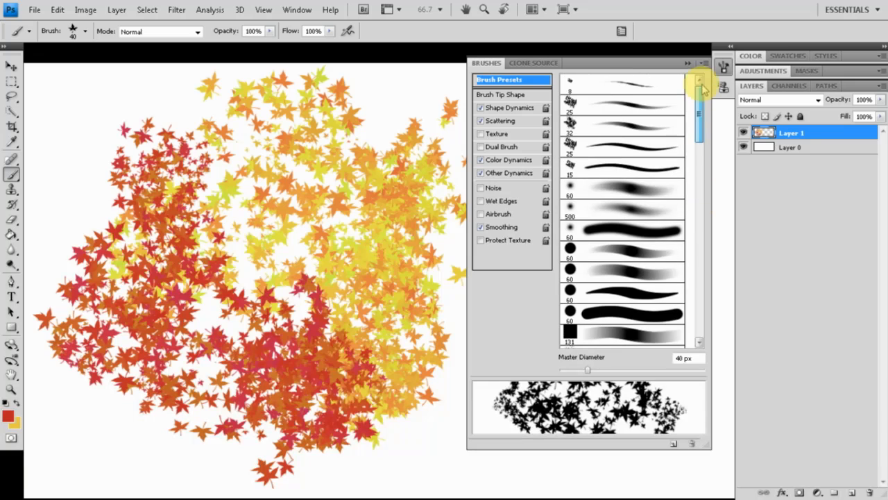
click(644, 164)
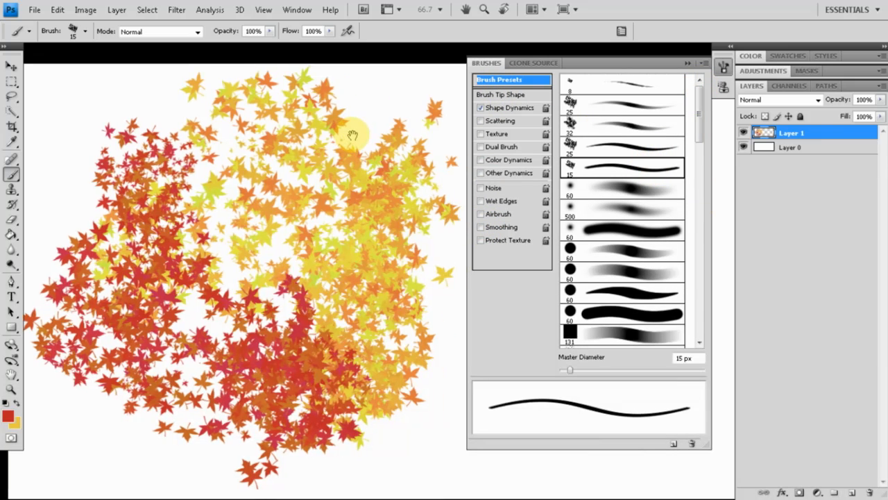
key(Delete)
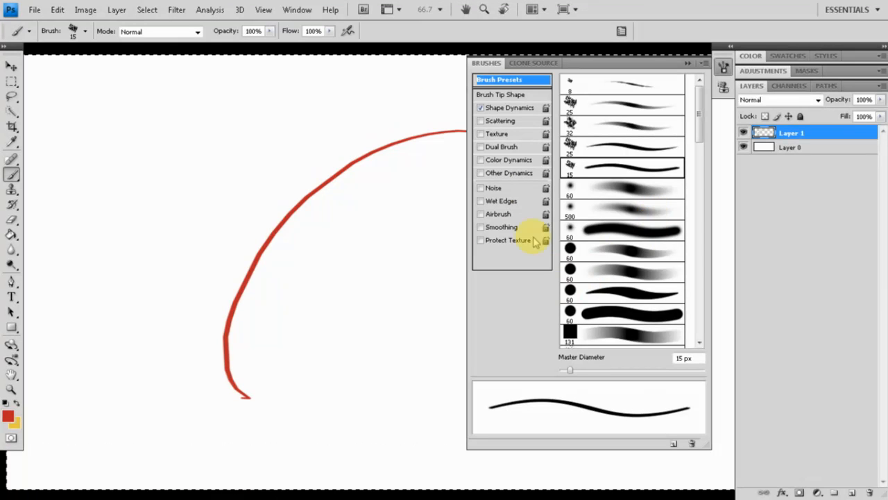
Step: Turn on Smoothing, paint curved strokes to compare with the unsmoothed one, and clear Layer 1
click(481, 227)
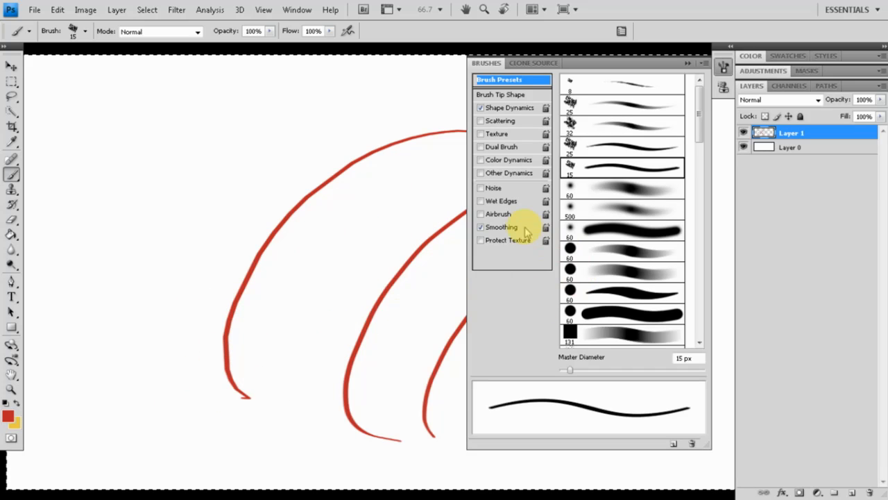
click(481, 228)
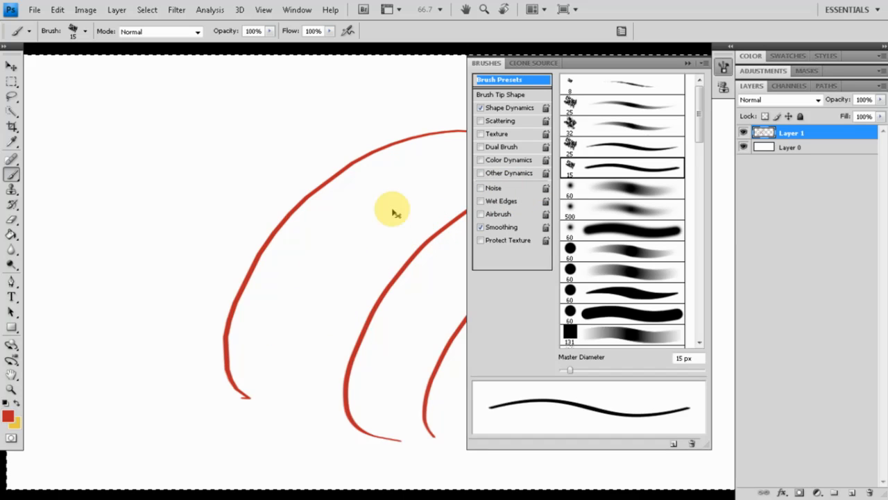
key(Delete)
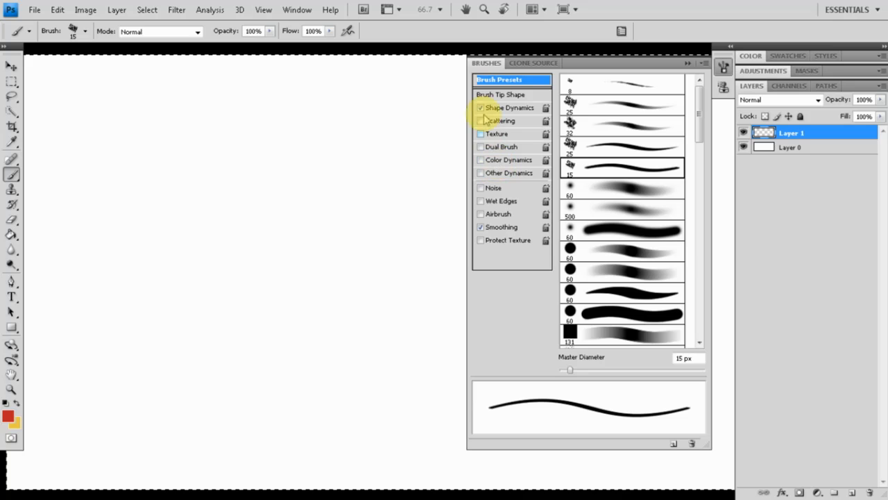
Step: Turn on Color Dynamics and paint test strokes while enlarging the brush to 90 px
click(500, 161)
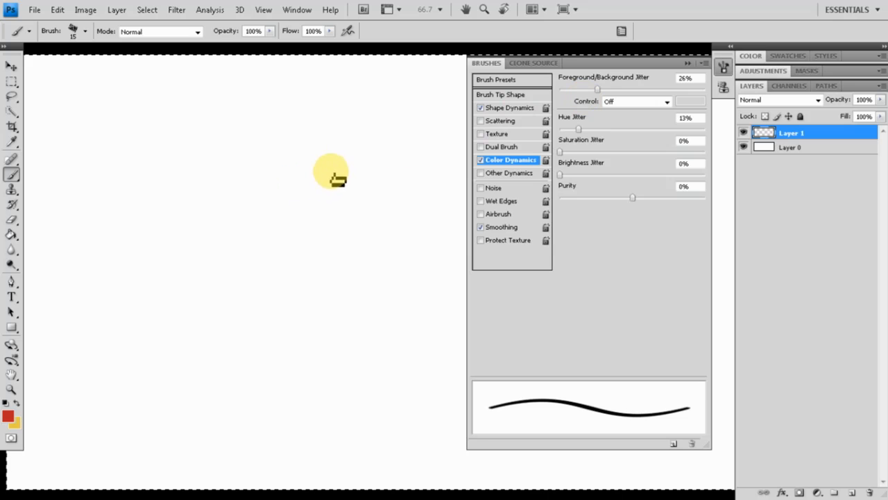
key(bracketright)
key(bracketright)
key(bracketright)
key(bracketright)
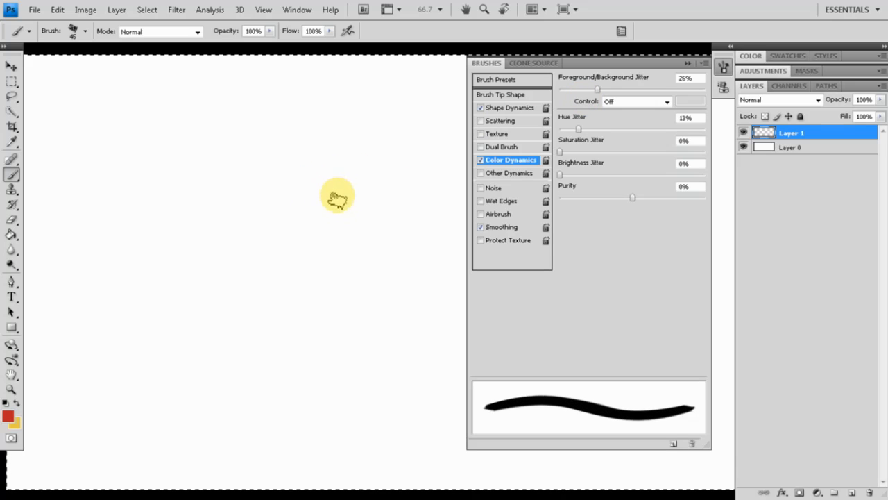
mouse_move(359, 249)
mouse_down()
mouse_move(200, 288)
mouse_move(222, 325)
mouse_move(281, 334)
mouse_move(322, 299)
mouse_move(314, 301)
mouse_move(396, 274)
mouse_move(309, 392)
mouse_move(177, 361)
mouse_up()
key(bracketright)
key(bracketright)
key(bracketright)
key(bracketright)
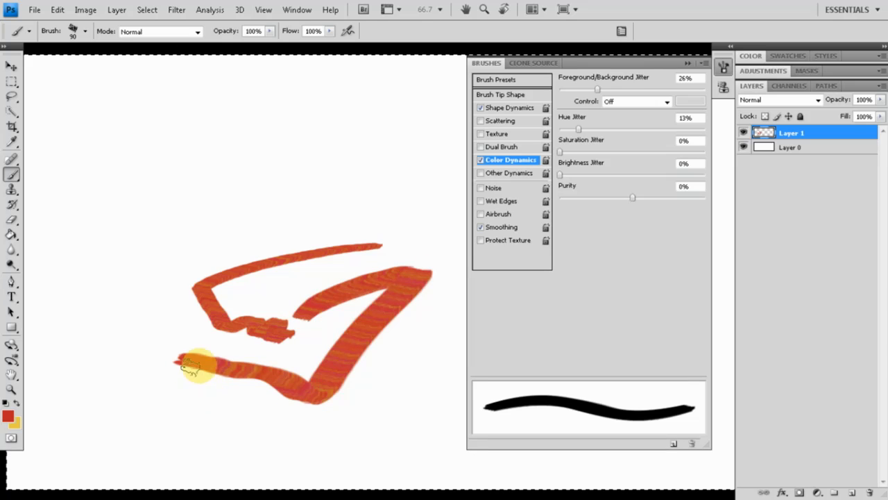
Step: Set the brush tip spacing to 43% and paint a bent stroke above the existing ones
click(522, 96)
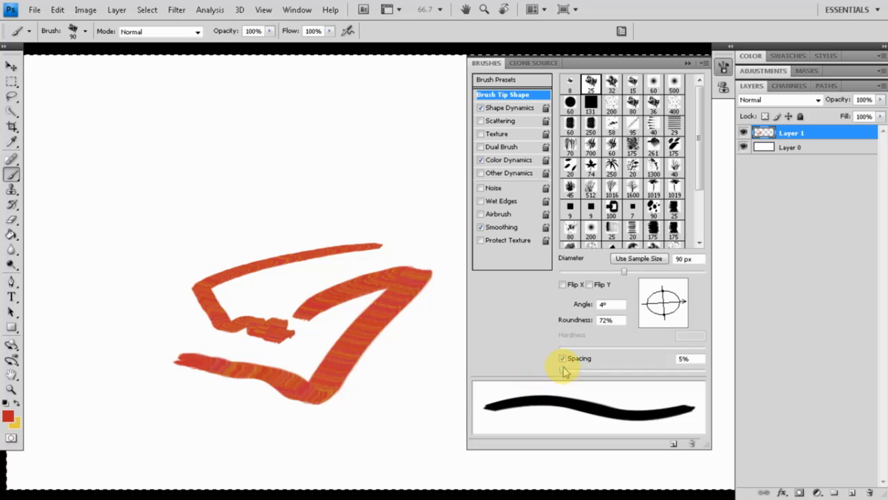
drag(563, 371, 590, 369)
mouse_move(161, 207)
mouse_down()
mouse_move(399, 189)
mouse_move(401, 234)
mouse_move(415, 218)
mouse_move(406, 215)
mouse_move(410, 238)
mouse_up()
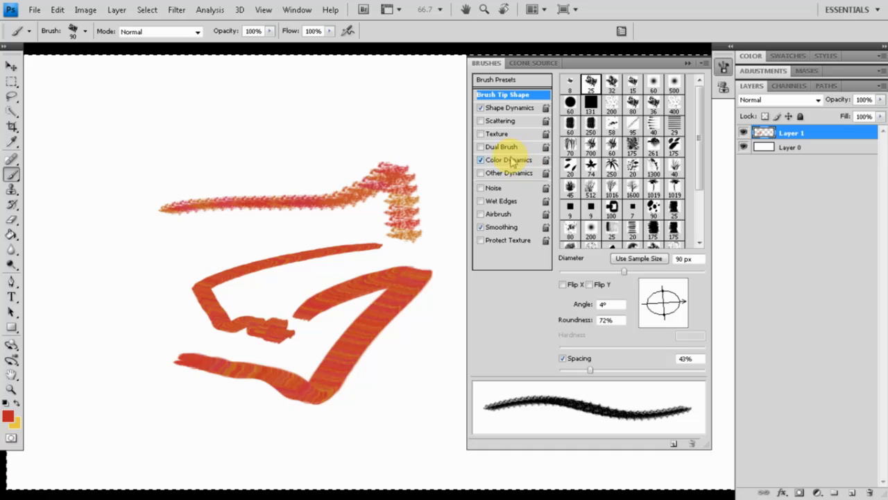
Step: Set the Foreground/Background Jitter control to Pen Pressure, and paint two curved strokes with a 60 px brush at 16% spacing
click(508, 160)
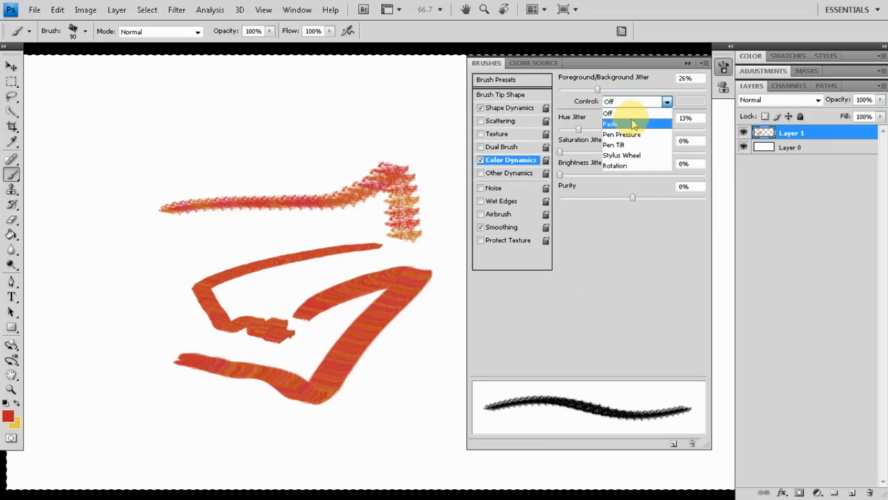
click(621, 134)
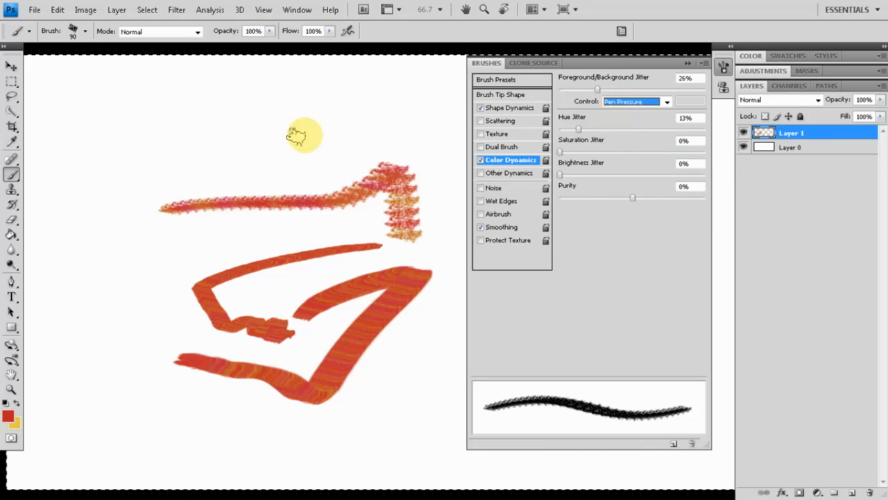
click(512, 94)
drag(574, 377, 570, 371)
key(bracketleft)
key(bracketleft)
key(bracketleft)
mouse_move(117, 157)
mouse_down()
mouse_move(395, 117)
mouse_move(418, 130)
mouse_move(429, 161)
mouse_up()
mouse_move(154, 179)
mouse_down()
mouse_move(182, 182)
mouse_move(397, 149)
mouse_move(426, 196)
mouse_up()
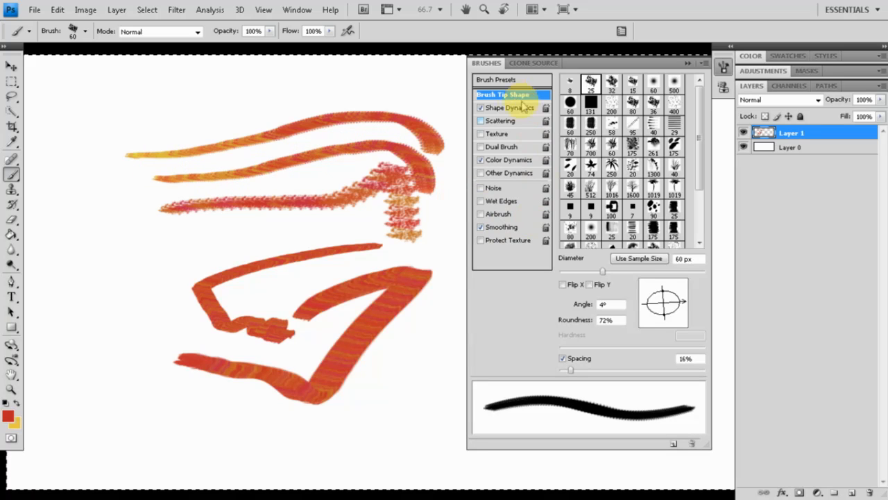
Step: Lower Foreground/Background Jitter to 0% in Color Dynamics and paint two more strokes above the earlier curves
click(508, 161)
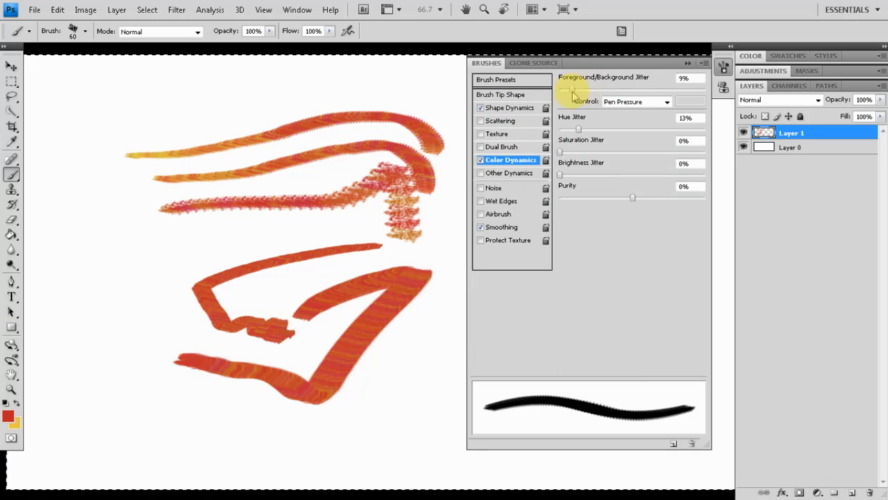
mouse_move(144, 108)
mouse_down()
mouse_move(399, 82)
mouse_move(438, 91)
mouse_up()
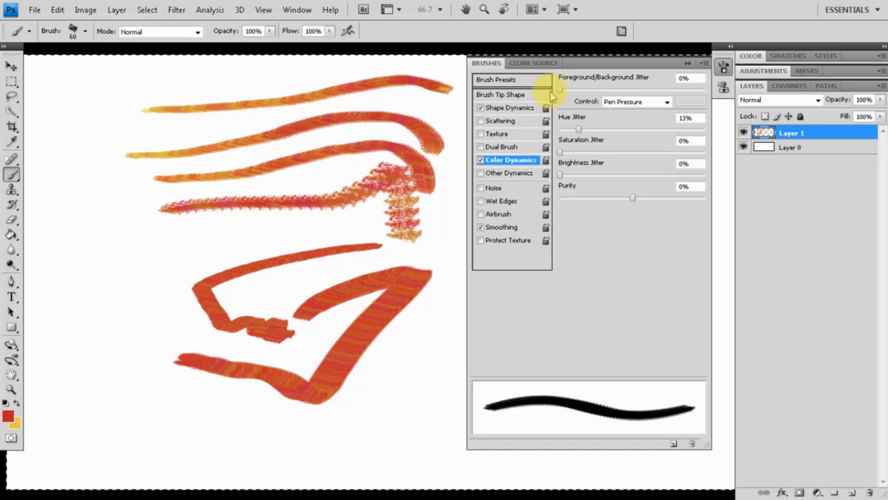
mouse_move(430, 66)
mouse_down()
mouse_move(443, 105)
mouse_move(425, 297)
mouse_up()
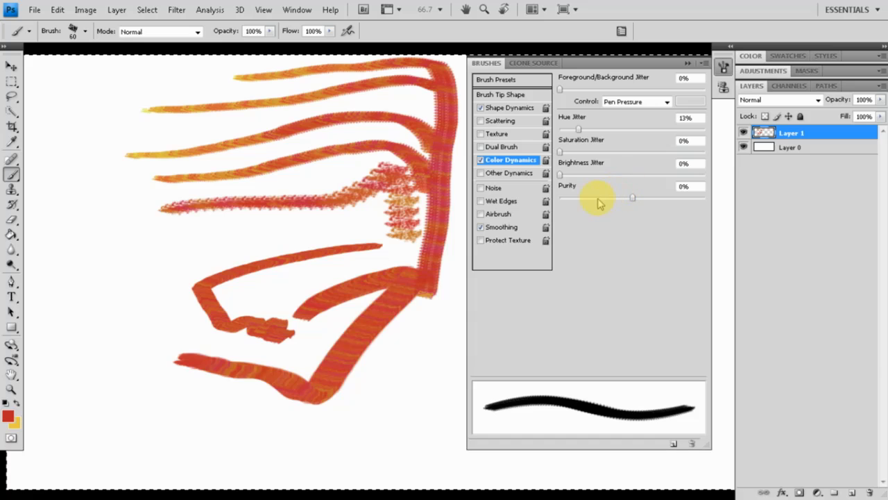
Step: Set Hue Jitter to 2%, paint an S-shaped test stroke, and clear all strokes from Layer 1
drag(565, 132, 562, 130)
mouse_move(40, 274)
mouse_down()
mouse_move(129, 257)
mouse_move(181, 261)
mouse_move(139, 412)
mouse_move(148, 414)
mouse_up()
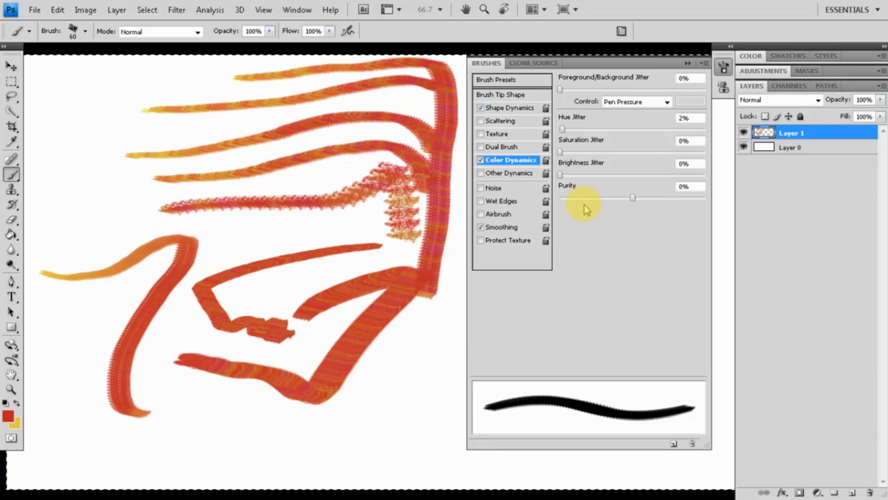
key(Delete)
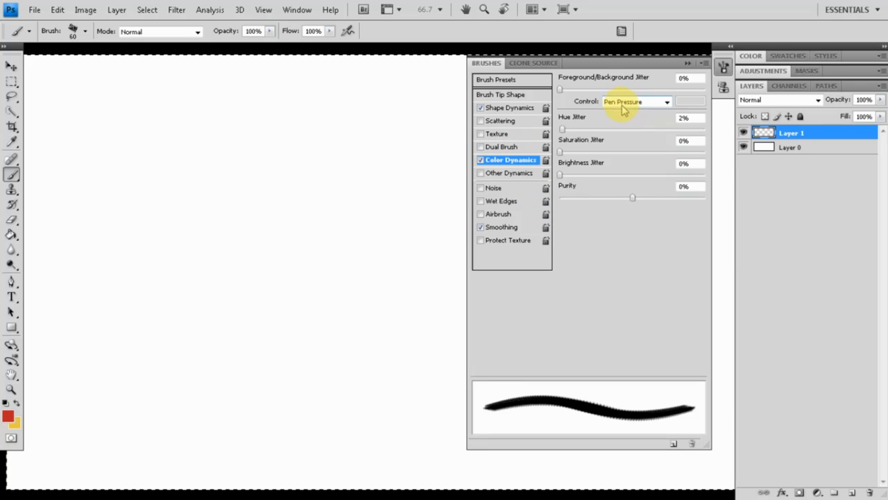
Step: Enable Other Dynamics and paint one test stroke before and one after setting the Opacity Jitter control to Pen Pressure
click(510, 174)
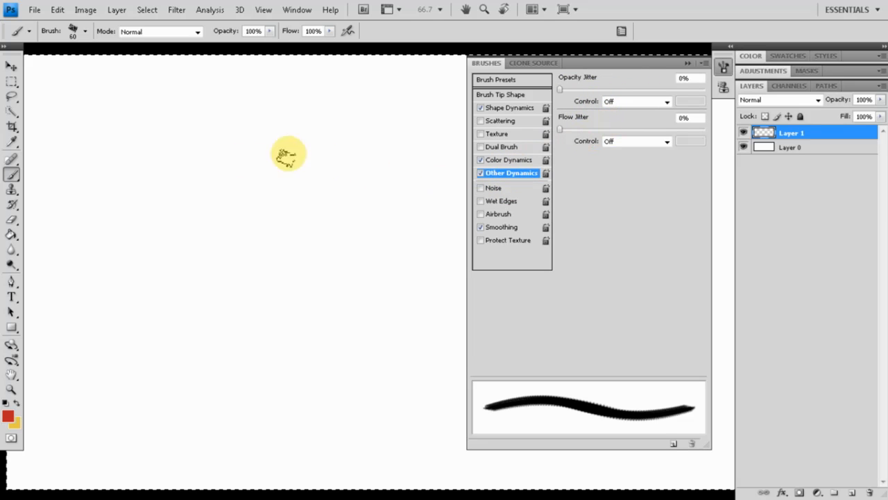
mouse_move(96, 240)
mouse_down()
mouse_move(263, 214)
mouse_move(304, 216)
mouse_move(317, 253)
mouse_up()
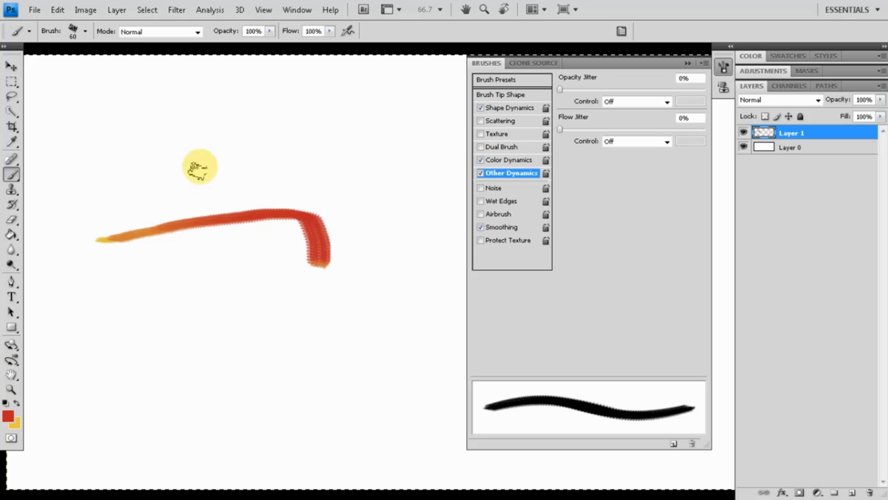
click(610, 102)
click(615, 119)
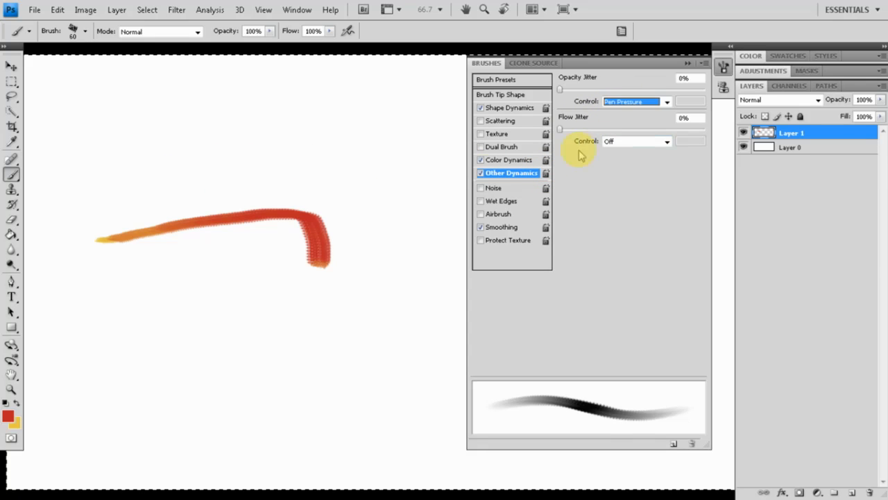
mouse_move(111, 313)
mouse_down()
mouse_move(349, 319)
mouse_move(349, 369)
mouse_move(215, 367)
mouse_move(195, 390)
mouse_move(184, 379)
mouse_up()
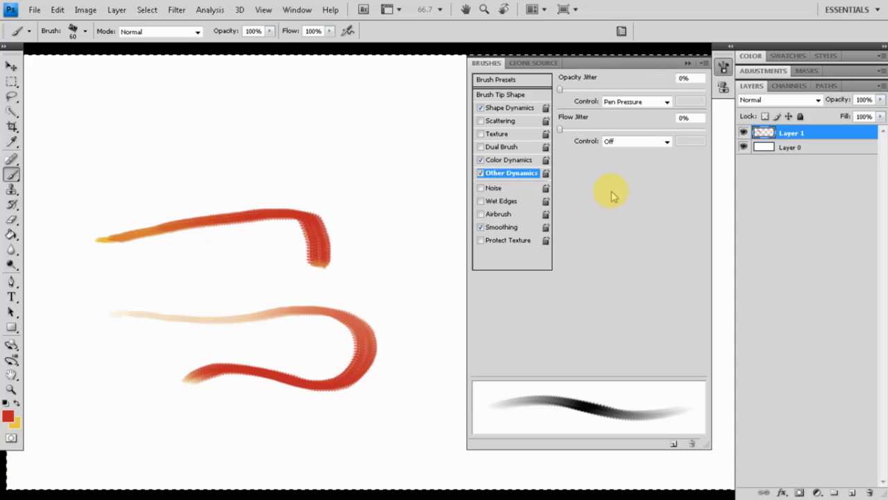
click(633, 105)
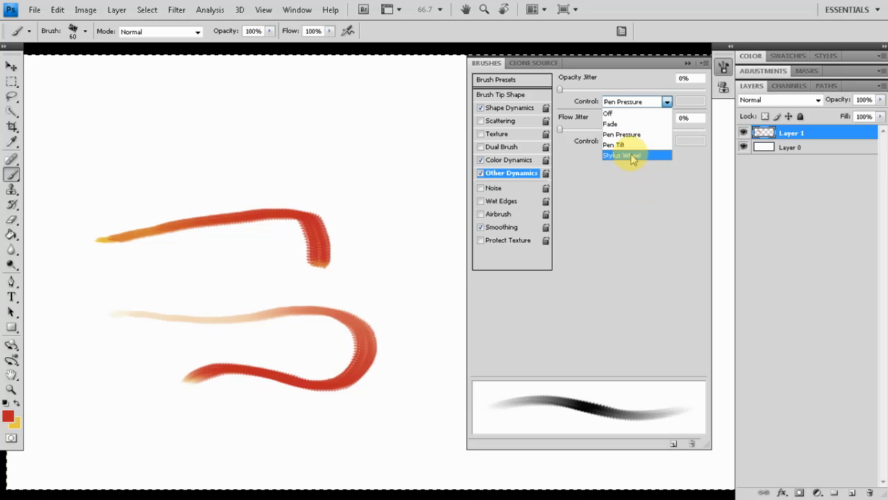
click(627, 134)
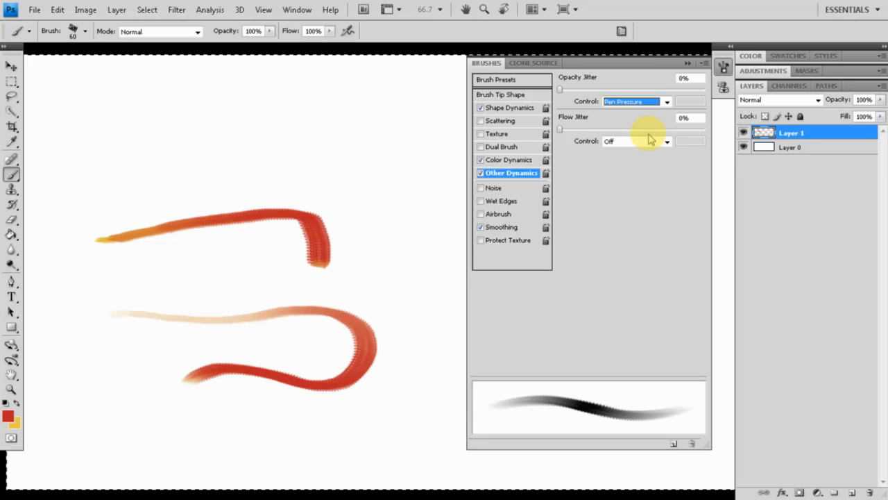
Step: Select the 70 px grass-like brush preset and paint three short horizontal strokes above the existing ones
click(509, 83)
mouse_move(699, 133)
mouse_down()
mouse_move(700, 194)
mouse_move(680, 198)
mouse_up()
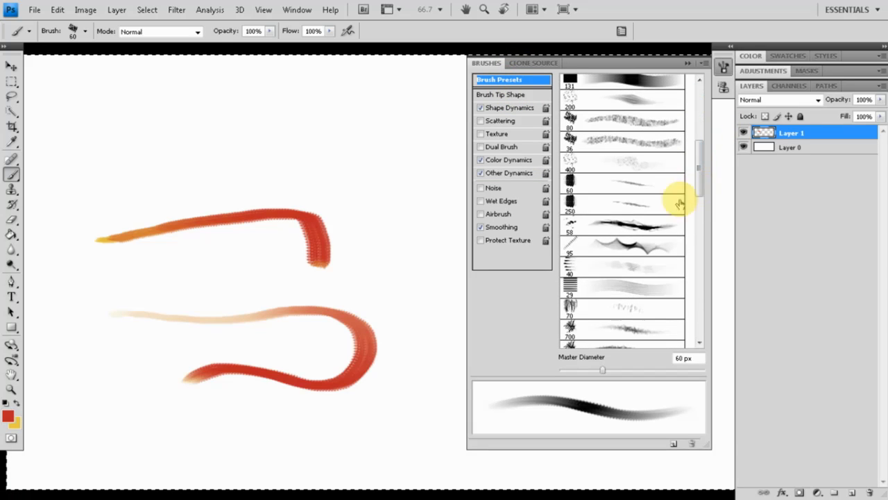
click(571, 313)
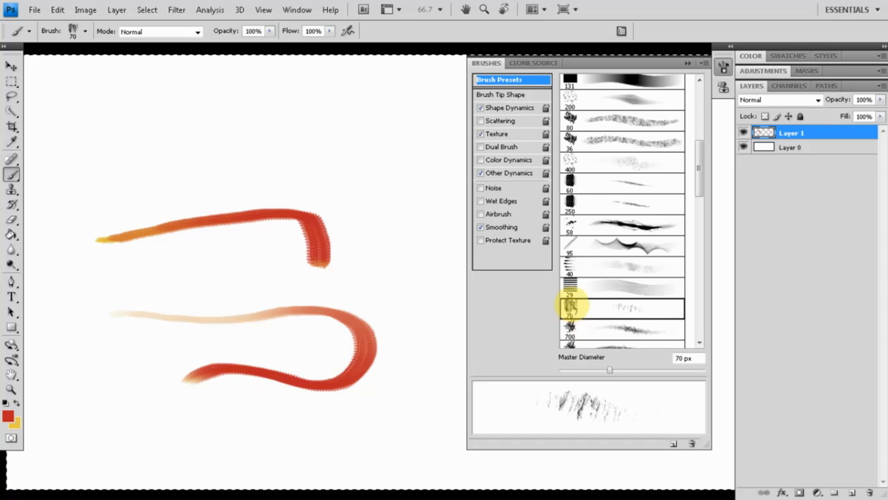
drag(146, 147, 347, 149)
drag(206, 184, 369, 183)
drag(300, 211, 365, 220)
Step: Select the 175 px leaf brush preset and open its Scattering and Shape Dynamics settings
drag(699, 185, 699, 225)
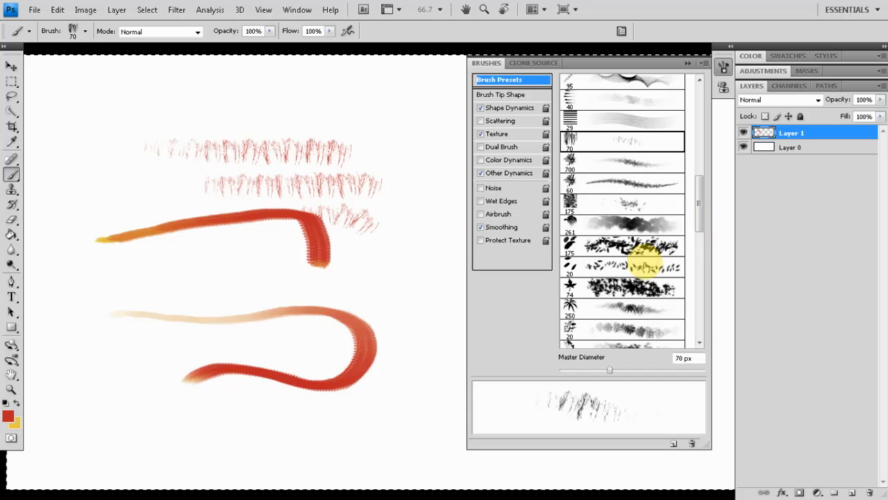
click(638, 248)
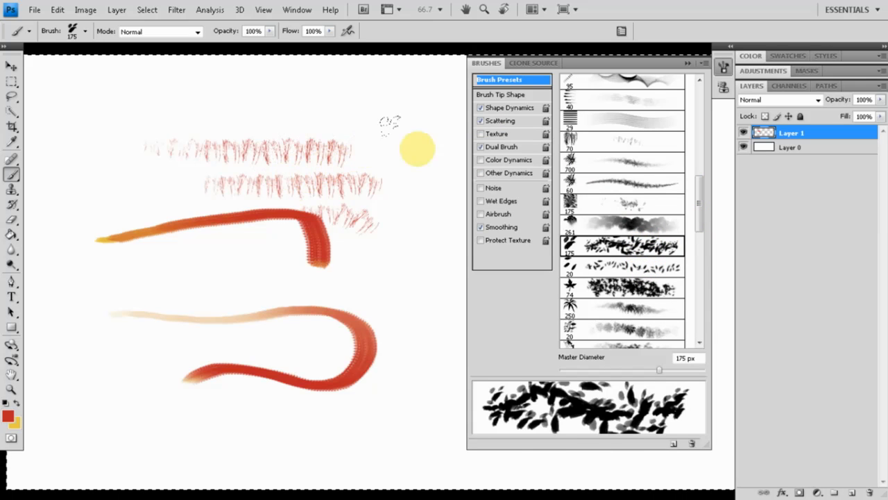
click(505, 120)
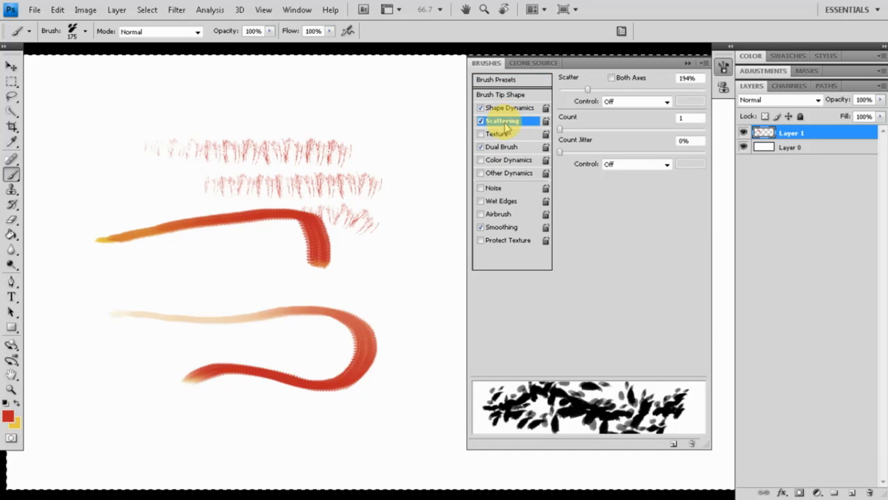
click(511, 108)
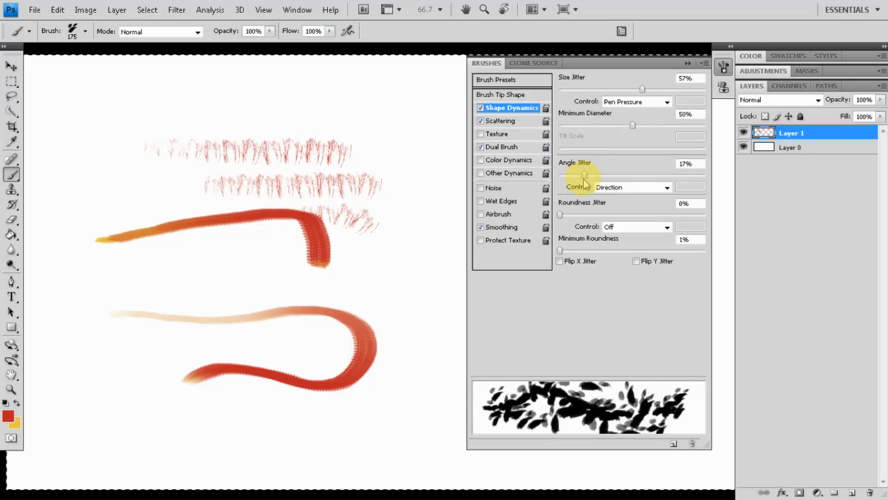
Step: Try Off as the Angle Jitter control of the leaf brush, and set it back to Direction
click(621, 189)
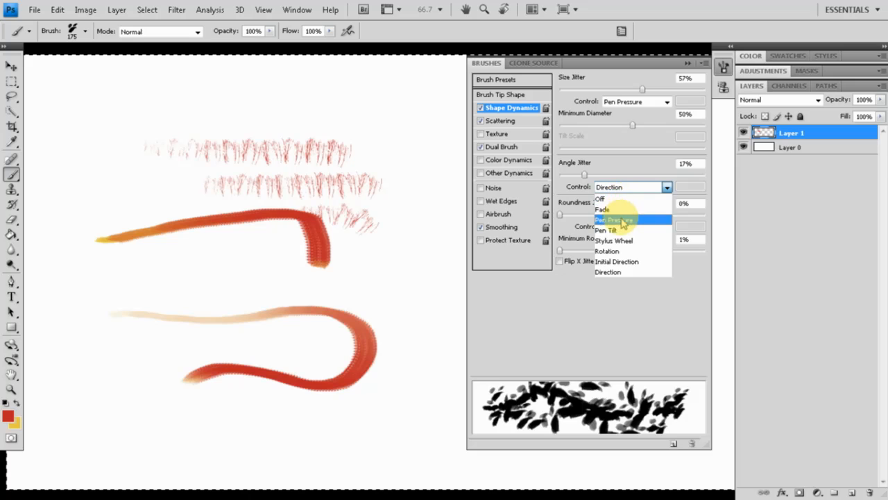
click(623, 200)
click(623, 187)
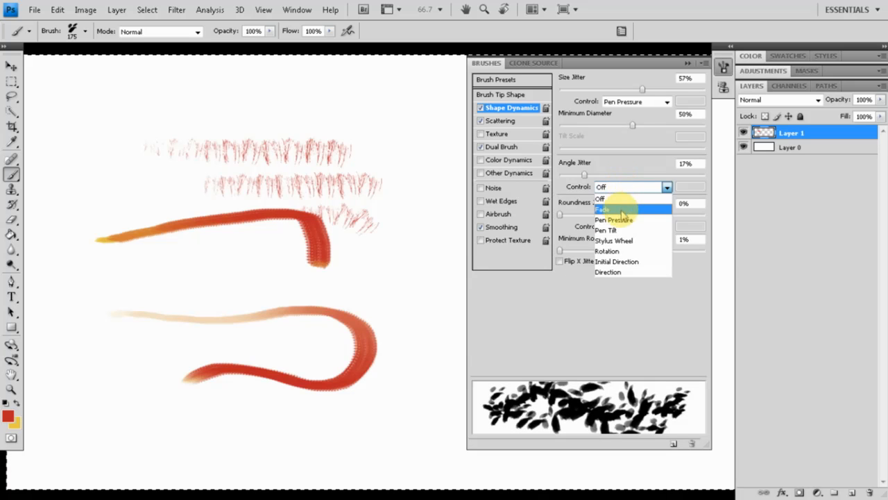
click(631, 168)
click(622, 186)
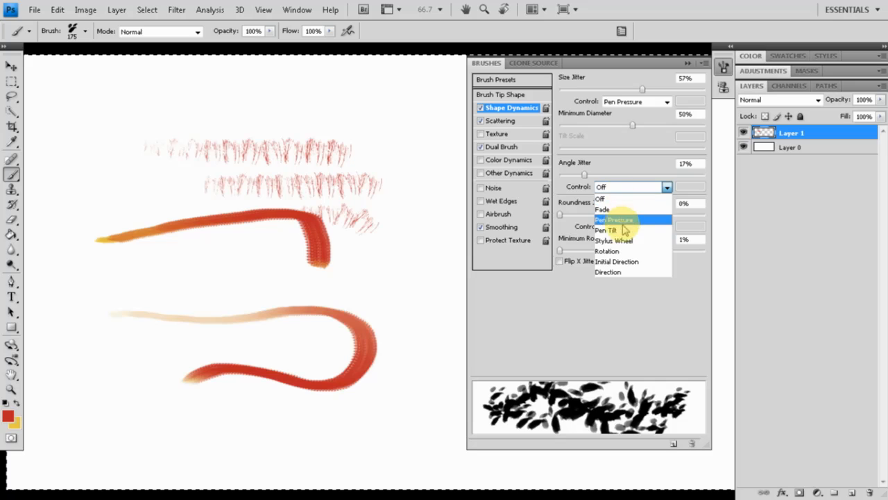
click(623, 271)
Step: Paint large scattered leaves over the upper strokes, reduce the brush to 60 px, and paint a dense cluster of small leaves below
click(121, 232)
drag(216, 175, 301, 232)
key([)
key([)
key([)
key([)
key([)
key([)
key([)
mouse_move(153, 327)
mouse_down()
mouse_move(267, 274)
mouse_move(179, 354)
mouse_move(233, 345)
mouse_move(168, 387)
mouse_move(168, 409)
mouse_move(203, 418)
mouse_move(222, 399)
mouse_move(251, 394)
mouse_up()
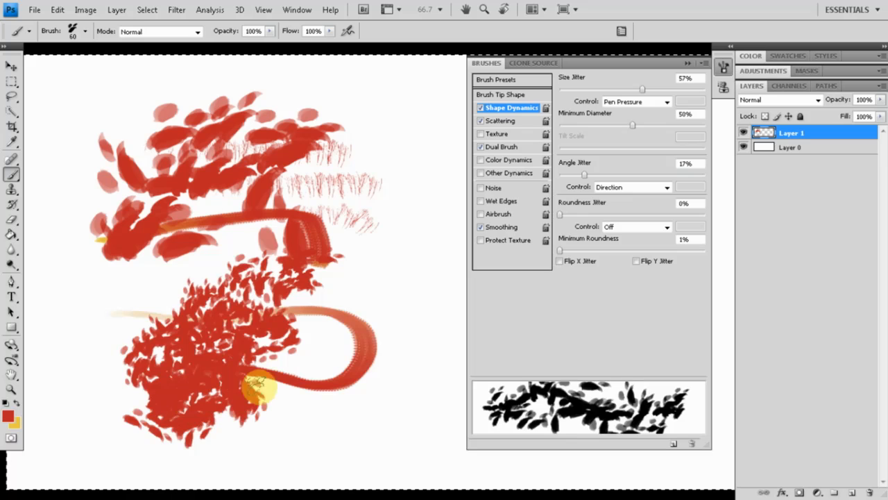
Step: Compare the leaf brush preview with Dual Brush turned off and on
click(501, 121)
click(502, 148)
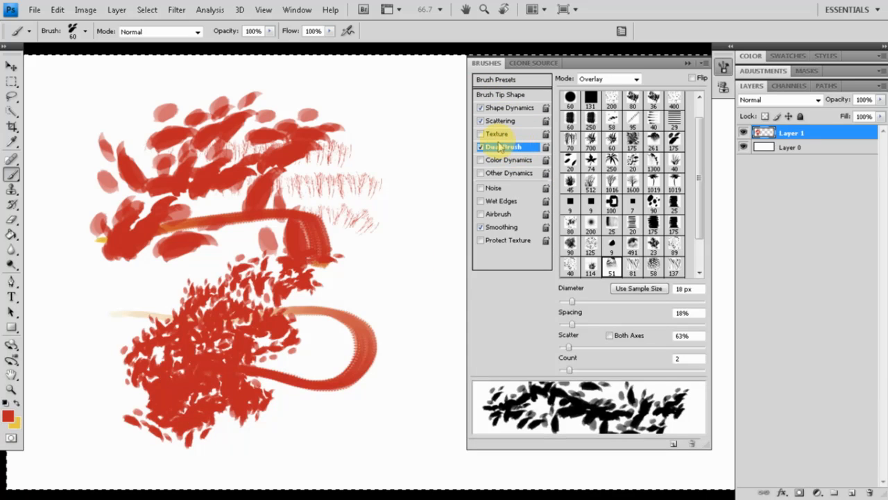
click(480, 148)
click(480, 148)
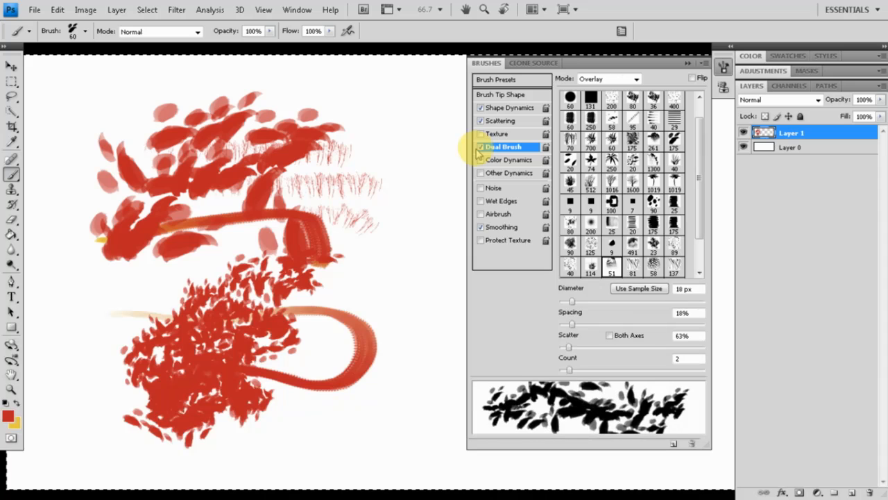
click(480, 148)
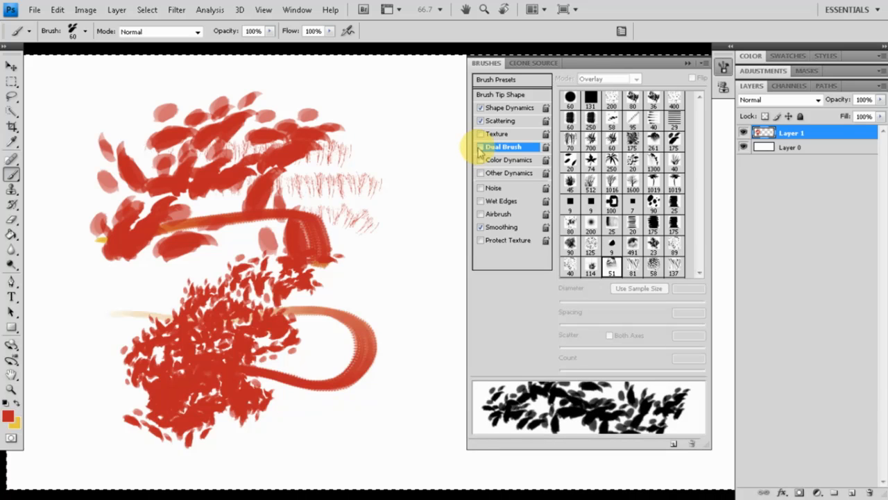
click(480, 148)
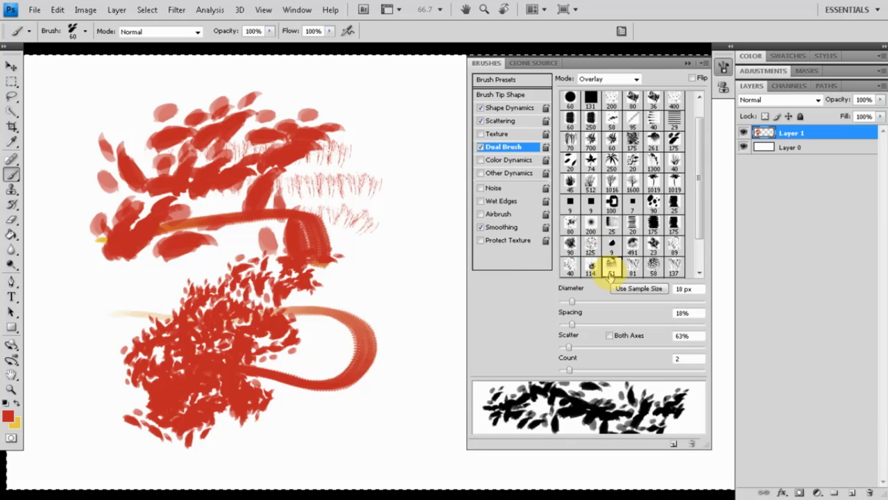
Step: Try the 51 px and 81 px tips as the leaf brush's second tip in Dual Brush
mouse_move(701, 182)
mouse_down()
mouse_move(700, 204)
mouse_move(676, 228)
mouse_up()
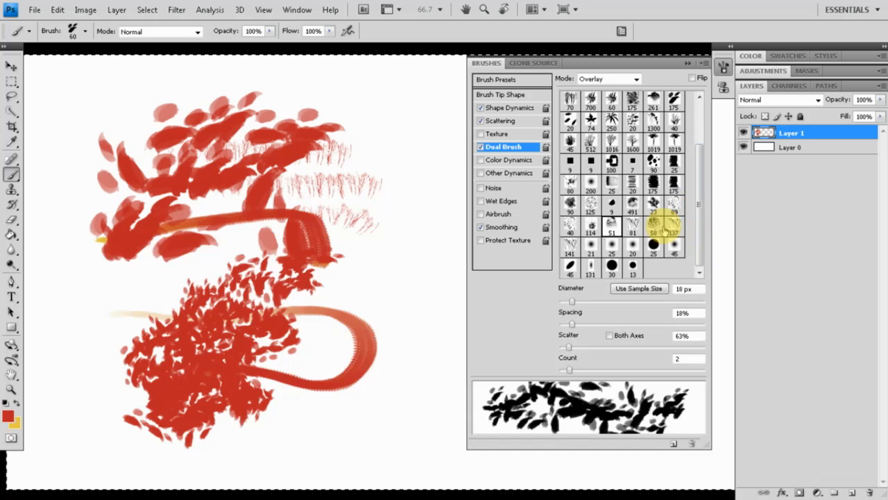
click(610, 226)
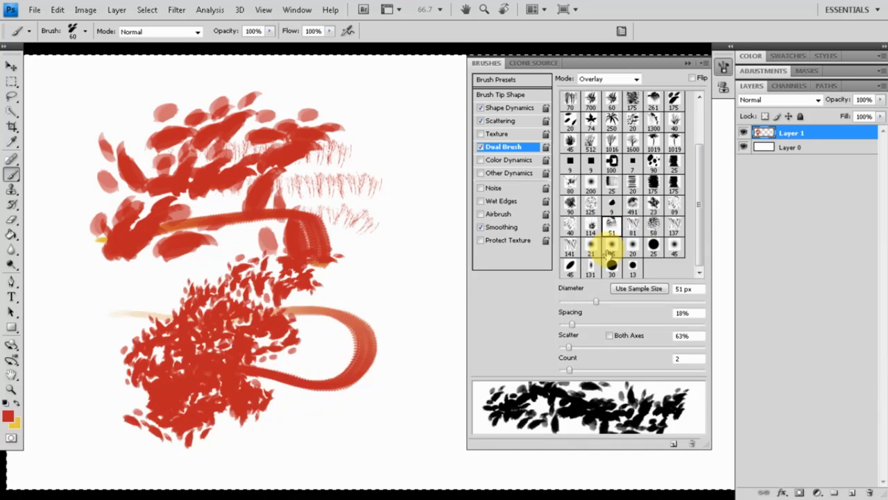
click(631, 224)
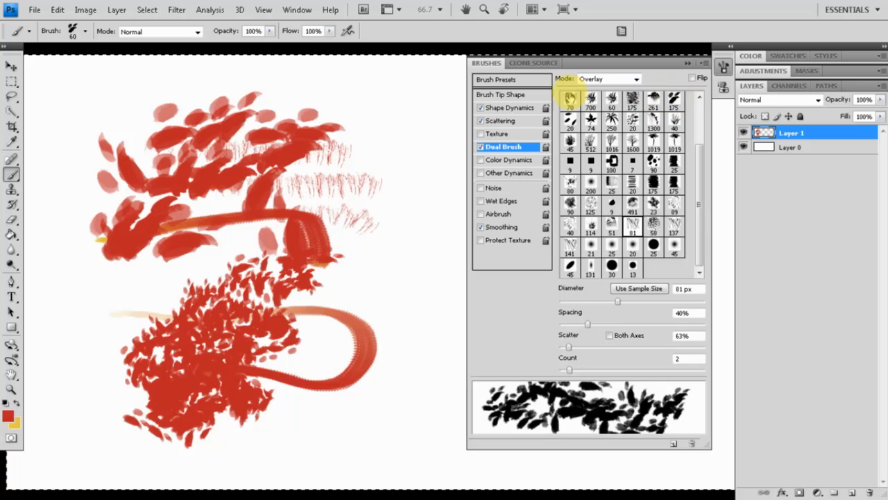
Step: Select the 80 px rough textured preset from the brush presets
click(504, 80)
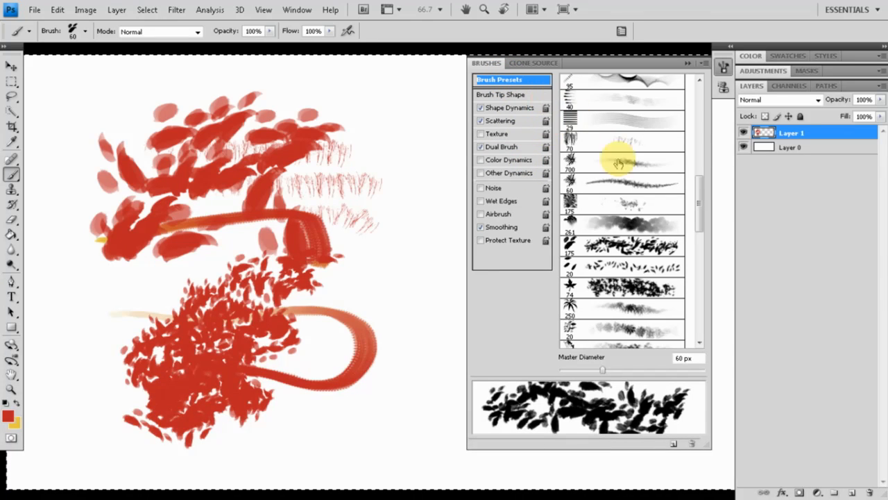
mouse_move(699, 187)
mouse_down()
mouse_move(701, 111)
mouse_move(699, 124)
mouse_up()
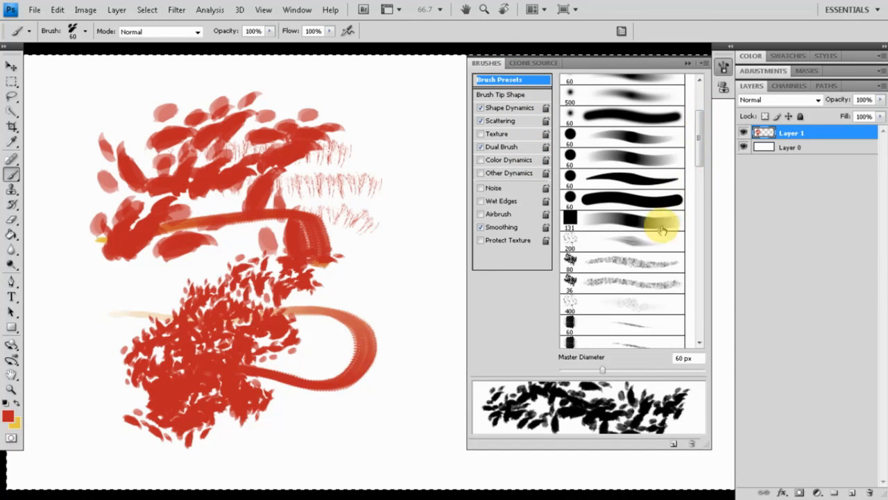
click(648, 261)
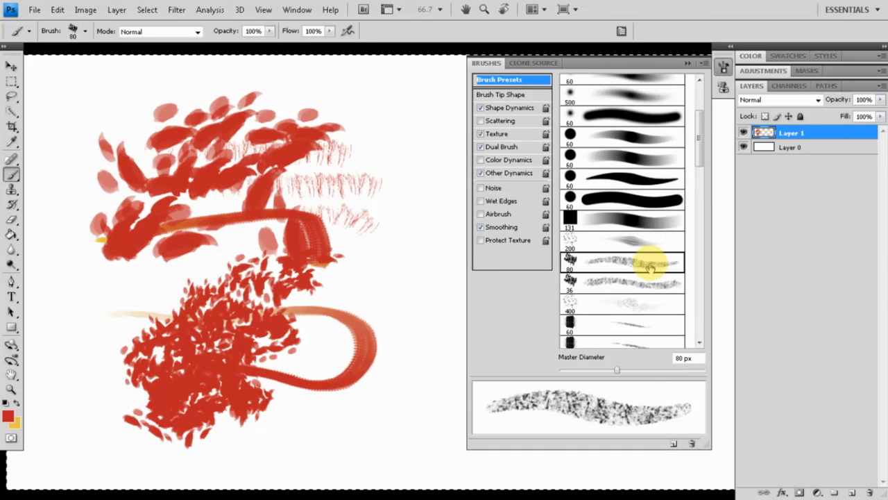
Step: Compare the 80 px textured brush's preview with Dual Brush turned off and back on
click(511, 145)
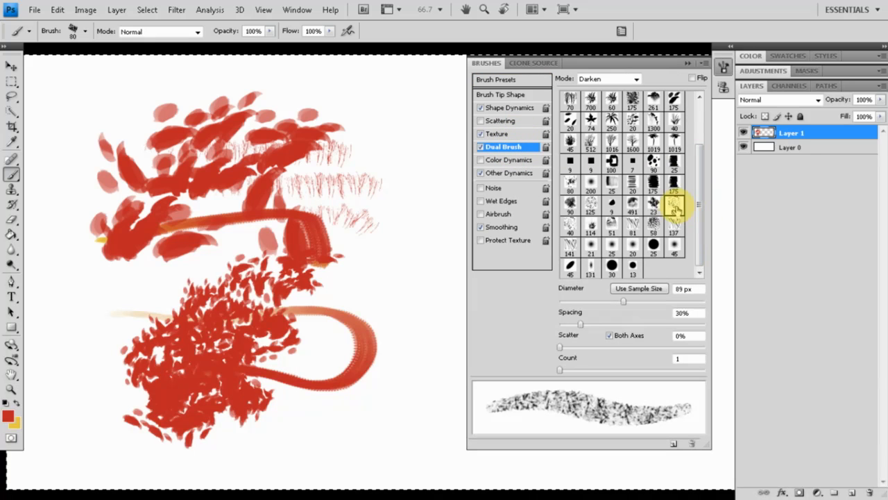
click(481, 147)
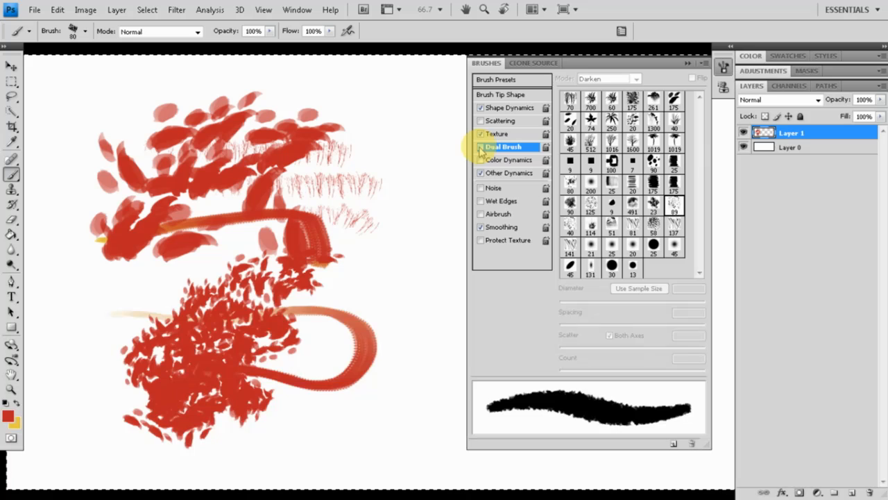
click(480, 147)
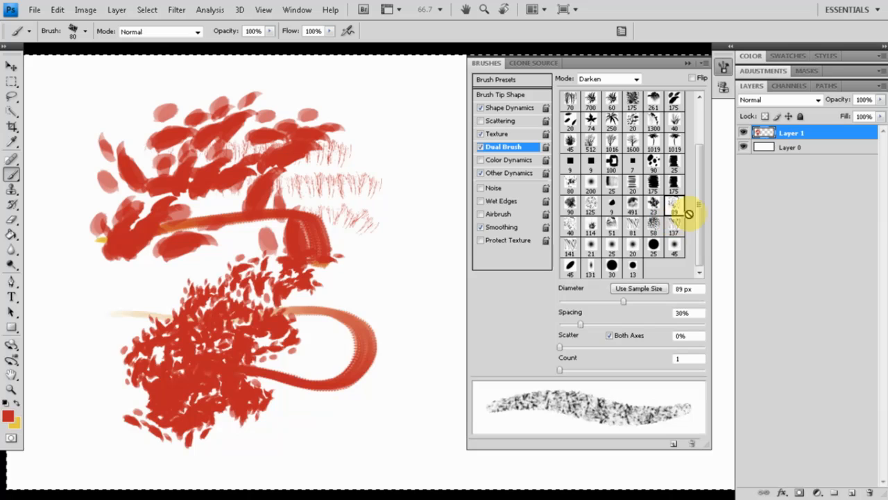
Step: Examine the available Dual Brush tips and the Brush Tip Shape settings of the textured brush, and return to the brush presets
scroll(704, 209, up, 2)
drag(703, 210, 710, 162)
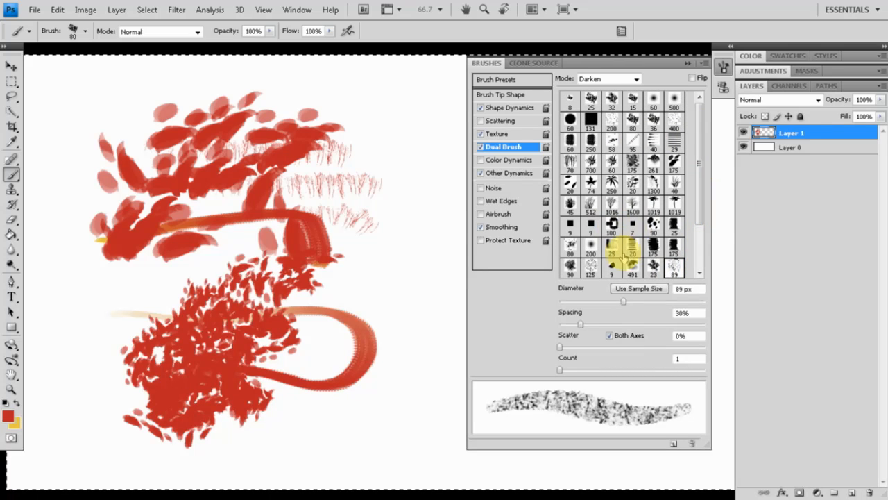
drag(698, 215, 698, 267)
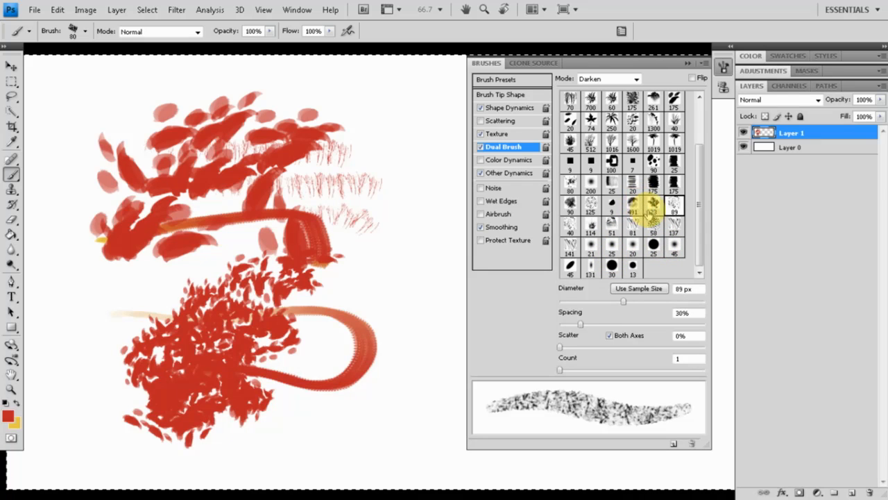
drag(697, 212, 700, 168)
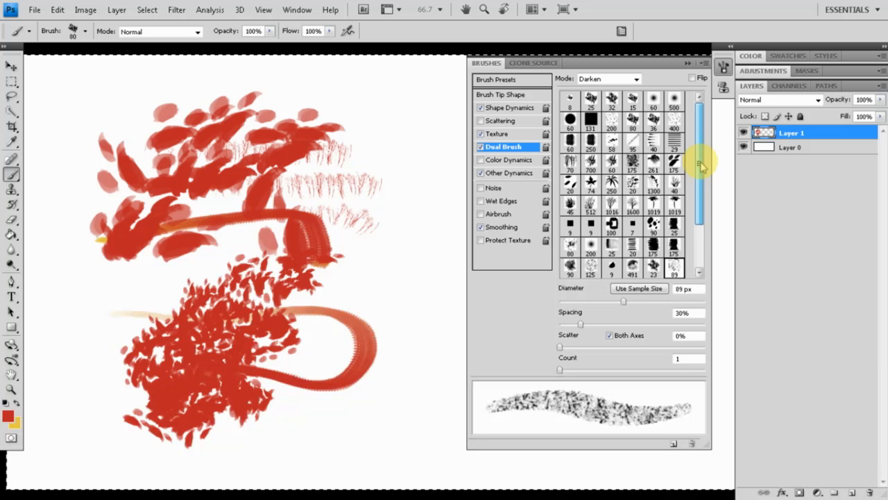
mouse_move(699, 165)
mouse_down()
mouse_move(702, 221)
mouse_move(700, 179)
mouse_up()
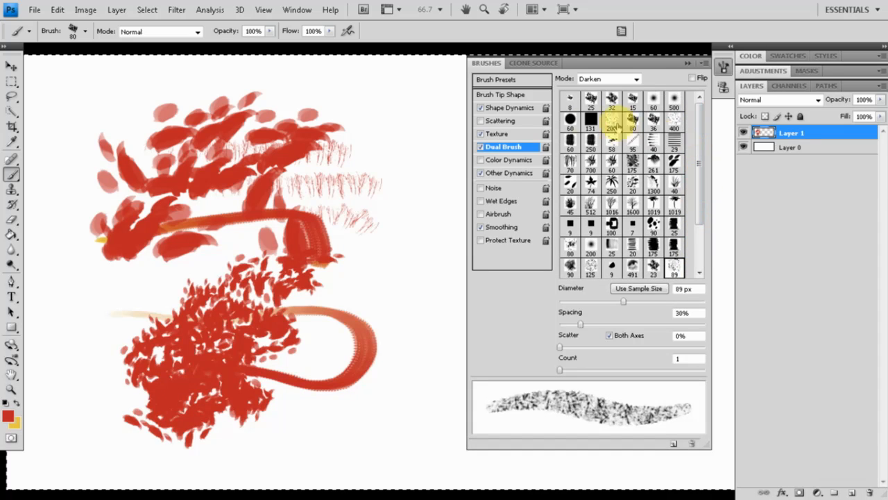
click(502, 94)
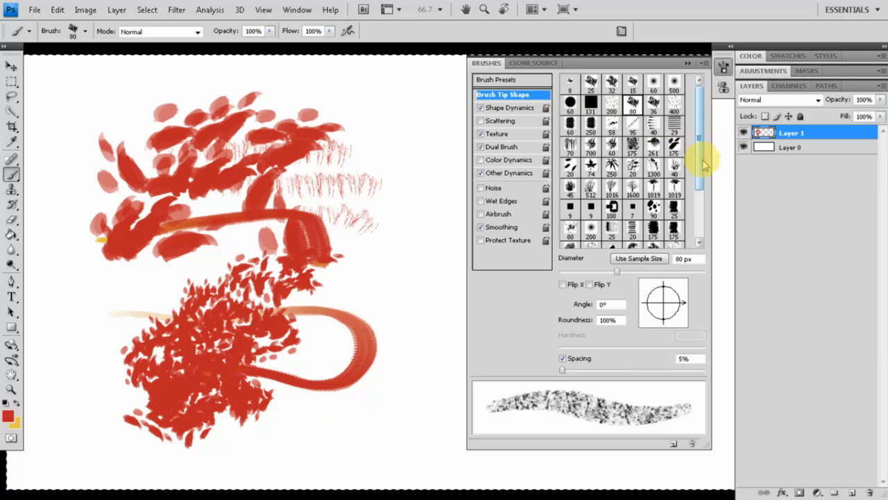
click(497, 85)
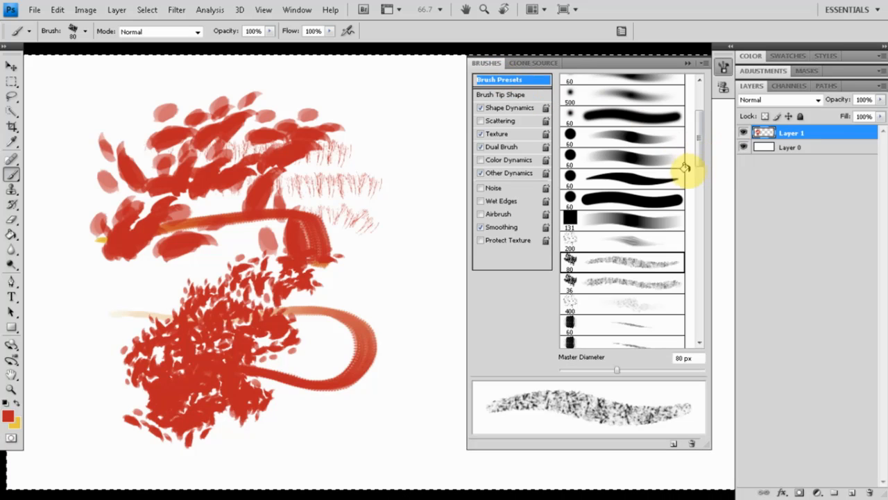
Step: Select the 250 px rough brush preset and reset the foreground and background colours to default black and white
drag(697, 162, 703, 195)
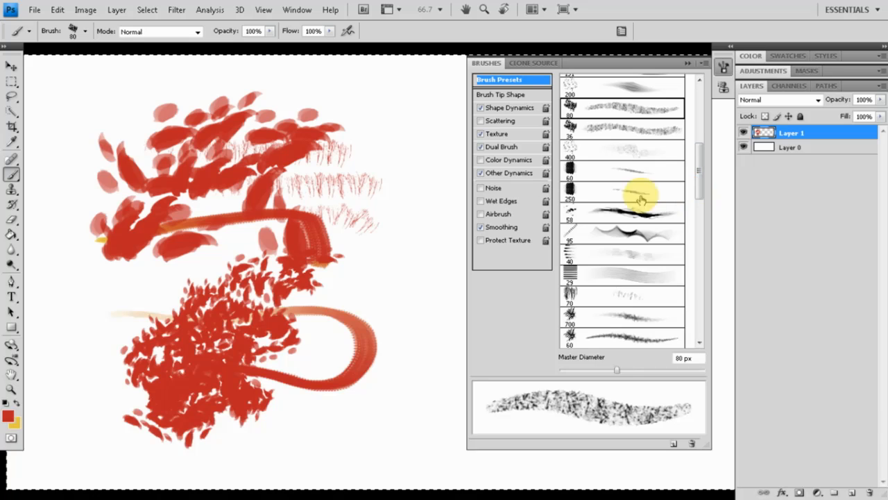
click(599, 193)
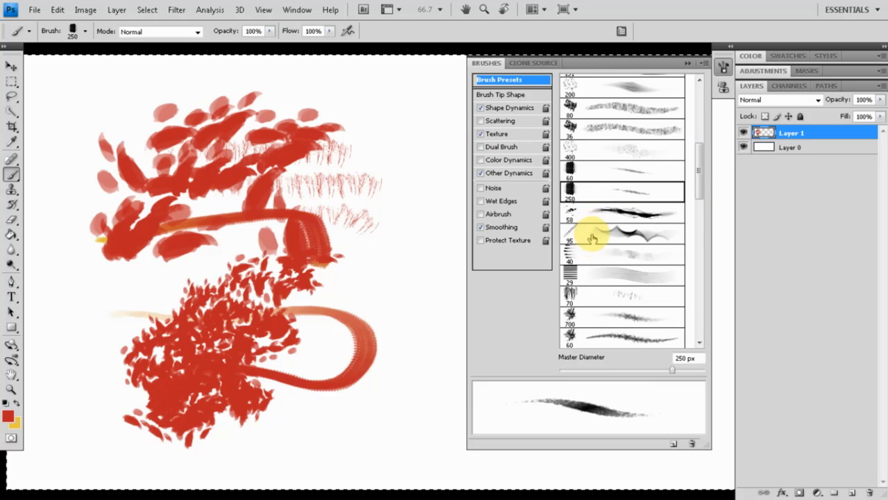
key(d)
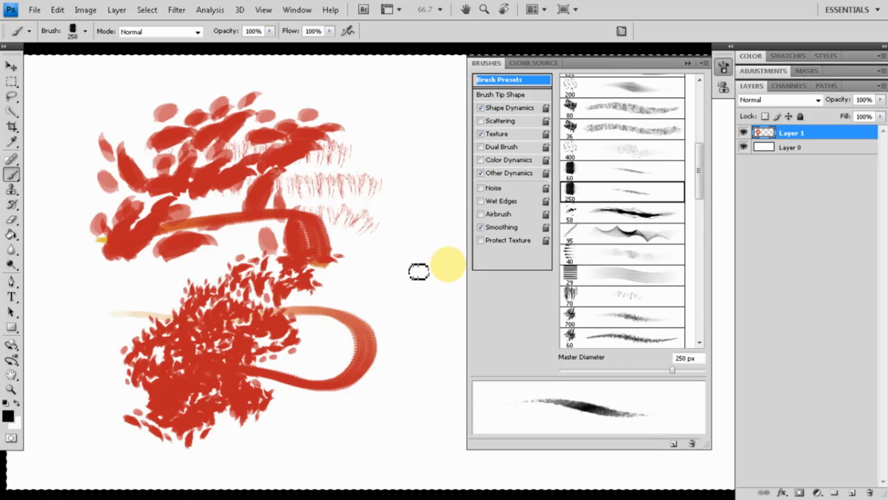
Step: Clear the red strokes from Layer 1 and paint a curved diagonal stroke with the brush reduced to 100 px
drag(324, 285, 315, 286)
key(Delete)
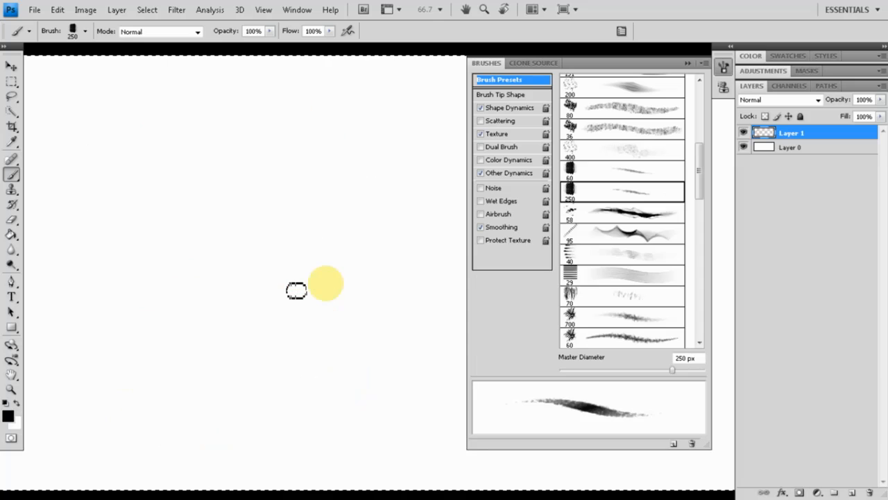
key(bracketleft)
key(bracketleft)
key(bracketleft)
key(bracketleft)
key(bracketleft)
drag(319, 231, 383, 213)
drag(253, 281, 177, 378)
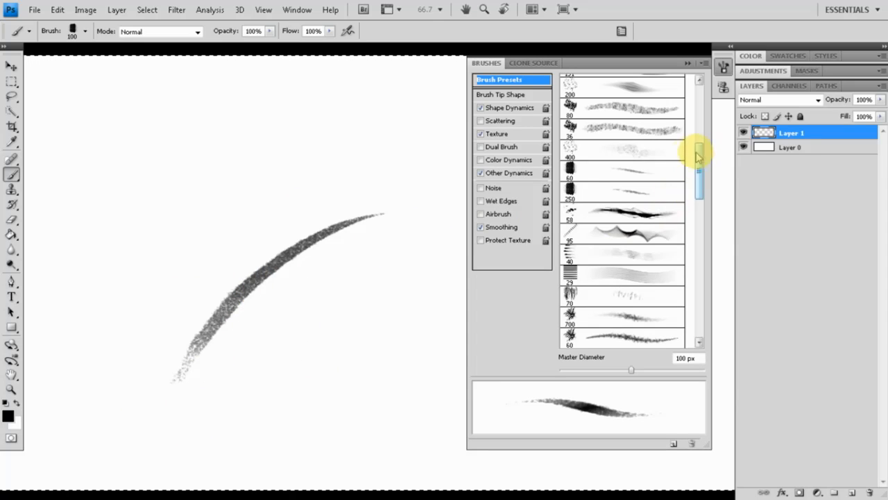
Step: Select the 1019 px palm tree preset and paint a single palm and an overlapping row of palms
mouse_move(700, 170)
mouse_down()
mouse_move(694, 259)
mouse_move(694, 247)
mouse_up()
click(649, 249)
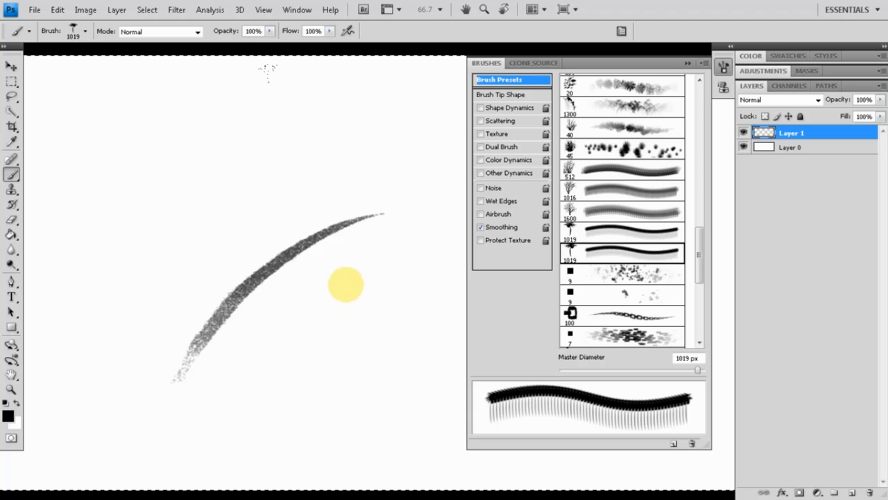
click(347, 283)
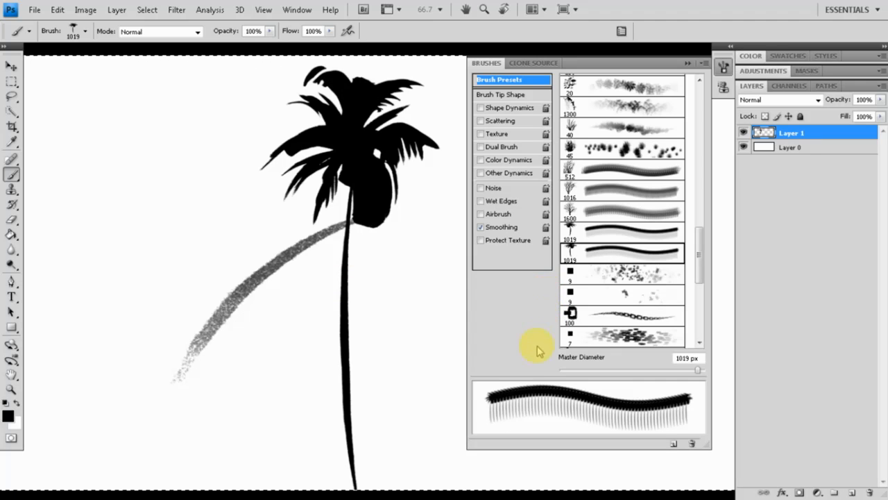
click(173, 287)
drag(160, 295, 354, 343)
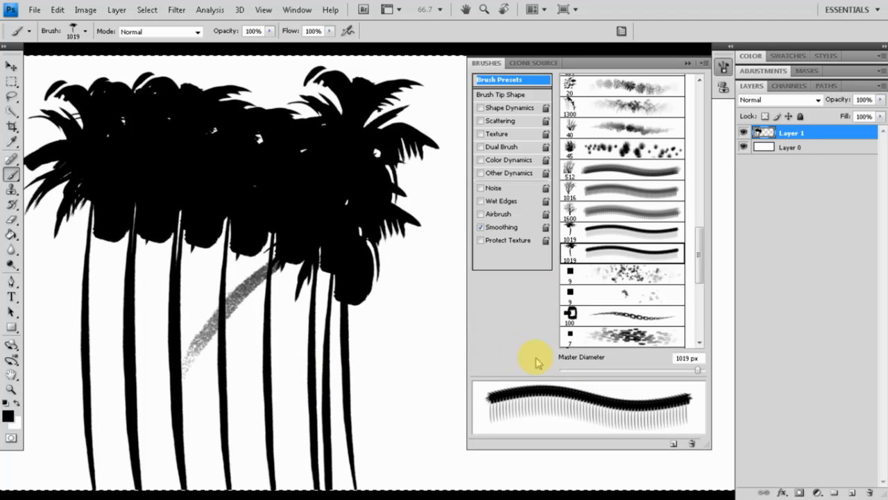
Step: Paint with the palm tree tip's spacing reduced to 1%, and clear all palms from Layer 1
click(497, 95)
mouse_move(575, 373)
mouse_down()
mouse_move(637, 375)
mouse_move(545, 377)
mouse_move(535, 367)
mouse_up()
click(403, 359)
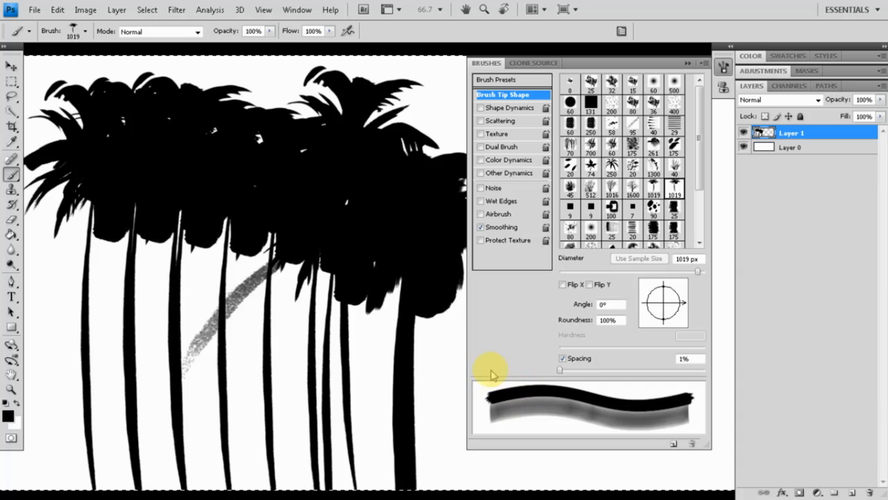
key(Delete)
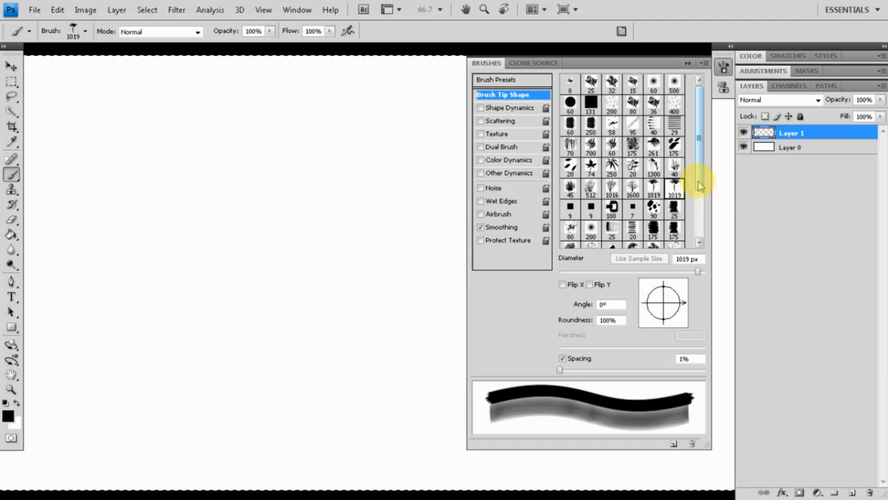
Step: Choose the 512 px bare tree tip and stamp one tree on the canvas
click(610, 186)
click(590, 186)
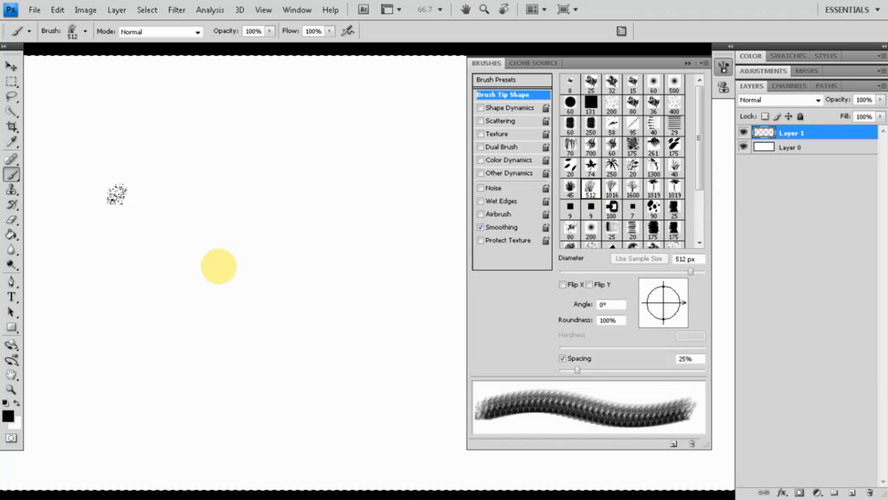
click(232, 271)
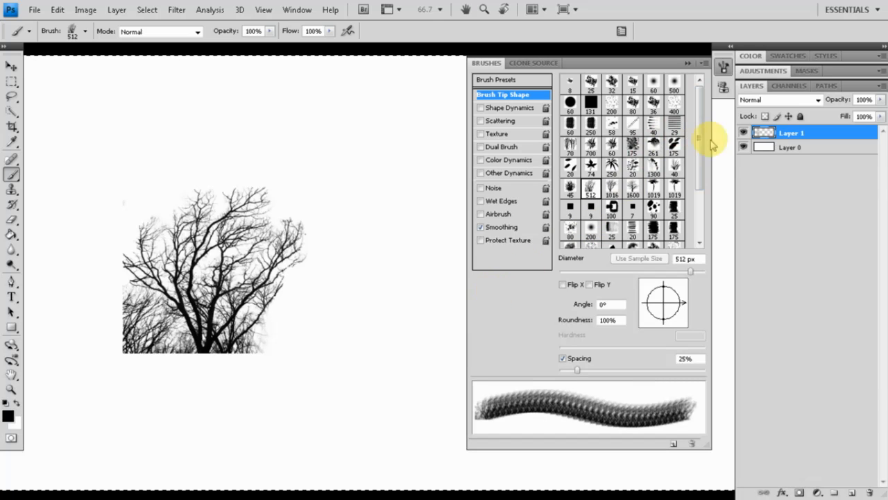
Step: Stamp one bush beside the tree with the 45 px bush tip enlarged to 90 px, and clear the layer
click(569, 187)
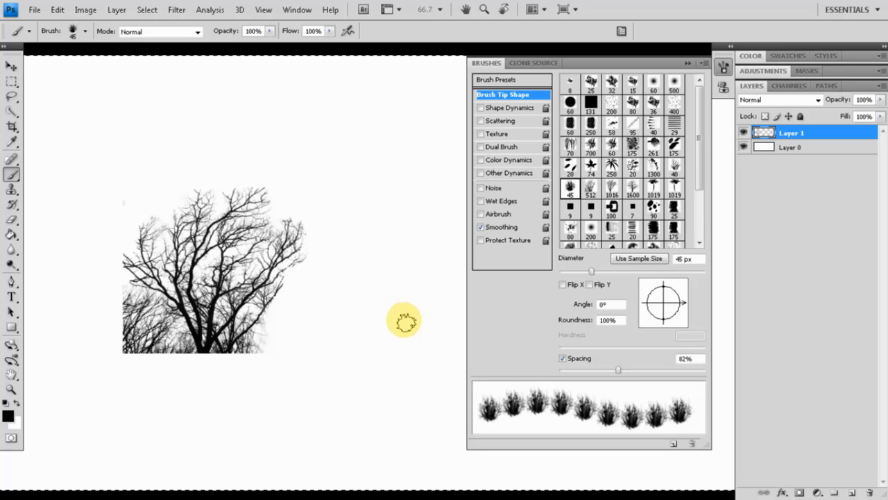
key(bracketright)
key(bracketright)
key(bracketright)
key(bracketright)
key(bracketright)
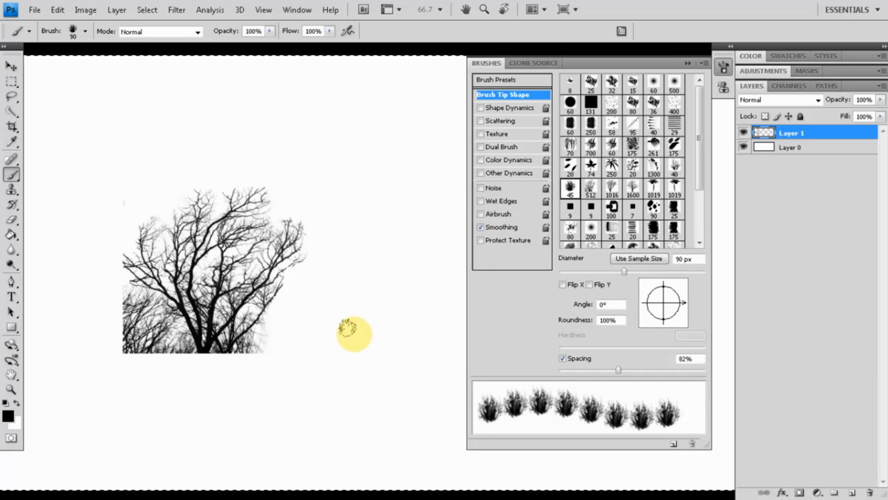
click(356, 339)
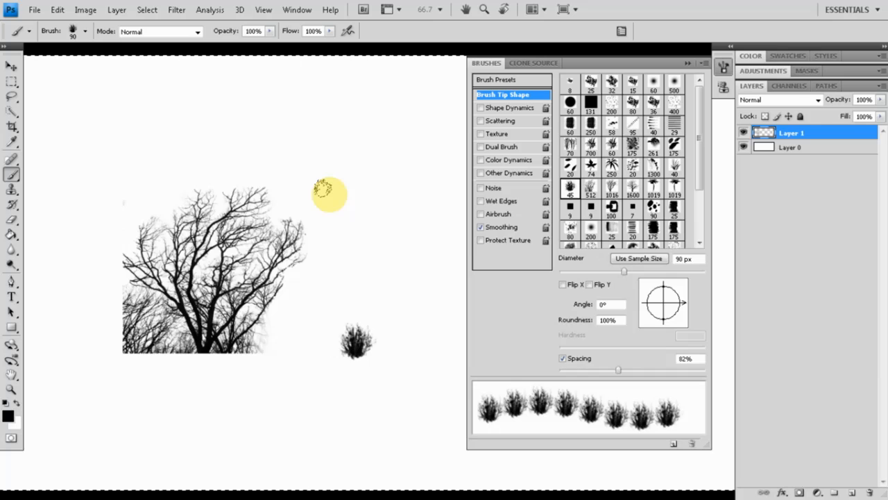
key(Delete)
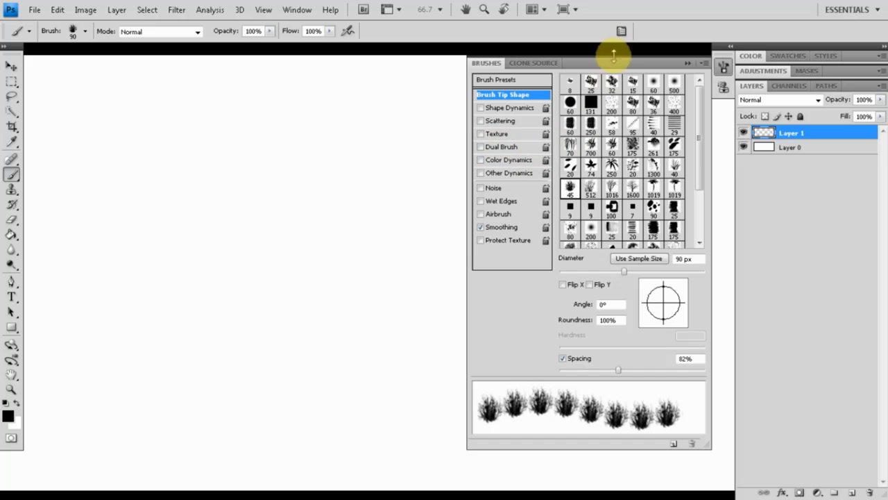
Step: Select the 100 px chain brush preset and reduce its diameter to 40 px
click(611, 206)
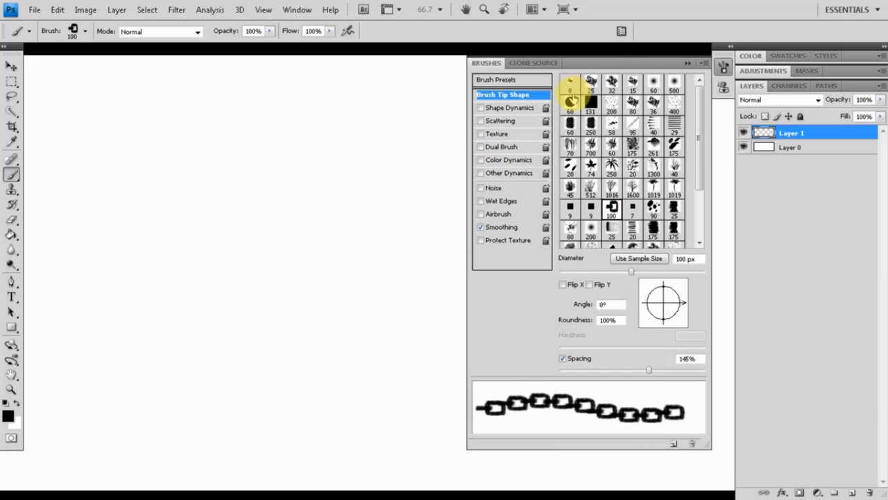
click(512, 82)
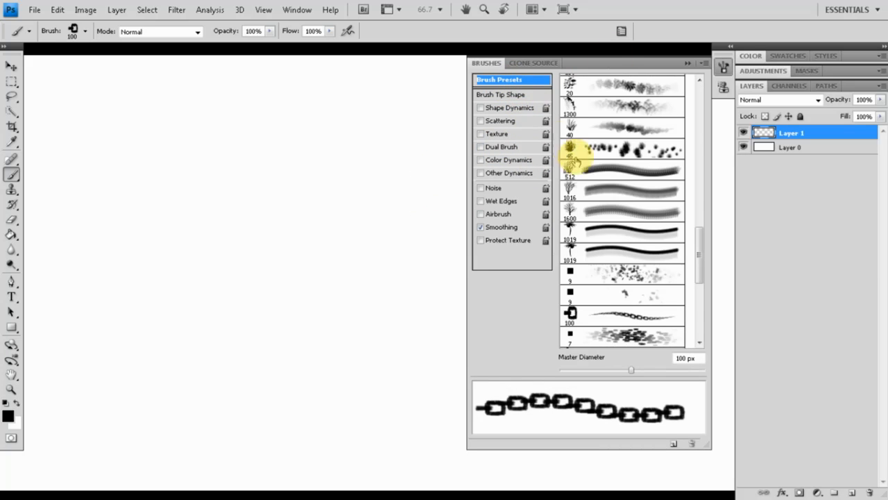
click(635, 318)
key(bracketleft)
key(bracketleft)
key(bracketleft)
key(bracketleft)
key(bracketleft)
key(bracketleft)
key(bracketleft)
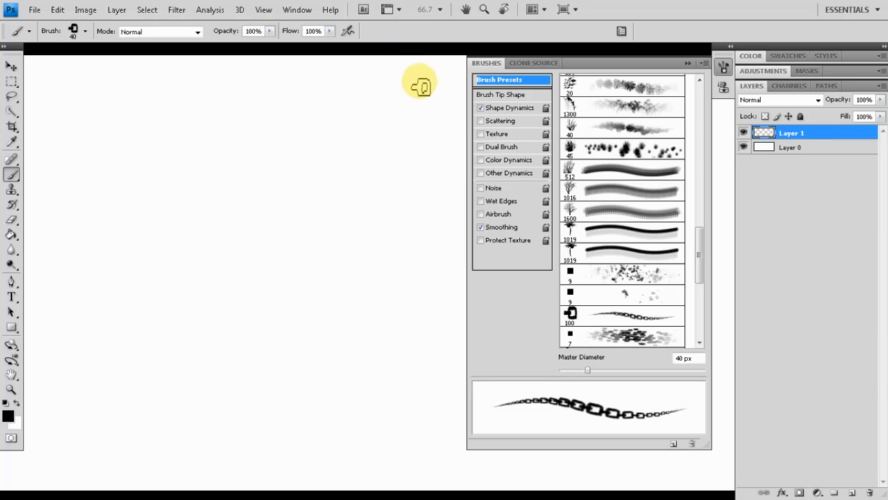
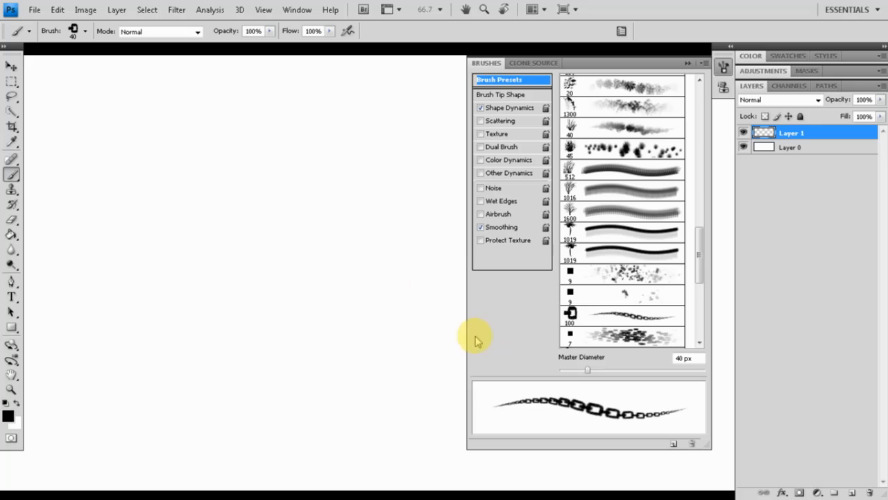
Step: Turn on Wet Edges for the chain brush, enlarge it to 250 px, and paint overlapping chain links
key(bracketright)
key(bracketright)
key(bracketright)
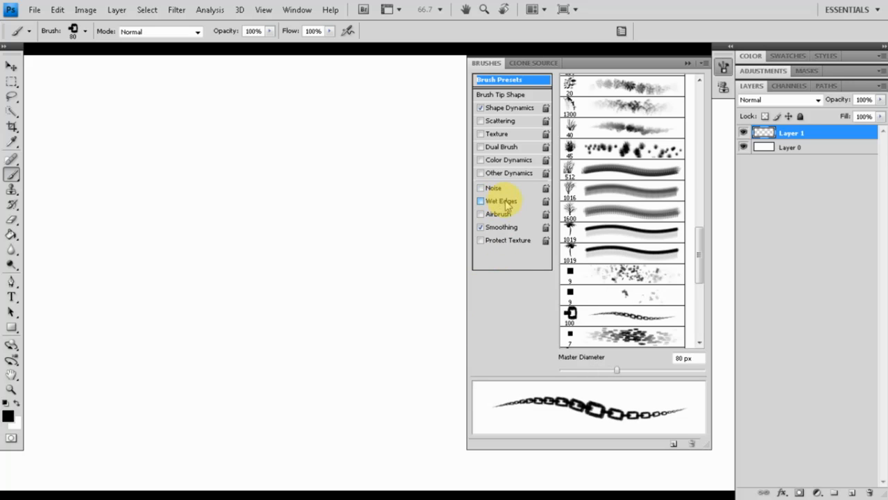
click(506, 201)
key(bracketright)
key(bracketright)
key(bracketright)
key(bracketright)
mouse_move(260, 274)
mouse_down()
mouse_move(215, 353)
mouse_move(337, 264)
mouse_move(262, 316)
mouse_move(251, 271)
mouse_up()
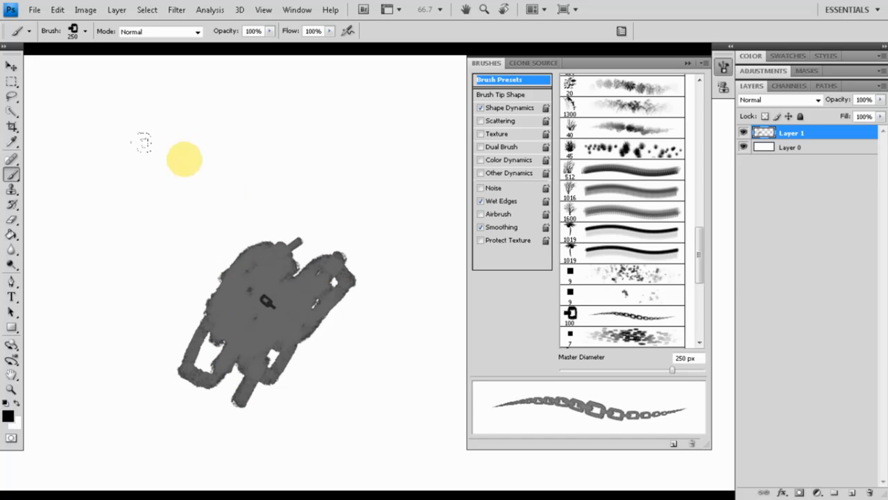
Step: Reduce the Wet Edges chain brush to 150 px and stamp a link over the grey chain shape
key(bracketleft)
key(bracketleft)
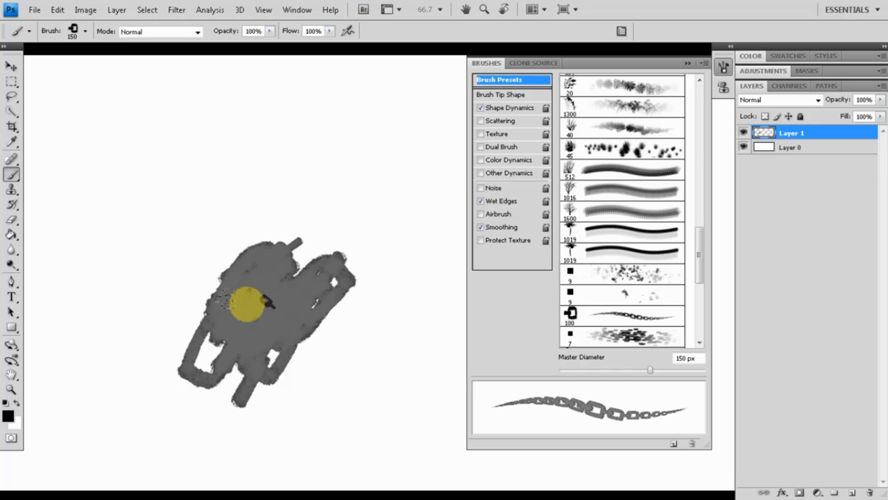
click(265, 295)
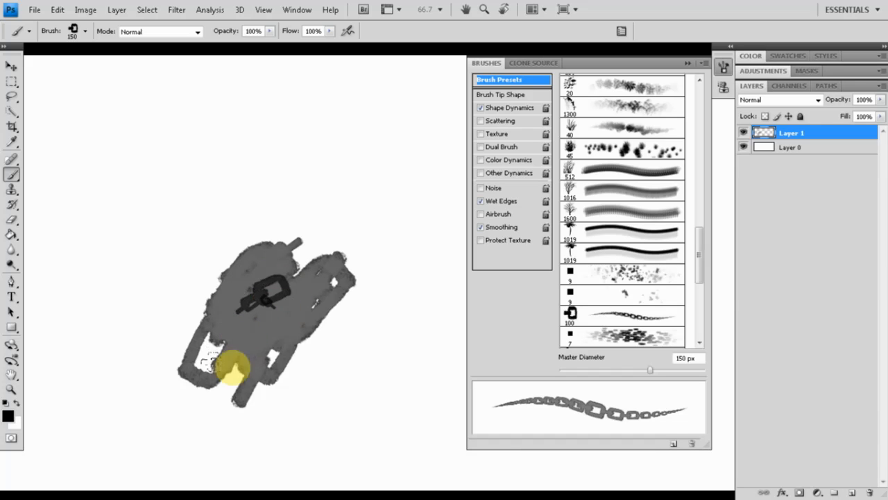
drag(267, 363, 261, 390)
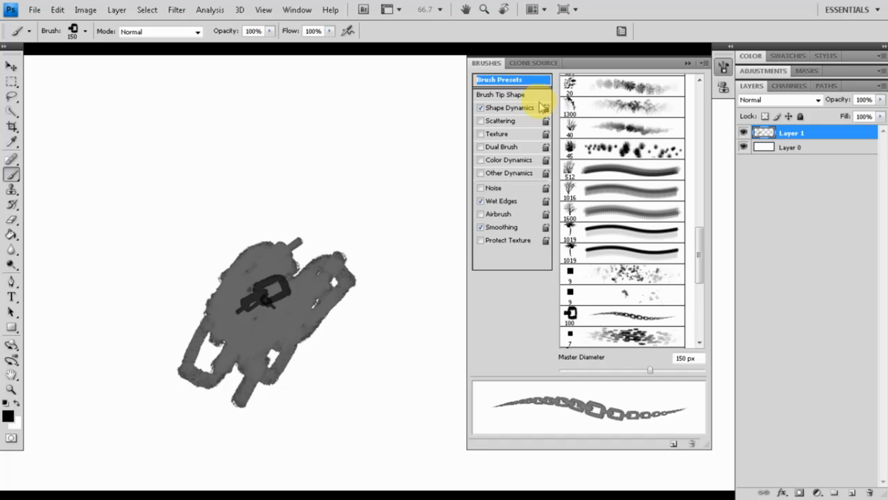
Step: Clear the chain marks from Layer 1 and select the 58 px scratchy line preset
drag(701, 246, 698, 165)
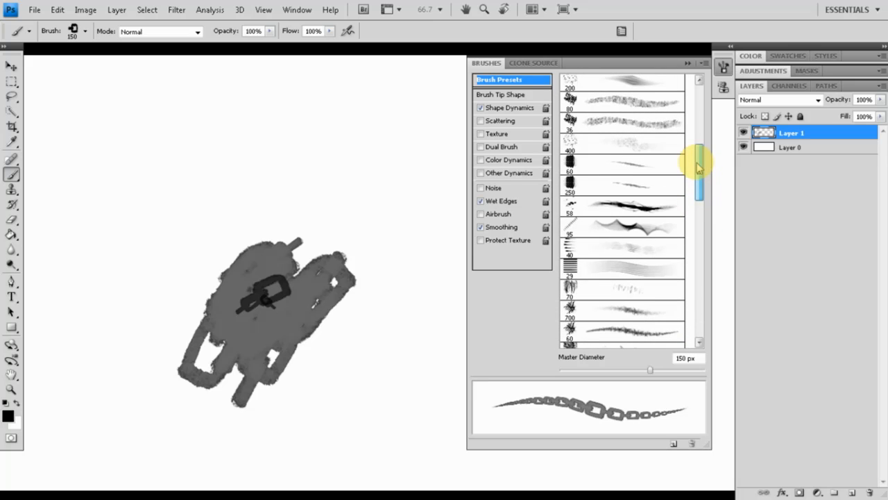
drag(699, 165, 700, 174)
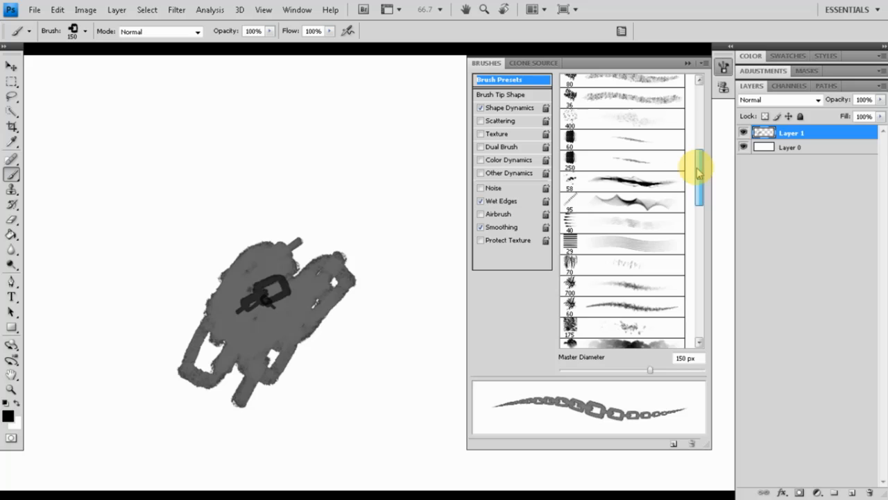
drag(697, 172, 698, 176)
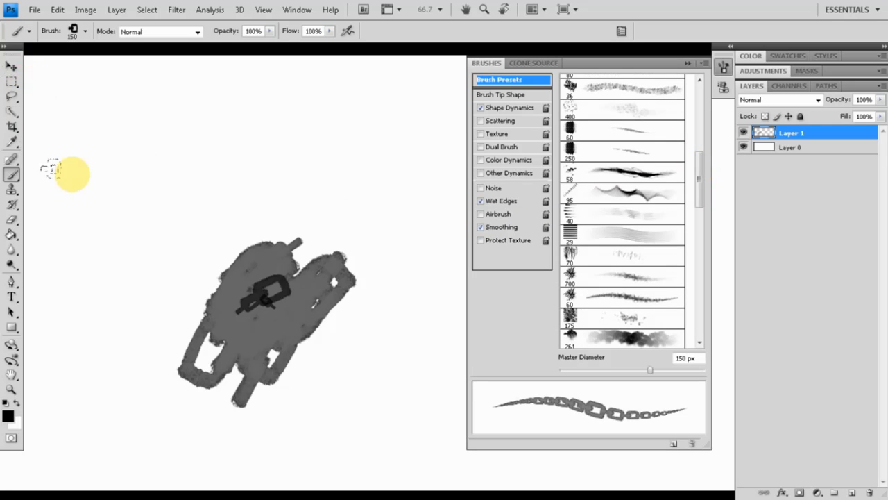
key(Delete)
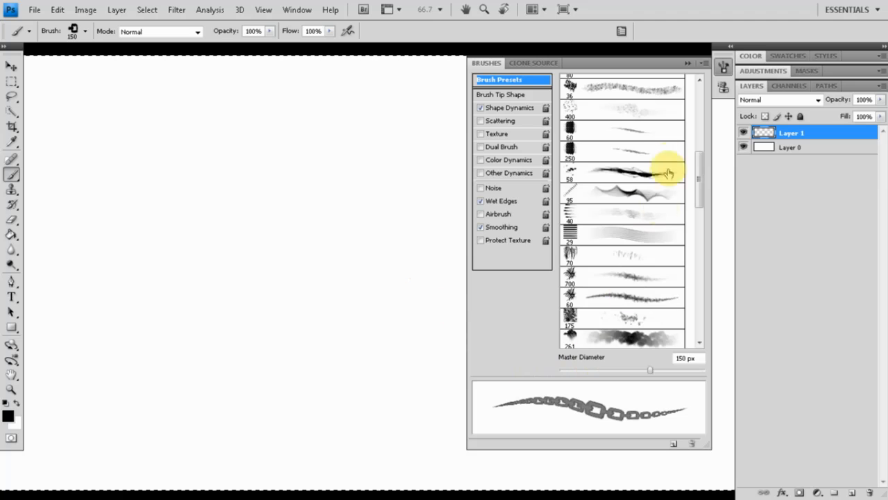
mouse_move(700, 174)
mouse_down()
mouse_move(698, 228)
mouse_move(701, 167)
mouse_up()
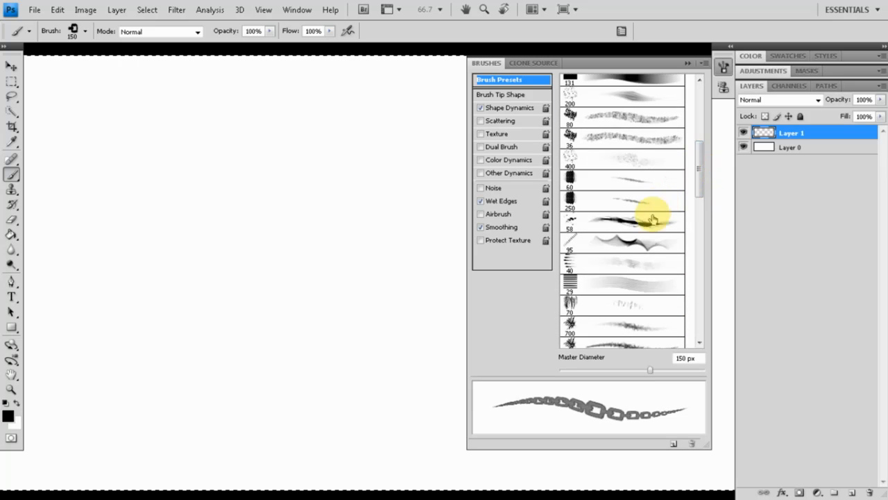
click(586, 228)
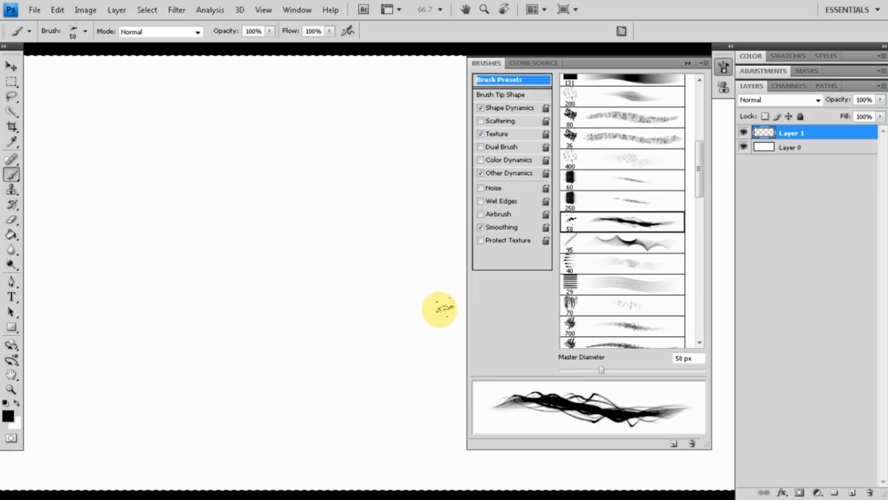
Step: Try enlarging the scratchy brush to 500 px, and reselect its 58 px preset
key(bracketright)
key(bracketright)
key(bracketright)
key(bracketright)
key(bracketright)
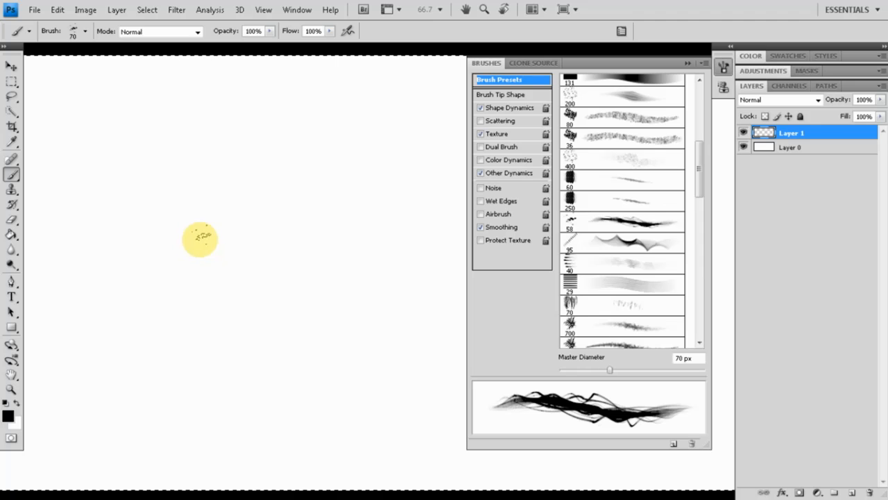
key(bracketright)
key(bracketright)
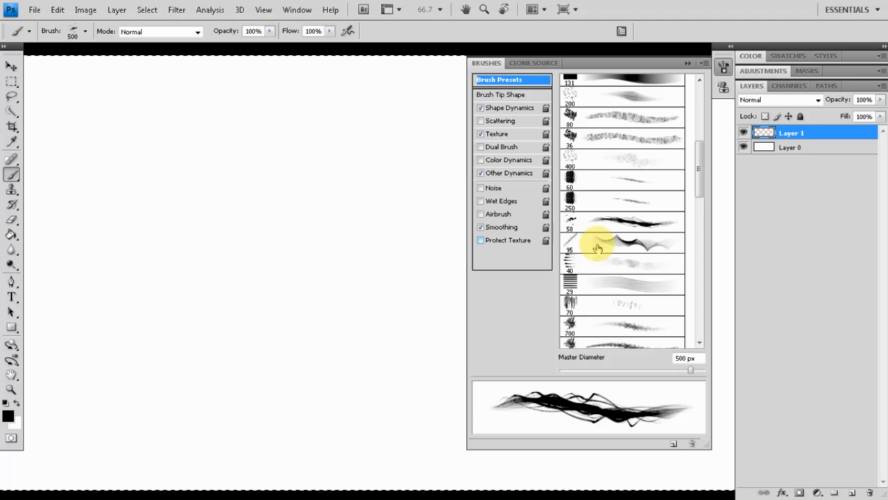
click(648, 228)
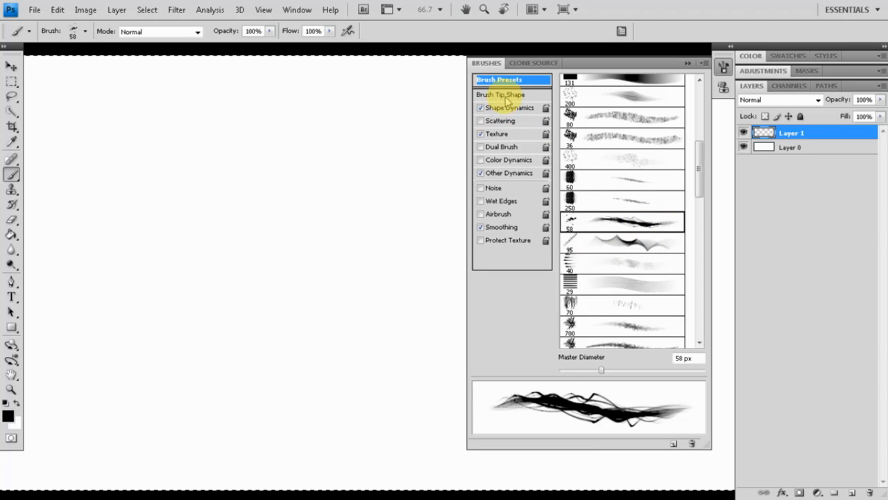
Step: Show the scratchy brush's Shape Dynamics settings and paint several diagonal and zigzag test strokes, reducing the brush to 45 px
click(510, 109)
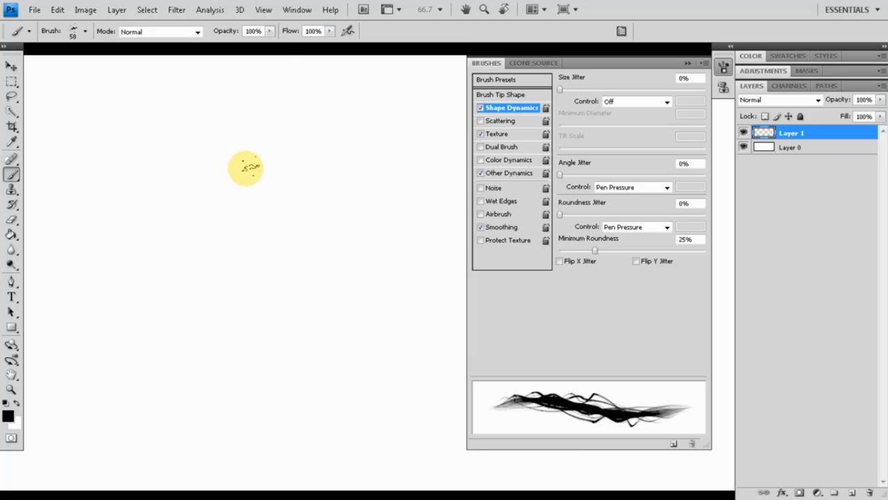
mouse_move(286, 170)
mouse_down()
mouse_move(167, 277)
mouse_move(221, 255)
mouse_move(381, 136)
mouse_up()
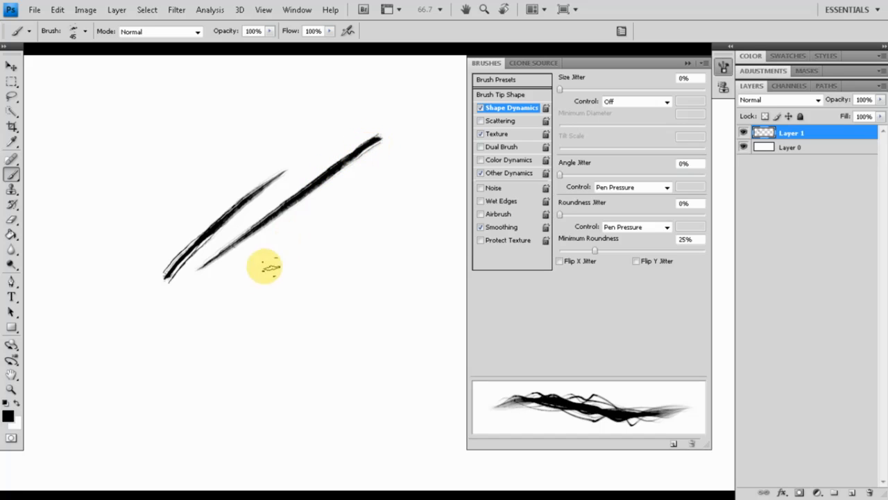
mouse_move(188, 344)
mouse_down()
mouse_move(312, 257)
mouse_move(272, 346)
mouse_move(222, 353)
mouse_move(282, 377)
mouse_move(345, 350)
mouse_up()
mouse_move(400, 230)
mouse_down()
mouse_move(323, 342)
mouse_move(333, 401)
mouse_up()
Step: Enlarge the scratchy brush to 60 px and paint more zigzag, horizontal and long looping strokes across the canvas
key(bracketright)
key(bracketright)
mouse_move(107, 358)
mouse_down()
mouse_move(199, 281)
mouse_move(182, 360)
mouse_move(141, 388)
mouse_move(152, 426)
mouse_move(236, 410)
mouse_move(264, 416)
mouse_move(253, 435)
mouse_move(260, 441)
mouse_move(199, 445)
mouse_move(385, 443)
mouse_up()
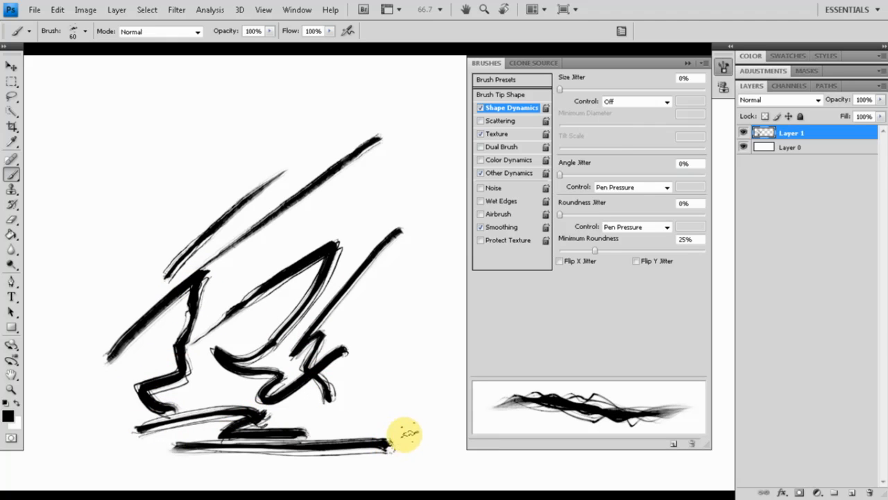
mouse_move(344, 414)
mouse_down()
mouse_move(418, 345)
mouse_move(428, 323)
mouse_move(395, 283)
mouse_move(389, 362)
mouse_move(397, 403)
mouse_move(429, 449)
mouse_move(433, 298)
mouse_move(396, 172)
mouse_move(369, 171)
mouse_move(335, 203)
mouse_move(267, 211)
mouse_move(259, 244)
mouse_move(211, 231)
mouse_move(154, 244)
mouse_up()
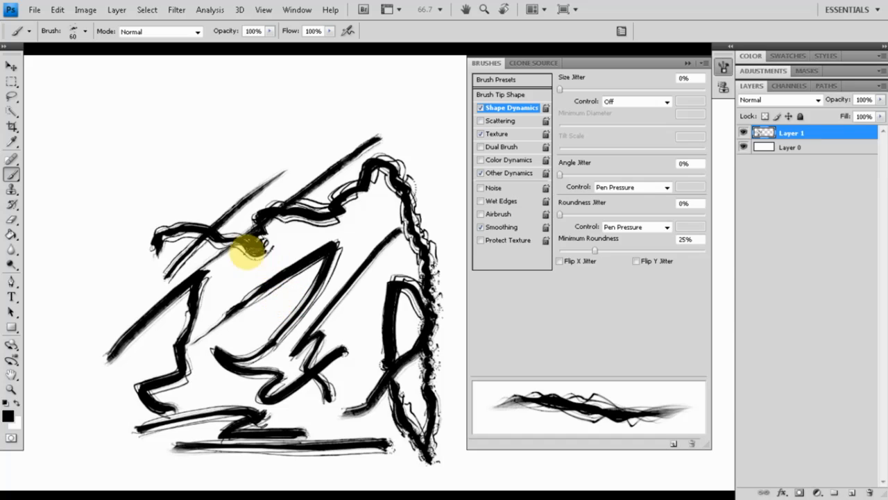
Step: Paint a jagged stroke down the drawing's left side and keep the brush's angle jitter at 0% with its control on Pen Pressure
mouse_move(153, 247)
mouse_down()
mouse_move(83, 349)
mouse_move(118, 424)
mouse_move(174, 425)
mouse_up()
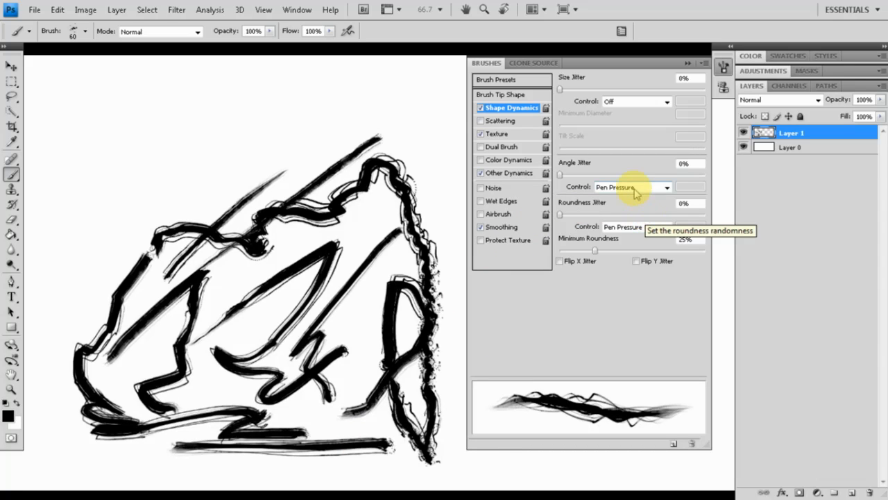
click(688, 163)
mouse_move(562, 173)
mouse_down()
mouse_move(670, 179)
mouse_move(559, 186)
mouse_up()
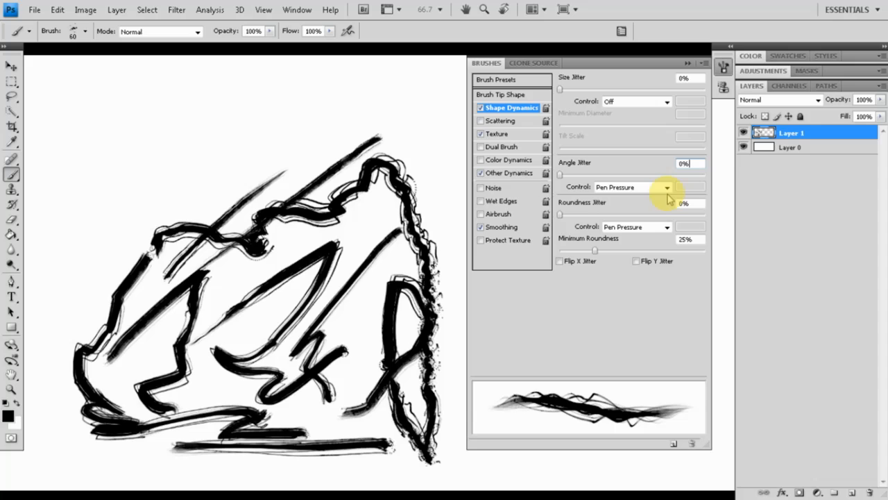
click(614, 189)
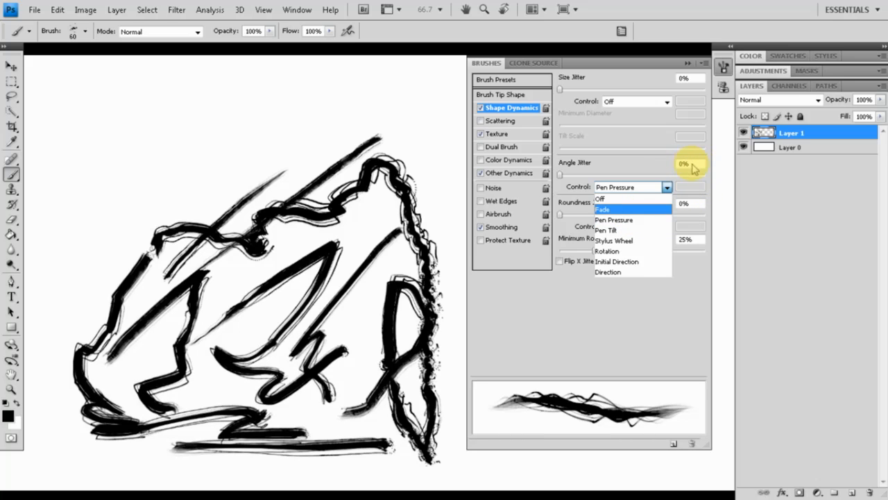
click(637, 220)
Step: Paint near-horizontal strokes, dense diagonal hatching and a long vertical stroke on Layer 1 to test the pressure-controlled angle
mouse_move(199, 148)
mouse_down()
mouse_move(336, 122)
mouse_move(320, 146)
mouse_up()
drag(145, 179, 295, 164)
mouse_move(167, 187)
mouse_down()
mouse_move(279, 176)
mouse_move(208, 192)
mouse_move(174, 218)
mouse_move(176, 247)
mouse_move(109, 284)
mouse_move(99, 304)
mouse_move(101, 319)
mouse_move(119, 330)
mouse_up()
mouse_move(76, 129)
mouse_down()
mouse_move(63, 234)
mouse_move(38, 322)
mouse_up()
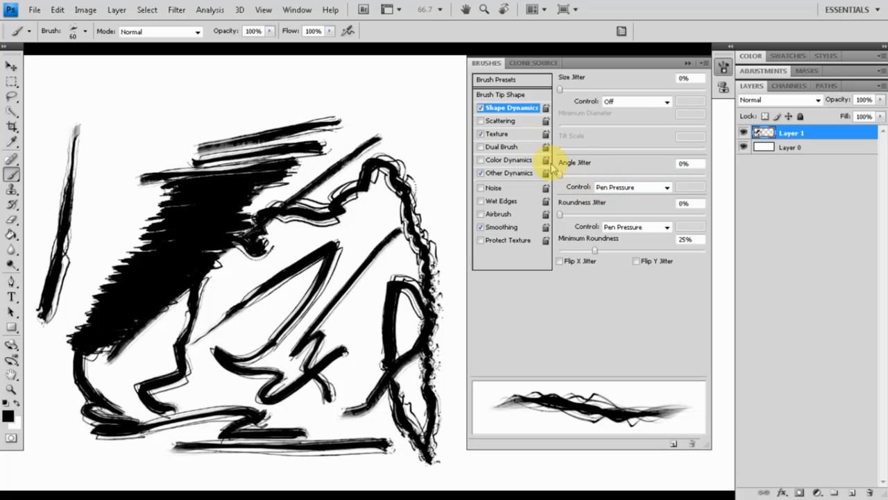
Step: Disable Shape Dynamics and paint horizontal, vertical and short curved test strokes across the upper part of the canvas
click(479, 109)
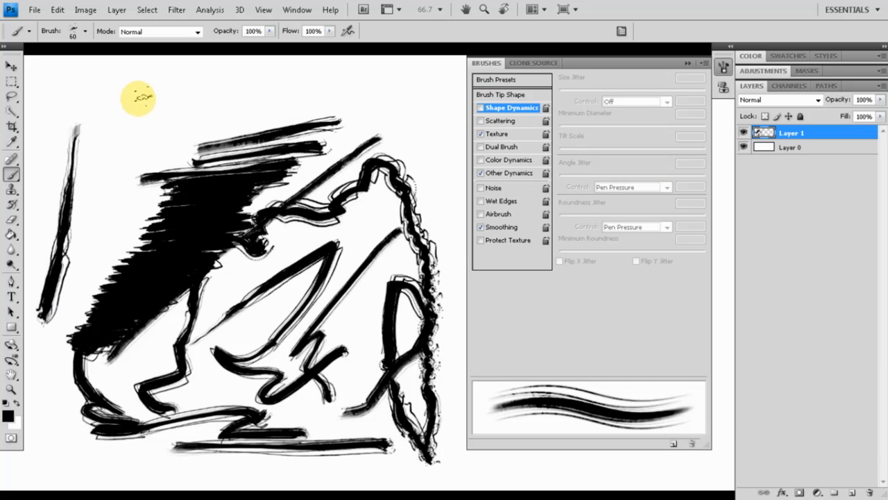
drag(125, 97, 317, 93)
drag(201, 80, 323, 91)
drag(393, 83, 396, 154)
drag(420, 77, 418, 157)
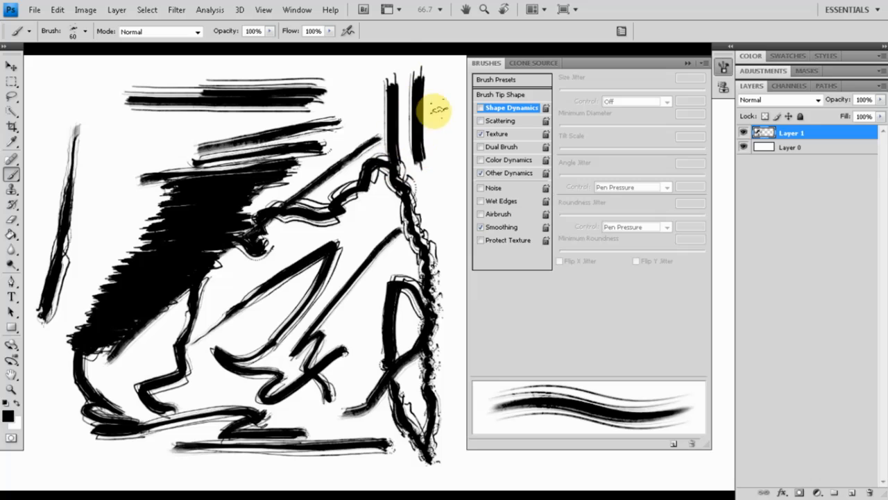
drag(440, 104, 433, 154)
drag(338, 124, 416, 117)
drag(339, 154, 411, 129)
drag(378, 164, 428, 158)
drag(412, 188, 439, 186)
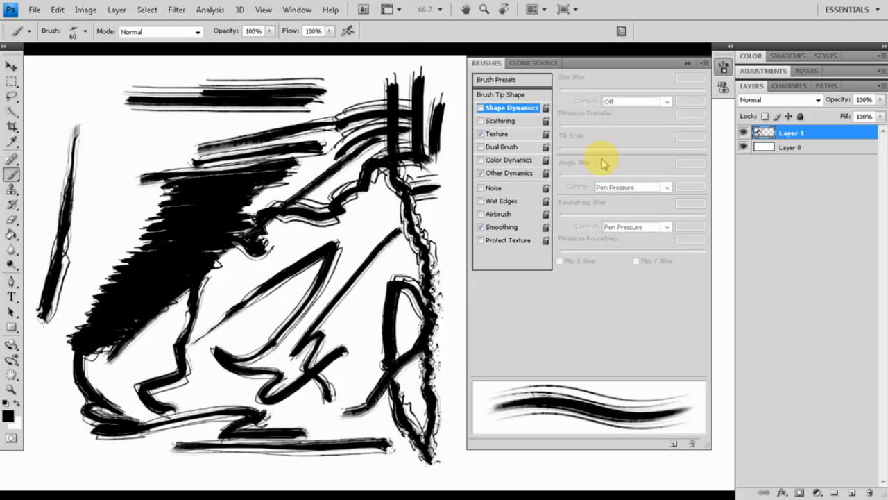
Step: Enable Shape Dynamics again and paint dense hatching over the lower middle of the drawing
click(480, 109)
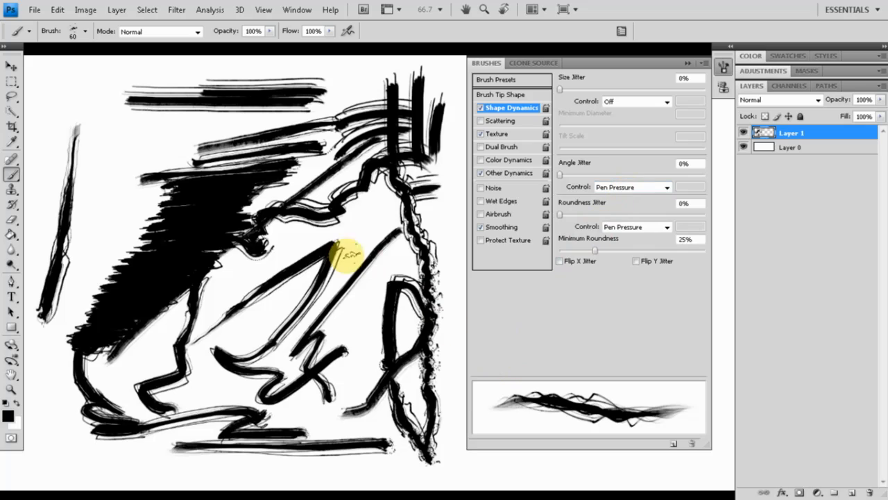
mouse_move(323, 341)
mouse_down()
mouse_move(349, 305)
mouse_move(346, 341)
mouse_move(365, 339)
mouse_move(364, 369)
mouse_move(321, 396)
mouse_move(331, 434)
mouse_move(372, 367)
mouse_up()
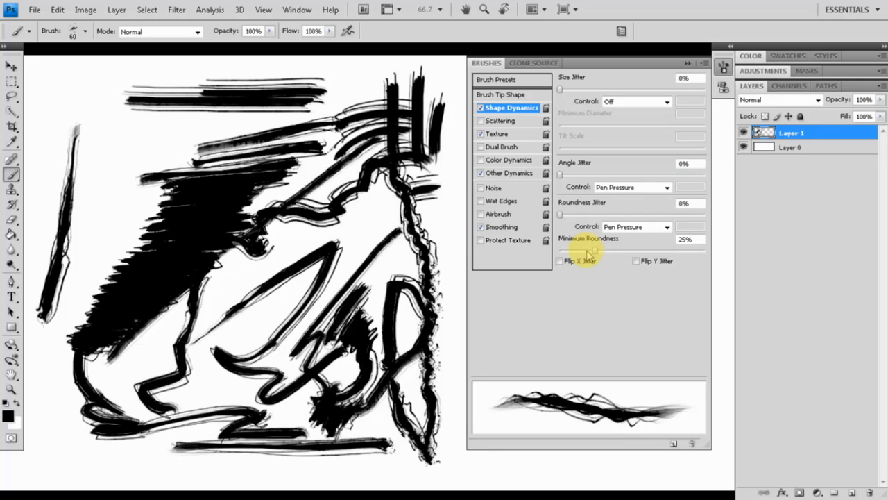
Step: Set both the angle jitter control and the roundness jitter control to Off
click(666, 188)
click(654, 197)
click(665, 227)
click(661, 239)
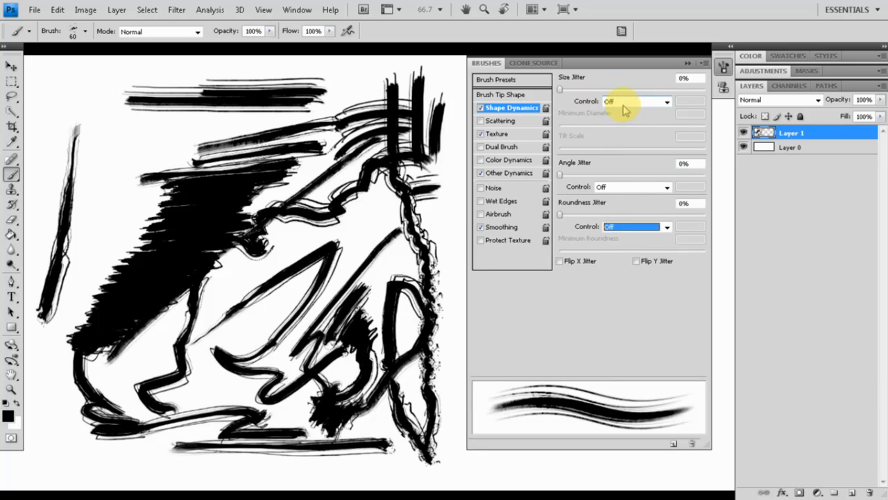
Step: Set the roundness jitter control and the angle jitter control back to Pen Pressure
click(665, 227)
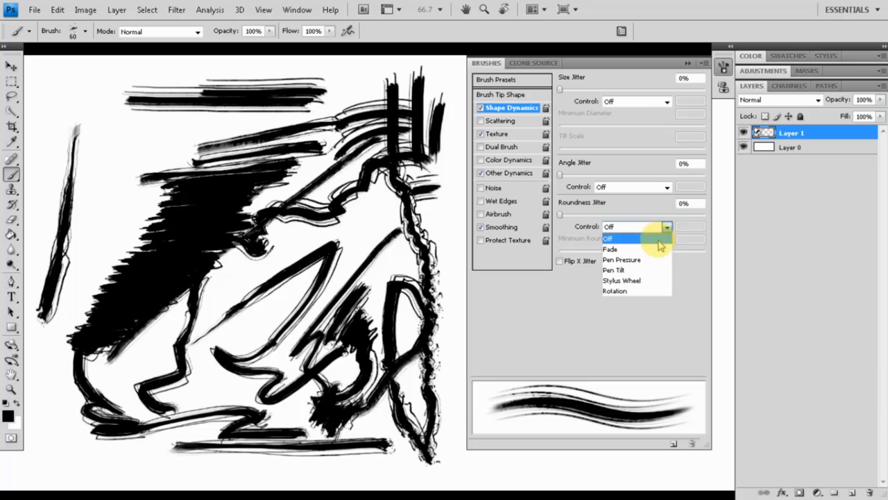
click(653, 256)
click(665, 188)
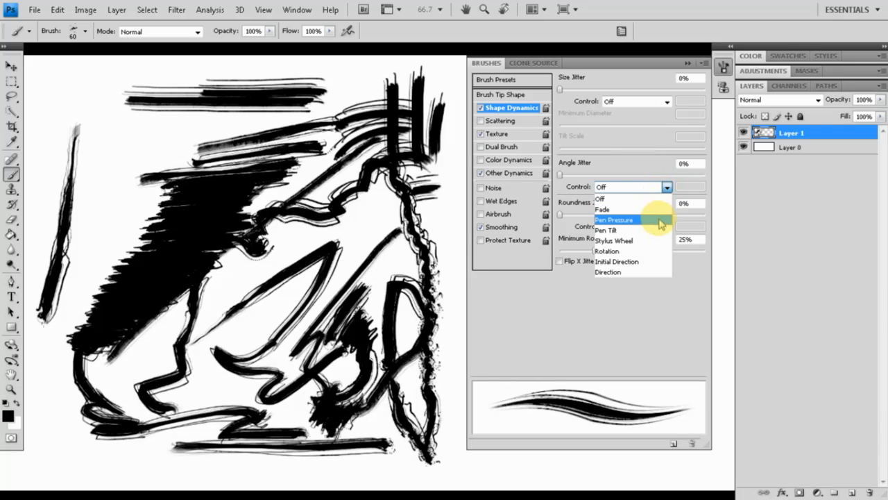
click(613, 219)
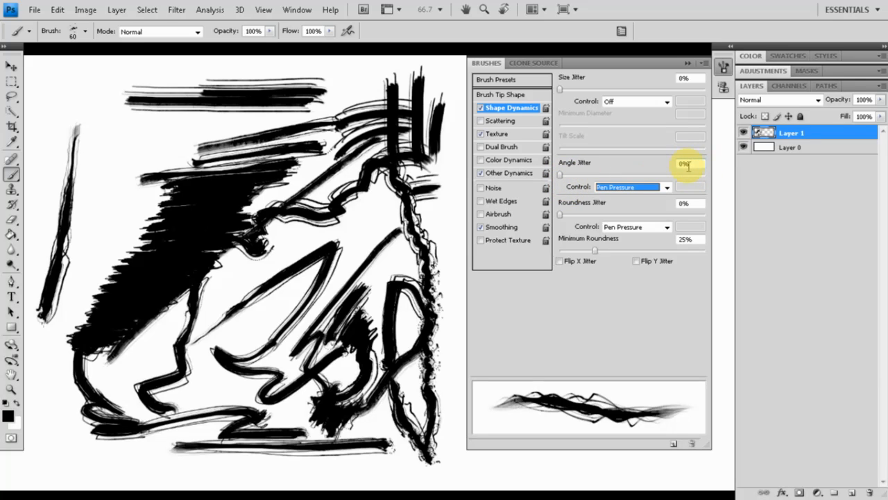
Step: Set the angle jitter control to Direction and paint several curved test strokes in the drawing's upper left
click(666, 189)
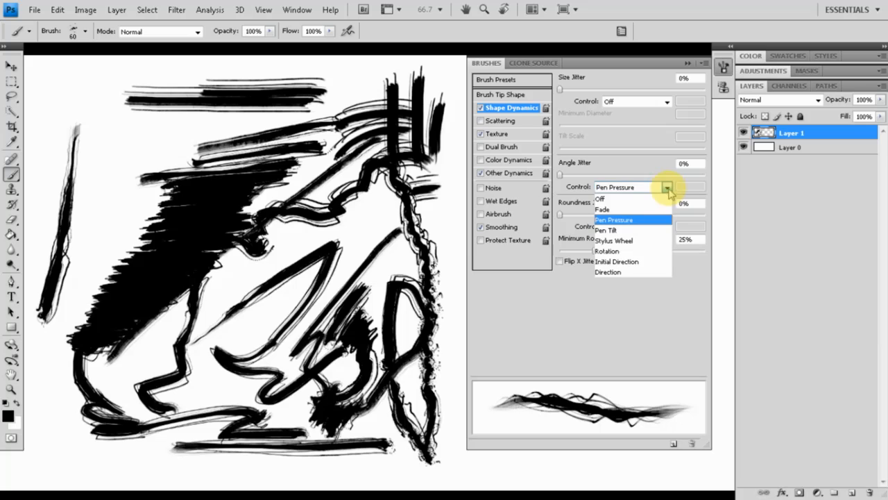
click(639, 272)
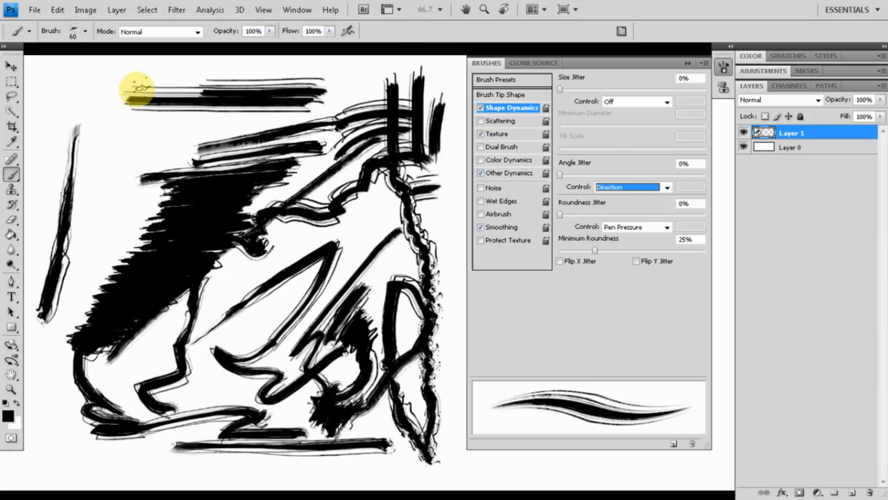
drag(153, 93, 124, 246)
mouse_move(89, 154)
mouse_down()
mouse_move(128, 248)
mouse_move(115, 205)
mouse_up()
drag(152, 168, 182, 158)
drag(157, 140, 191, 163)
Step: Choose the 60 px rough rectangular brush preset and enlarge its diameter to 300 px
click(513, 81)
scroll(699, 197, down, 5)
click(640, 179)
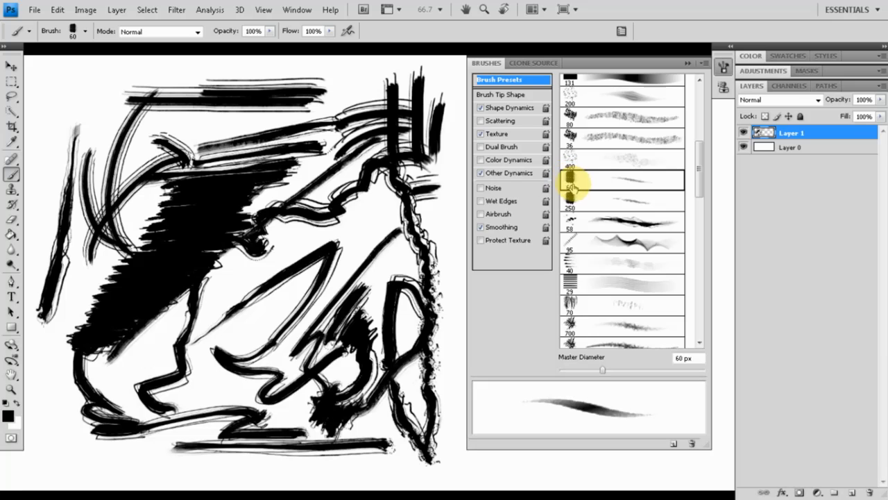
key(bracketright)
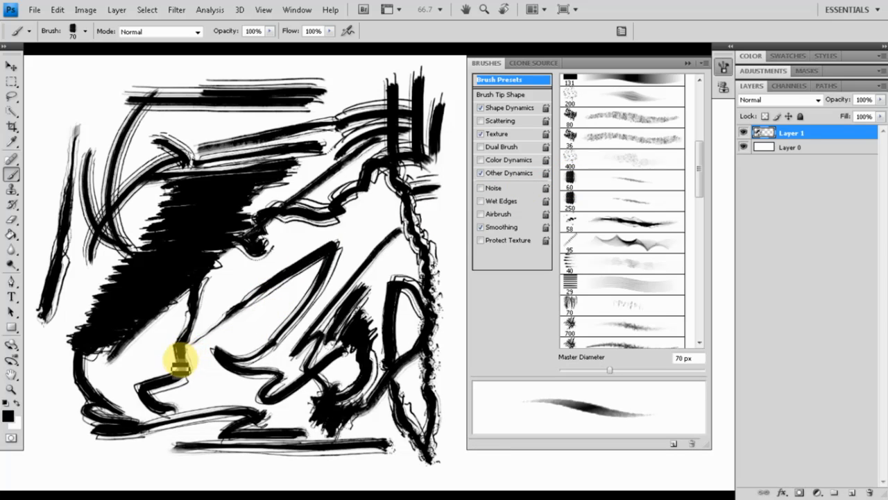
key(bracketright)
key(bracketright)
key(bracketright)
key(bracketright)
key(bracketright)
key(bracketright)
key(bracketright)
key(bracketright)
key(bracketright)
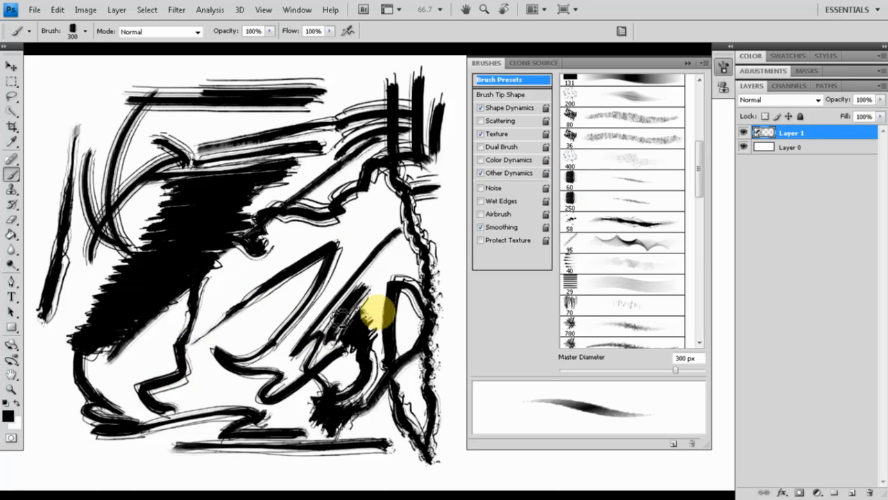
Step: Clear Layer 1 and paint horizontal, vertical and hooked test strokes with the 300 px brush, viewing its Shape Dynamics settings
key(Delete)
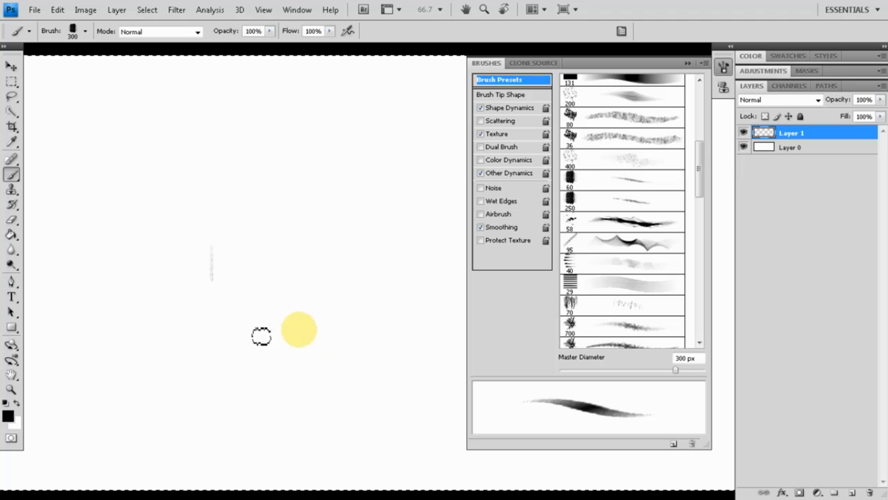
drag(111, 285, 326, 287)
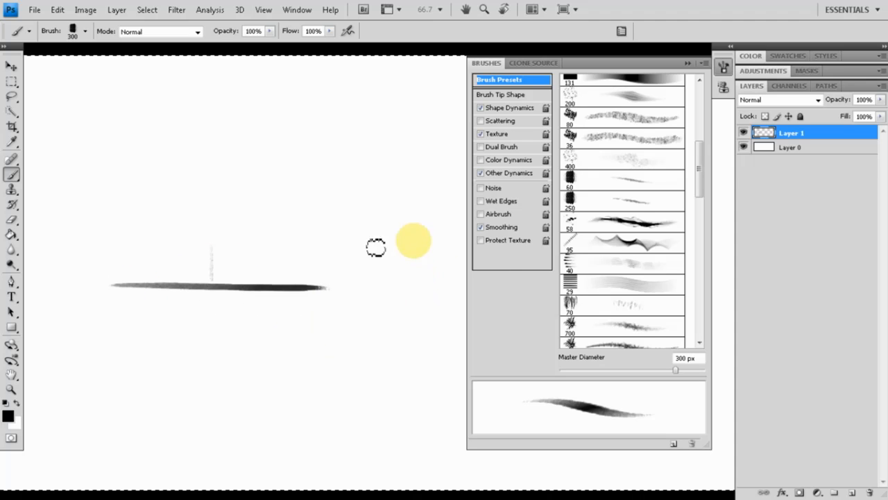
click(513, 109)
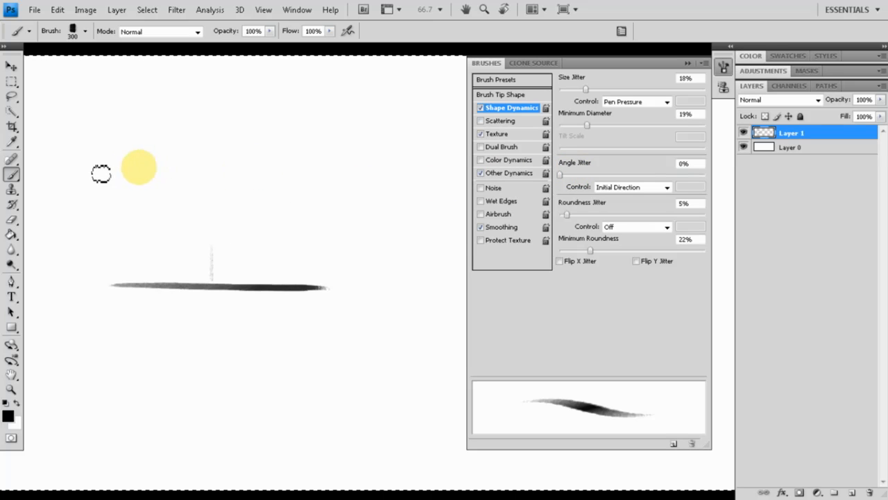
drag(104, 171, 321, 167)
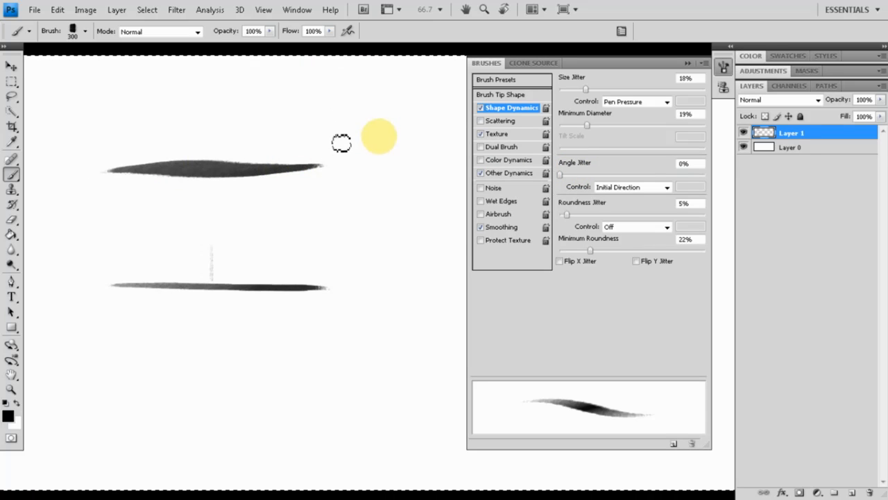
drag(380, 59, 386, 261)
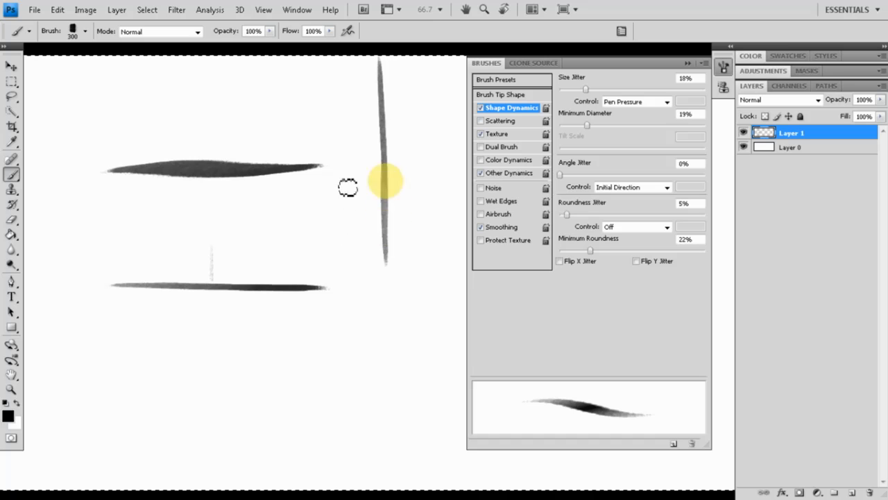
drag(239, 149, 236, 403)
mouse_move(236, 360)
mouse_down()
mouse_move(216, 398)
mouse_move(188, 410)
mouse_move(79, 416)
mouse_up()
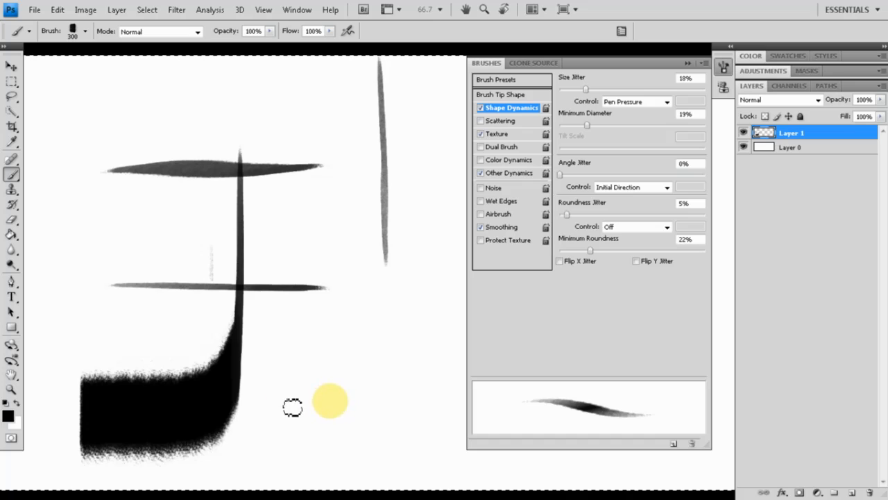
Step: Clear the test strokes and paint a long curved diagonal stroke with the brush reduced to 175 px
key(bracketleft)
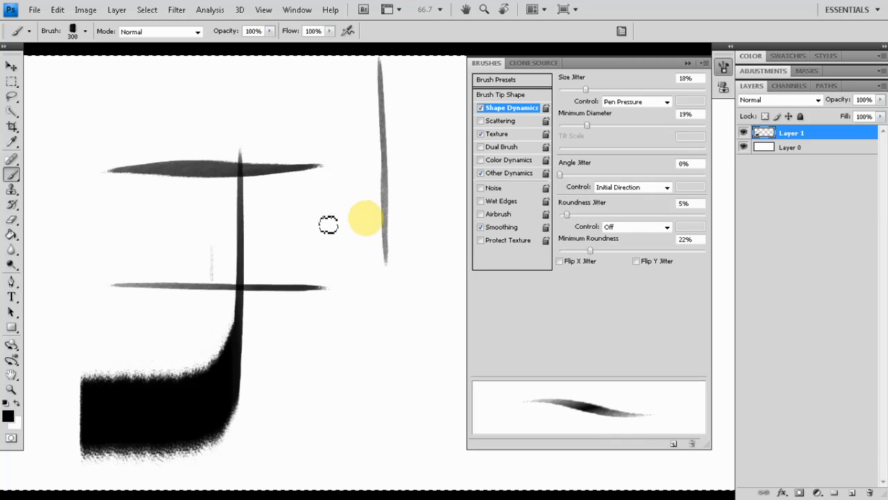
key(bracketleft)
key(Delete)
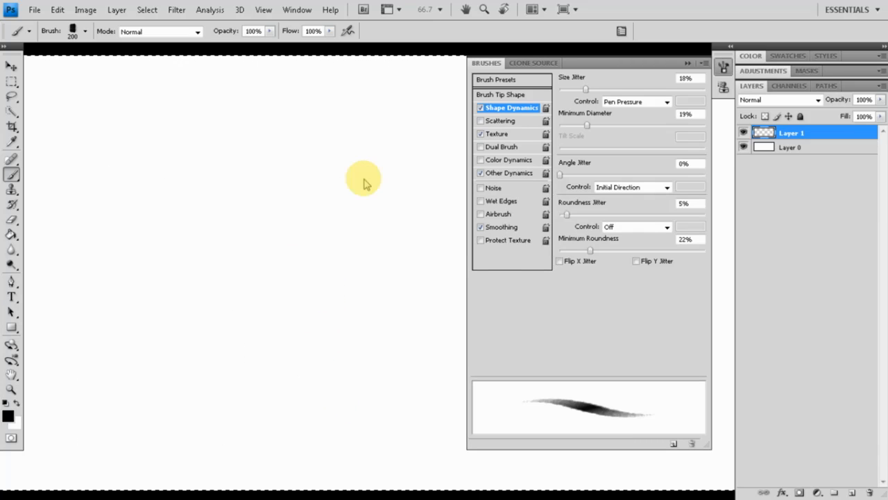
key(bracketleft)
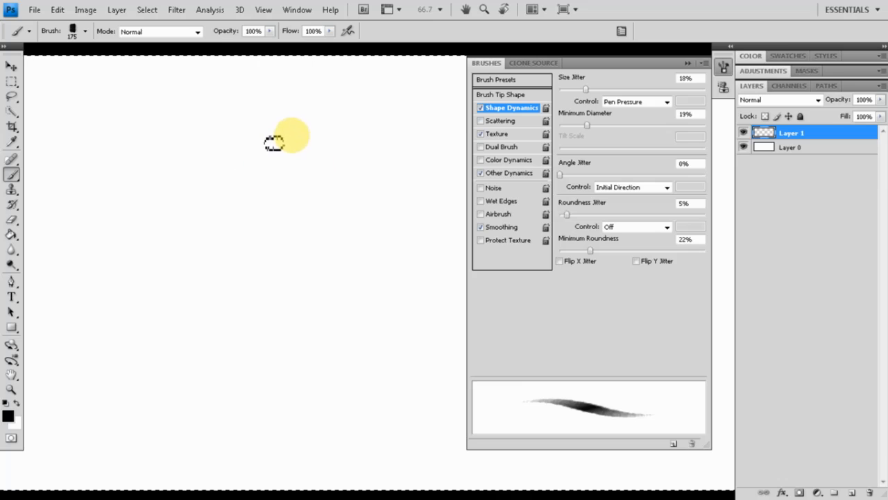
mouse_move(350, 113)
mouse_down()
mouse_move(173, 315)
mouse_move(173, 387)
mouse_move(204, 406)
mouse_up()
Step: Examine the brush's Texture settings and the available texture patterns
click(496, 134)
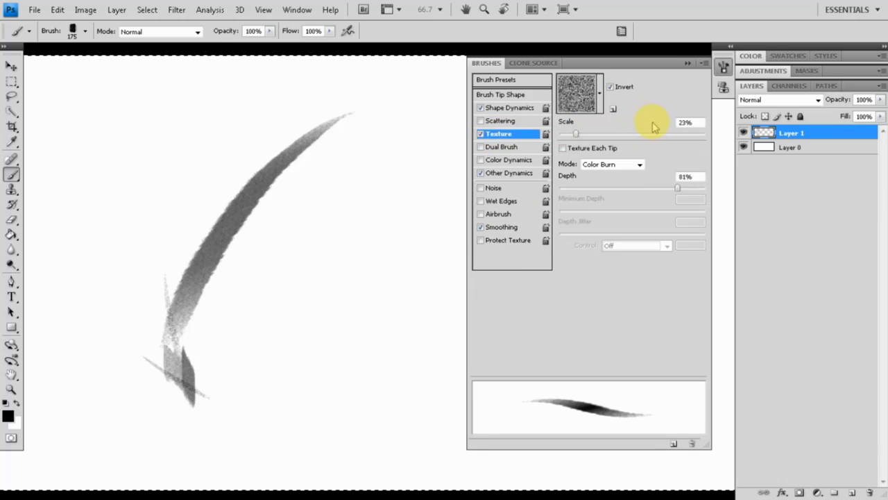
click(602, 103)
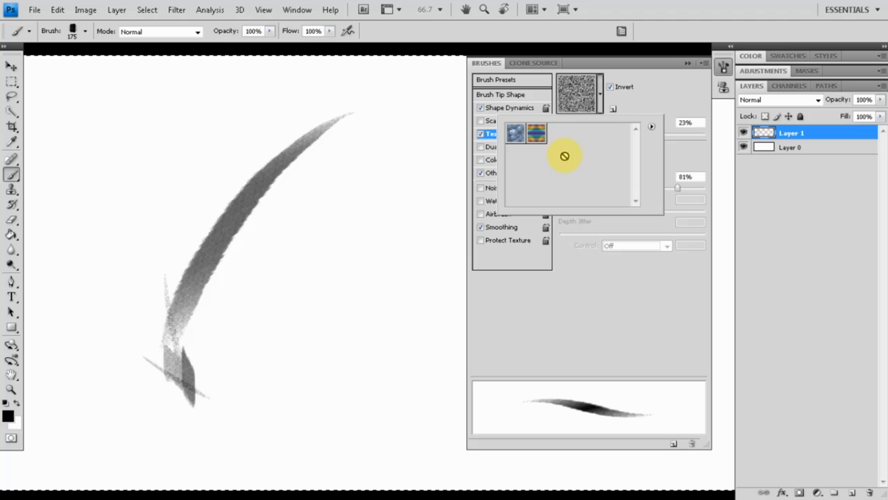
click(667, 99)
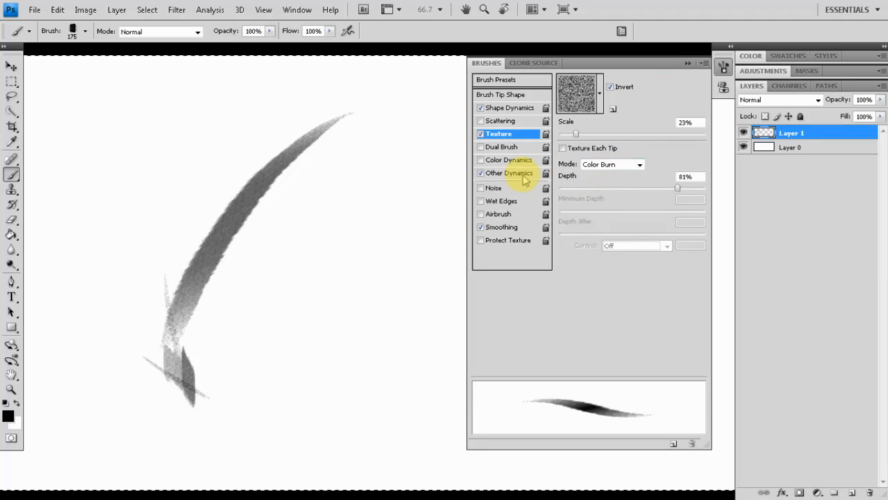
Step: Paint overlapping tapered strokes below the long curve, reducing the brush to 100 px for the thinner ones
mouse_move(134, 337)
mouse_down()
mouse_move(133, 387)
mouse_move(201, 400)
mouse_up()
drag(144, 381, 223, 427)
mouse_move(232, 341)
mouse_down()
mouse_move(212, 401)
mouse_move(417, 197)
mouse_move(237, 340)
mouse_up()
key([)
key([)
key([)
mouse_move(269, 407)
mouse_down()
mouse_move(303, 259)
mouse_move(286, 397)
mouse_up()
drag(250, 308, 292, 395)
Step: Choose the 80 px speckled brush preset and disable its Dual Brush option
click(506, 94)
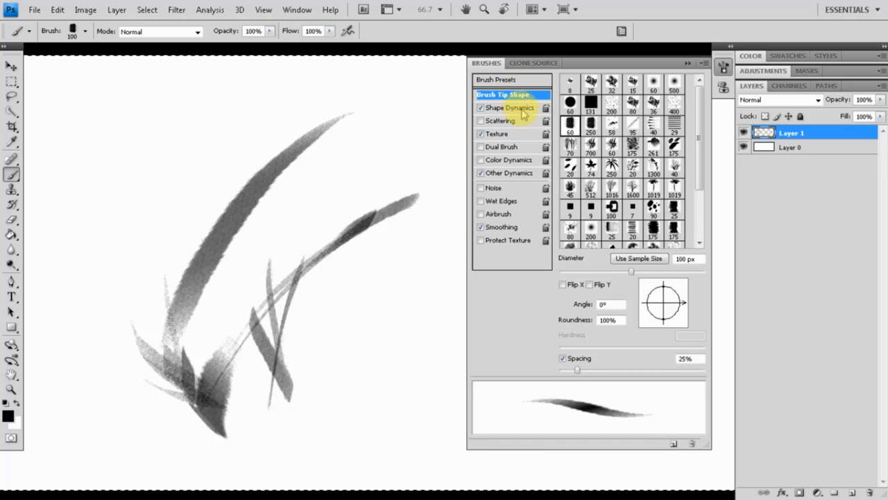
click(527, 81)
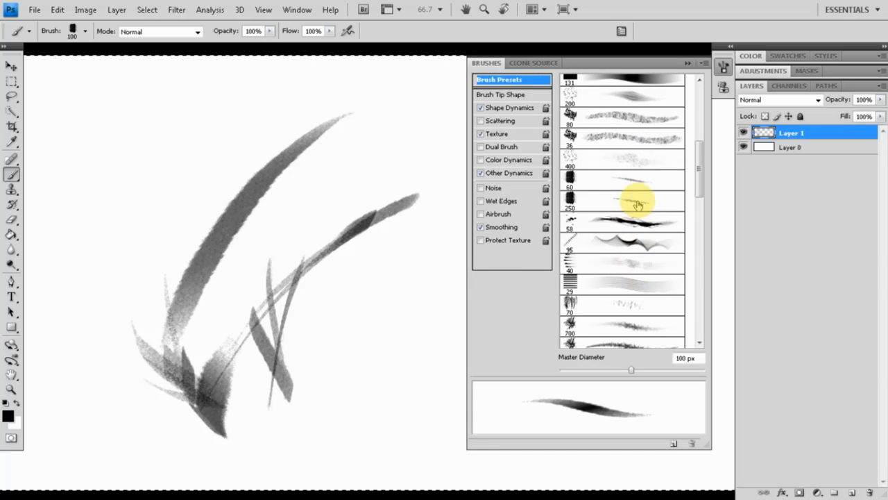
click(643, 118)
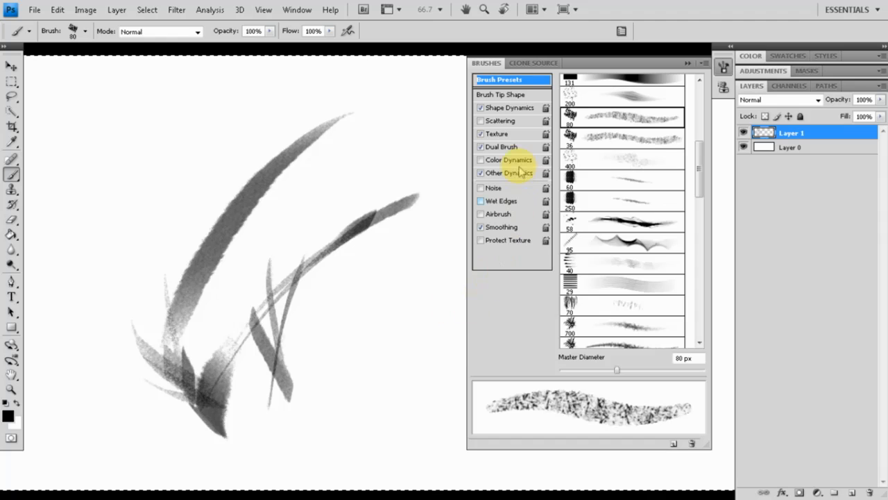
click(505, 148)
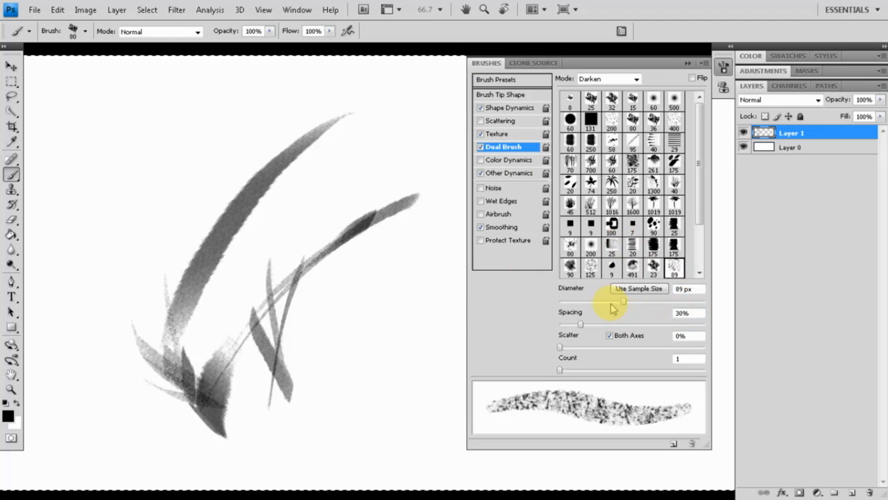
click(481, 147)
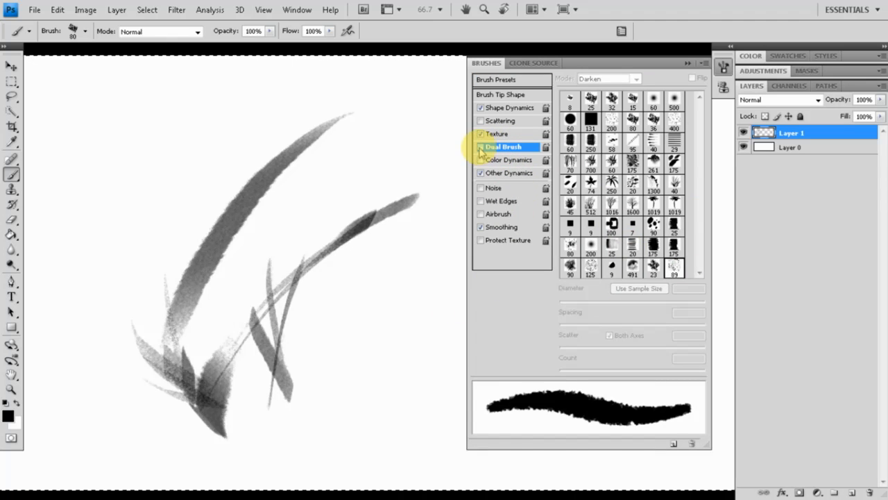
Step: Re-enable the brush's Dual Brush option and paint a speckled zigzag test stroke beside the earlier strokes
click(481, 147)
drag(307, 271, 216, 285)
drag(321, 325, 337, 240)
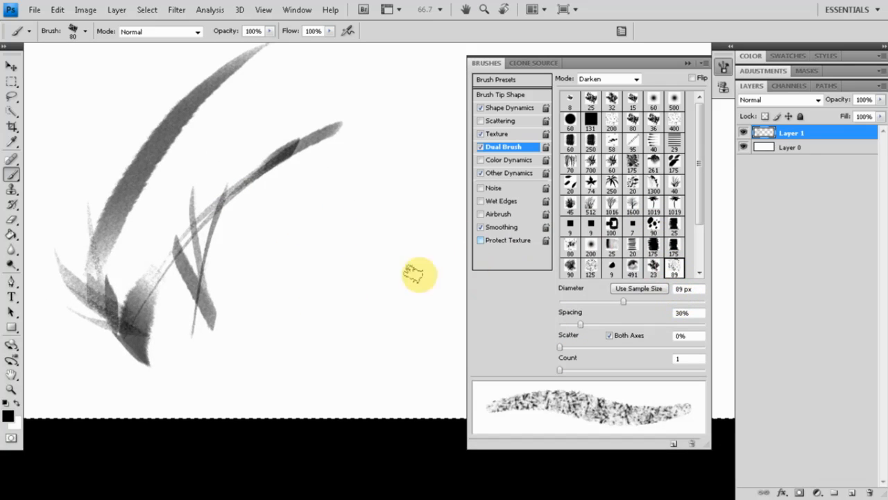
mouse_move(408, 144)
mouse_down()
mouse_move(308, 306)
mouse_move(303, 337)
mouse_move(317, 337)
mouse_move(312, 346)
mouse_move(378, 350)
mouse_move(368, 381)
mouse_move(420, 371)
mouse_up()
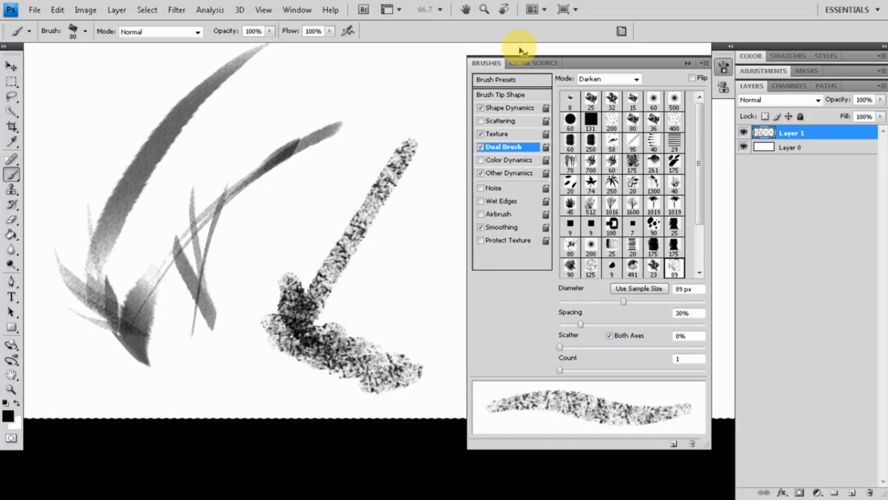
Step: Clear the test strokes and paint a straight, slightly rising stroke with the 250 px textured brush preset
key(Delete)
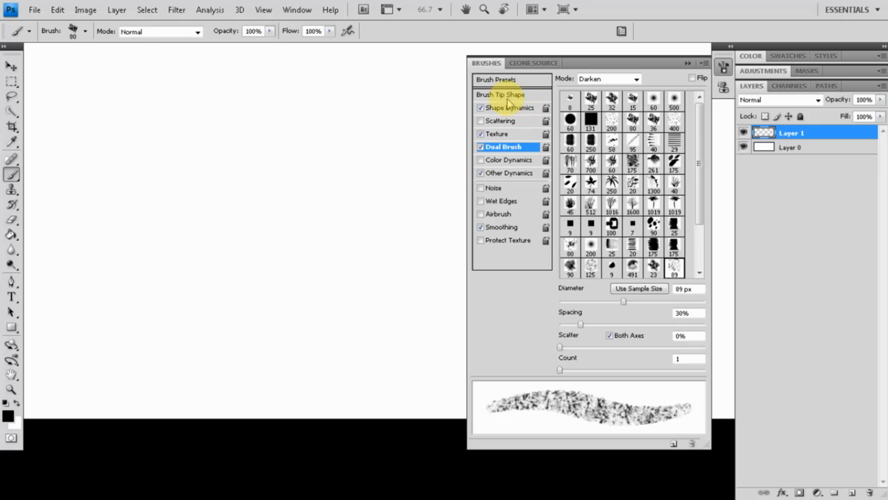
click(507, 96)
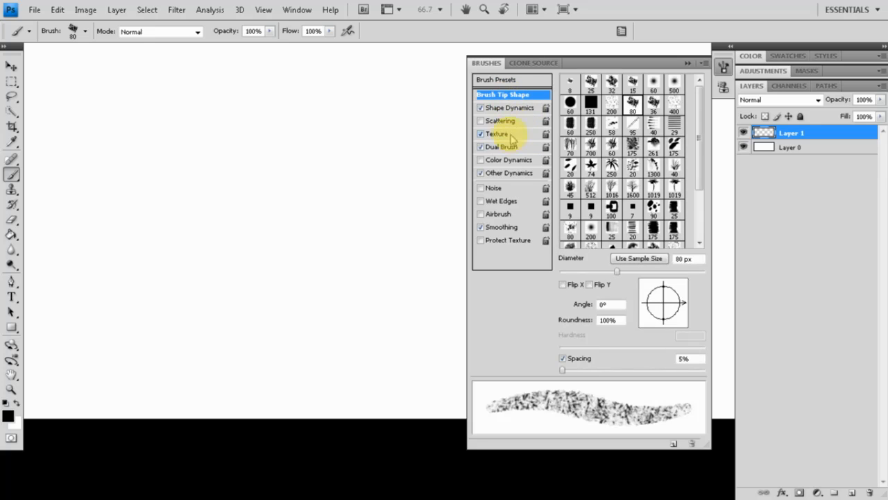
click(524, 79)
click(638, 182)
click(631, 199)
click(185, 276)
shift+click(379, 229)
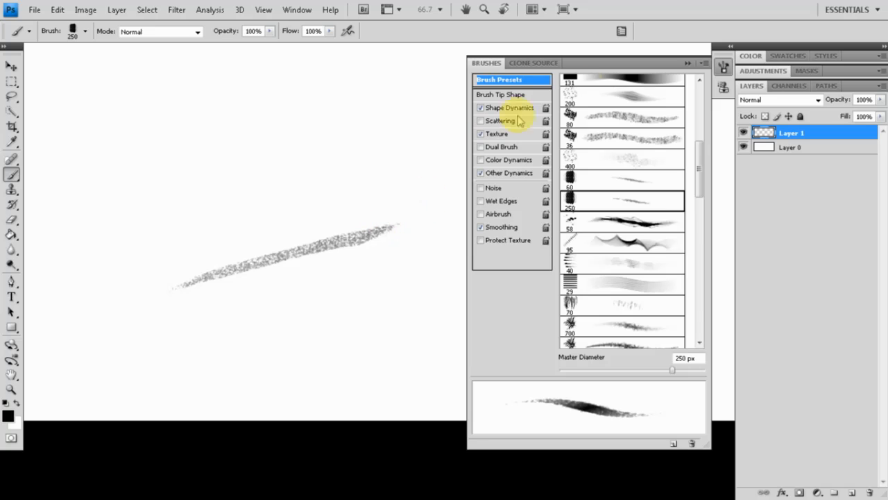
Step: Show the Shape Dynamics settings and paint short horizontal strokes above the diagonal one with the brush reduced to 175 px
click(510, 96)
click(515, 110)
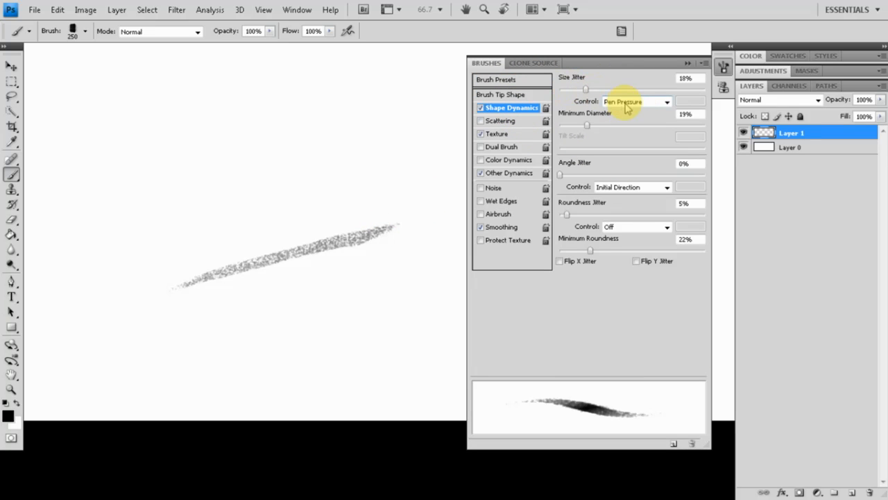
key(bracketleft)
key(bracketleft)
drag(206, 165, 305, 164)
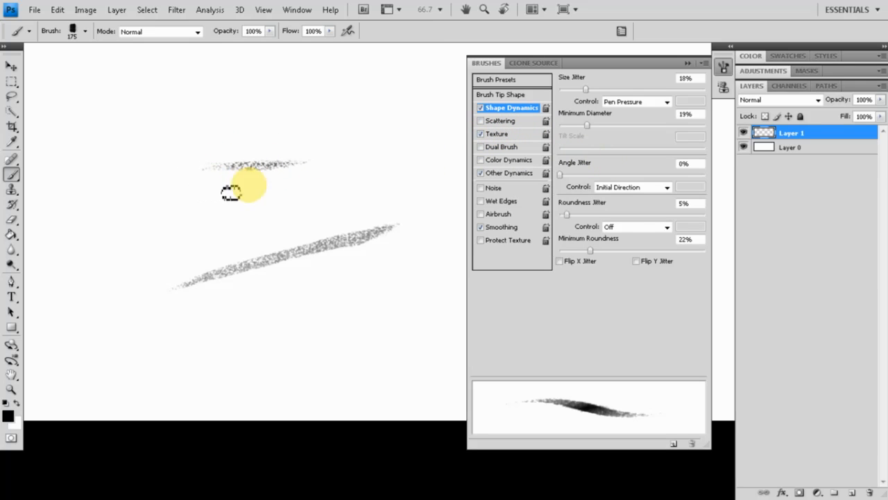
drag(220, 199, 332, 199)
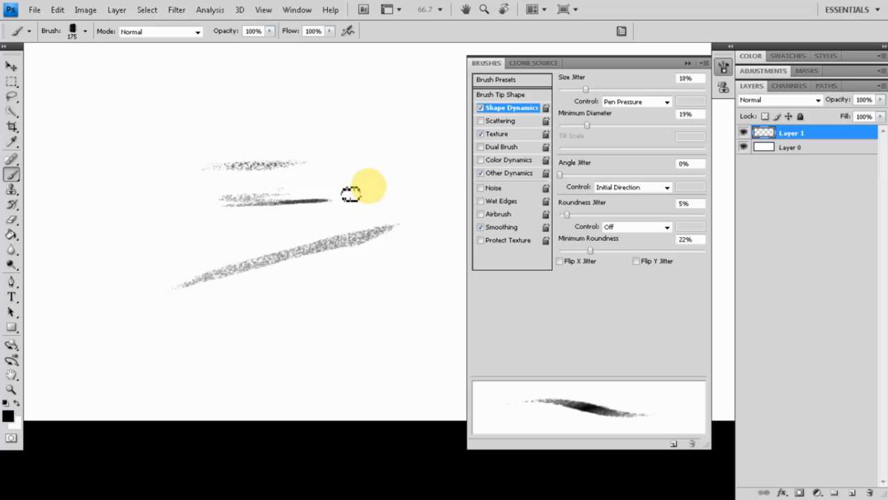
Step: Set the Angle Jitter control to Direction and paint a long winding stroke with the 125 px brush
click(667, 188)
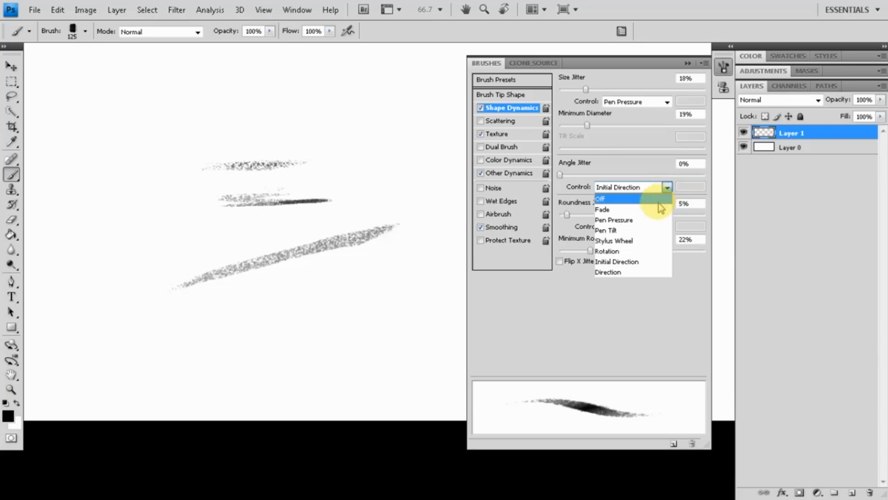
click(639, 272)
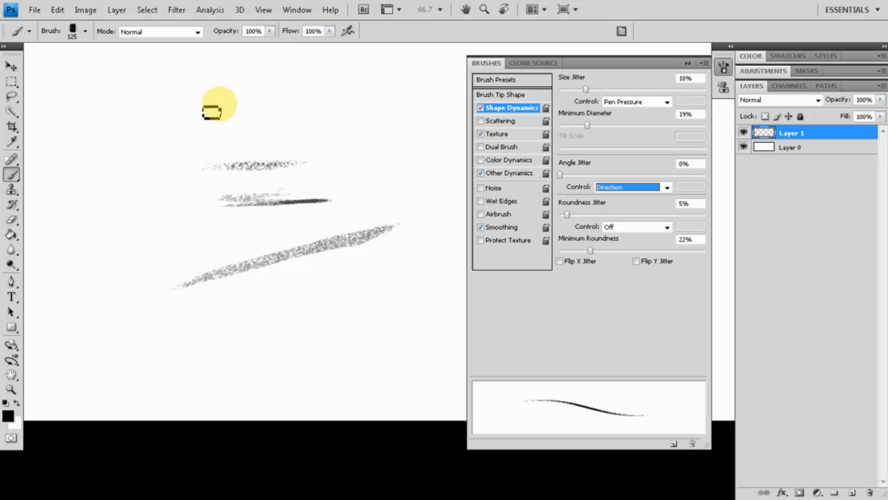
mouse_move(200, 97)
mouse_down()
mouse_move(172, 135)
mouse_move(169, 161)
mouse_move(169, 191)
mouse_move(186, 223)
mouse_move(208, 229)
mouse_move(250, 207)
mouse_move(266, 186)
mouse_move(275, 125)
mouse_move(305, 110)
mouse_move(330, 129)
mouse_move(316, 185)
mouse_move(322, 214)
mouse_move(359, 211)
mouse_move(387, 246)
mouse_move(344, 281)
mouse_move(367, 310)
mouse_up()
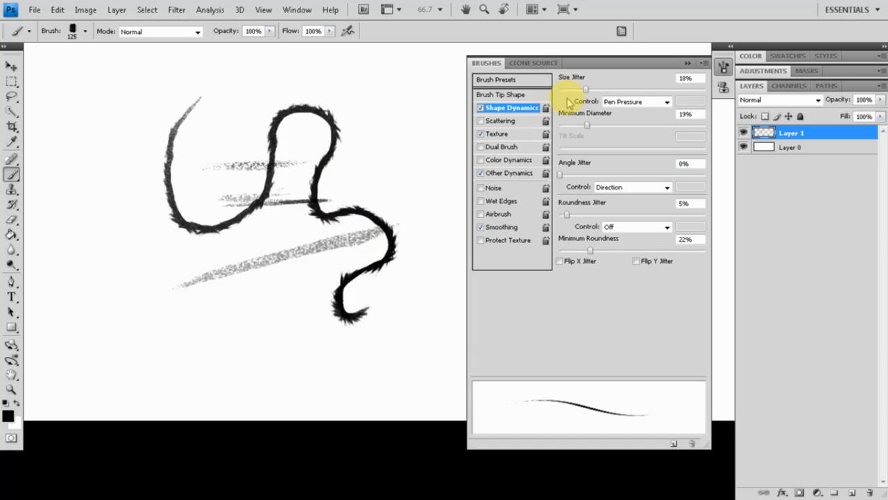
Step: Switch the Angle Jitter control in Shape Dynamics back to Initial Direction
click(517, 97)
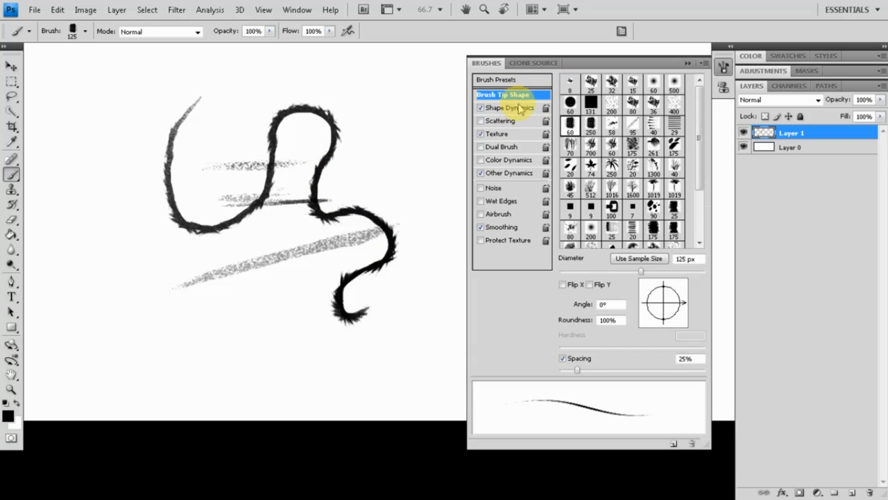
click(514, 108)
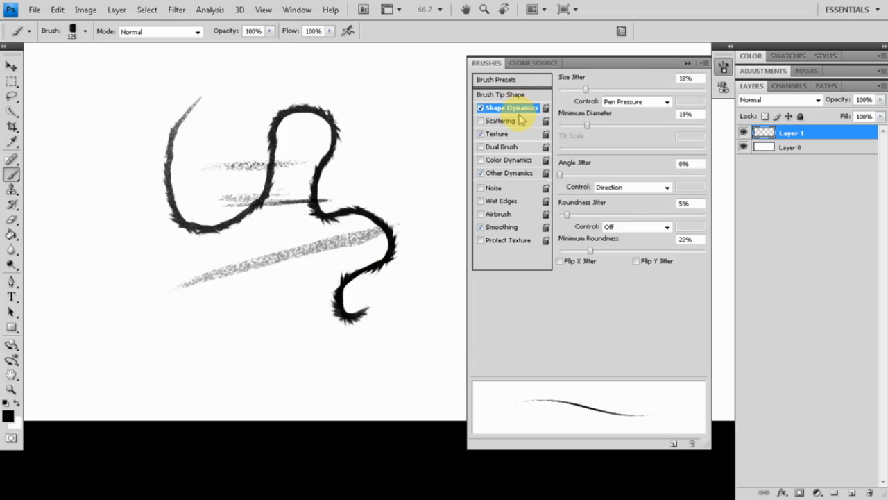
click(625, 189)
click(632, 263)
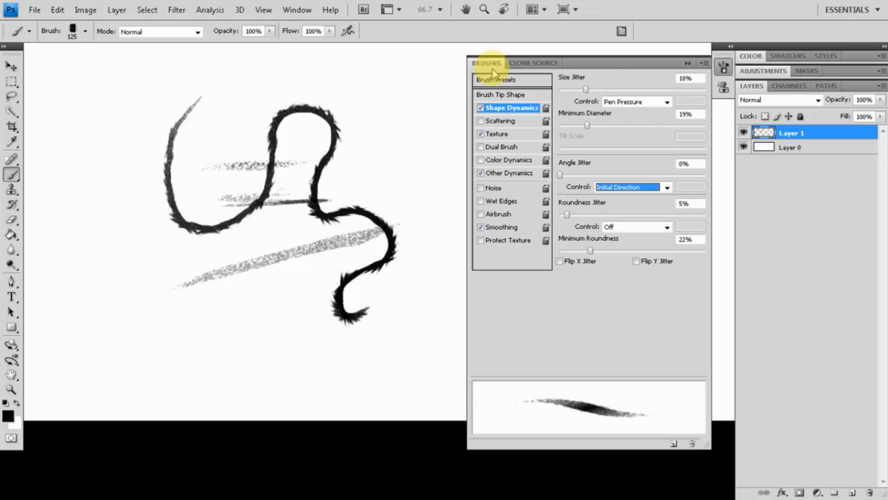
Step: Paint tapered strokes converging near the winding stroke's lower end, reducing the brush to 90 px for the steeper ones
click(514, 97)
drag(135, 342, 306, 306)
drag(174, 362, 305, 306)
drag(201, 371, 307, 301)
key(bracketleft)
key(bracketleft)
drag(315, 270, 423, 100)
drag(409, 143, 327, 300)
drag(345, 218, 326, 325)
drag(321, 276, 360, 356)
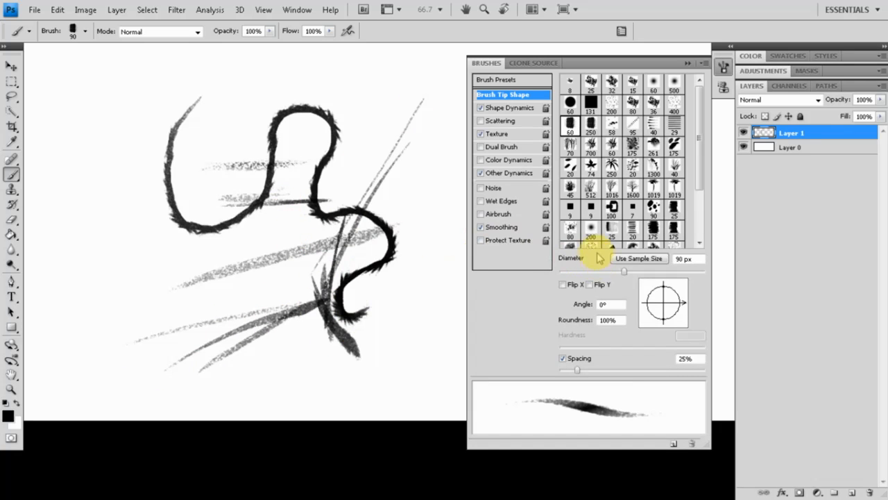
Step: Set the brush tip angle to 90° and shade broad overlapping textured areas over the strokes, enlarging the brush to 175 px
drag(671, 294, 664, 285)
key(bracketright)
key(bracketright)
mouse_move(351, 296)
mouse_down()
mouse_move(380, 297)
mouse_move(426, 323)
mouse_move(361, 365)
mouse_move(374, 377)
mouse_move(362, 387)
mouse_move(466, 355)
mouse_move(440, 376)
mouse_move(431, 356)
mouse_move(335, 275)
mouse_move(408, 265)
mouse_move(349, 272)
mouse_move(331, 262)
mouse_move(429, 230)
mouse_up()
key(bracketright)
key(bracketright)
mouse_move(367, 225)
mouse_down()
mouse_move(362, 184)
mouse_move(397, 159)
mouse_move(445, 101)
mouse_move(361, 257)
mouse_up()
mouse_move(359, 366)
mouse_down()
mouse_move(381, 198)
mouse_move(389, 353)
mouse_move(375, 342)
mouse_move(408, 152)
mouse_move(371, 335)
mouse_move(444, 96)
mouse_up()
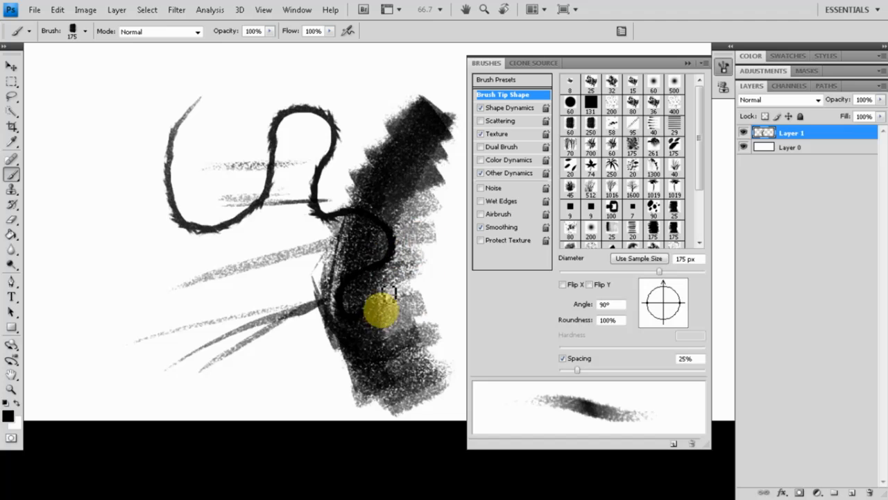
drag(377, 292, 261, 317)
mouse_move(323, 129)
mouse_down()
mouse_move(304, 188)
mouse_move(363, 188)
mouse_move(266, 317)
mouse_move(373, 257)
mouse_move(320, 351)
mouse_move(396, 325)
mouse_move(399, 413)
mouse_up()
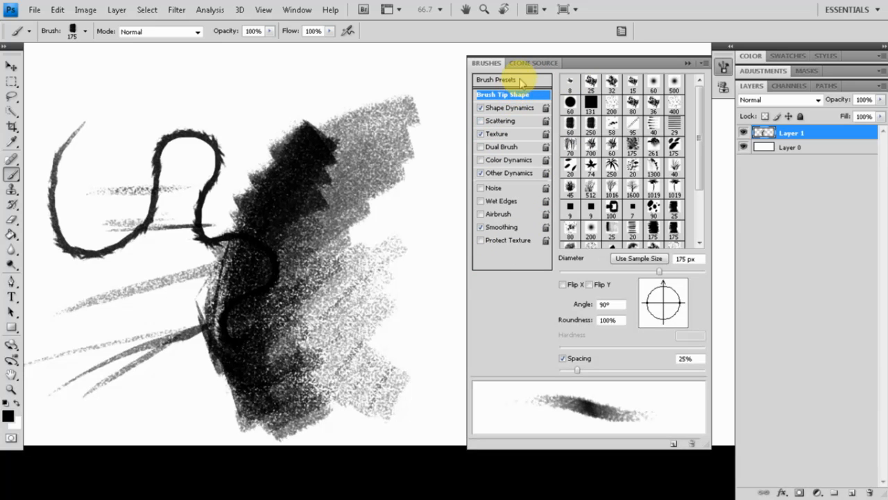
Step: Choose the 100 px chain brush preset and clear all the painted strokes from the layer
click(520, 82)
scroll(698, 192, down, 5)
drag(701, 217, 698, 297)
click(649, 194)
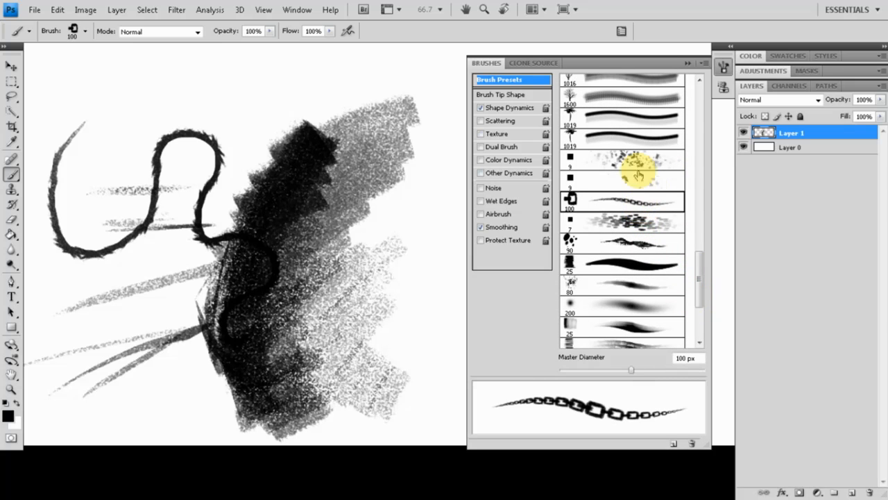
drag(358, 238, 344, 246)
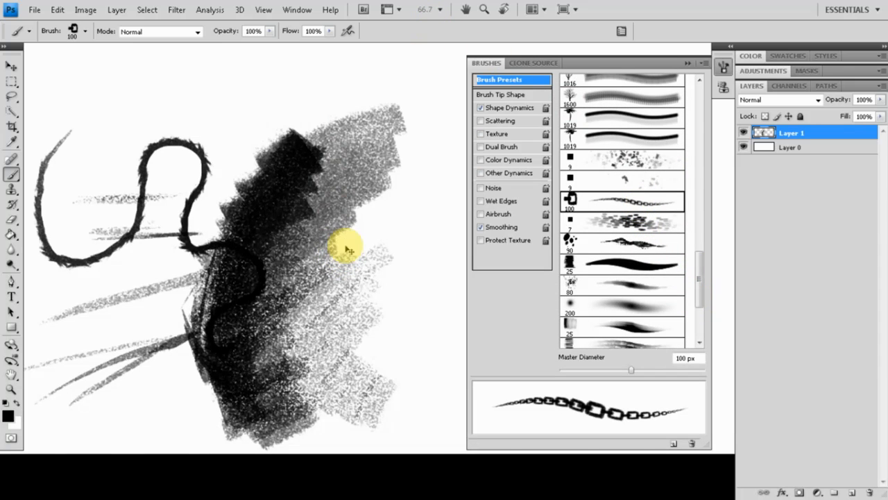
key(ctrl+a)
key(Delete)
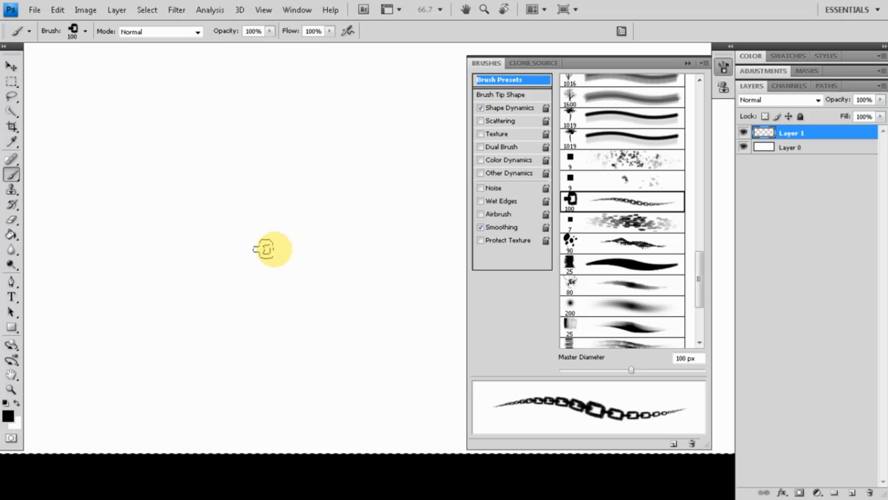
Step: Reduce the chain brush to 40 px, deselect the canvas and paint a straight diagonal line
key(bracketleft)
key(bracketleft)
key(bracketleft)
key(bracketleft)
key(bracketleft)
key(bracketleft)
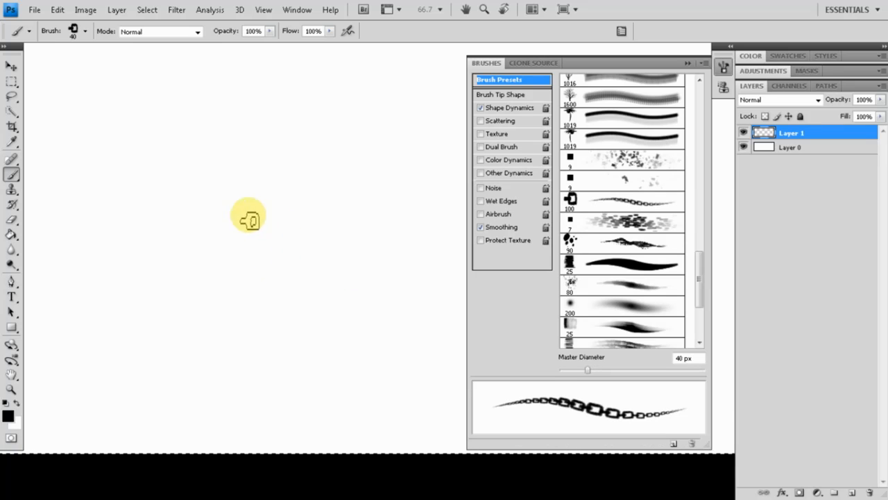
key(ctrl+d)
drag(97, 311, 312, 175)
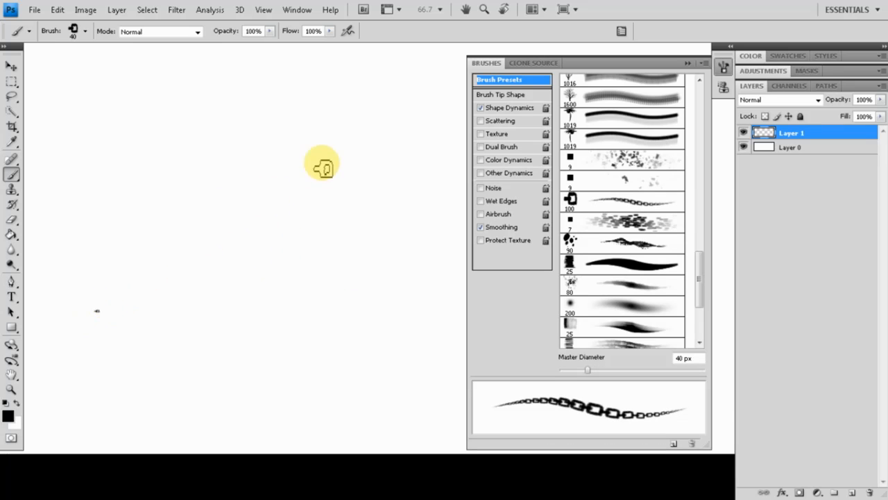
shift+click(376, 113)
Step: Show the chain brush's Shape Dynamics settings and paint a winding chain below the line at 50 px
key(bracketright)
key(bracketright)
key(bracketright)
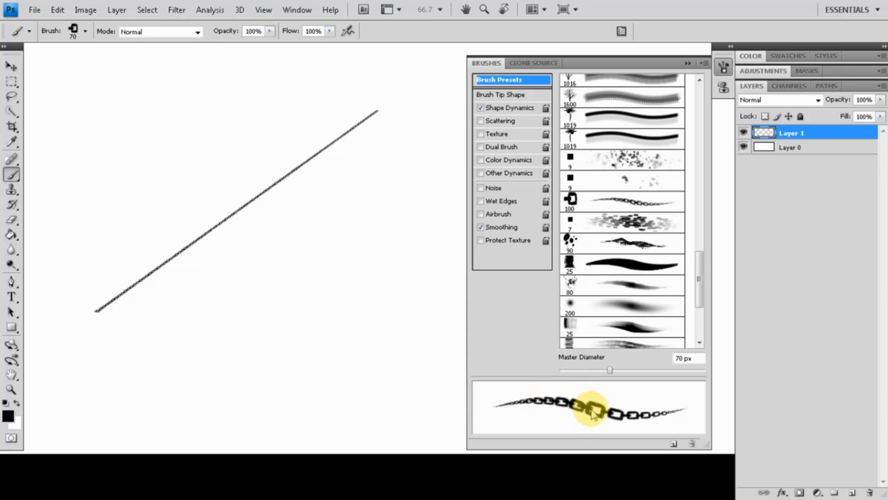
click(520, 111)
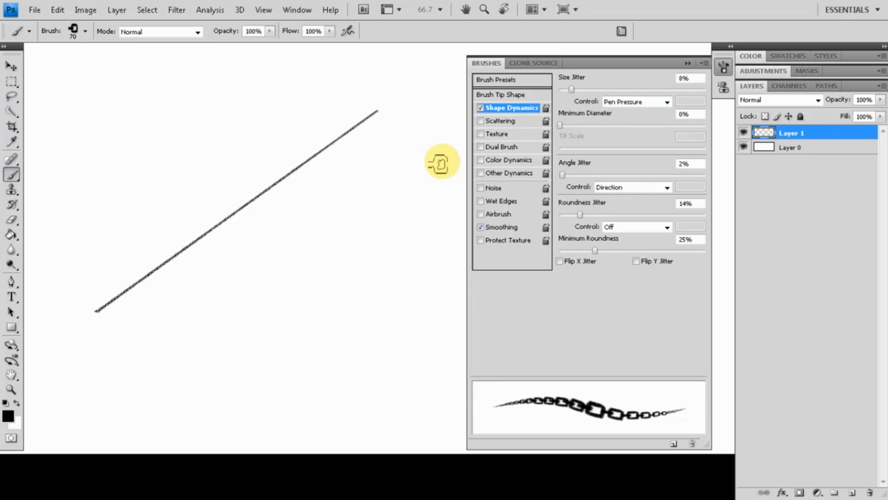
key(bracketleft)
key(bracketleft)
mouse_move(154, 338)
mouse_down()
mouse_move(250, 283)
mouse_move(322, 260)
mouse_move(303, 304)
mouse_move(297, 374)
mouse_move(409, 246)
mouse_move(408, 292)
mouse_up()
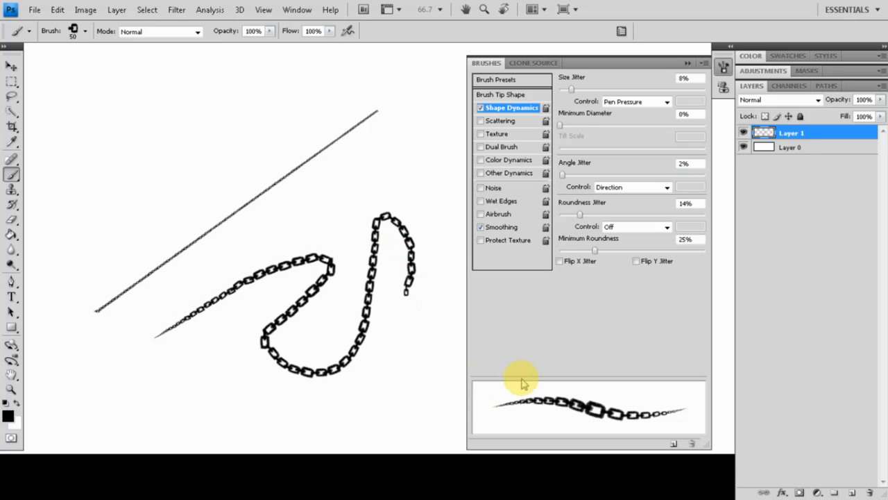
Step: Set the chain brush's spacing to 162% and paint short chain strokes below the winding one
click(503, 95)
mouse_move(651, 373)
mouse_down()
mouse_move(662, 373)
mouse_move(655, 374)
mouse_up()
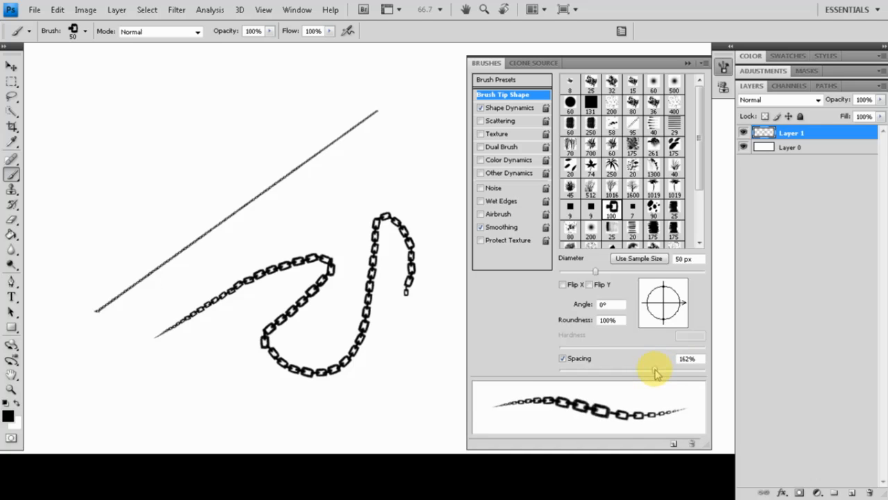
drag(157, 375, 292, 324)
mouse_move(207, 392)
mouse_down()
mouse_move(264, 380)
mouse_move(280, 404)
mouse_move(368, 394)
mouse_up()
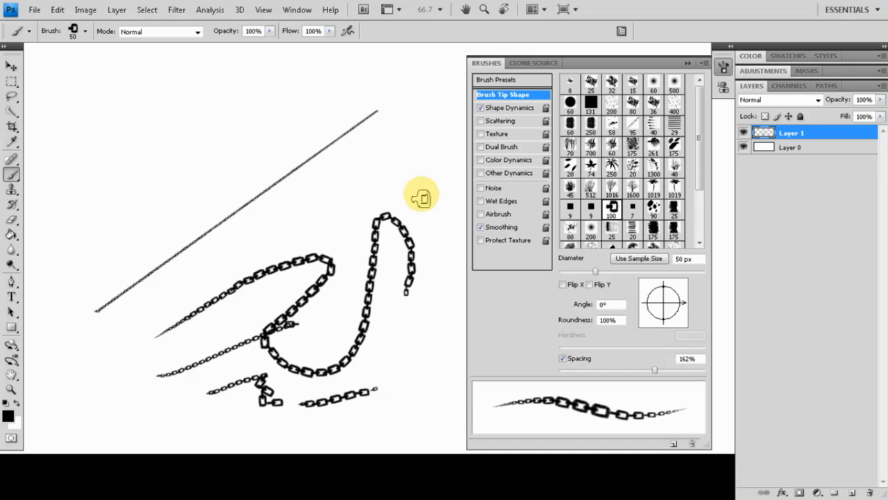
Step: Clear the chain strokes and choose the 7 px scattered square brush preset
key(Delete)
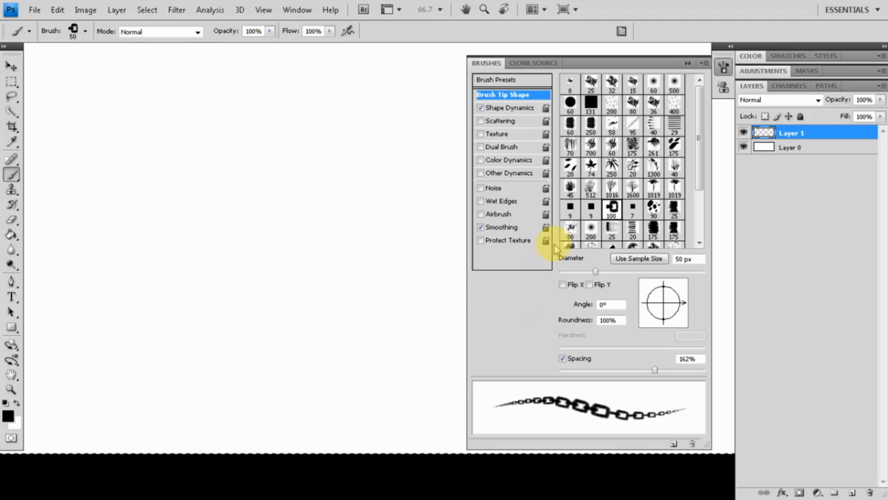
click(515, 81)
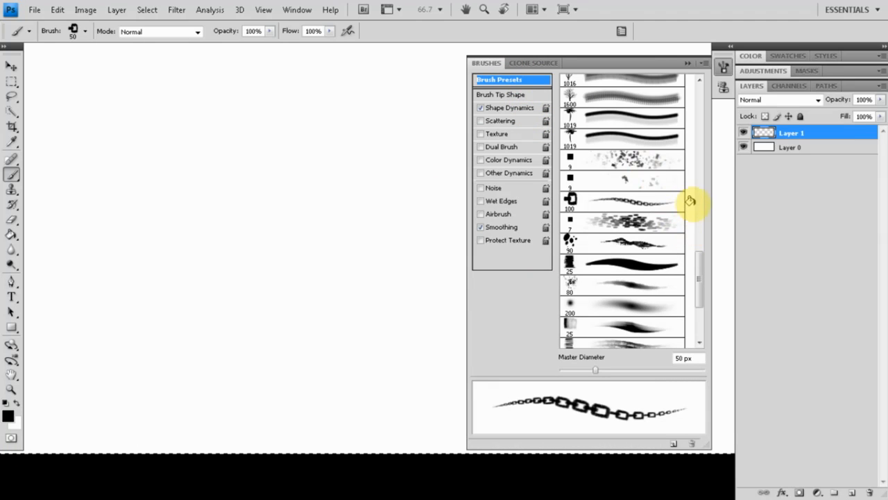
click(644, 221)
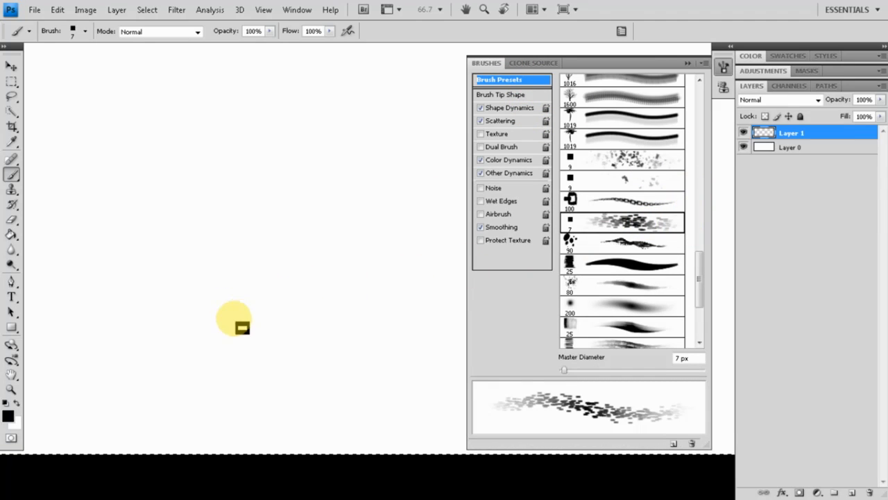
Step: Enlarge the scattered square brush to 30 px and paint a wide patch of grey blocks
key(bracketright)
key(bracketright)
key(bracketright)
key(bracketright)
key(bracketright)
key(bracketright)
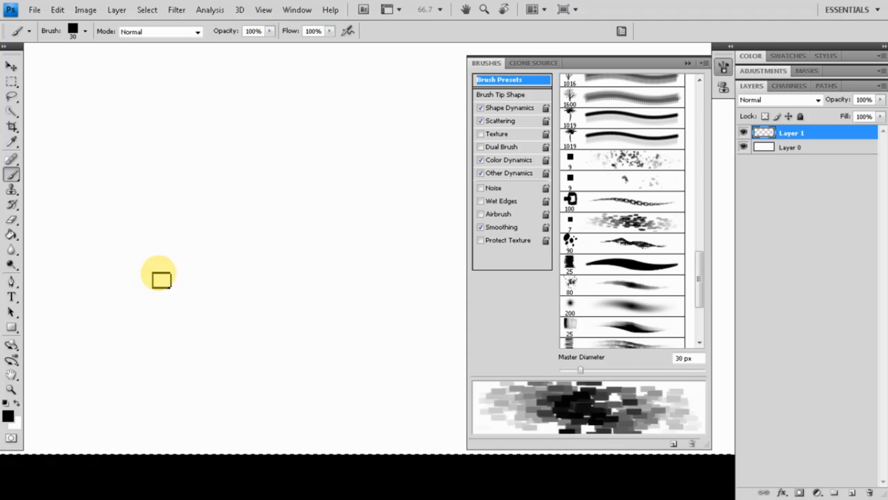
key(bracketright)
mouse_move(121, 278)
mouse_down()
mouse_move(258, 278)
mouse_move(198, 306)
mouse_up()
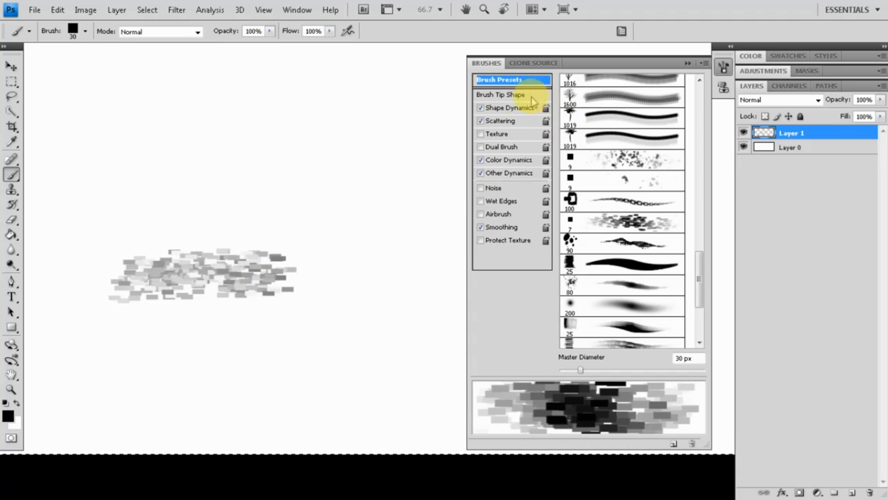
Step: Review the brush's Scattering and Color Dynamics settings and change the foreground color to a golden yellow
click(501, 121)
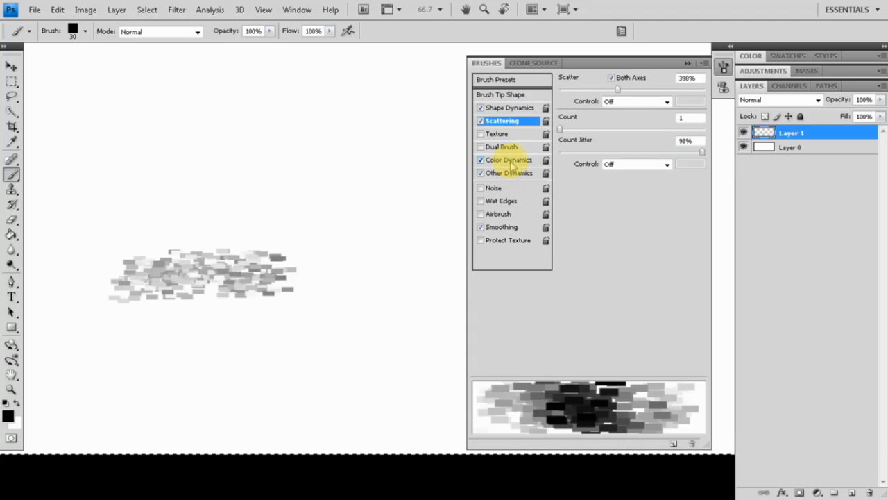
click(510, 160)
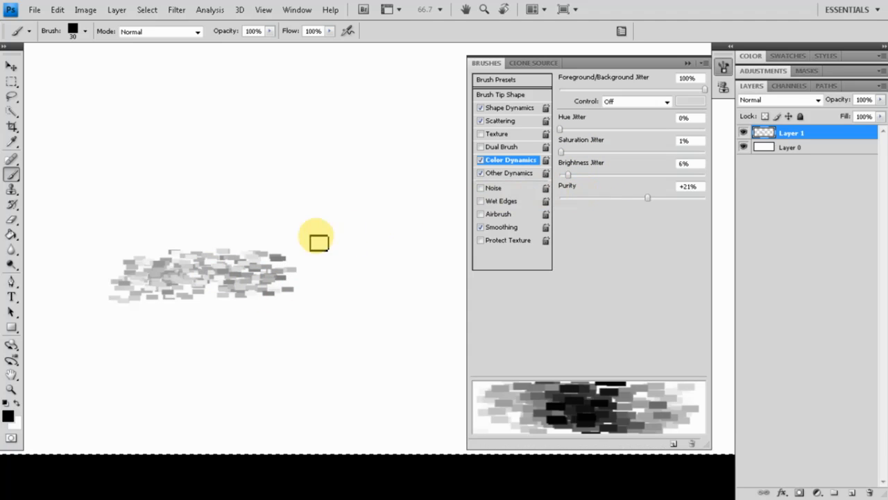
click(7, 416)
click(413, 195)
click(458, 259)
click(369, 140)
click(574, 106)
Step: Set the foreground color to dark red #902121 and paint a wide patch of red and gold blocks above the grey ones
key(x)
click(9, 416)
click(403, 186)
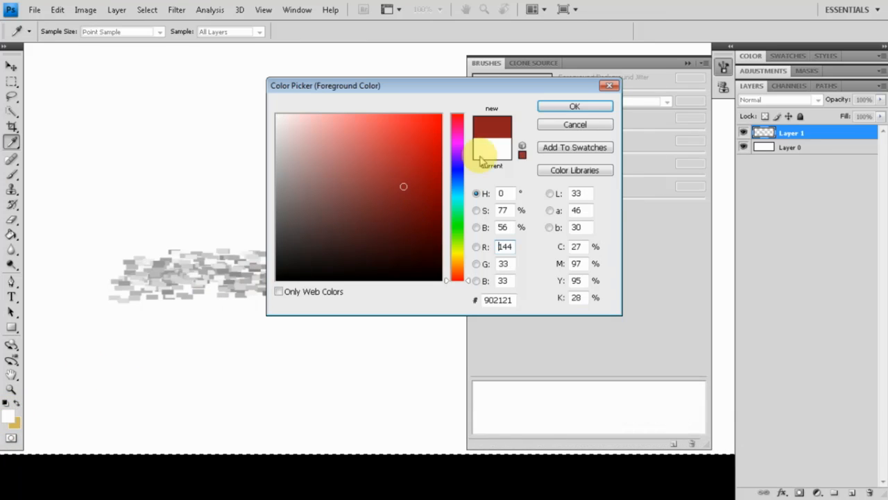
click(594, 104)
mouse_move(171, 206)
mouse_down()
mouse_move(299, 210)
mouse_move(228, 234)
mouse_move(363, 233)
mouse_move(289, 249)
mouse_move(382, 266)
mouse_move(404, 250)
mouse_up()
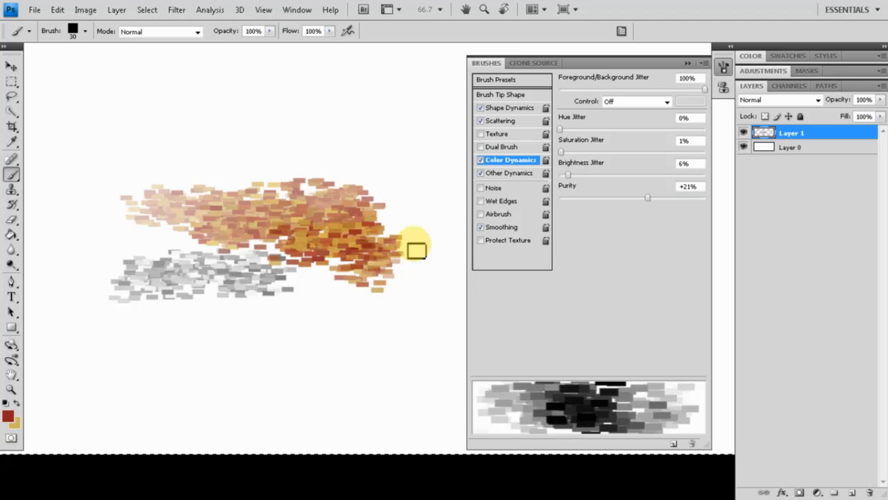
Step: Flatten the square brush tip to 32% roundness and paint a patch of thinner blocks below the grey ones
click(504, 95)
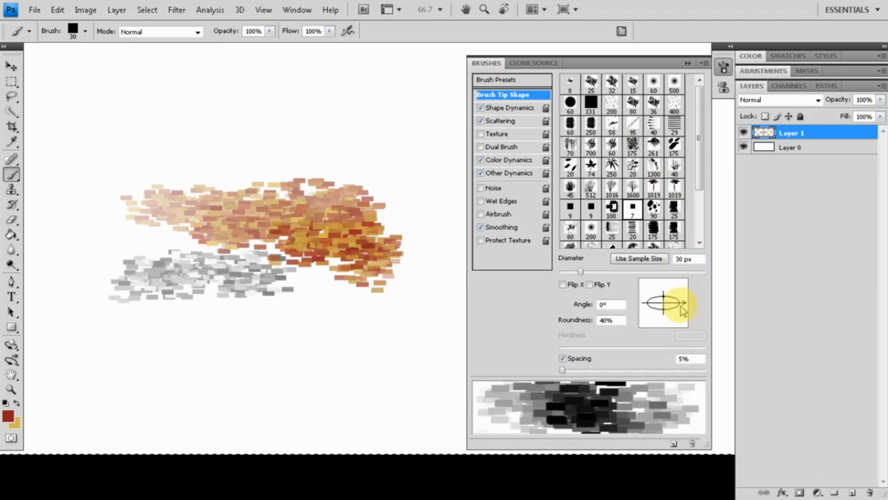
mouse_move(666, 313)
mouse_down()
mouse_move(665, 323)
mouse_move(662, 313)
mouse_up()
mouse_move(241, 335)
mouse_down()
mouse_move(301, 327)
mouse_move(340, 353)
mouse_move(341, 336)
mouse_up()
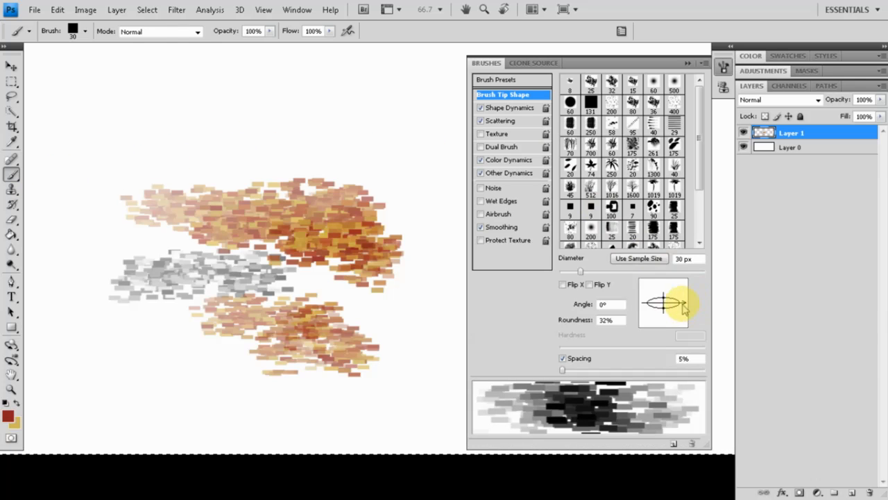
Step: Tilt the brush tip to 24°, reduce it to 20 px and paint a dense patch of slanted strokes above the others
drag(684, 309, 680, 304)
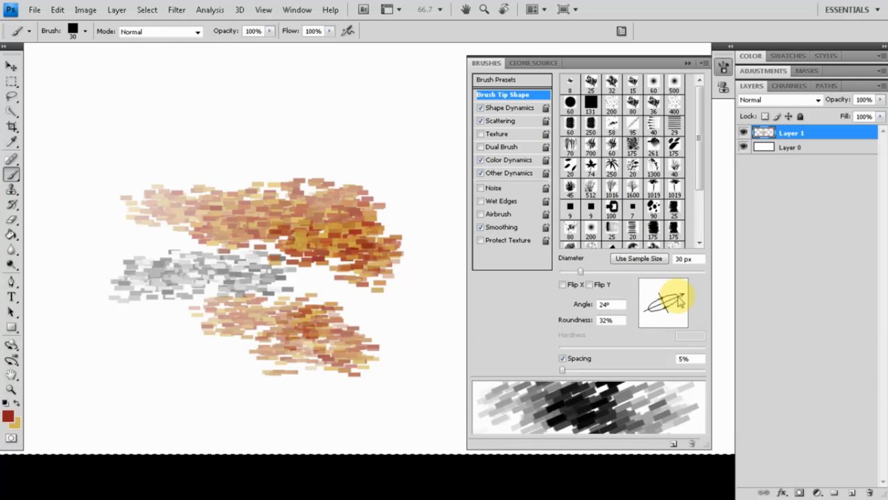
key(bracketleft)
mouse_move(206, 170)
mouse_down()
mouse_move(254, 146)
mouse_move(196, 187)
mouse_move(269, 147)
mouse_move(231, 182)
mouse_move(306, 138)
mouse_move(255, 194)
mouse_move(299, 159)
mouse_move(343, 143)
mouse_up()
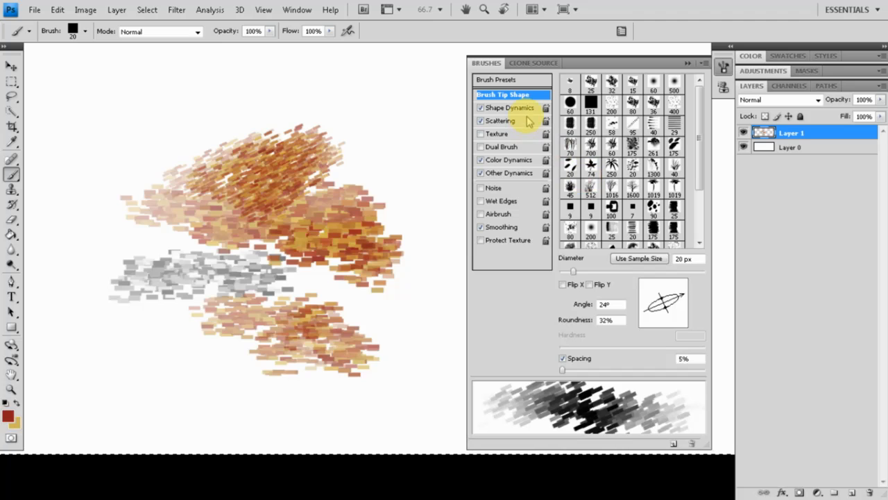
Step: Preview the 90 px and 491 px brush presets, and choose the 175 px preset with the rough, spattered stroke
click(530, 81)
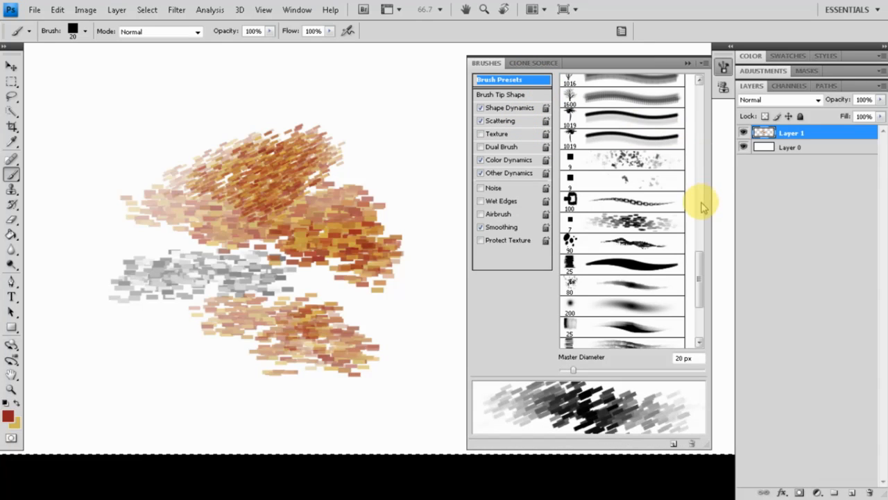
click(699, 274)
drag(701, 278, 703, 307)
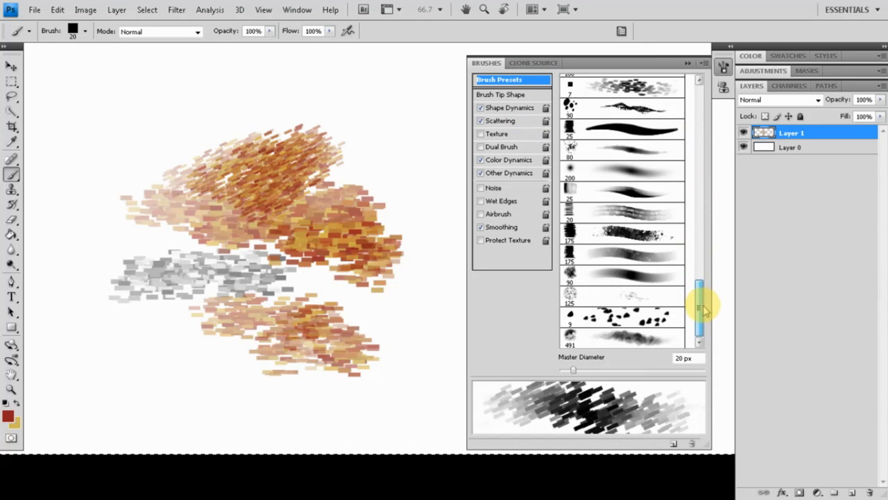
click(668, 109)
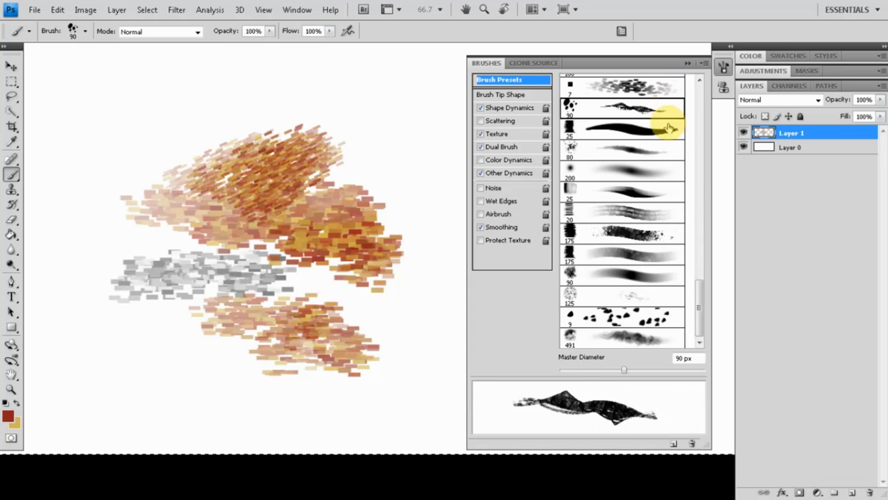
click(656, 340)
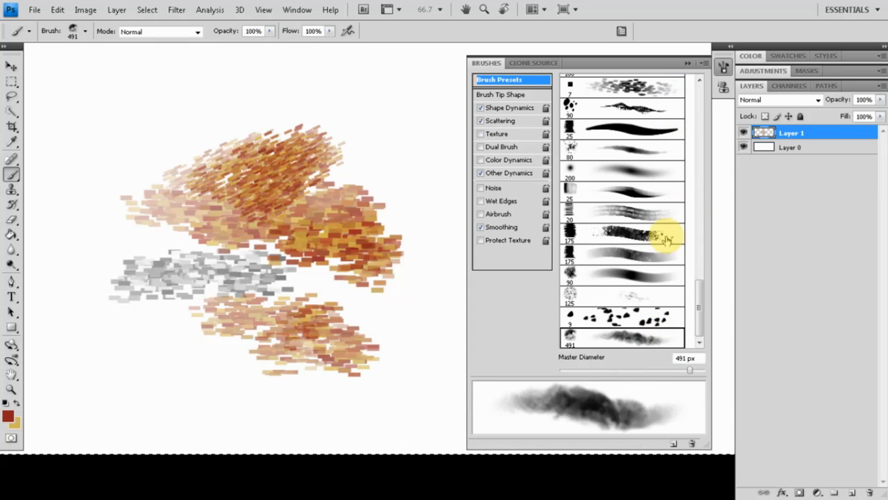
click(670, 110)
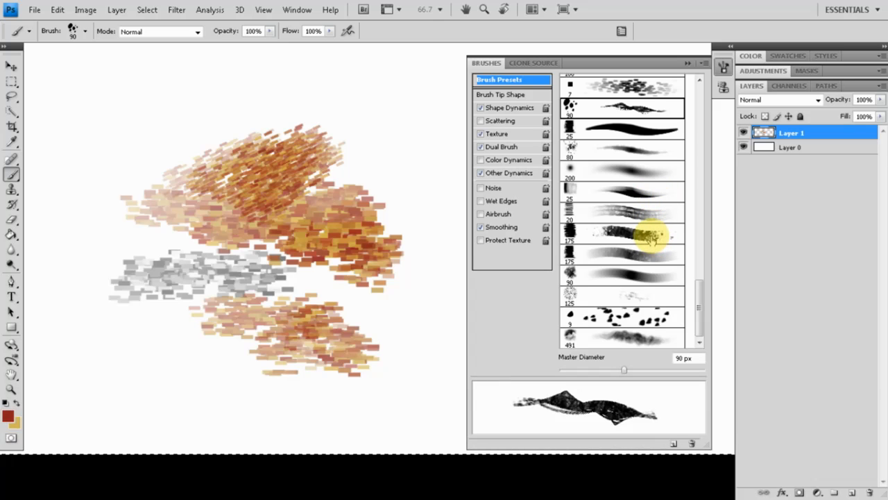
click(648, 236)
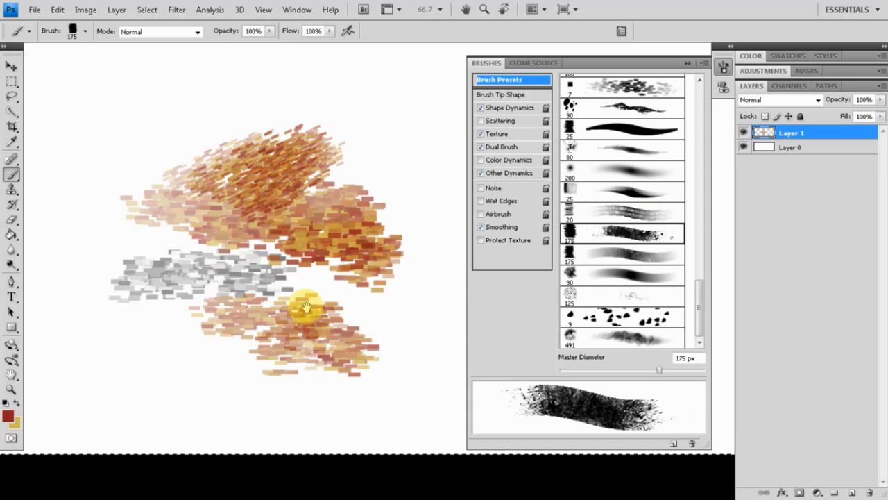
Step: Clear the colored patches from Layer 1 and paint a large dark red textured area with the 175 px spattered brush
drag(305, 309, 312, 297)
key(Delete)
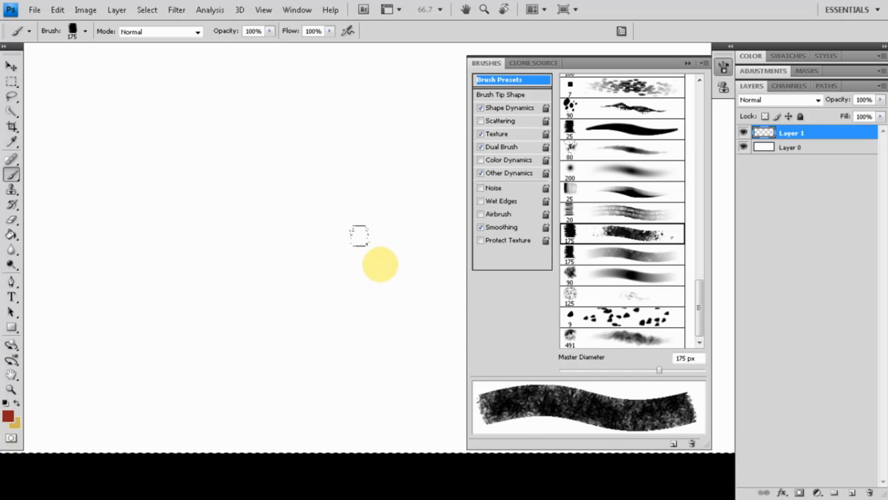
key(ctrl+d)
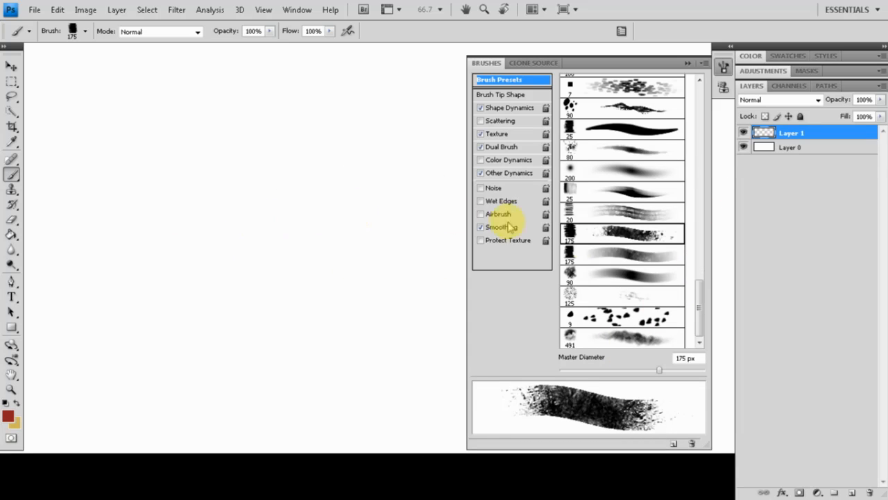
drag(131, 233, 378, 222)
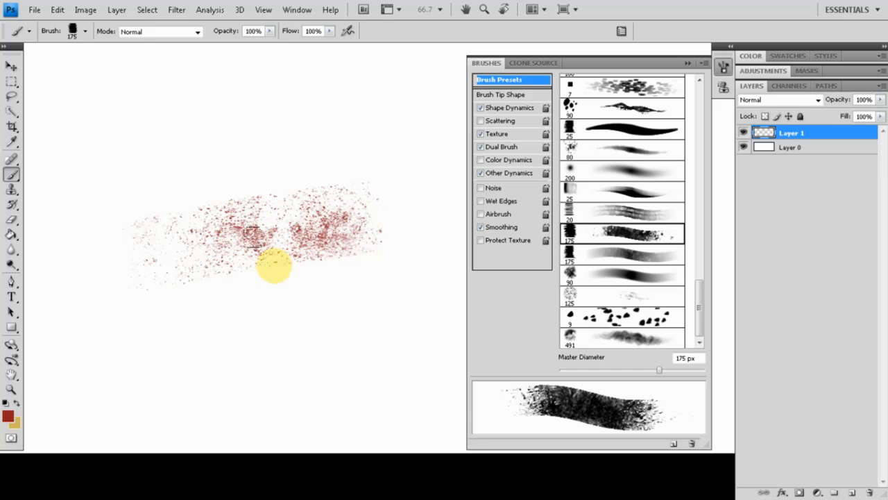
mouse_move(319, 233)
mouse_down()
mouse_move(387, 226)
mouse_move(173, 263)
mouse_move(254, 268)
mouse_move(280, 175)
mouse_move(221, 157)
mouse_move(271, 161)
mouse_move(188, 176)
mouse_move(335, 165)
mouse_move(216, 189)
mouse_up()
mouse_move(236, 218)
mouse_down()
mouse_move(143, 254)
mouse_move(321, 268)
mouse_move(361, 287)
mouse_move(375, 312)
mouse_up()
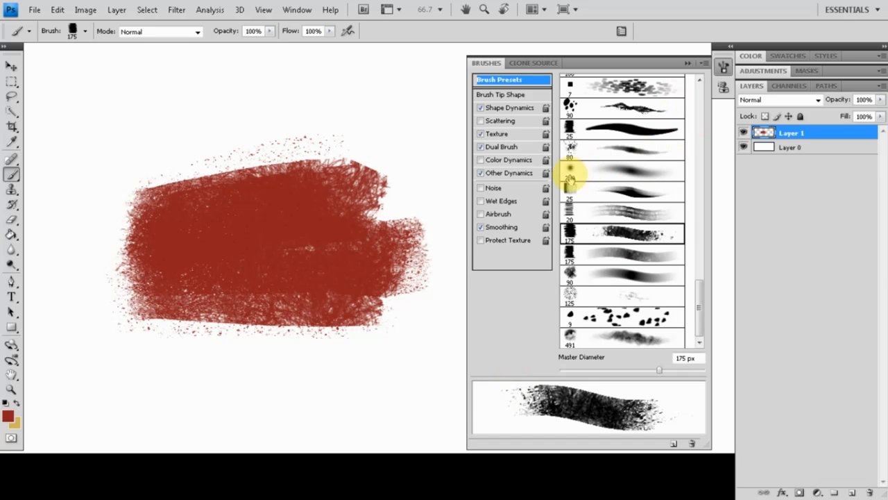
Step: Review the spattered brush's Texture, Dual Brush, Shape Dynamics and Other Dynamics settings
click(498, 134)
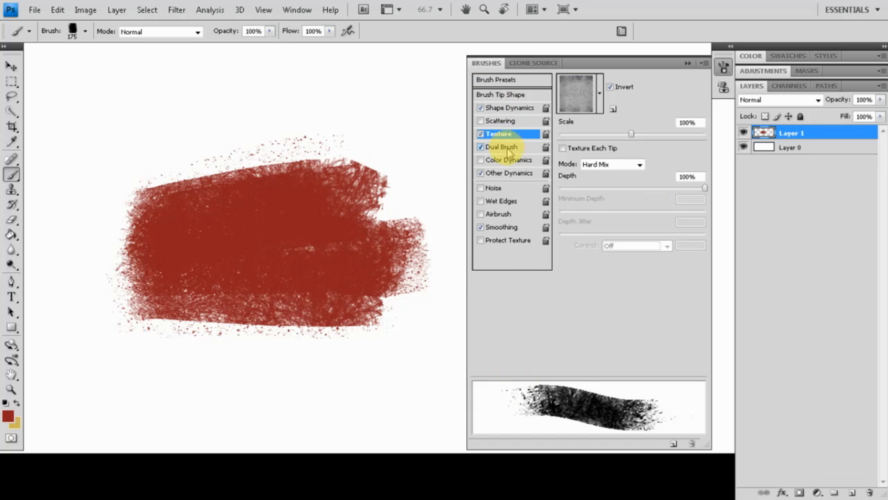
click(502, 147)
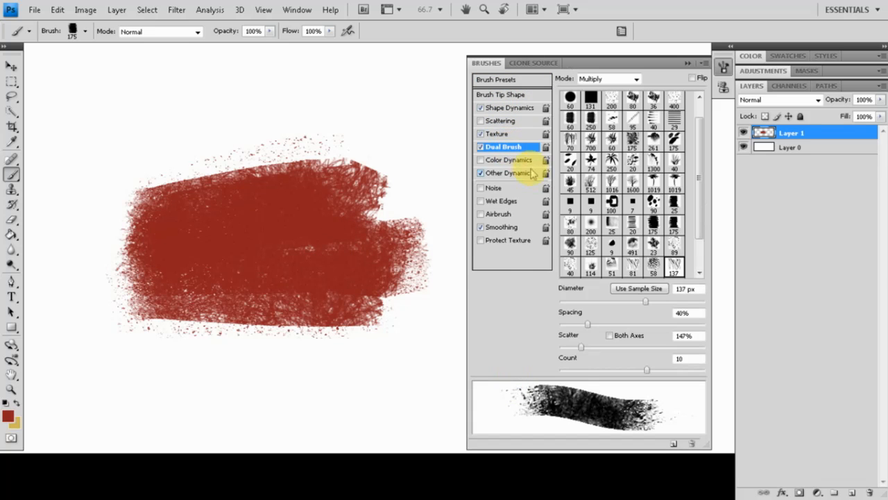
click(510, 108)
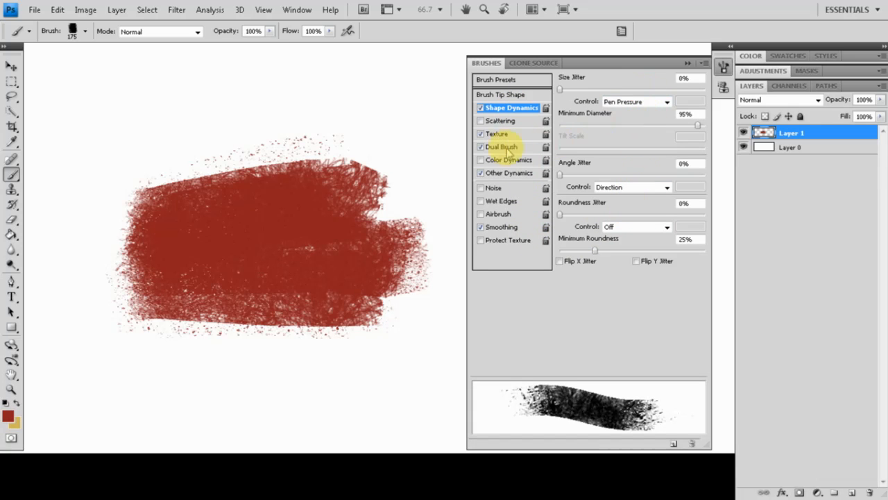
click(505, 173)
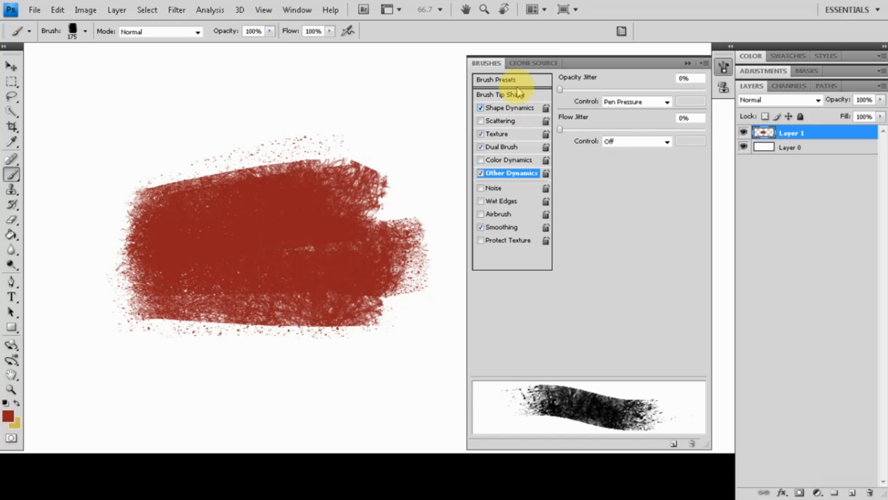
Step: Choose the 25 px tapered brush preset and clear the red textured area from Layer 1
click(517, 80)
click(645, 186)
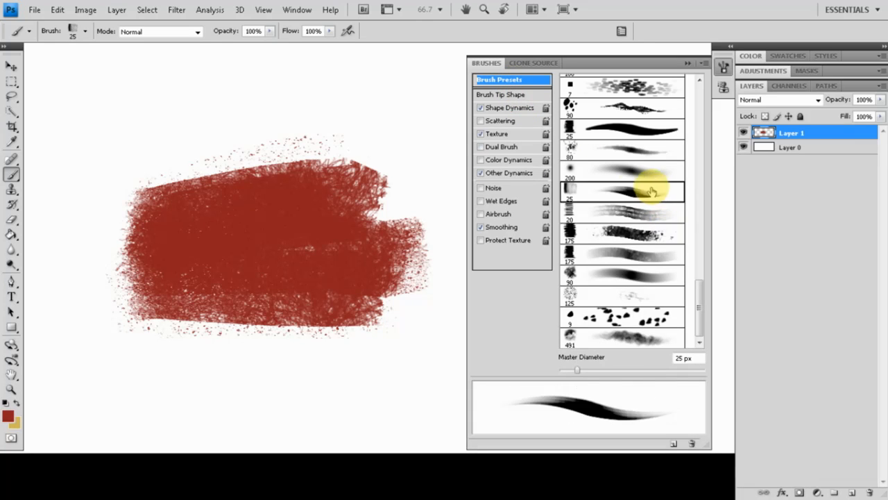
key(ctrl+a)
key(Delete)
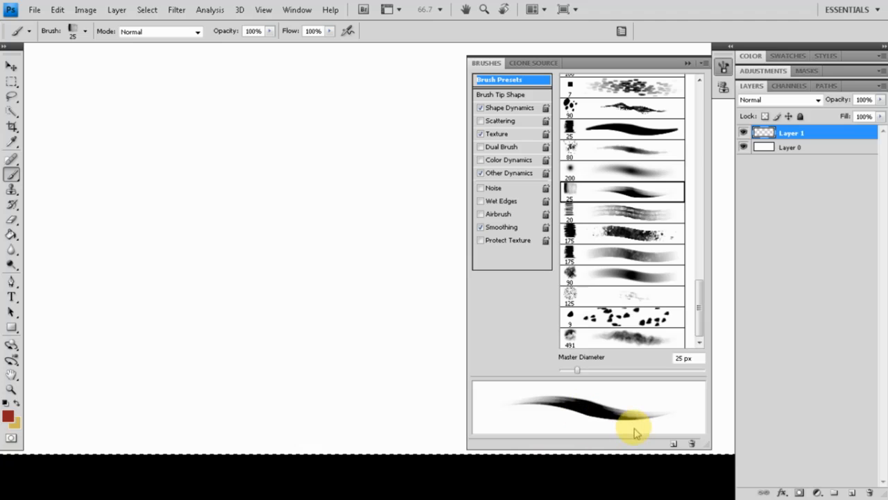
Step: Paint dark red test strokes of varying thickness with the 25 px brush, and display its tip shape settings
mouse_move(151, 276)
mouse_down()
mouse_move(319, 192)
mouse_move(351, 198)
mouse_move(249, 300)
mouse_up()
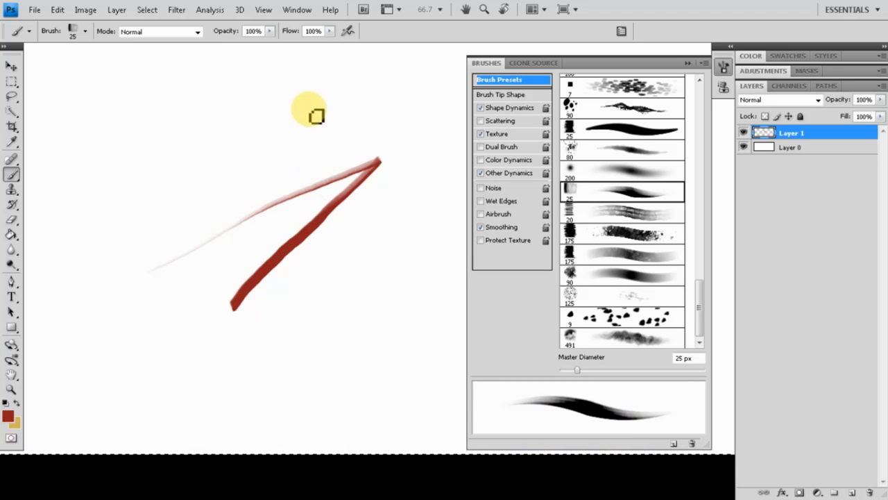
mouse_move(327, 85)
mouse_down()
mouse_move(272, 227)
mouse_move(323, 156)
mouse_up()
mouse_move(316, 196)
mouse_down()
mouse_move(303, 215)
mouse_move(329, 239)
mouse_move(308, 286)
mouse_up()
drag(310, 255, 340, 268)
drag(320, 230, 310, 246)
mouse_move(328, 233)
mouse_down()
mouse_move(319, 248)
mouse_move(408, 179)
mouse_move(414, 184)
mouse_up()
mouse_move(412, 212)
mouse_down()
mouse_move(401, 294)
mouse_move(434, 272)
mouse_up()
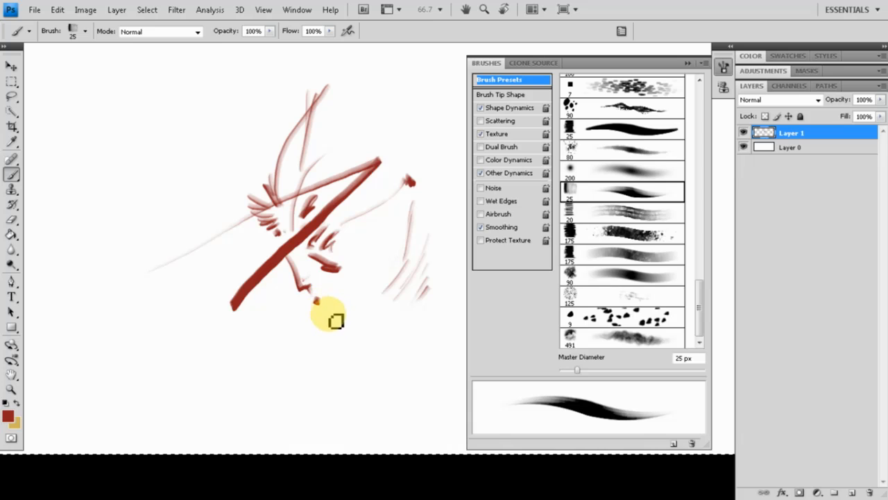
drag(409, 181, 434, 241)
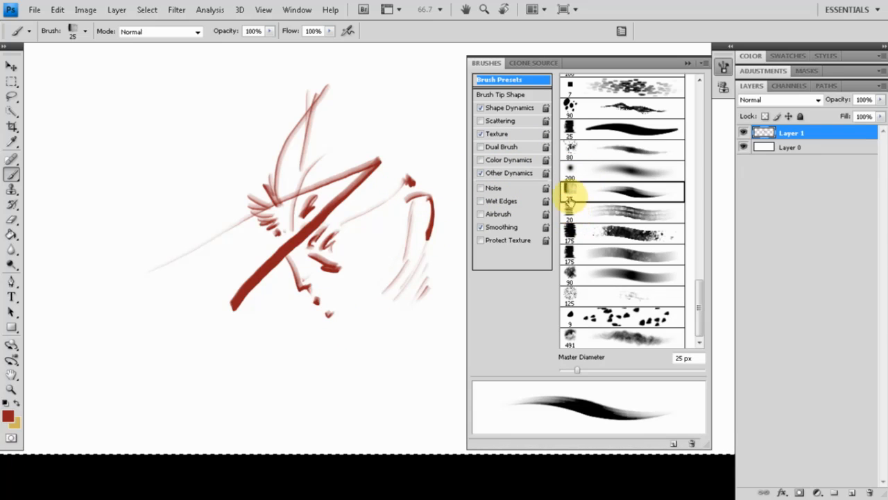
click(509, 95)
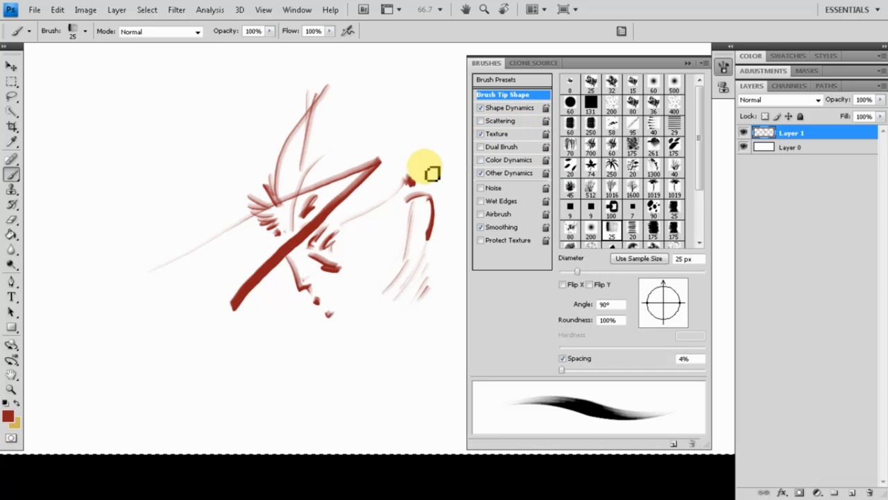
Step: Switch to Windows Explorer, browse the image files in the Resources\Brushes folder as thumbnails, and return to Photoshop
key(Tab)
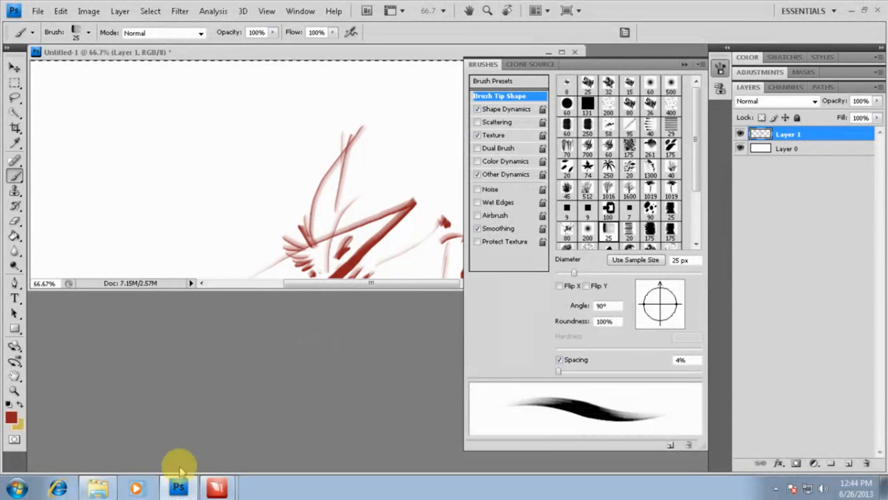
click(100, 486)
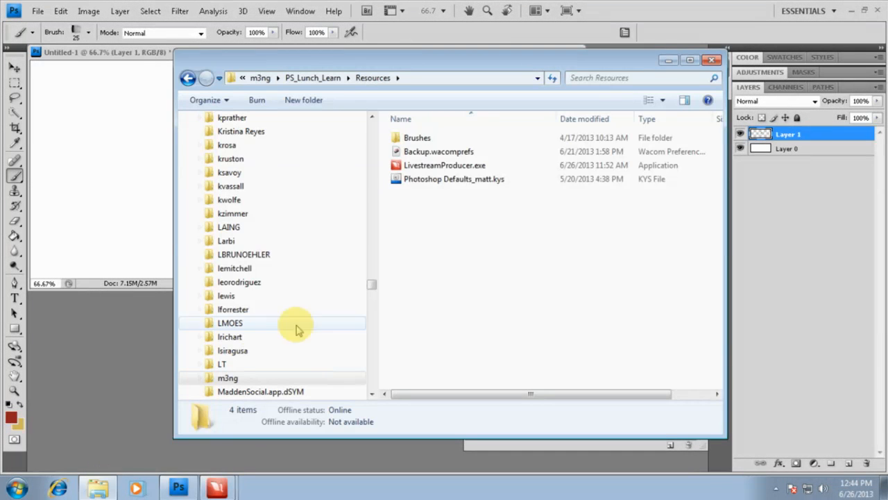
double_click(409, 138)
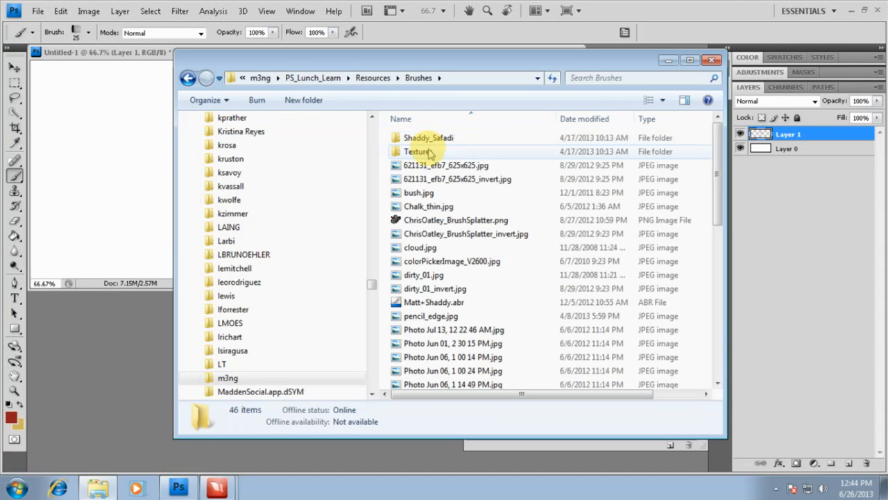
click(664, 101)
click(708, 39)
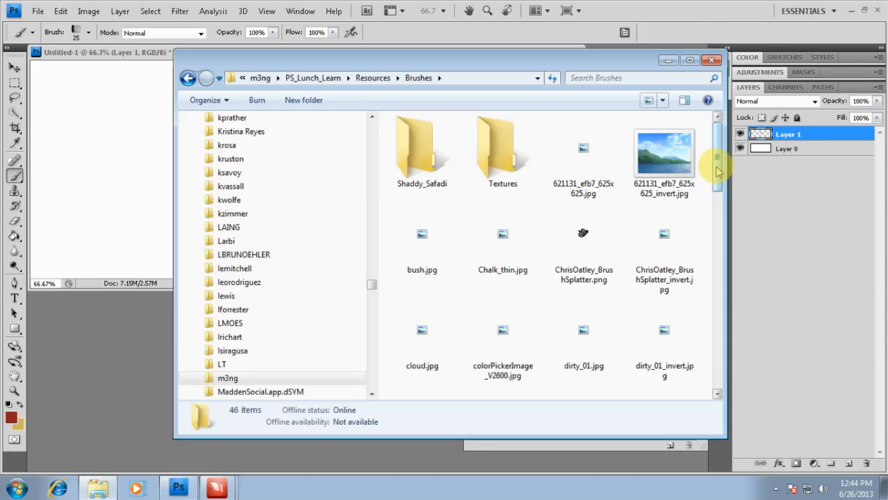
drag(719, 173, 710, 222)
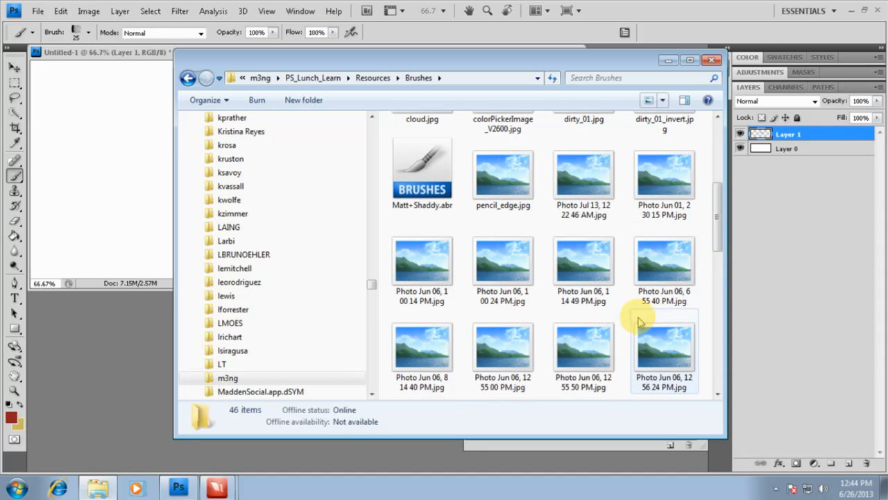
click(662, 102)
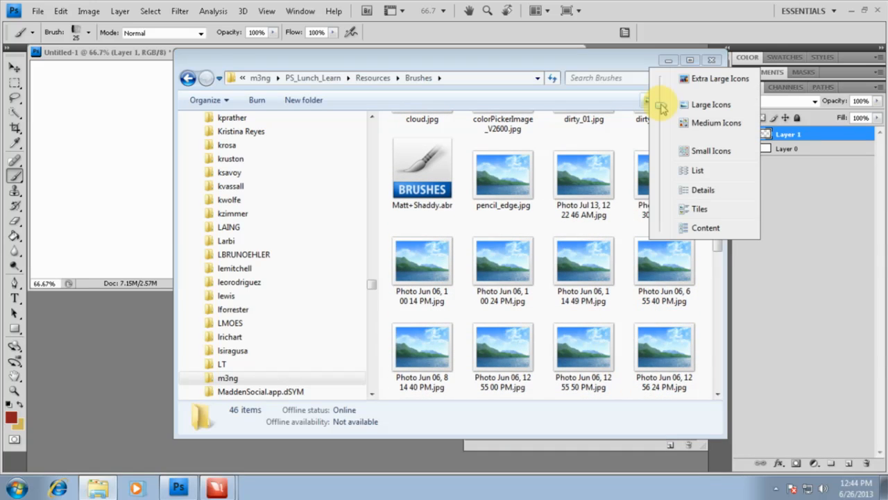
click(666, 59)
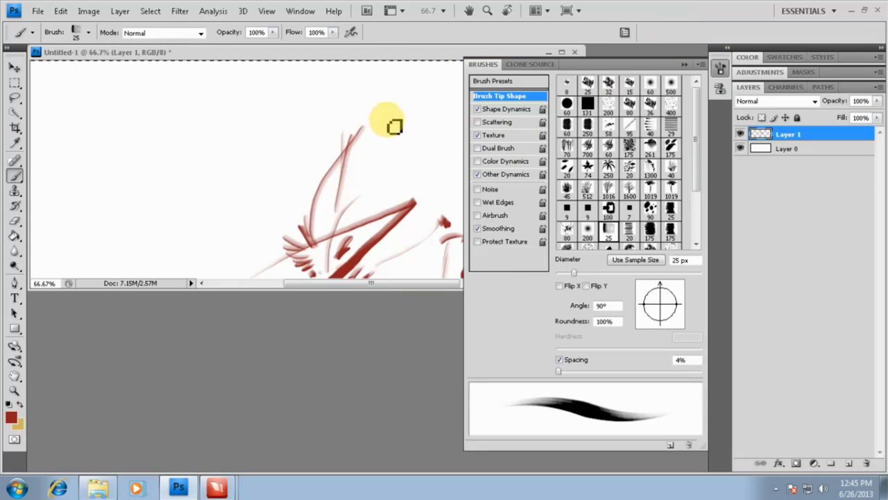
Step: Return the canvas to full-screen view and enlarge the tapered brush to 600 px
key(f)
key(])
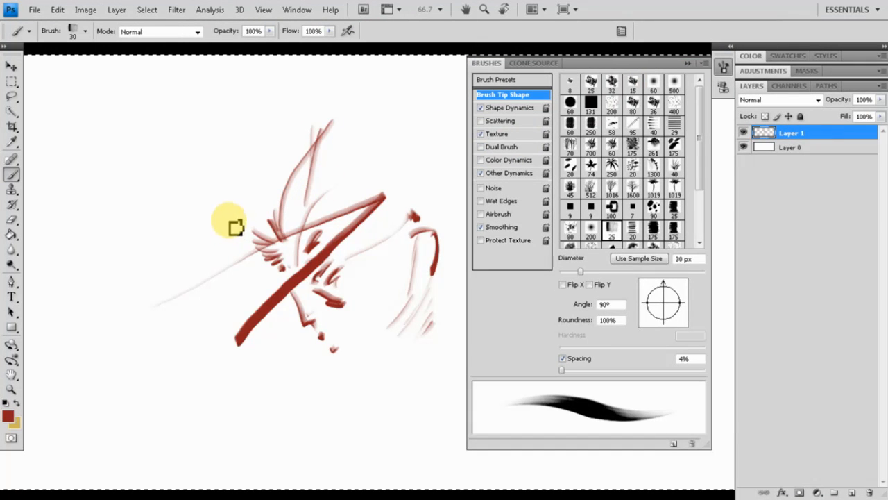
key(])
key(])
key(])
key(])
key(])
key(])
key(])
key(])
key(])
key(])
key(])
key(])
key(])
key(])
key(])
key(])
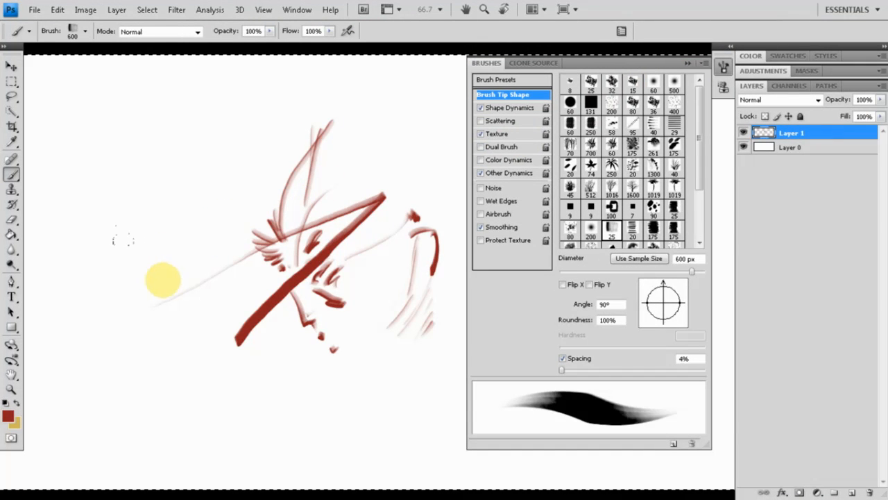
Step: Paint overlapping broad dark red test strokes across the existing marks with the 600 px tapered brush
click(162, 281)
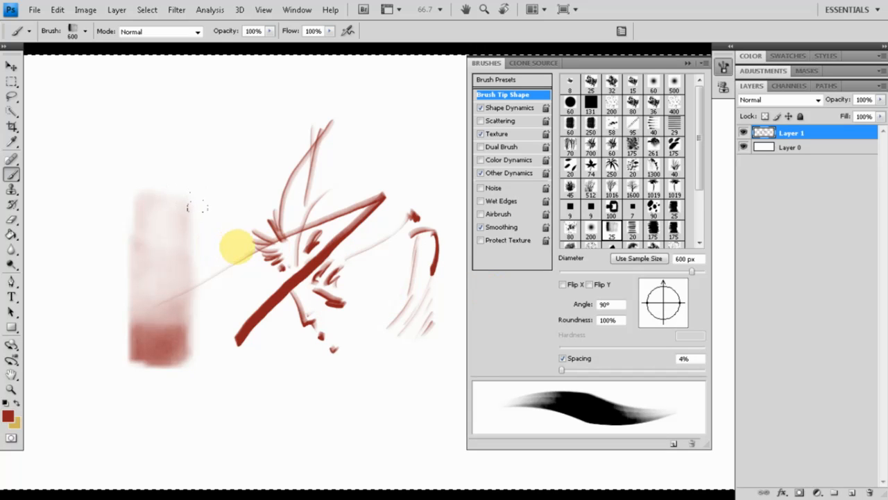
click(237, 247)
click(214, 260)
mouse_move(216, 254)
mouse_down()
mouse_move(407, 263)
mouse_move(343, 258)
mouse_up()
drag(87, 276, 365, 275)
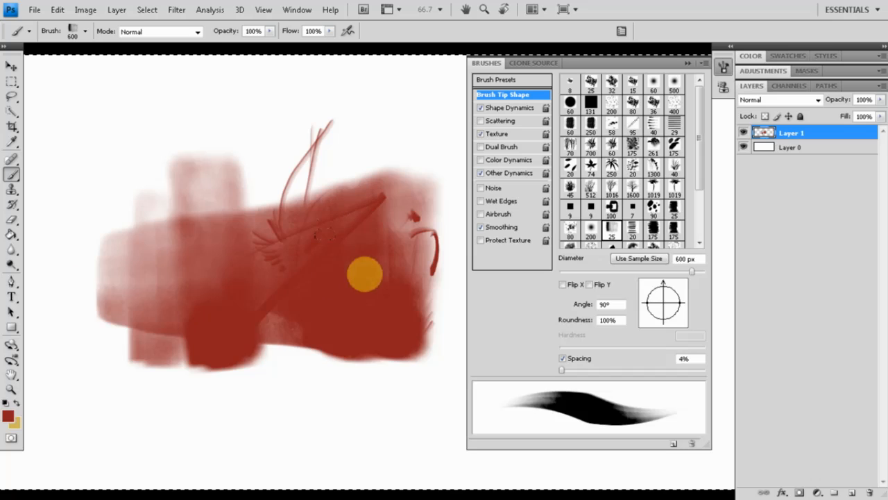
mouse_move(81, 345)
mouse_down()
mouse_move(235, 370)
mouse_move(405, 375)
mouse_move(439, 355)
mouse_up()
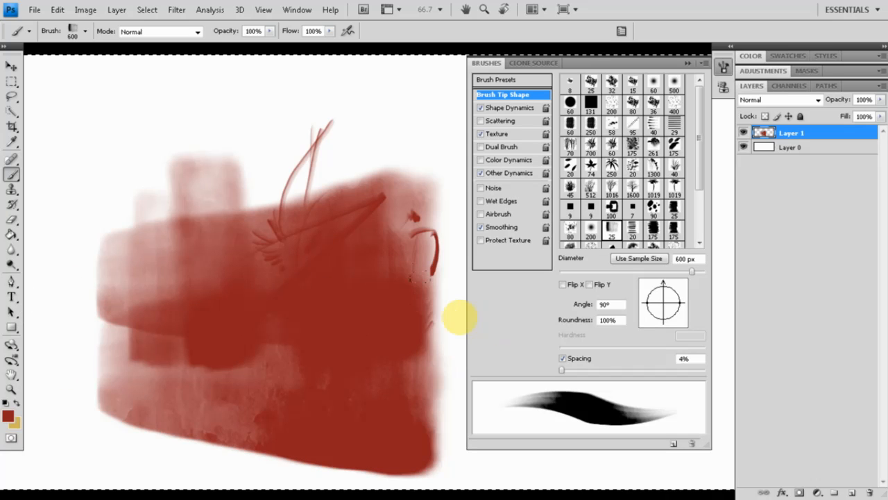
Step: Clear Layer 1 and paint two horizontal dark red bands, a wide one at 600 px and a thinner one above at 250 px
key(Delete)
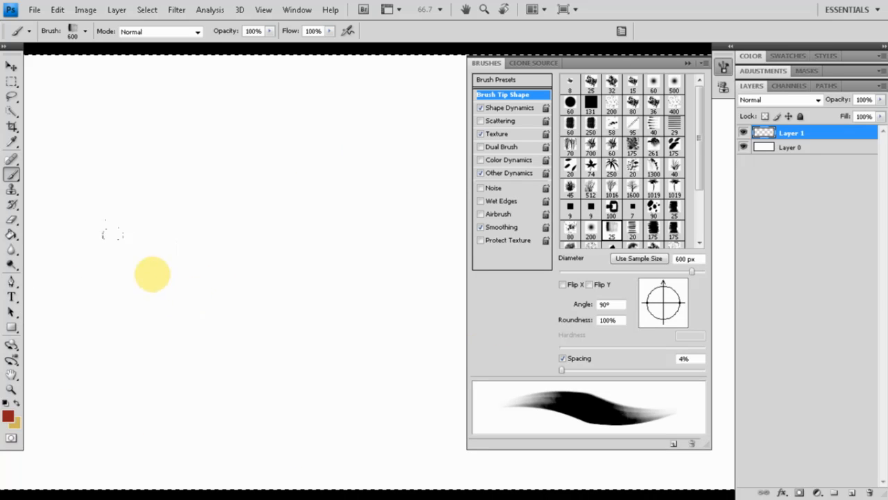
drag(99, 275, 440, 287)
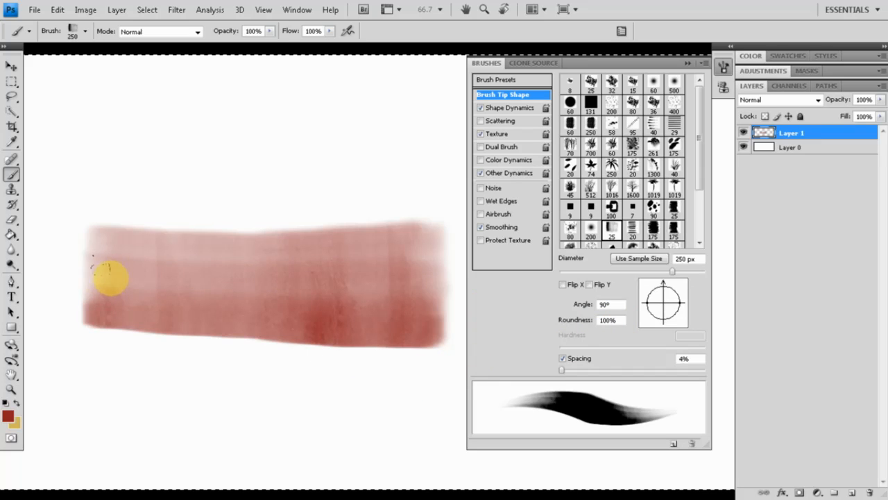
drag(153, 136, 375, 139)
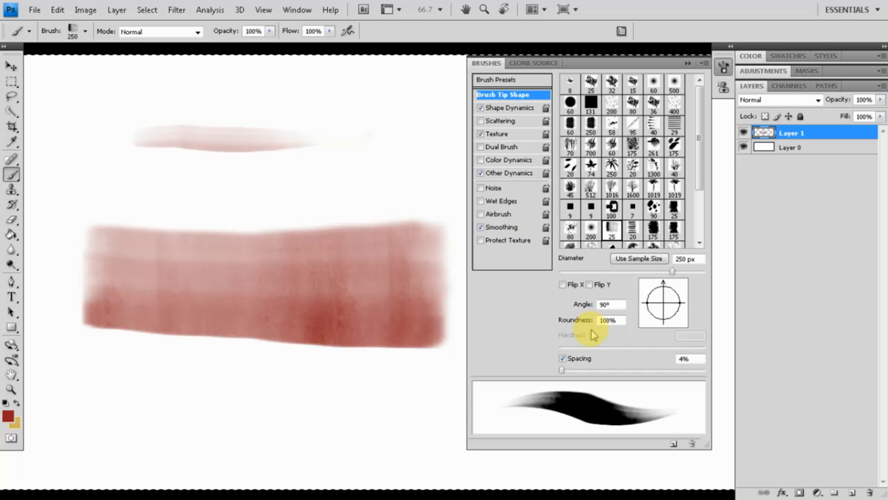
Step: Set the tip spacing to 66% and paint several ribbed test strokes between the two red bands
drag(563, 371, 607, 369)
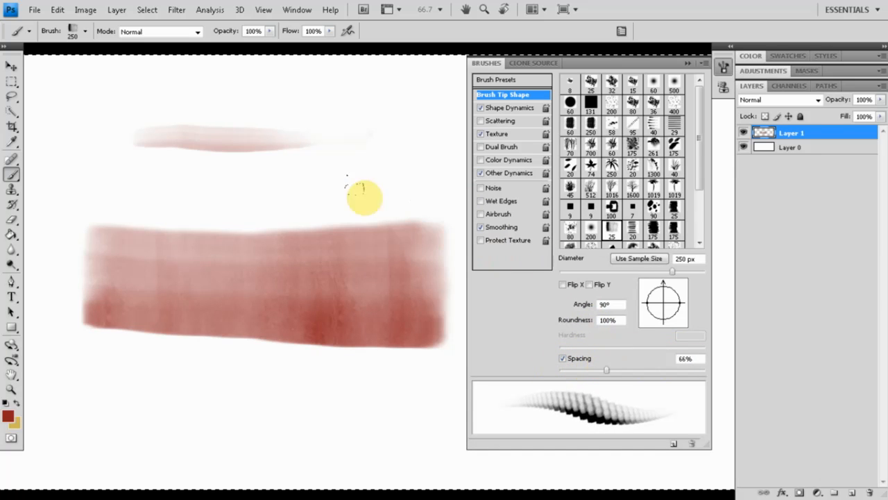
drag(297, 167, 446, 192)
drag(232, 188, 436, 198)
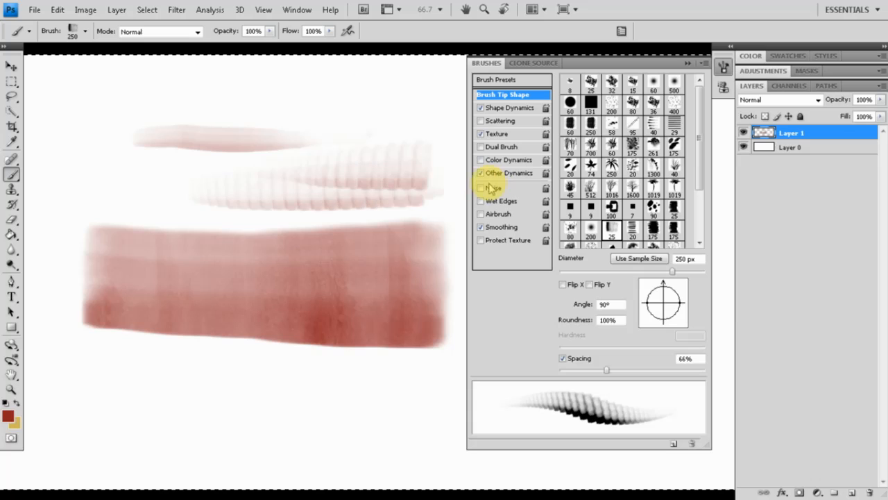
drag(201, 214, 365, 217)
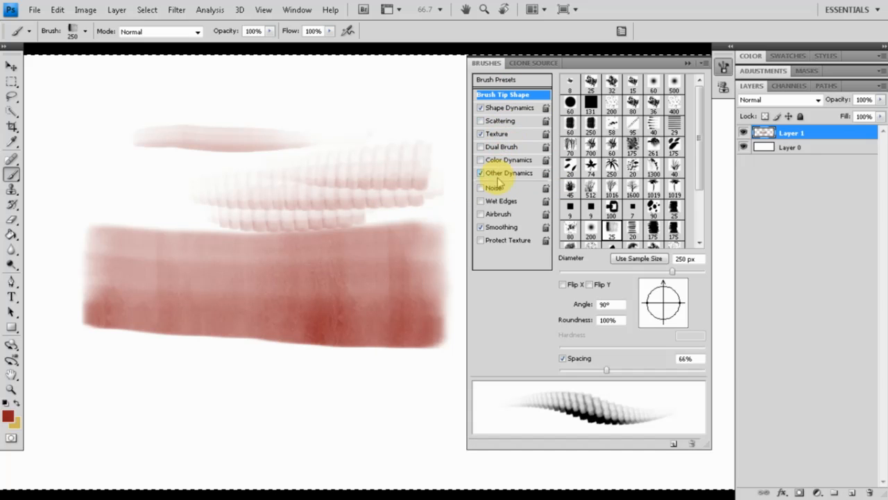
Step: Turn off Other Dynamics, Texture and Shape Dynamics, and stamp the bare brush tip once below the wide red band
click(512, 173)
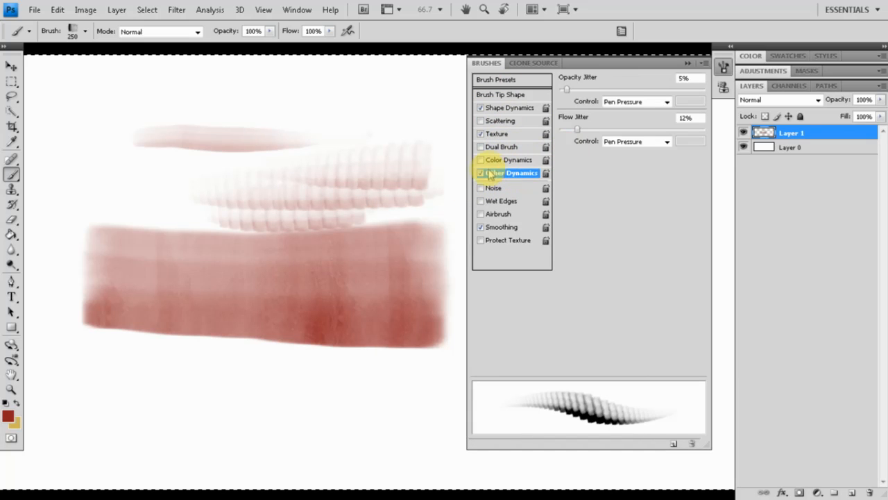
click(480, 173)
click(480, 133)
click(480, 107)
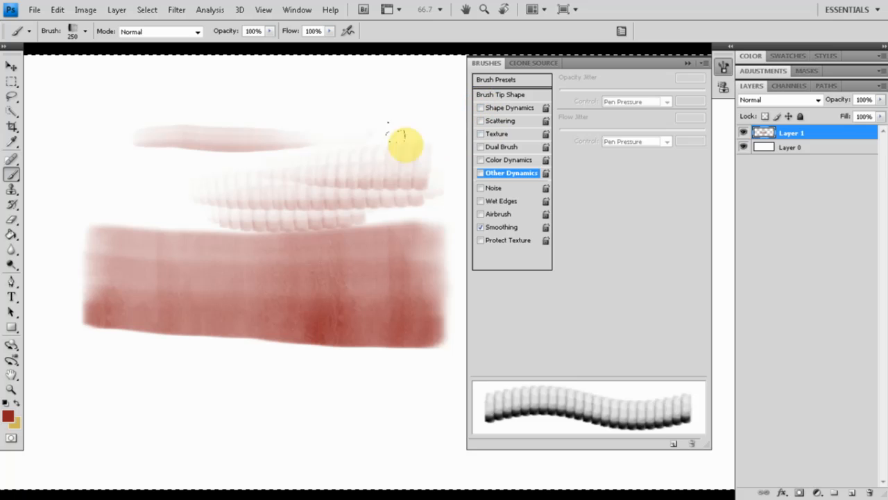
drag(211, 444, 212, 359)
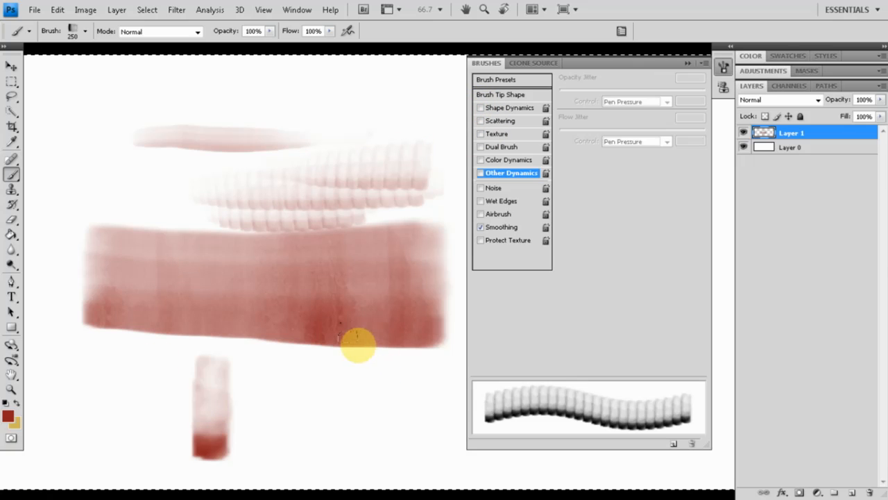
Step: Stamp the bare 250 px tip on a cleared Layer 1 in dark red and default black, and erase the stamps
key(Delete)
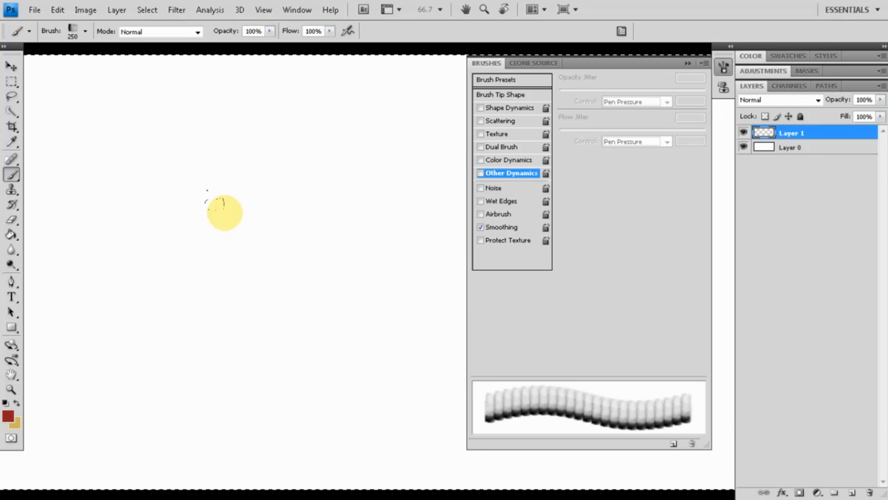
drag(223, 212, 224, 247)
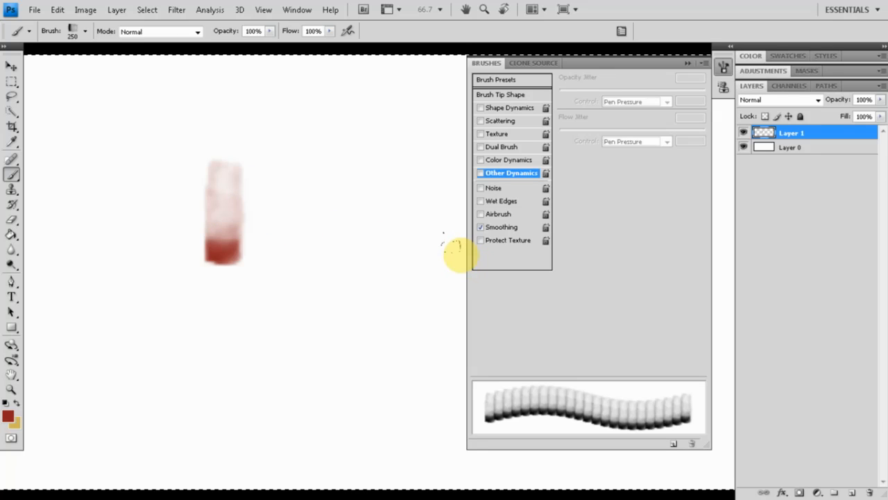
key(d)
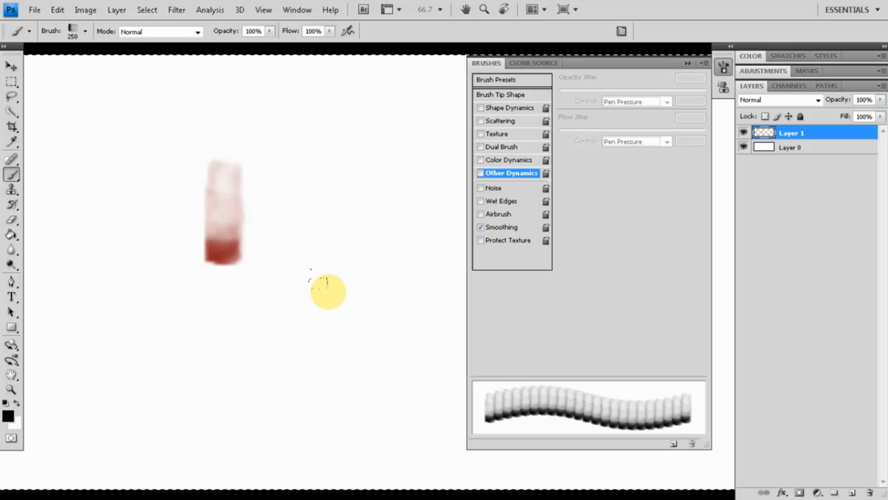
drag(331, 291, 331, 326)
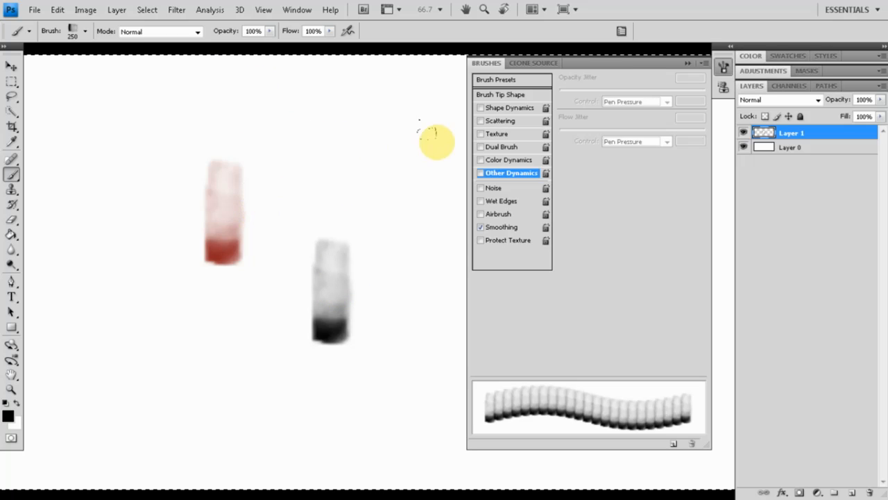
drag(416, 97, 416, 179)
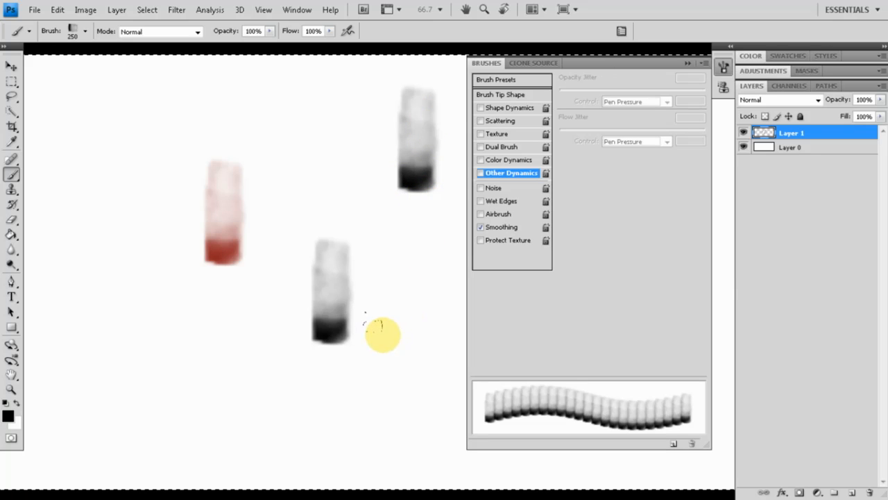
key(Delete)
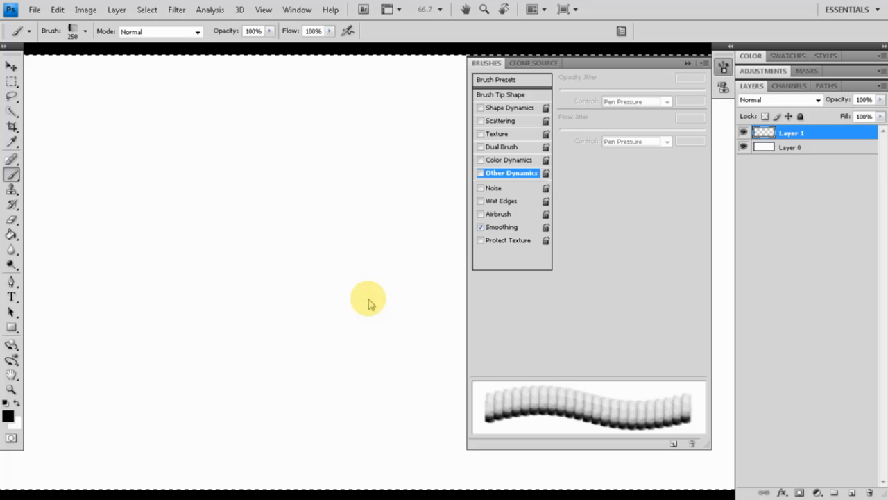
Step: Choose the 90 px preset Sampled Brush 1 52, keep its name, and paint a diagonal black test stroke
click(504, 79)
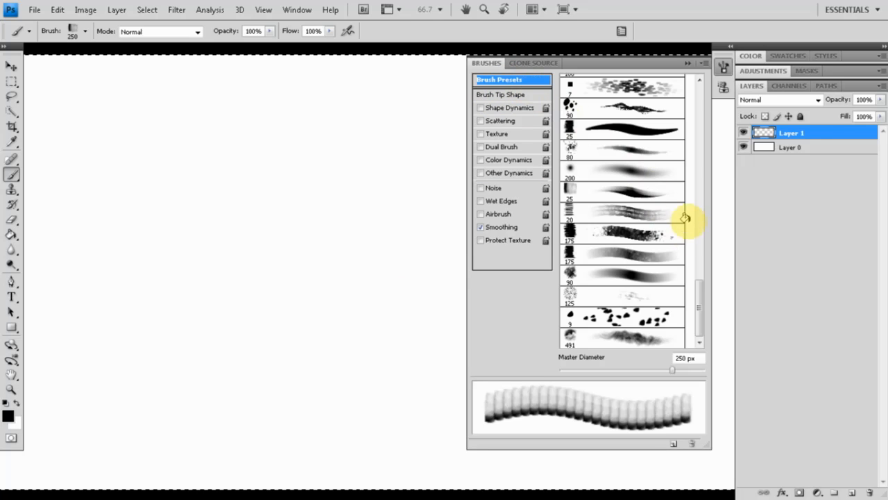
scroll(697, 300, up, 5)
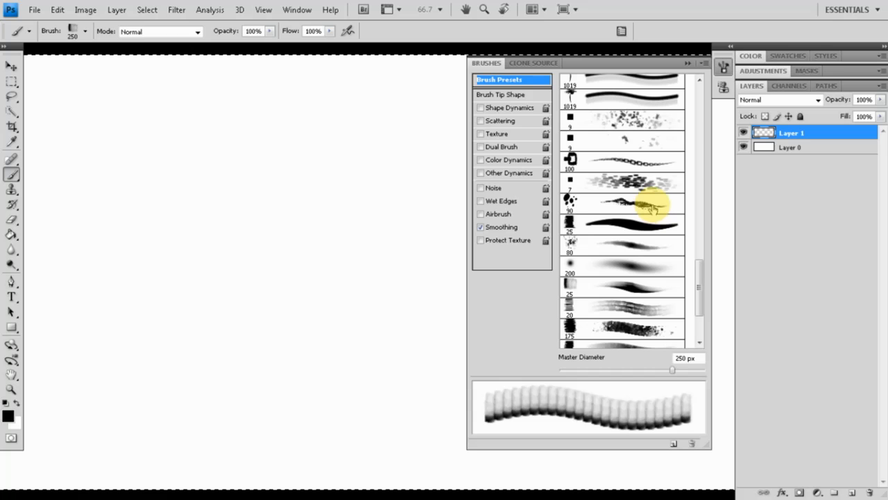
double_click(644, 201)
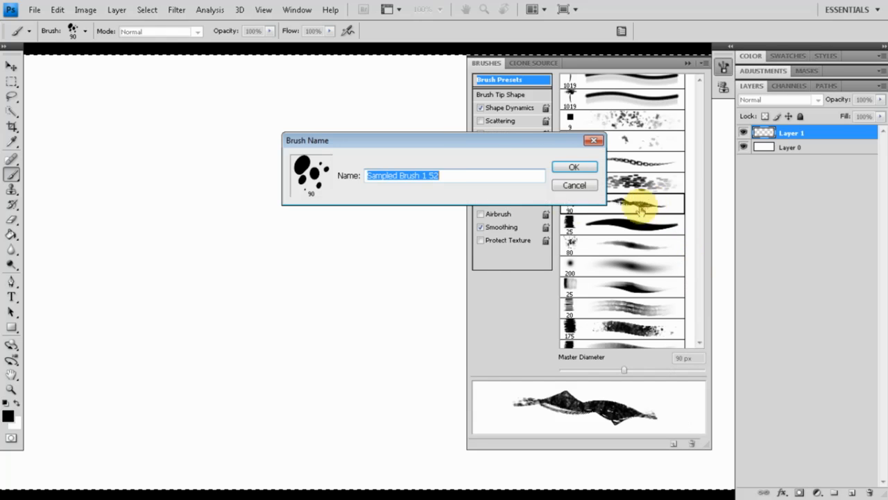
click(570, 169)
mouse_move(316, 208)
mouse_down()
mouse_move(202, 335)
mouse_move(234, 327)
mouse_up()
Step: Reduce the spotted brush to 50 px, paint a short test stroke, and clear Layer 1
key(bracketleft)
key(bracketleft)
key(bracketleft)
key(bracketleft)
drag(251, 281, 219, 297)
key(Delete)
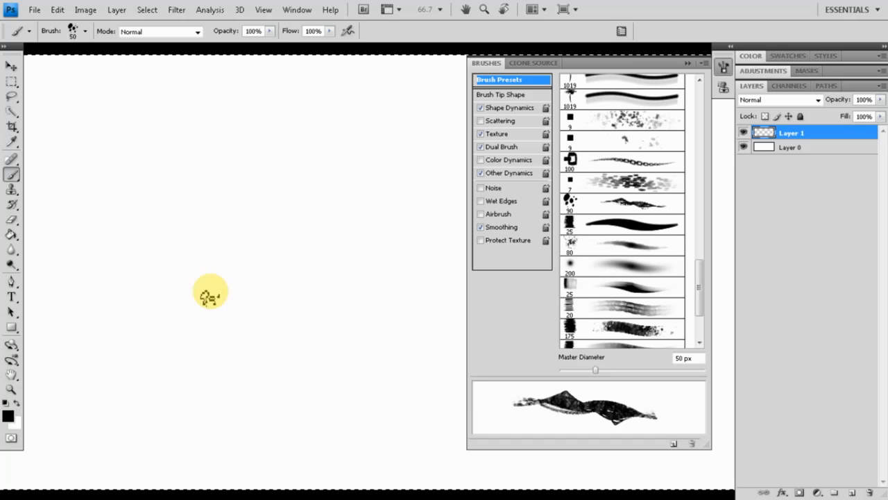
Step: Choose the 25 px tapered brush preset and start a black face profile with a long diagonal line and short curves below it
drag(700, 286, 700, 286)
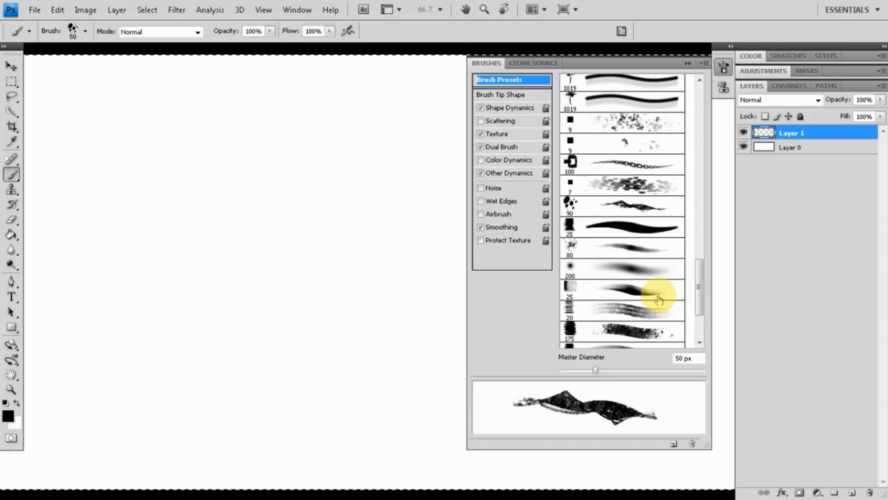
mouse_move(301, 211)
mouse_down()
mouse_move(224, 313)
mouse_move(255, 363)
mouse_up()
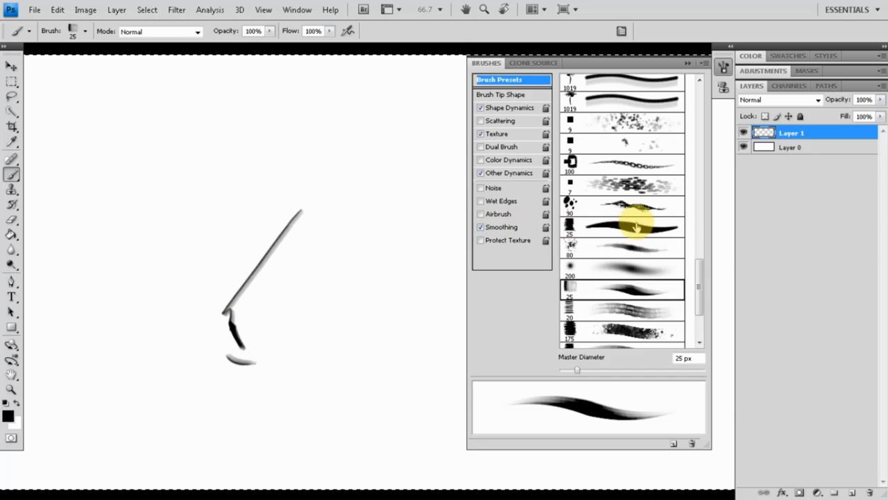
drag(219, 340, 233, 357)
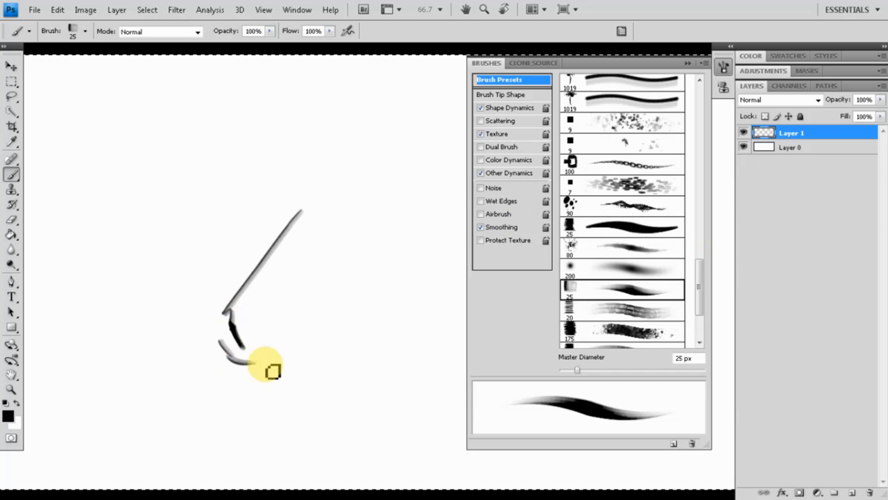
key(f)
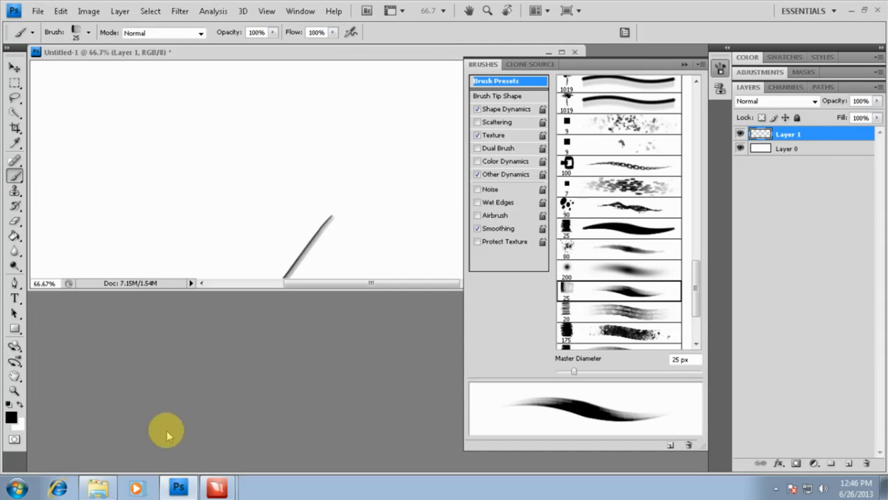
click(58, 489)
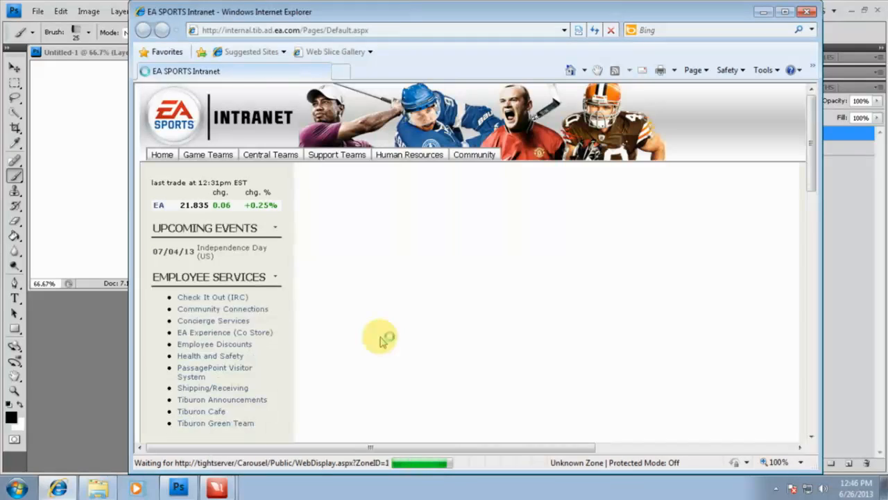
click(356, 30)
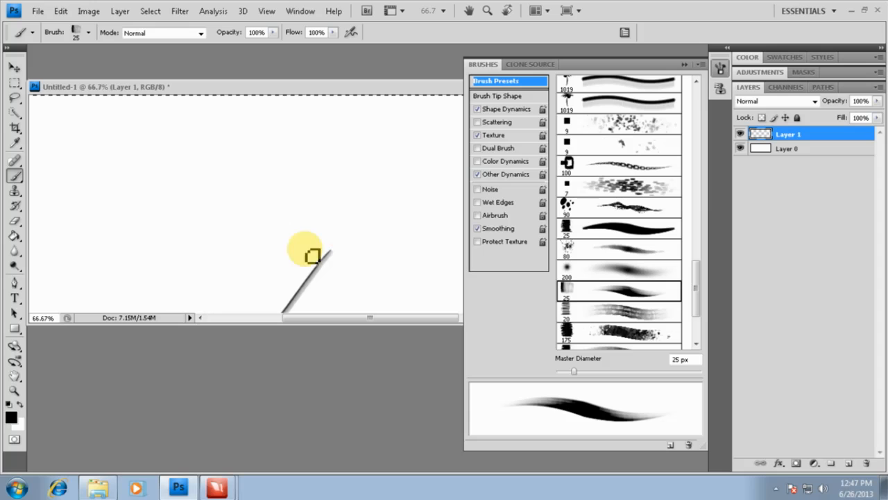
Step: Add short strokes beside the diagonal line, return to full-screen view, and sketch the profile's mouth, chin and jaw
mouse_move(326, 195)
mouse_down()
mouse_move(281, 253)
mouse_move(274, 294)
mouse_move(285, 299)
mouse_move(327, 240)
mouse_up()
key(f)
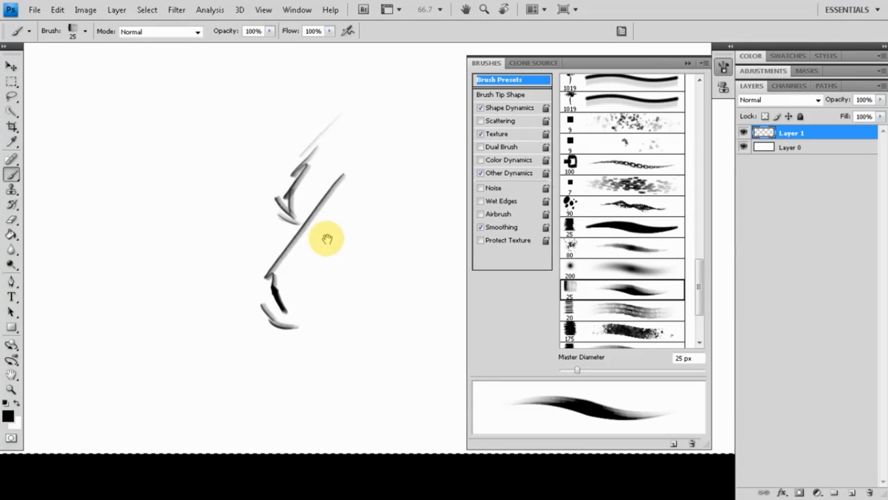
drag(258, 305, 280, 327)
mouse_move(264, 333)
mouse_down()
mouse_move(294, 335)
mouse_move(301, 358)
mouse_move(331, 380)
mouse_move(345, 410)
mouse_move(398, 437)
mouse_move(417, 430)
mouse_move(437, 390)
mouse_up()
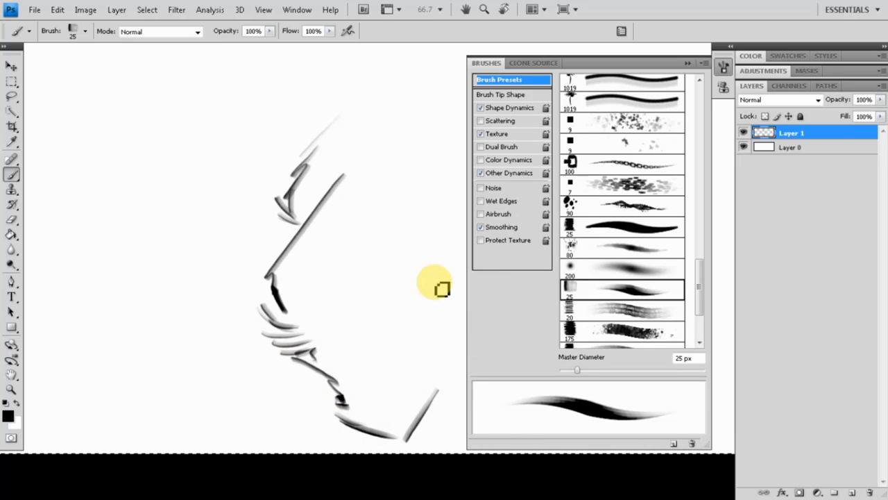
Step: Sketch the head's ear and the curved top of the skull with the 25 px tapered brush
mouse_move(415, 276)
mouse_down()
mouse_move(429, 254)
mouse_move(451, 258)
mouse_move(447, 305)
mouse_up()
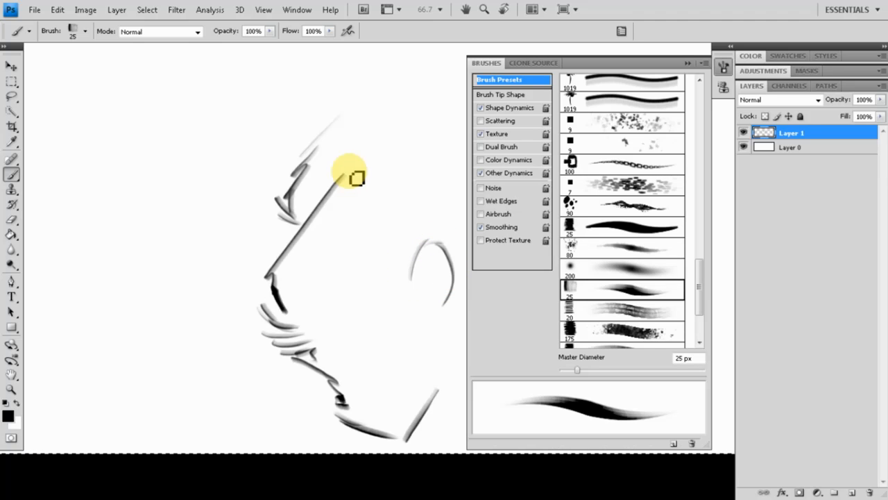
mouse_move(341, 188)
mouse_down()
mouse_move(450, 191)
mouse_move(456, 210)
mouse_up()
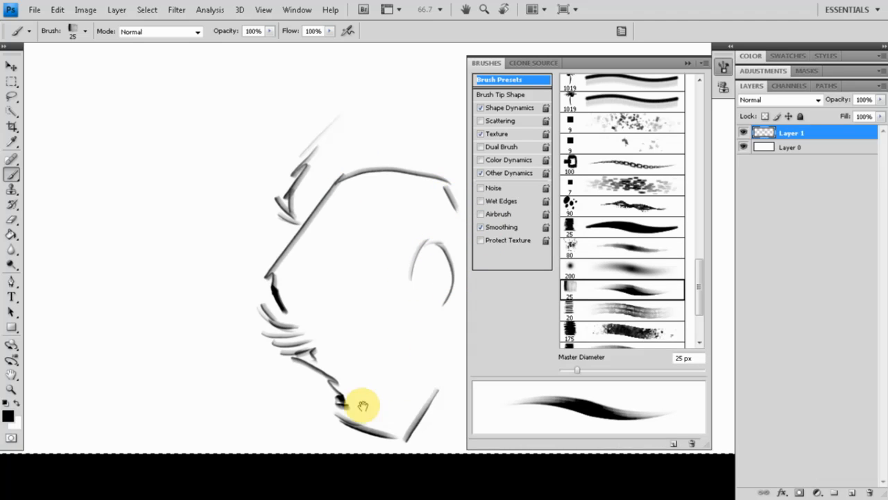
drag(362, 405, 310, 376)
drag(368, 279, 378, 252)
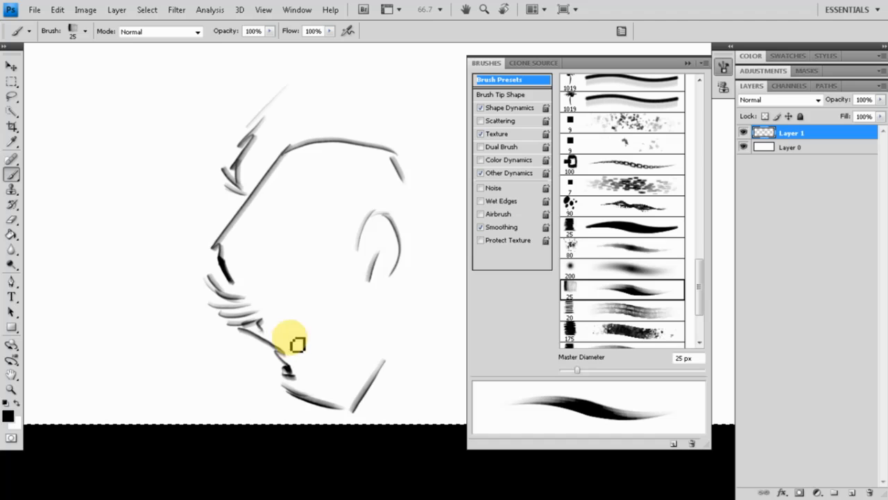
mouse_move(297, 342)
mouse_down()
mouse_move(338, 353)
mouse_move(328, 319)
mouse_up()
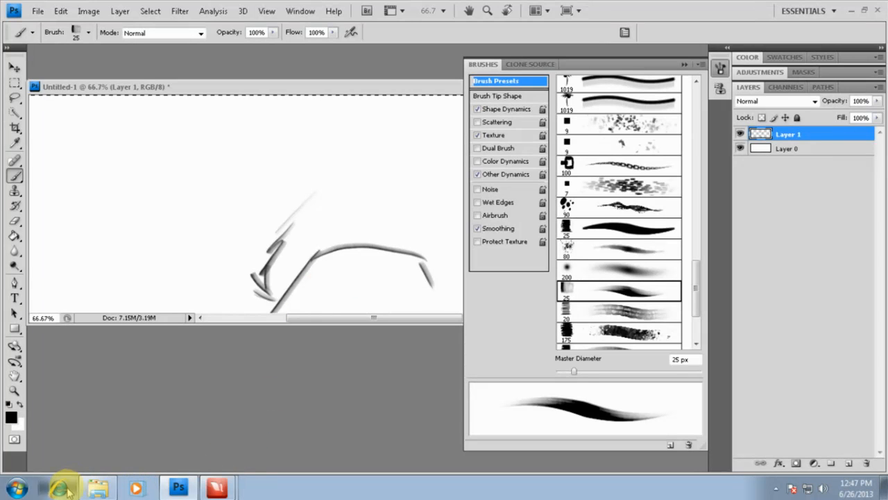
Step: Switch to Internet Explorer and load the Facebook home page in place of the intranet page
click(58, 487)
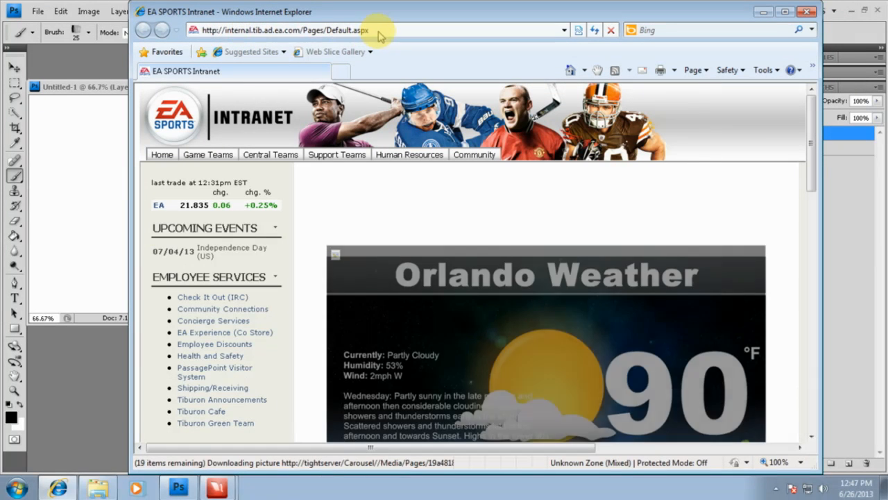
click(378, 32)
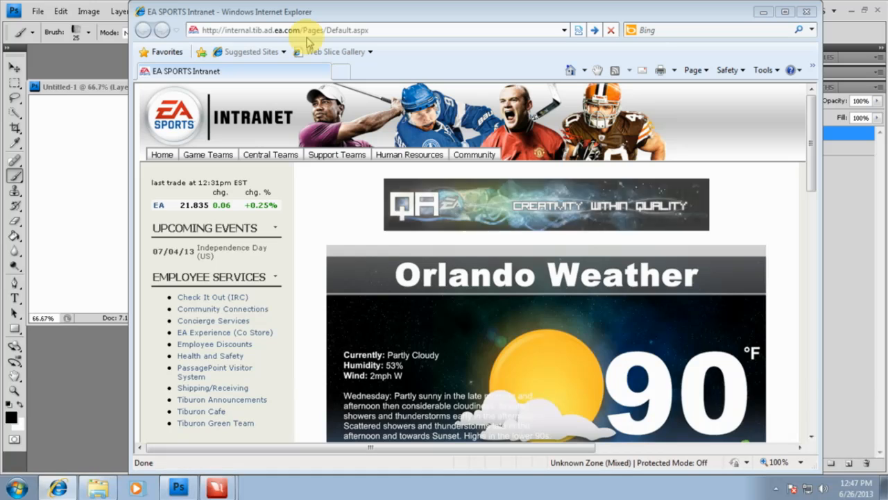
drag(396, 33, 163, 29)
text(facebook)
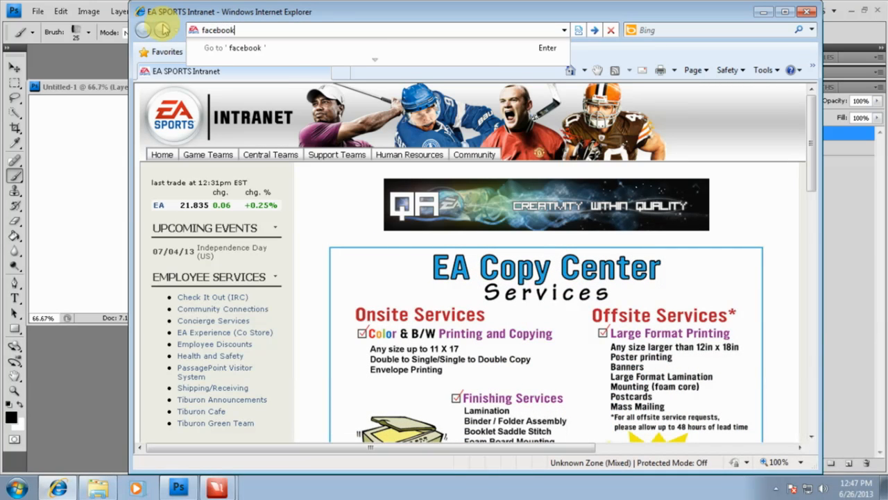
key(Return)
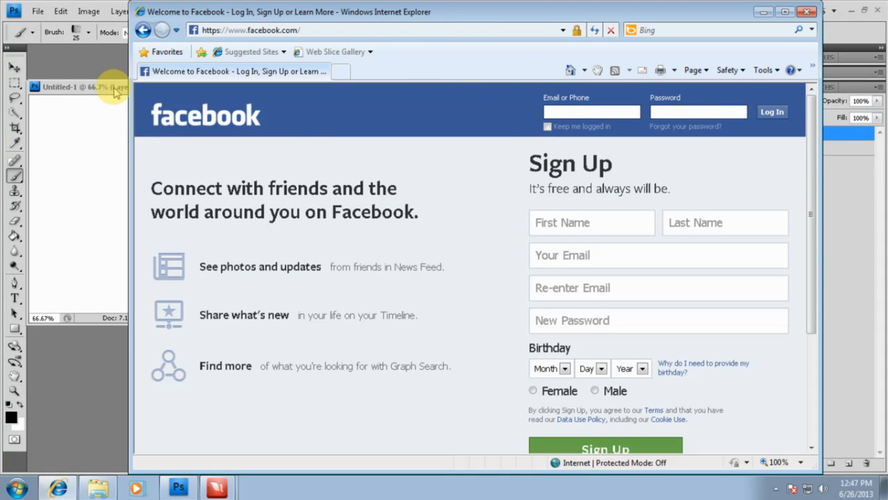
Step: Log in to Facebook with the account's e-mail and password, staying logged in and declining to have the browser remember the password
text(e)
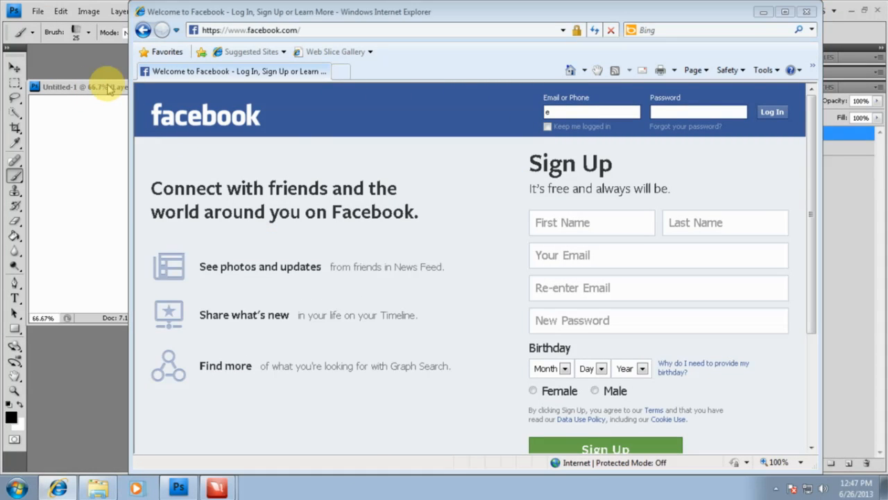
click(558, 112)
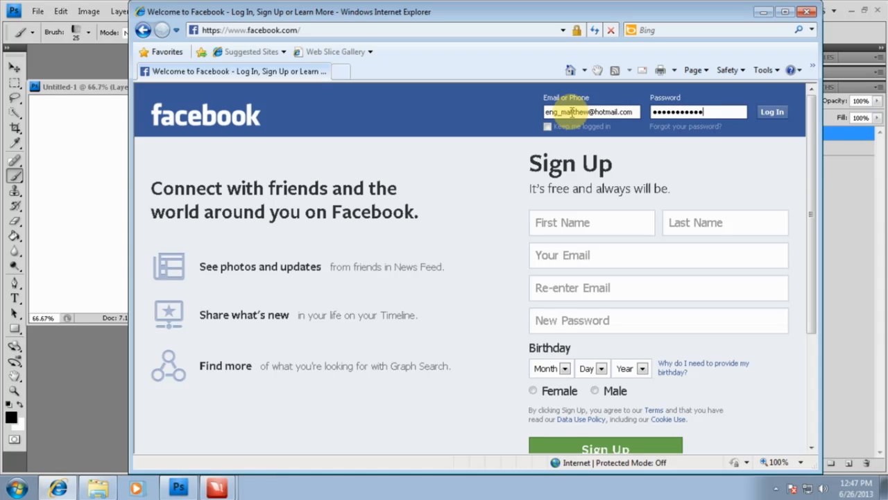
click(548, 126)
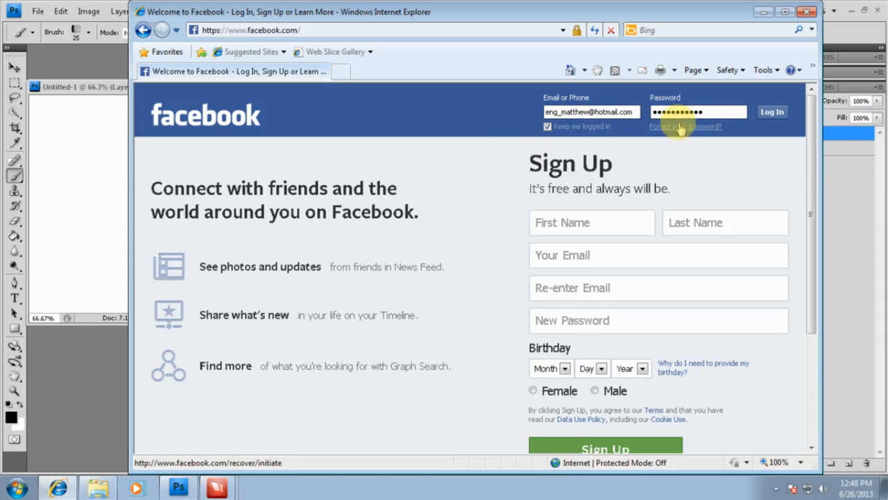
click(772, 114)
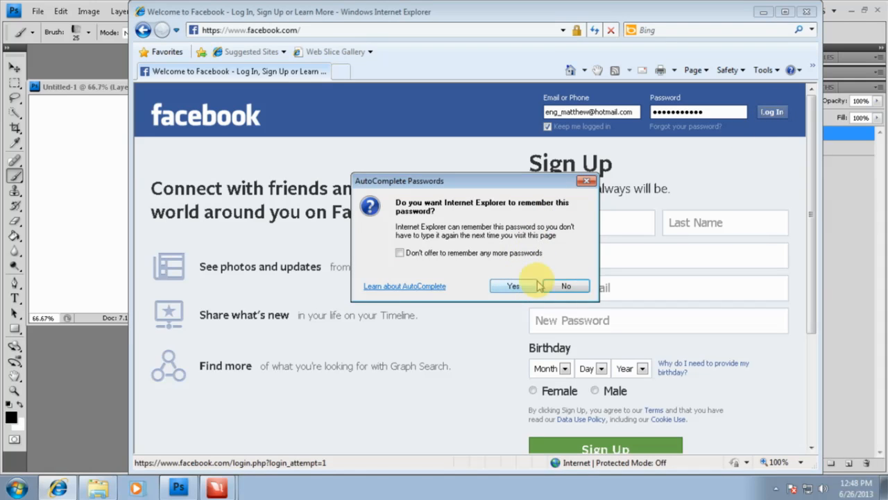
click(562, 285)
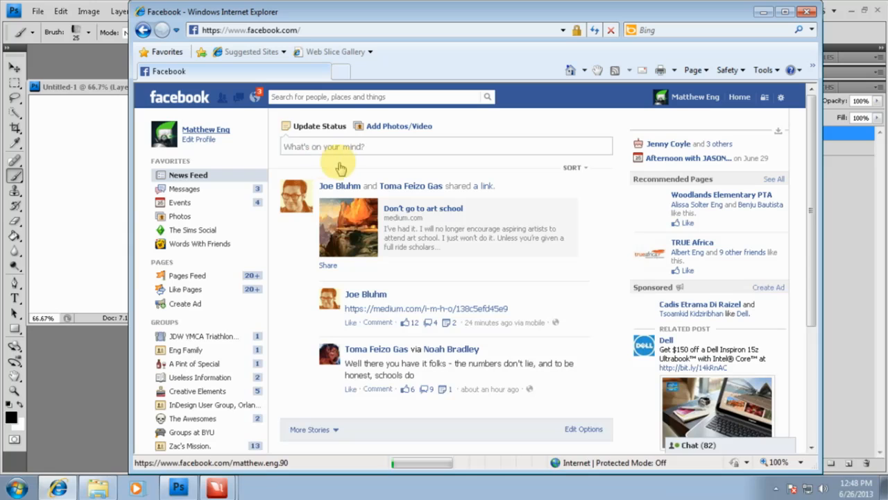
Step: Open the Timeline Photos album among the photo albums of the account's own profile
click(205, 129)
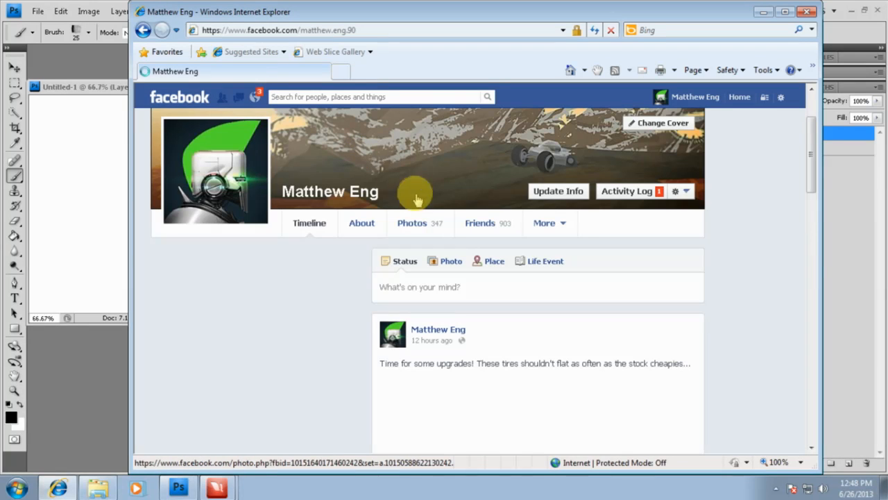
click(414, 224)
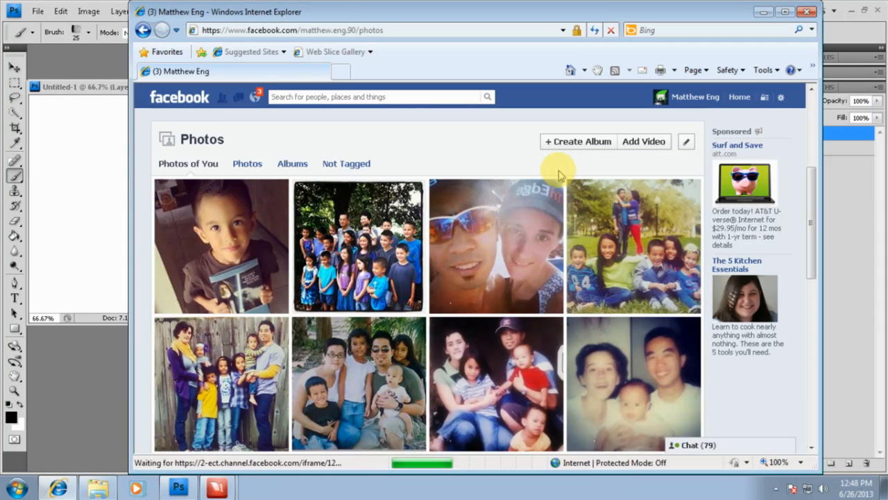
click(292, 165)
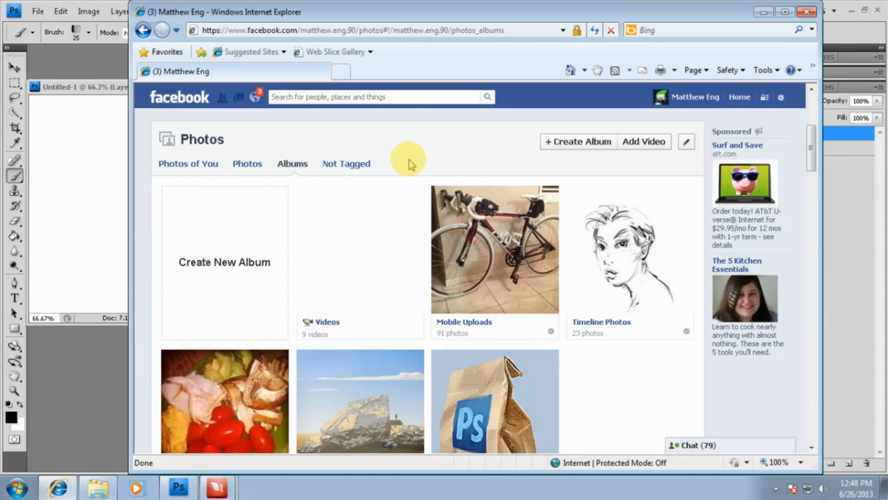
click(605, 262)
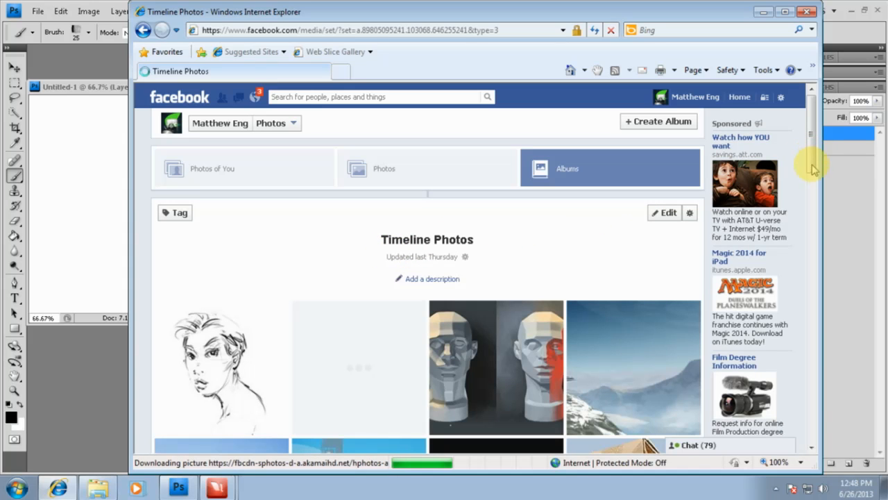
Step: Open the forest path painting in the album and maximize the browser window to examine its brushwork
scroll(813, 154, down, 2)
scroll(813, 154, down, 4)
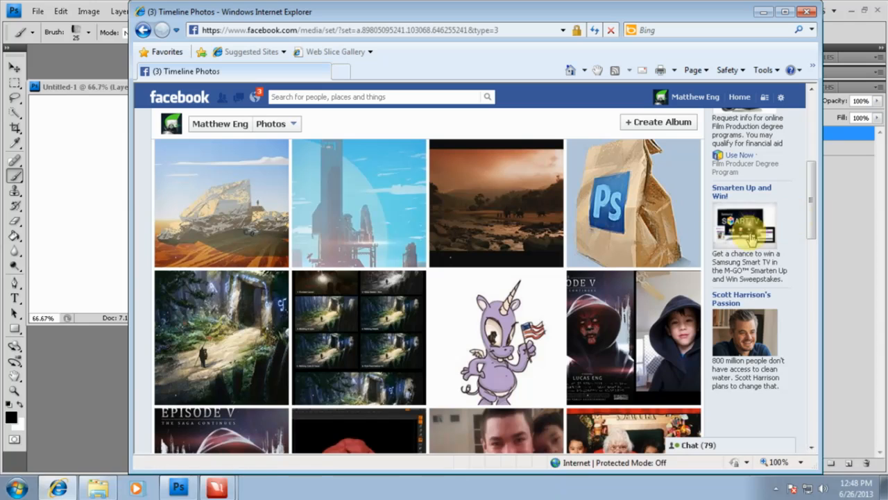
click(266, 323)
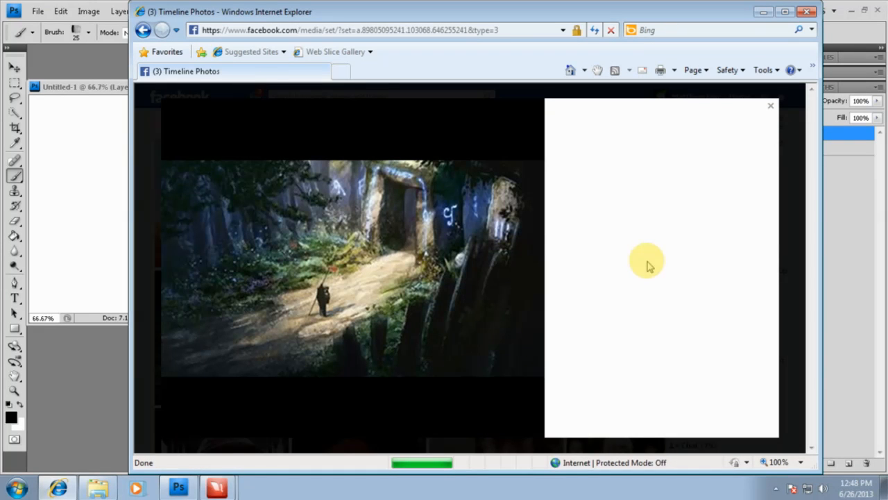
click(785, 12)
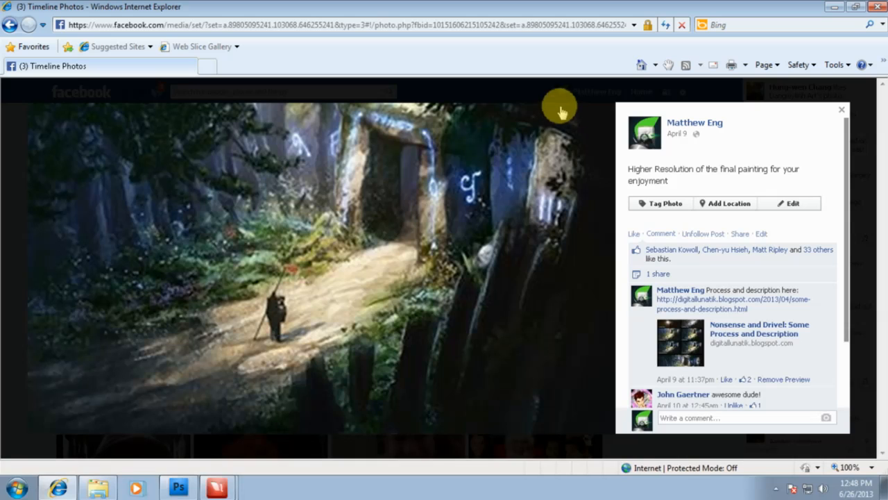
click(842, 111)
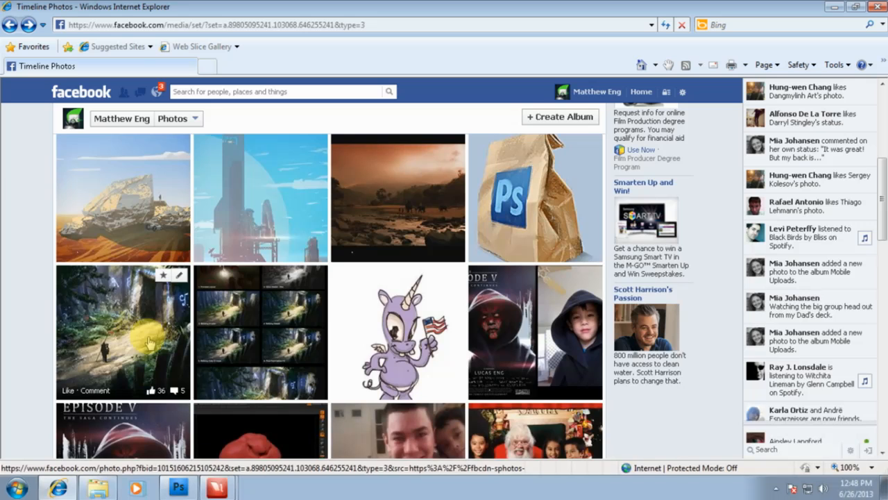
click(149, 342)
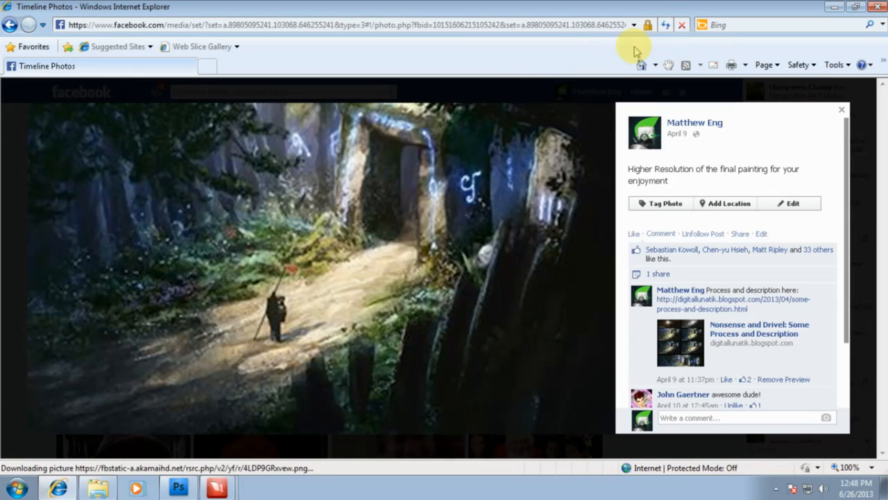
Step: Load digitallunatik.tumblr.com in a new tab and open the forest path painting there
key(ctrl+t)
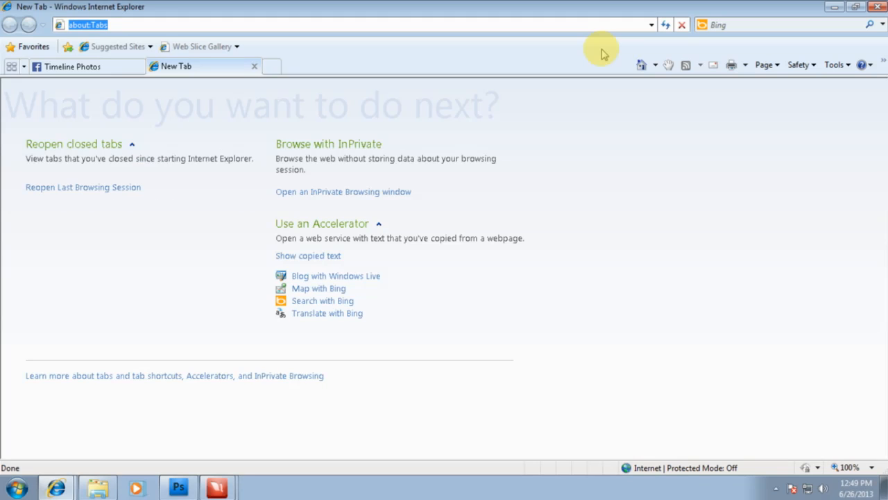
text(digitallunatik.tumblr.)
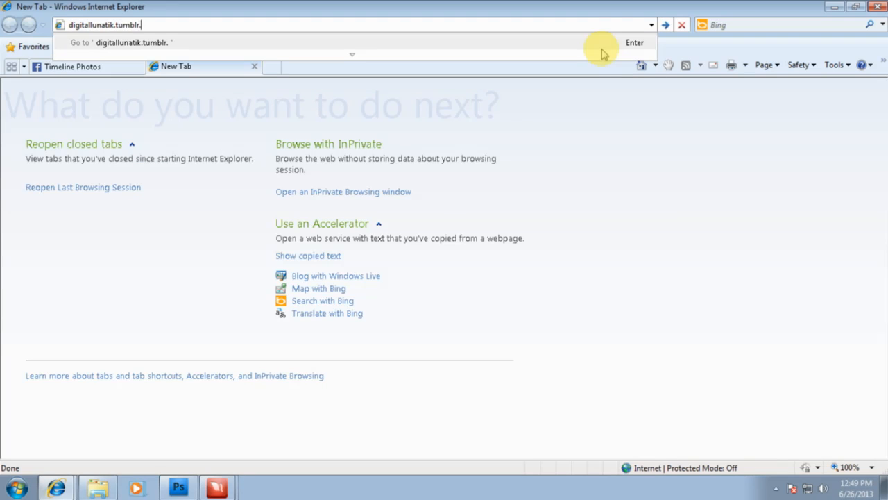
text(com)
key(Return)
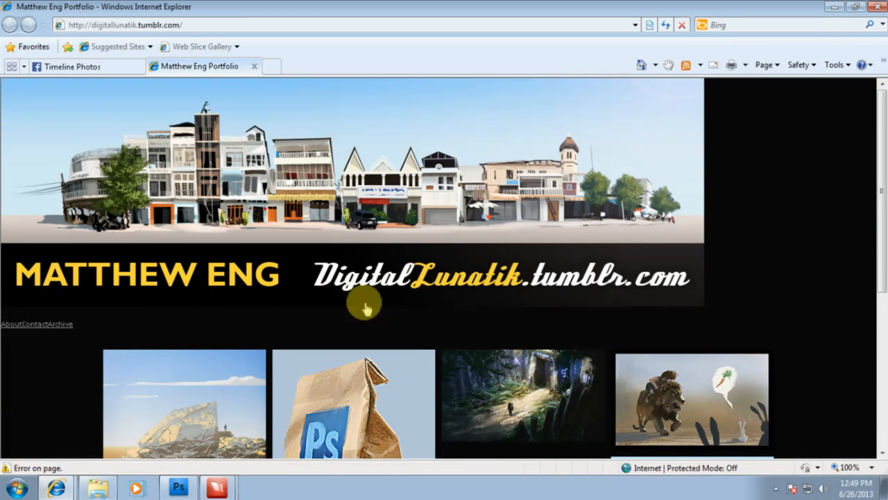
click(479, 389)
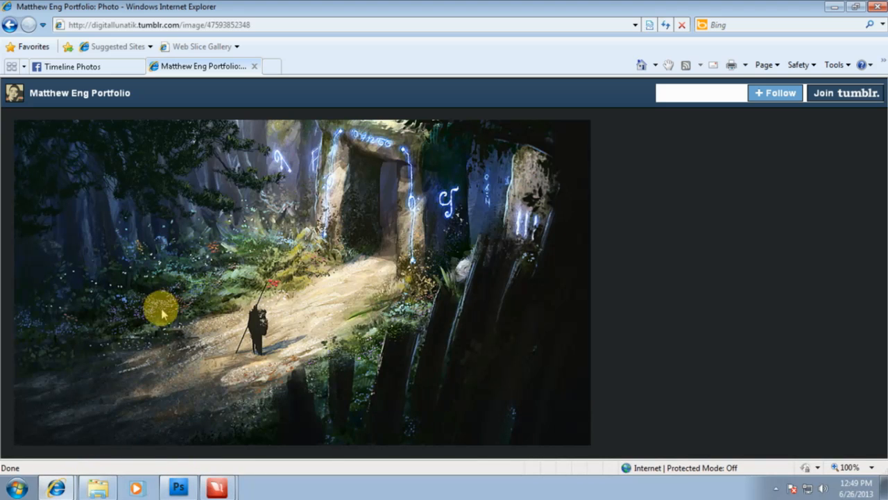
Step: Return to Photoshop and scatter speckles over the head sketch with the 400 px spotted brush preset, reducing it to 175 px
click(178, 488)
drag(693, 287, 713, 154)
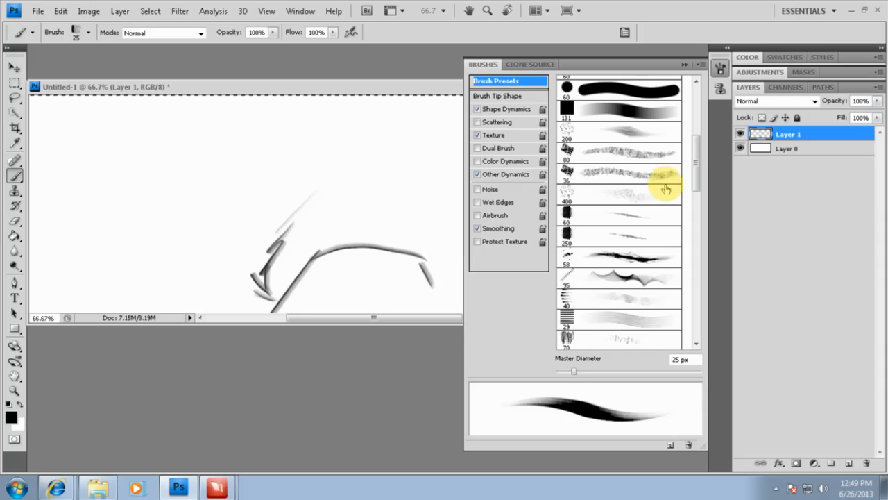
click(657, 192)
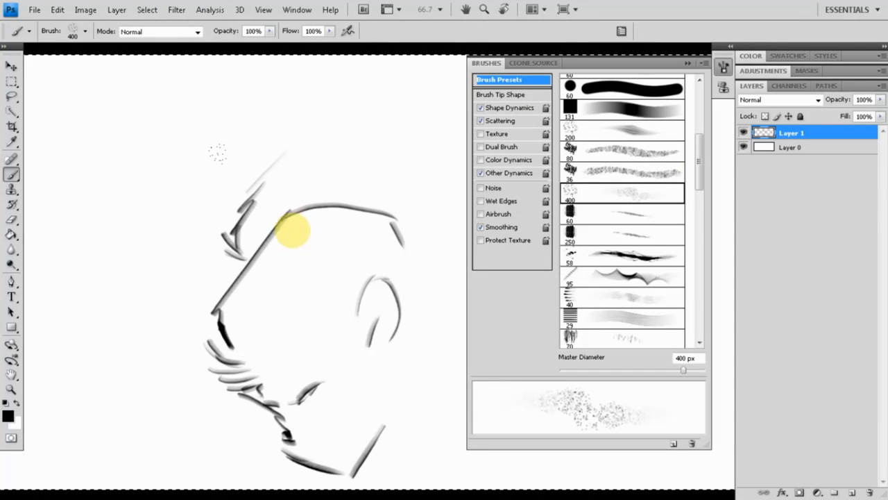
mouse_move(153, 202)
mouse_down()
mouse_move(300, 189)
mouse_move(224, 219)
mouse_up()
key(bracketleft)
key(bracketleft)
key(bracketleft)
key(bracketleft)
mouse_move(317, 148)
mouse_down()
mouse_move(357, 184)
mouse_move(338, 207)
mouse_move(188, 234)
mouse_move(180, 253)
mouse_move(239, 282)
mouse_move(239, 305)
mouse_up()
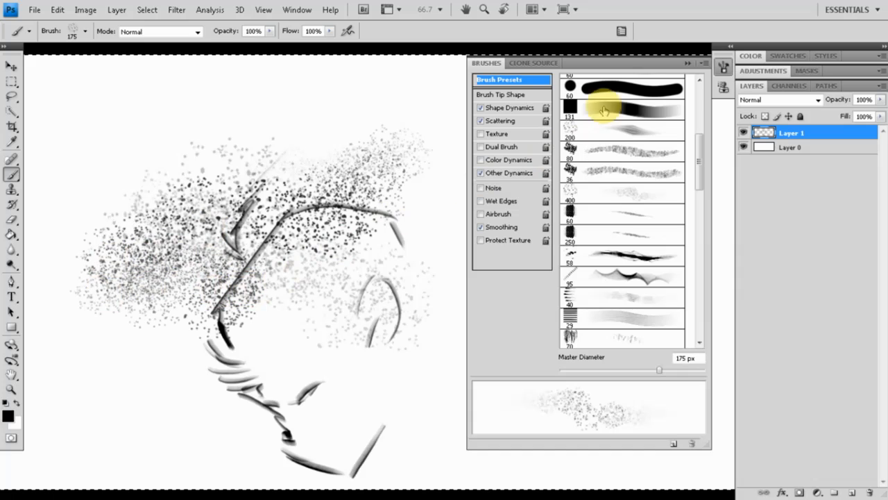
Step: Examine the speckle brush's preset, Brush Tip Shape and Shape Dynamics settings
click(510, 94)
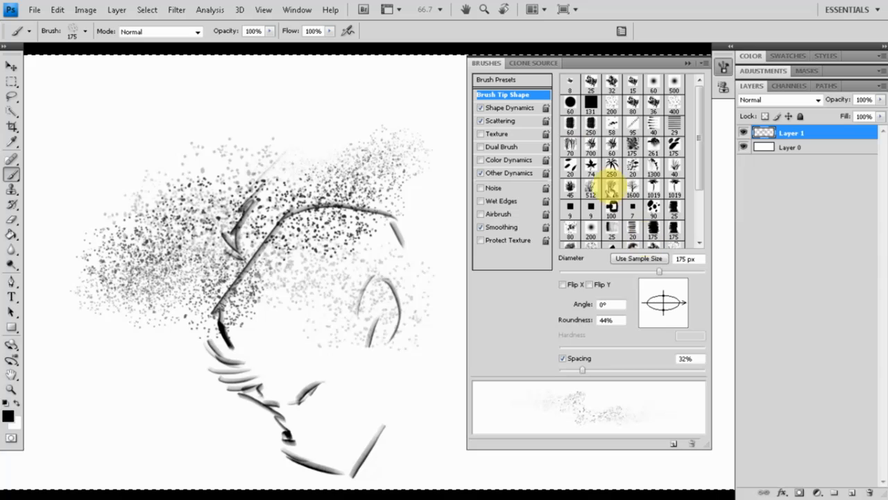
click(516, 81)
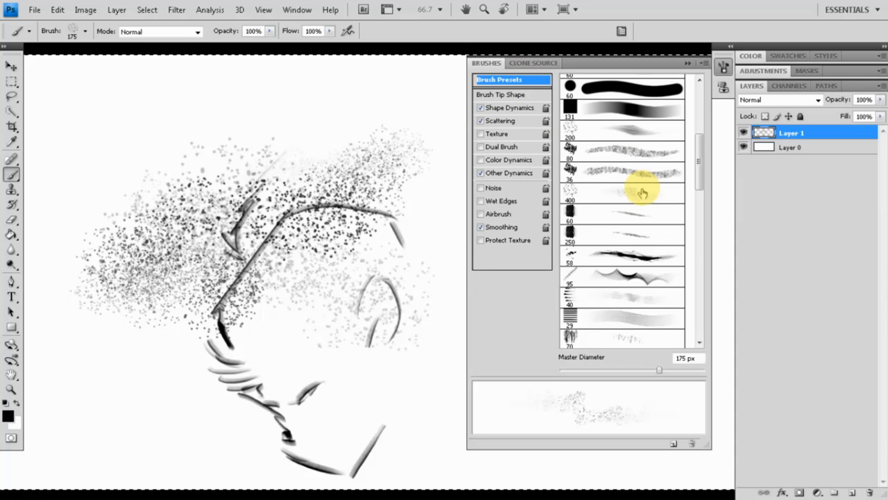
mouse_move(705, 167)
mouse_down()
mouse_move(703, 119)
mouse_move(706, 234)
mouse_move(705, 152)
mouse_up()
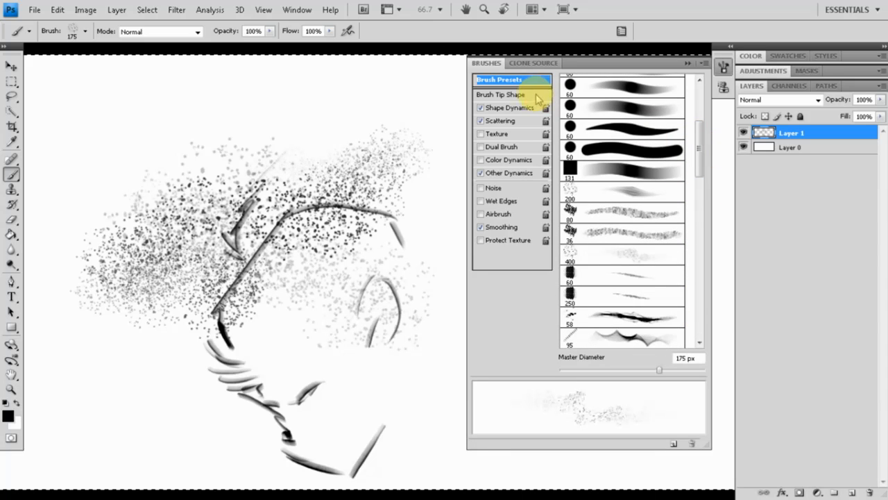
click(517, 95)
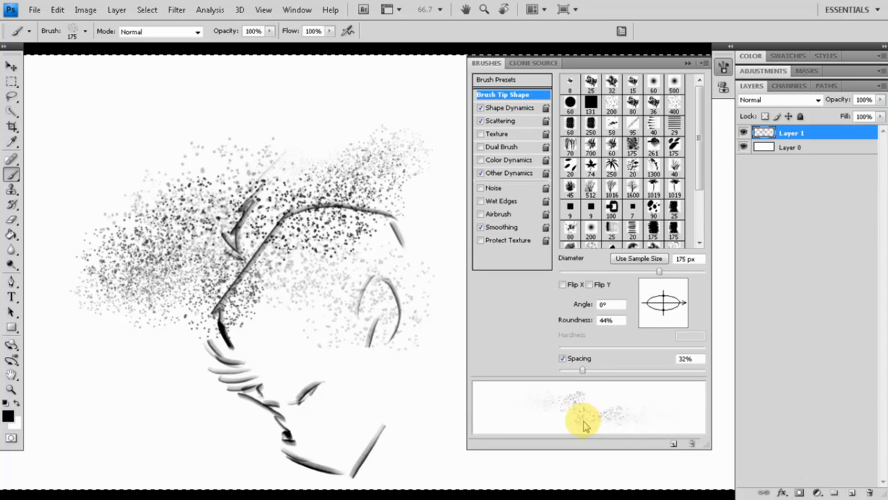
click(510, 109)
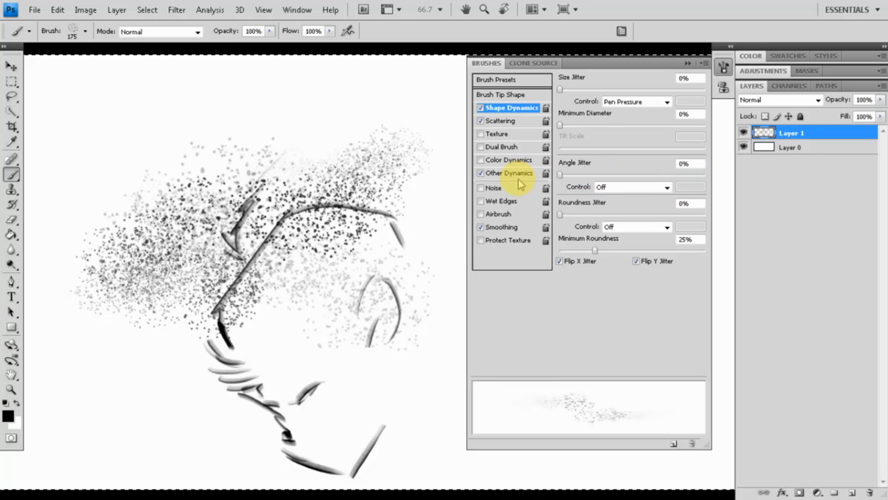
Step: Paint more speckle strokes across the upper part of the head, enlarging and reducing the brush between strokes
key(bracketright)
mouse_move(278, 111)
mouse_down()
mouse_move(317, 149)
mouse_move(268, 153)
mouse_move(263, 179)
mouse_up()
key(bracketright)
key(bracketright)
mouse_move(202, 188)
mouse_down()
mouse_move(308, 220)
mouse_move(294, 233)
mouse_move(244, 234)
mouse_move(454, 252)
mouse_move(261, 214)
mouse_move(437, 188)
mouse_up()
key(bracketleft)
key(bracketleft)
key(bracketleft)
key(bracketleft)
mouse_move(139, 148)
mouse_down()
mouse_move(218, 156)
mouse_move(330, 126)
mouse_up()
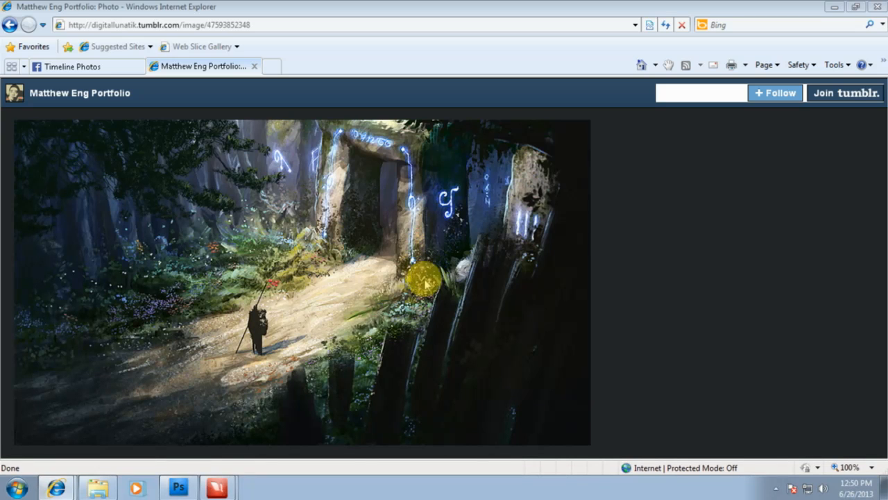
Step: Return to Photoshop, try the rough 175 px preset with Texture and Dual Brush in a test stroke, and clear Layer 1
key(alt+Tab)
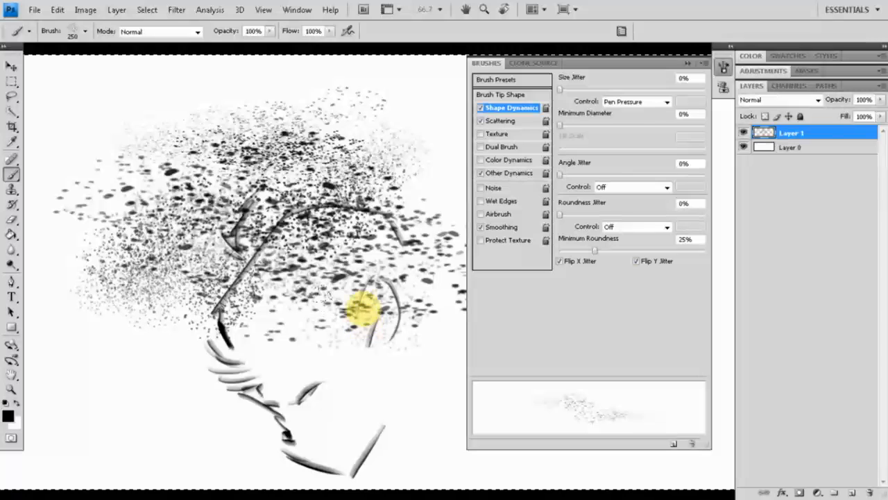
click(503, 81)
drag(698, 115, 697, 302)
scroll(697, 302, down, 3)
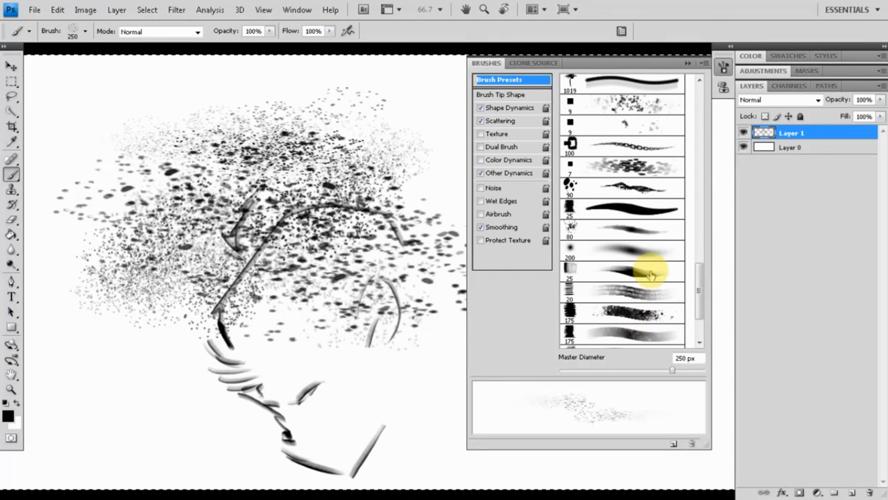
click(638, 316)
mouse_move(328, 367)
mouse_down()
mouse_move(342, 398)
mouse_move(377, 394)
mouse_move(299, 428)
mouse_move(406, 340)
mouse_move(414, 315)
mouse_up()
key(Delete)
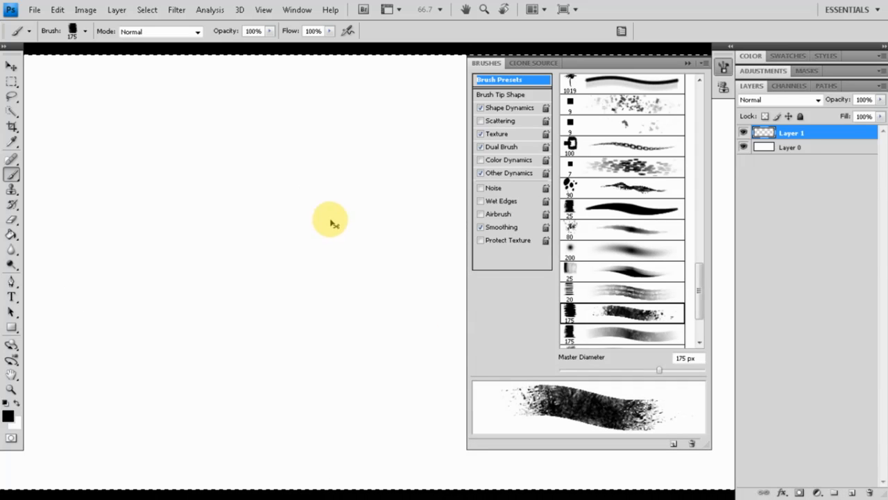
Step: Draw a tall oval freehand lasso selection on the blank canvas and turn it into a layer mask on Layer 1
key(l)
mouse_move(222, 350)
mouse_down()
mouse_move(204, 277)
mouse_move(242, 113)
mouse_move(311, 329)
mouse_move(234, 359)
mouse_up()
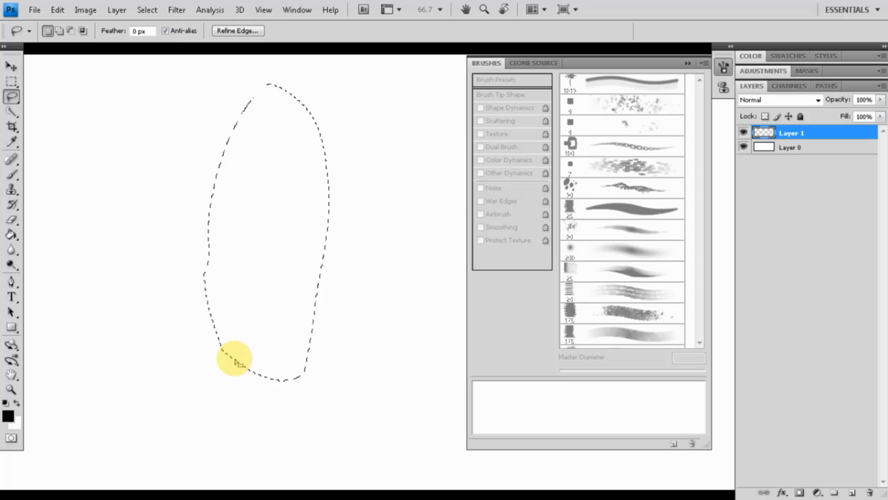
click(799, 491)
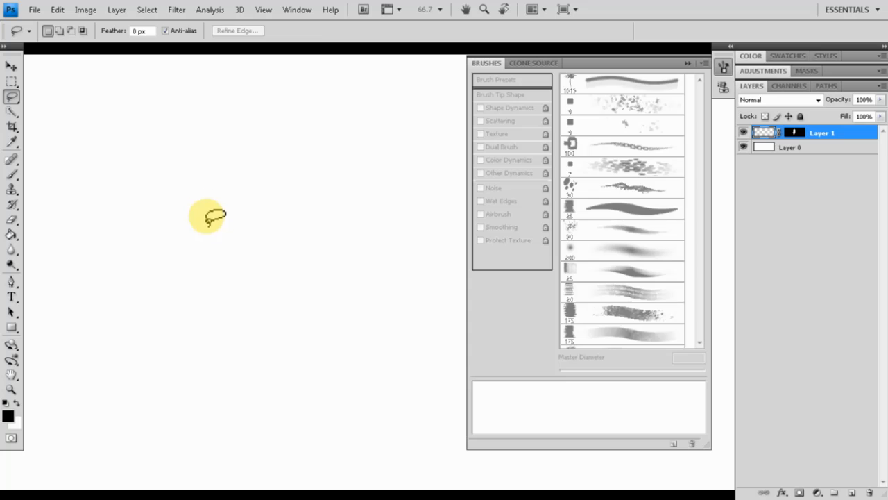
Step: Paint rough black texture inside the masked oval, then lasso a jagged spiked area within it and fill that with dense strokes
key(b)
mouse_move(318, 129)
mouse_down()
mouse_move(326, 236)
mouse_move(216, 402)
mouse_move(187, 297)
mouse_move(201, 141)
mouse_move(242, 134)
mouse_move(256, 227)
mouse_move(233, 216)
mouse_up()
key(l)
mouse_move(258, 327)
mouse_down()
mouse_move(297, 182)
mouse_move(274, 383)
mouse_move(294, 178)
mouse_move(273, 192)
mouse_move(244, 246)
mouse_move(254, 154)
mouse_up()
key(b)
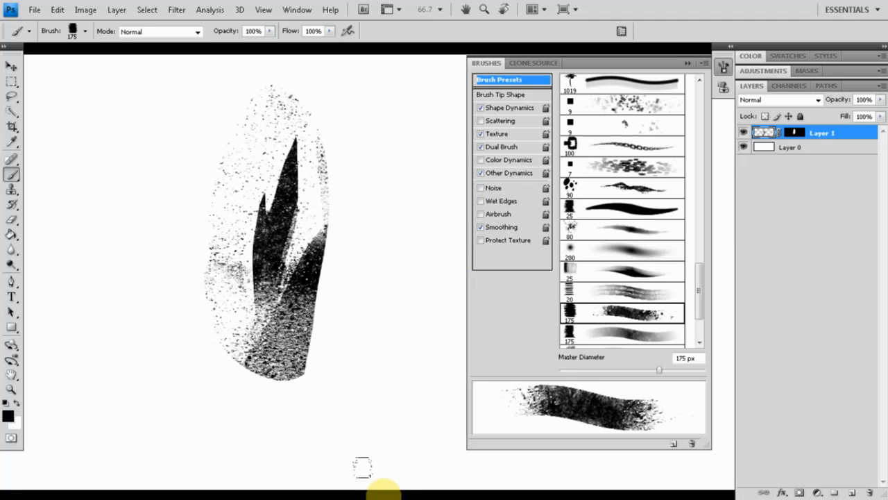
Step: Switch to Internet Explorer, browse the artist's portfolio thumbnails and open the hillside landscape with blue water to examine its brushwork
key(alt+Tab)
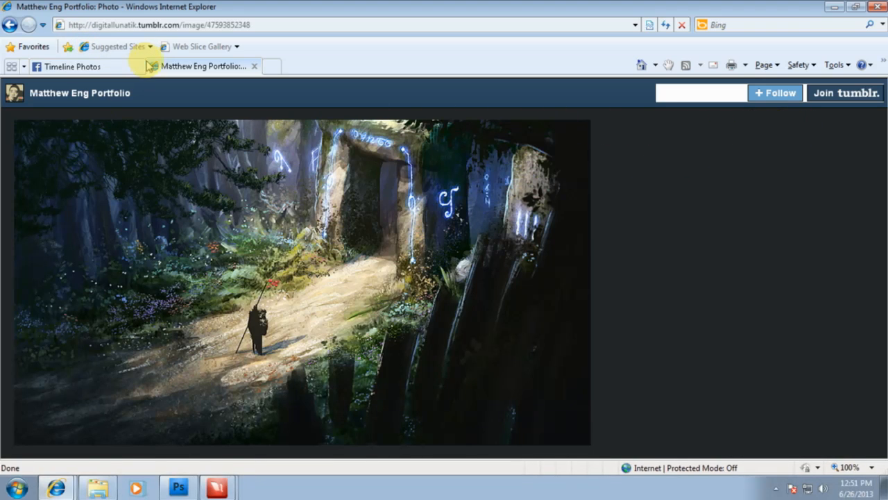
click(11, 26)
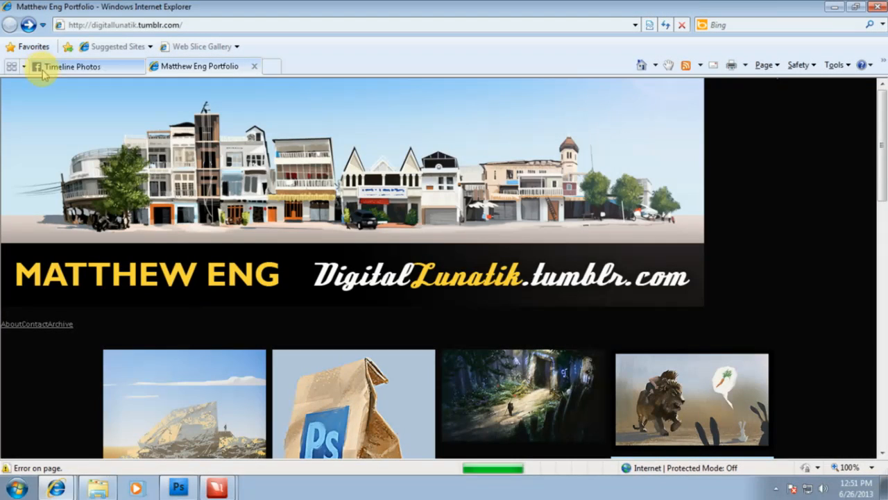
drag(875, 128, 877, 240)
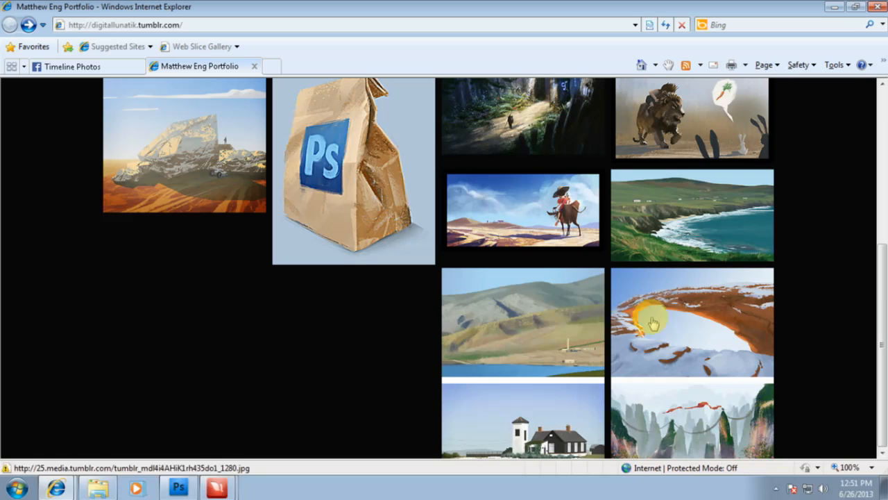
click(525, 305)
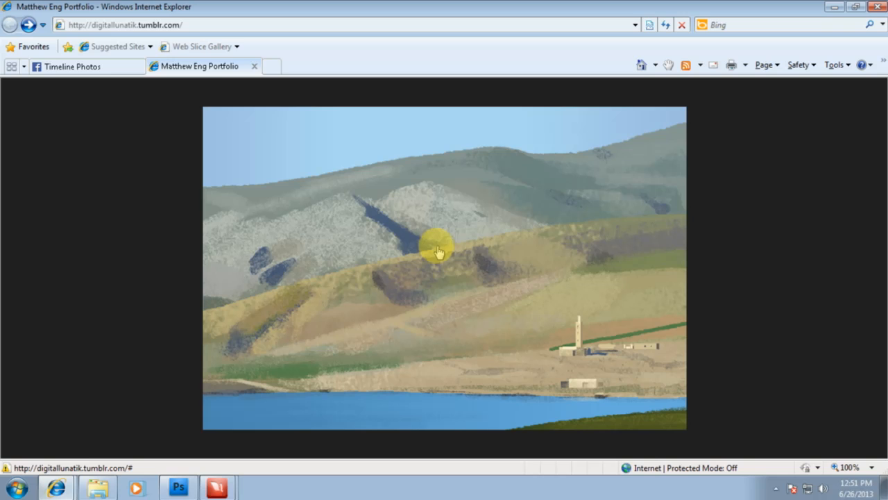
Step: Return to Photoshop and choose the grainy 36 px brush preset after previewing the similar 80 px one
click(179, 486)
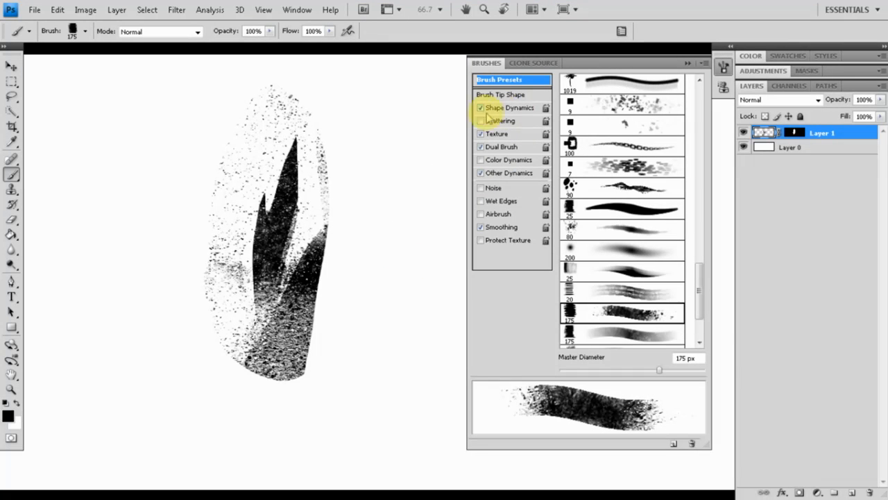
click(520, 94)
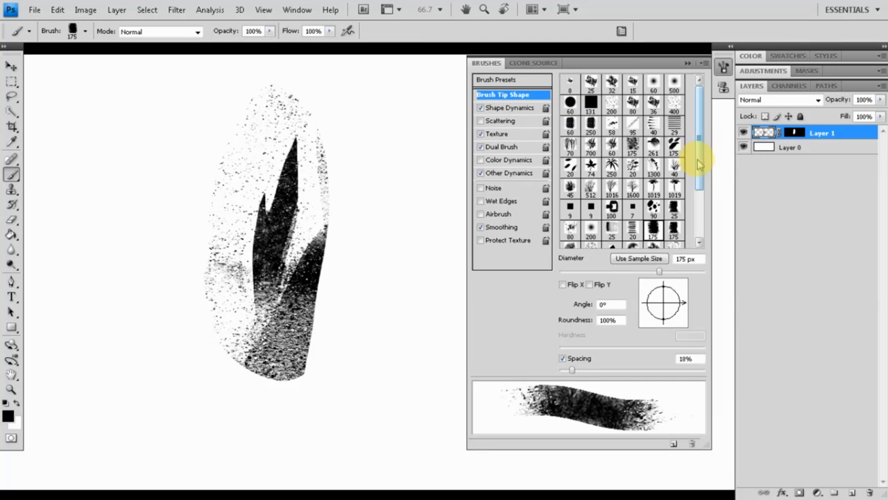
click(519, 81)
mouse_move(699, 271)
mouse_down()
mouse_move(700, 84)
mouse_move(701, 118)
mouse_up()
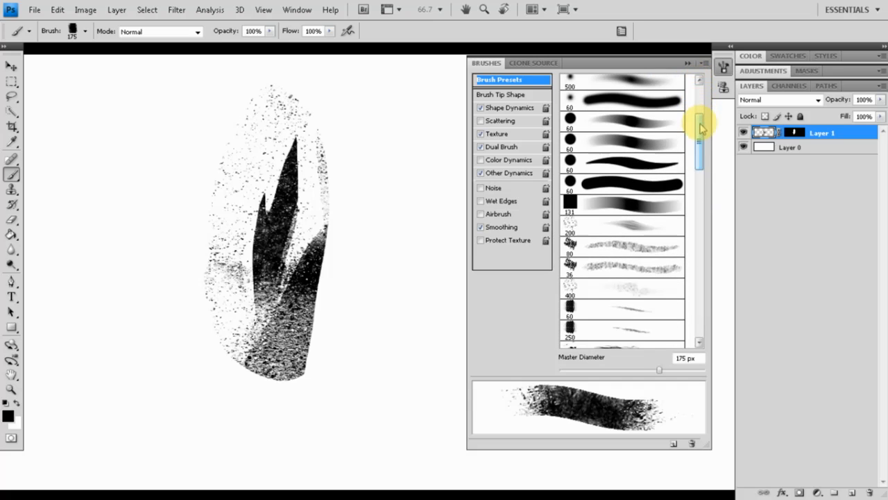
click(641, 250)
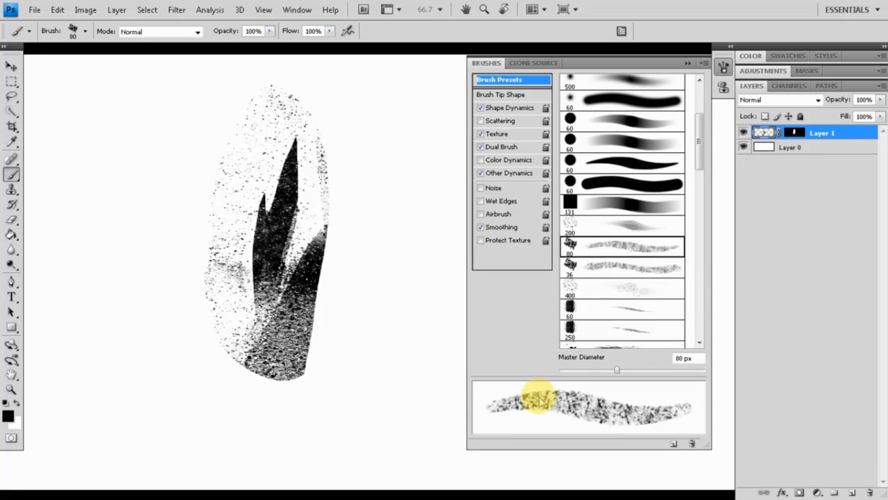
click(633, 269)
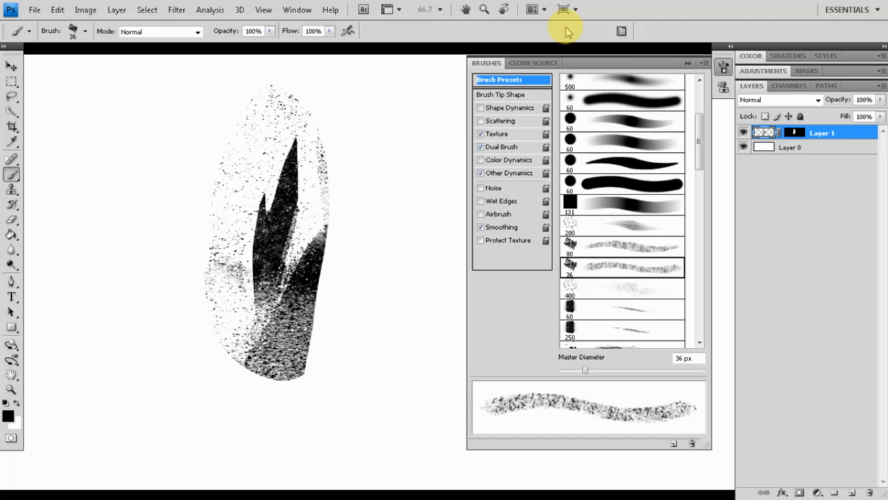
Step: Set a muted brownish-red foreground color and paint a short, slanted test stroke on a new layer beside the oval
click(8, 416)
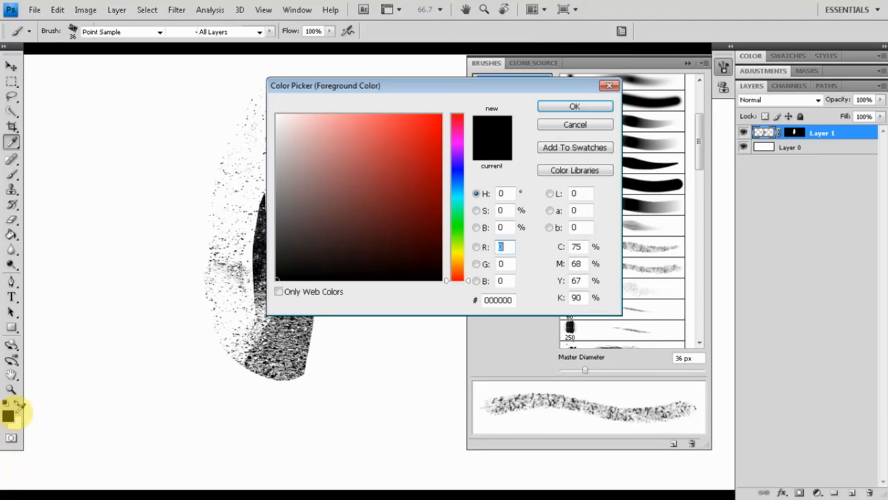
click(351, 197)
click(587, 106)
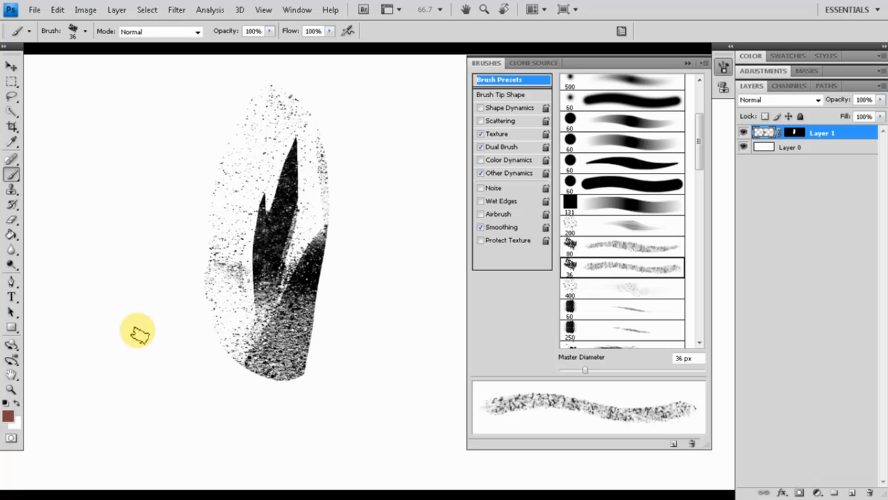
click(851, 492)
mouse_move(154, 376)
mouse_down()
mouse_move(66, 401)
mouse_move(76, 406)
mouse_move(56, 399)
mouse_up()
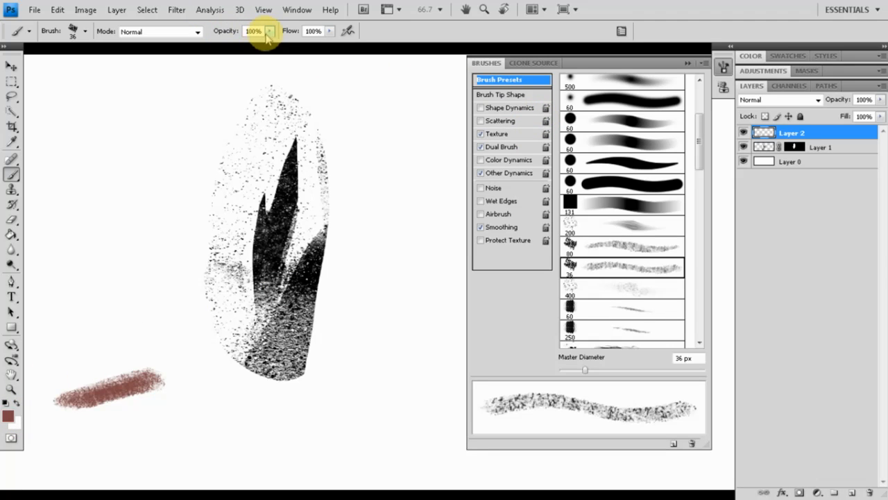
Step: Lower the brush opacity to 36%, set the foreground color to green 97ac81, and paint over the upper edge of the red stroke
drag(268, 36, 218, 40)
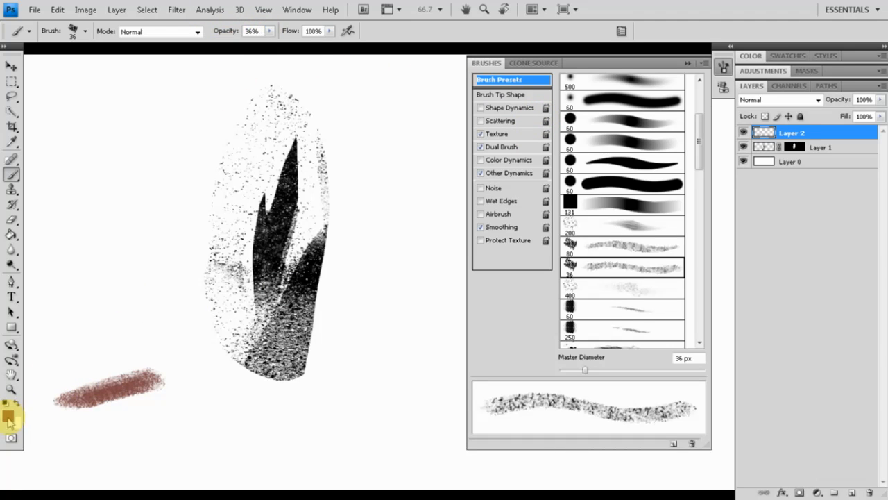
click(8, 417)
click(458, 239)
click(318, 168)
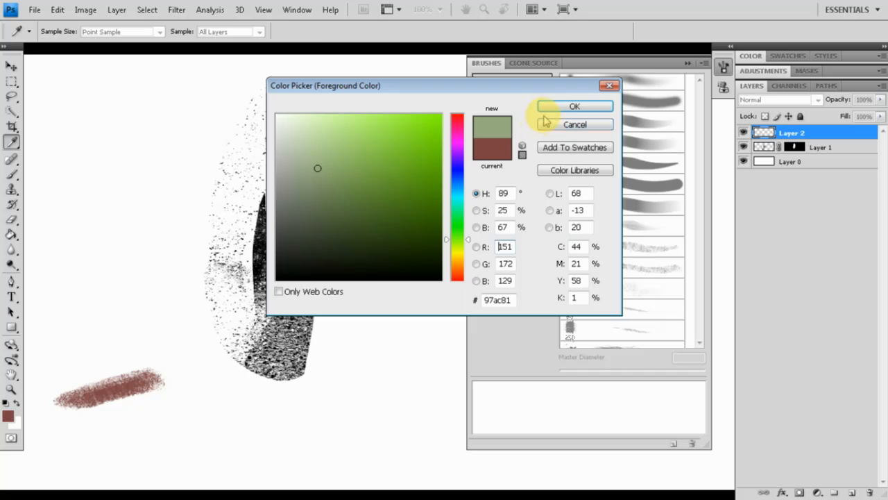
click(555, 106)
mouse_move(93, 383)
mouse_down()
mouse_move(139, 370)
mouse_move(83, 386)
mouse_move(153, 362)
mouse_up()
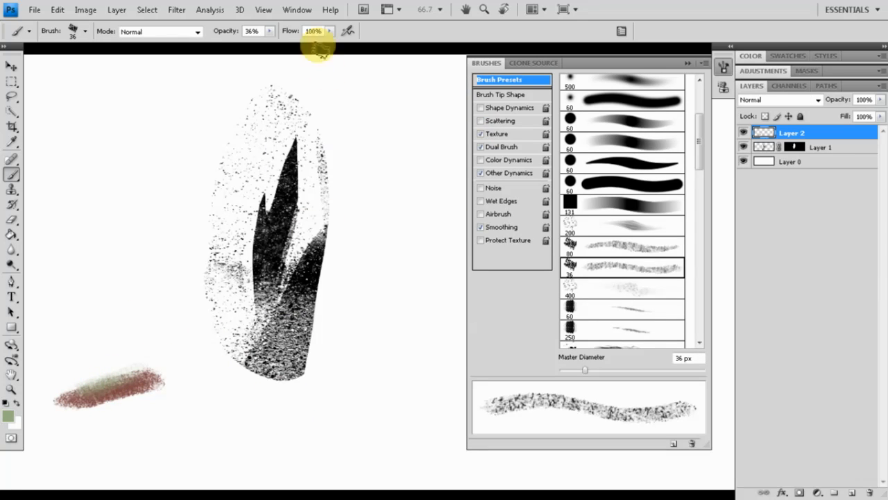
Step: Restore the brush opacity to 100% and cycle through the screen modes back to full screen
drag(269, 33, 319, 43)
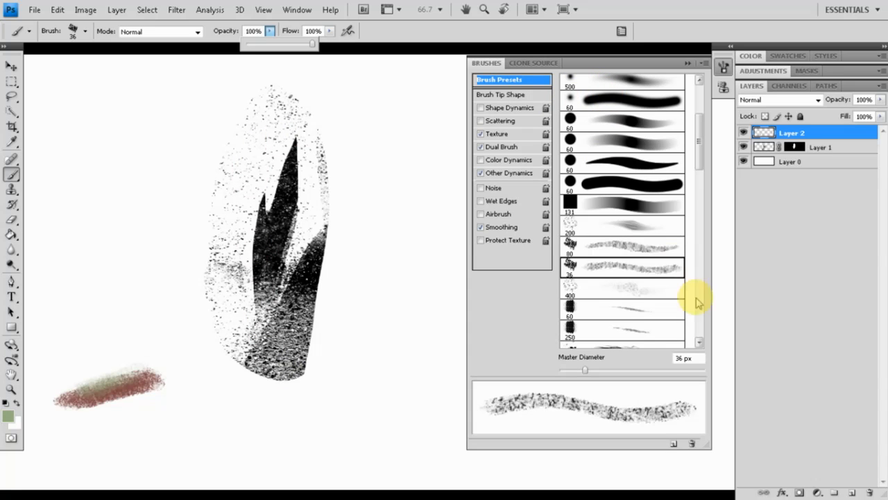
key(f)
key(f)
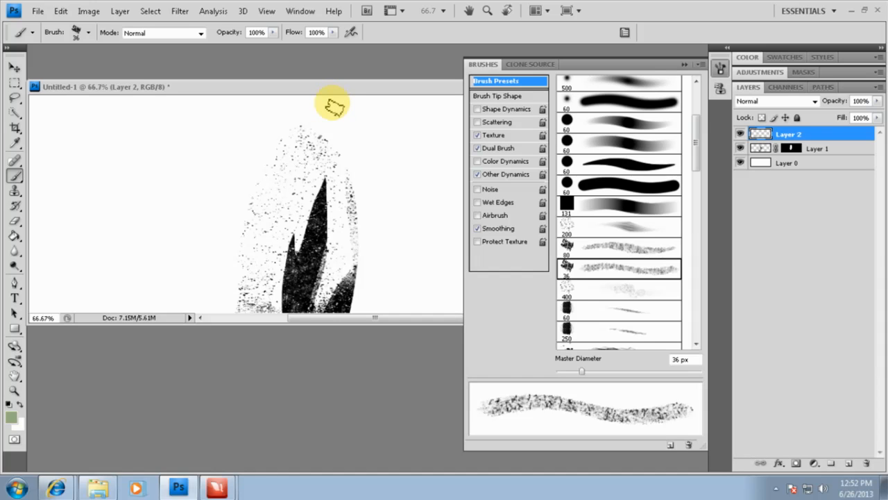
key(f)
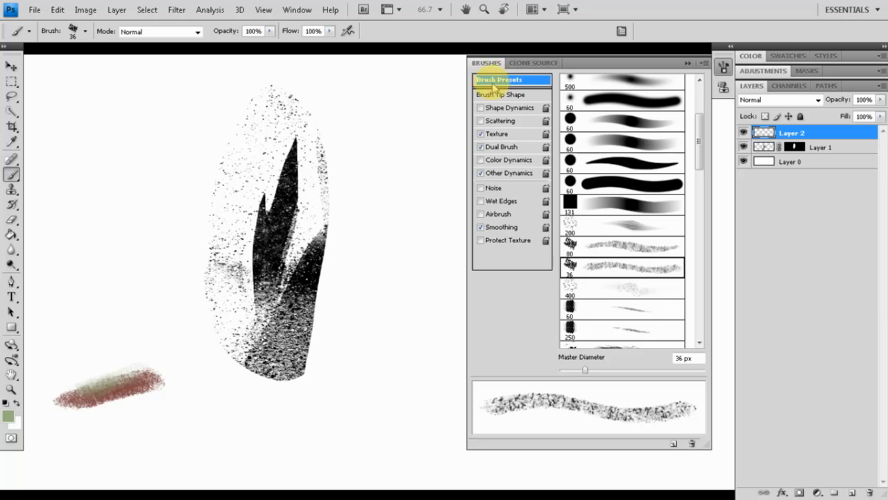
Step: Select the cloud-like 491 px brush preset at the end of the preset list
mouse_move(698, 155)
mouse_down()
mouse_move(702, 139)
mouse_move(698, 159)
mouse_up()
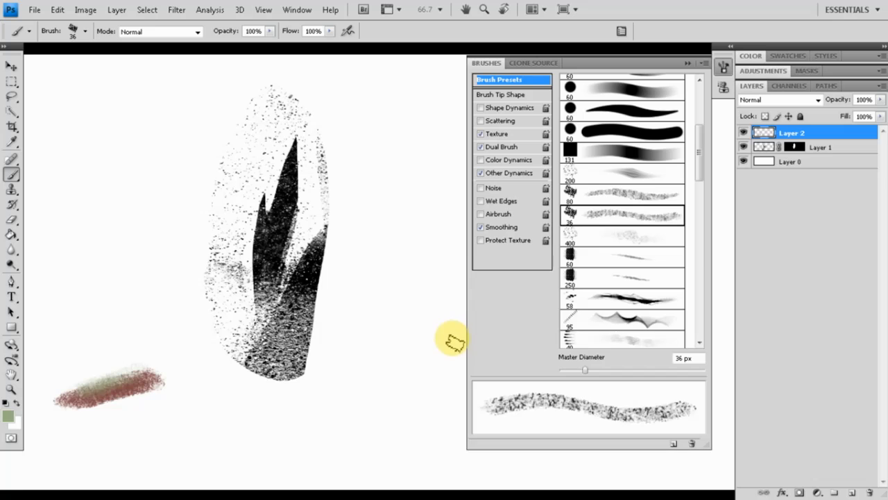
mouse_move(703, 143)
mouse_down()
mouse_move(698, 109)
mouse_move(692, 304)
mouse_move(645, 327)
mouse_up()
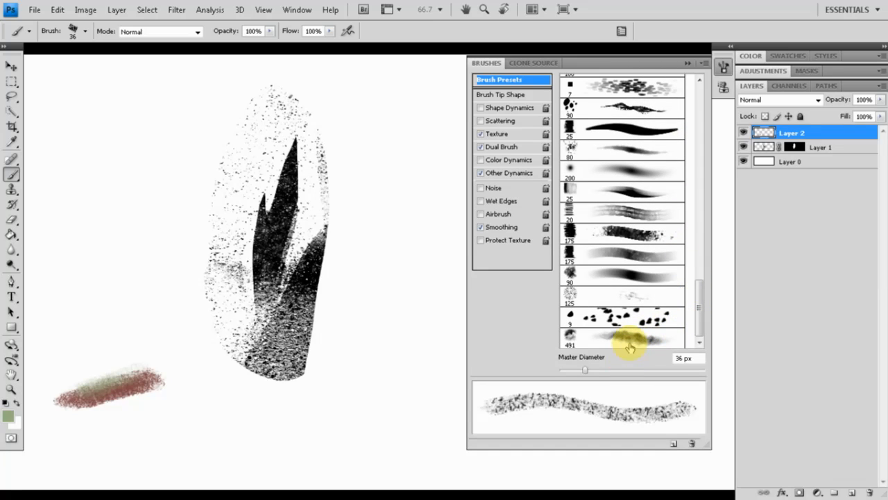
click(637, 338)
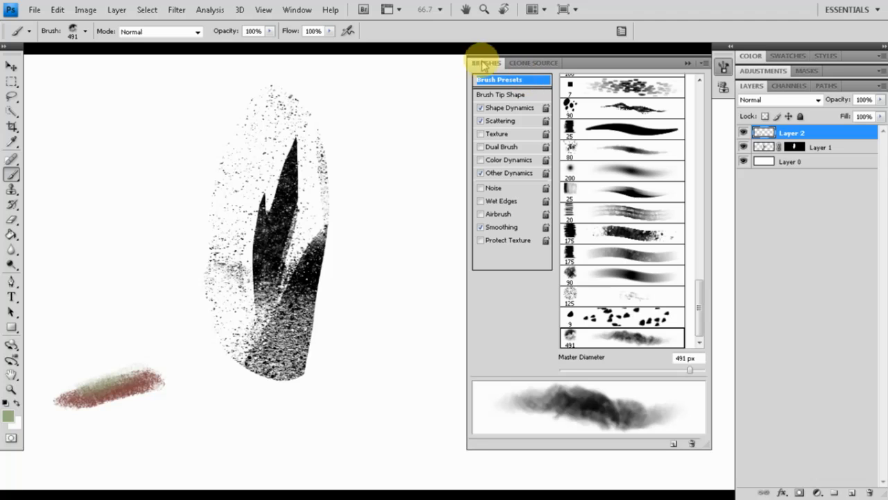
Step: Set the foreground color to light blue bbdbe8 with the whole canvas fitted in view
drag(361, 279, 365, 320)
key(ctrl+0)
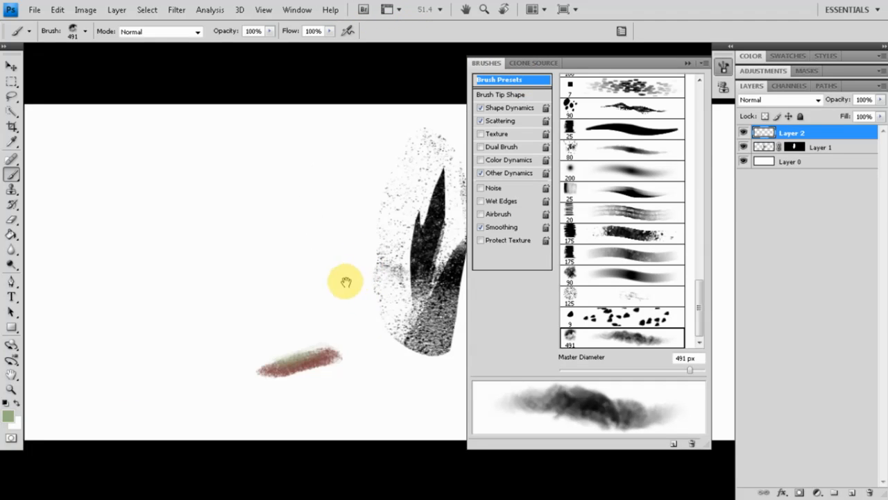
drag(353, 279, 295, 296)
click(9, 416)
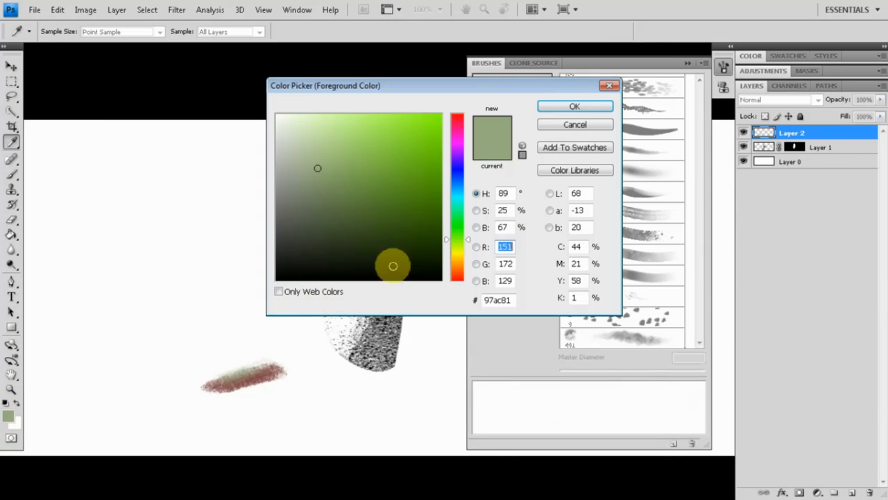
click(456, 190)
drag(323, 145, 309, 127)
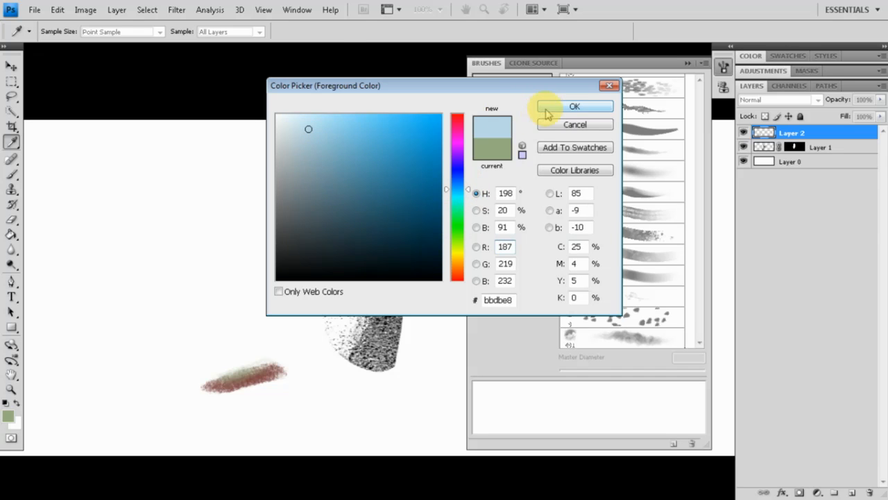
click(555, 107)
Step: Reduce the cloud brush to 150 px and paint a large, soft blue cloud mass above the red and green stroke
key(bracketleft)
key(bracketleft)
key(bracketleft)
key(bracketleft)
key(bracketleft)
key(bracketleft)
mouse_move(102, 217)
mouse_down()
mouse_move(239, 211)
mouse_move(135, 230)
mouse_move(174, 239)
mouse_move(83, 258)
mouse_move(210, 258)
mouse_move(160, 266)
mouse_move(188, 289)
mouse_move(201, 247)
mouse_move(315, 344)
mouse_up()
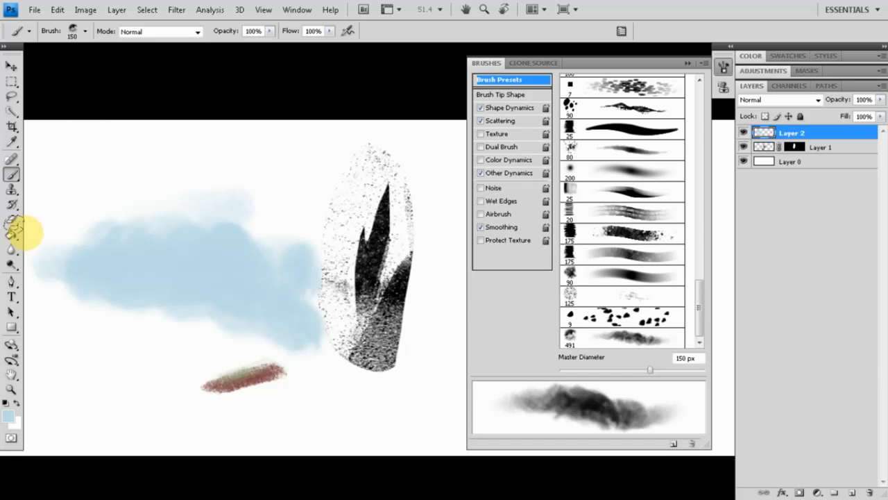
drag(143, 281, 301, 282)
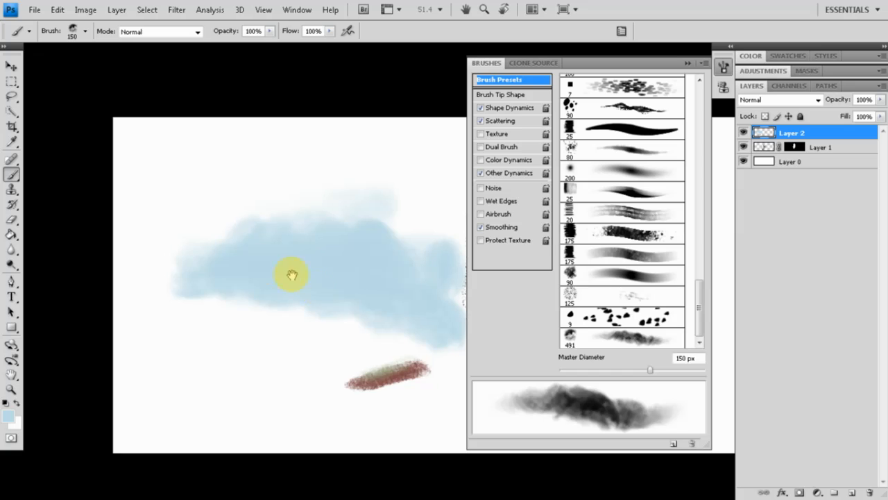
mouse_move(247, 274)
mouse_down()
mouse_move(366, 283)
mouse_move(163, 295)
mouse_move(376, 293)
mouse_up()
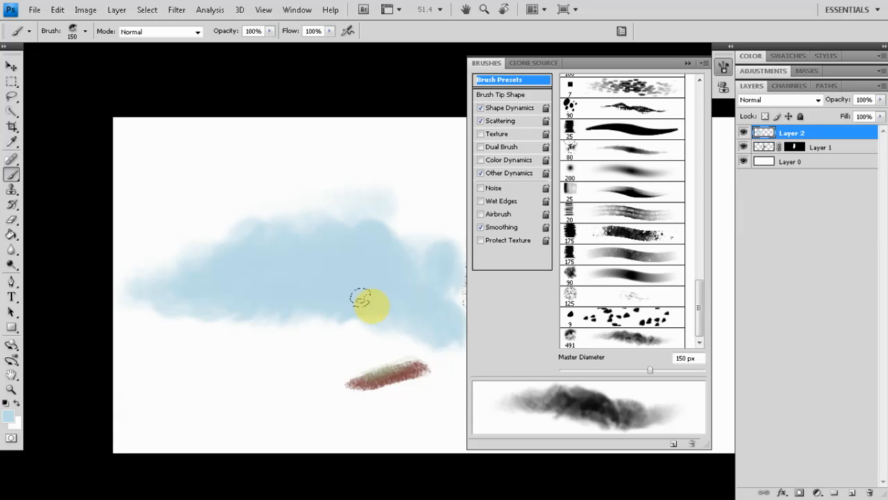
mouse_move(194, 255)
mouse_down()
mouse_move(256, 141)
mouse_move(344, 182)
mouse_move(249, 182)
mouse_move(298, 236)
mouse_up()
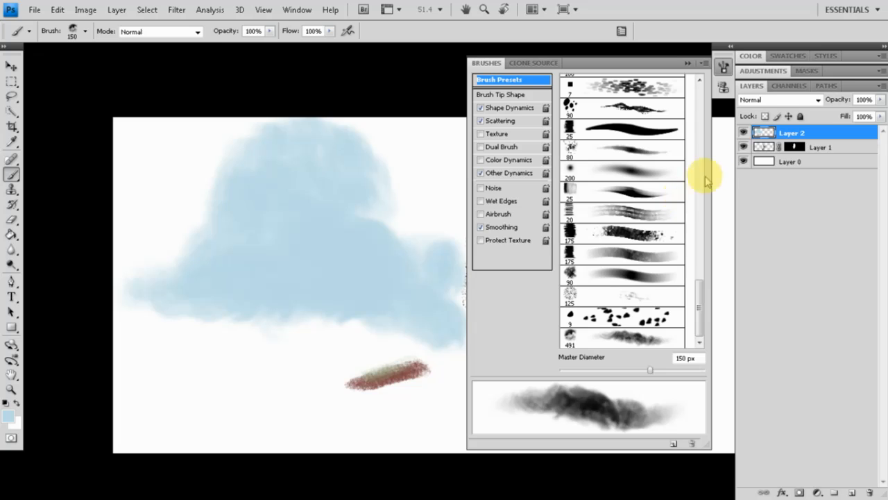
Step: Set the foreground color to beige e0d4c6, reduce the cloud brush to 40 px and dab test highlights on the blue cloud's lower-left edge
click(8, 415)
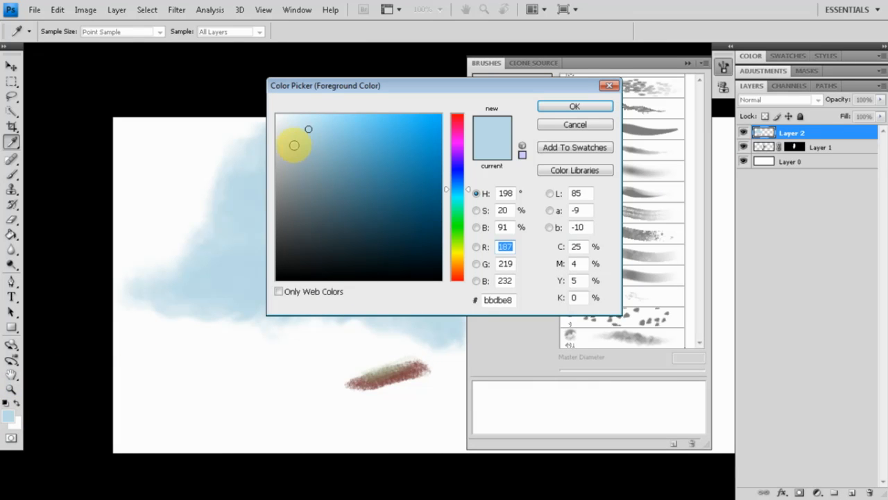
click(285, 127)
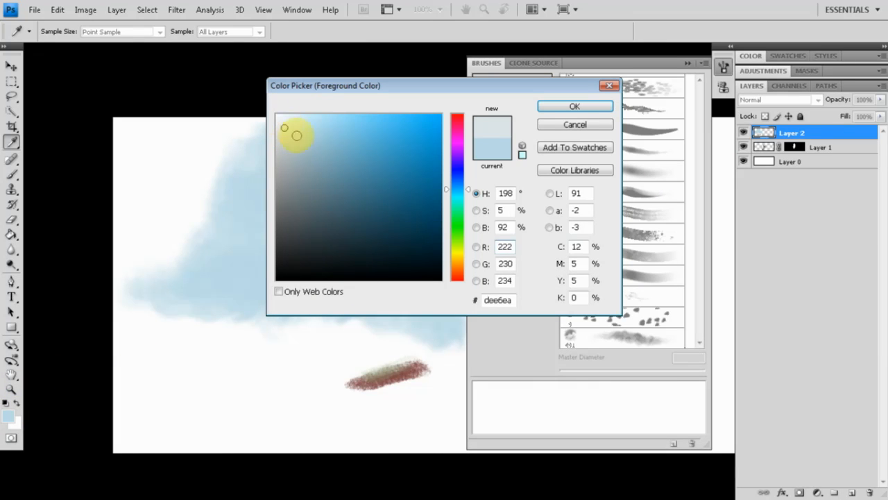
click(455, 265)
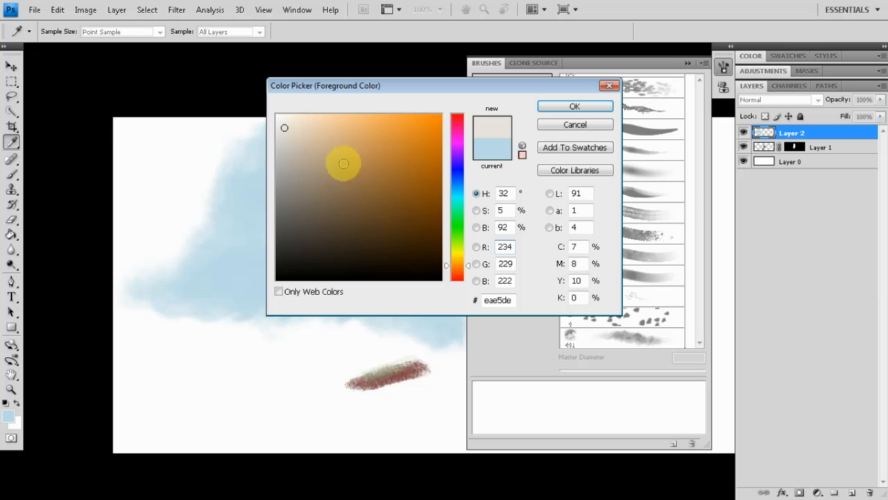
click(294, 129)
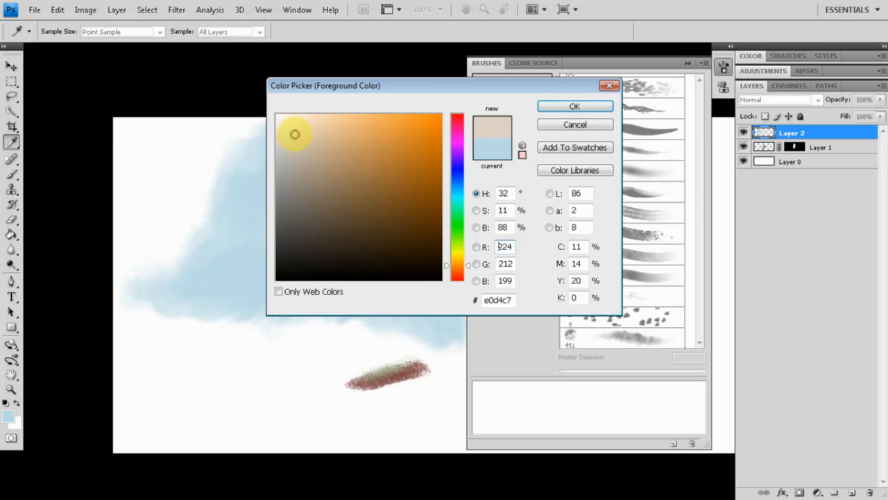
click(570, 106)
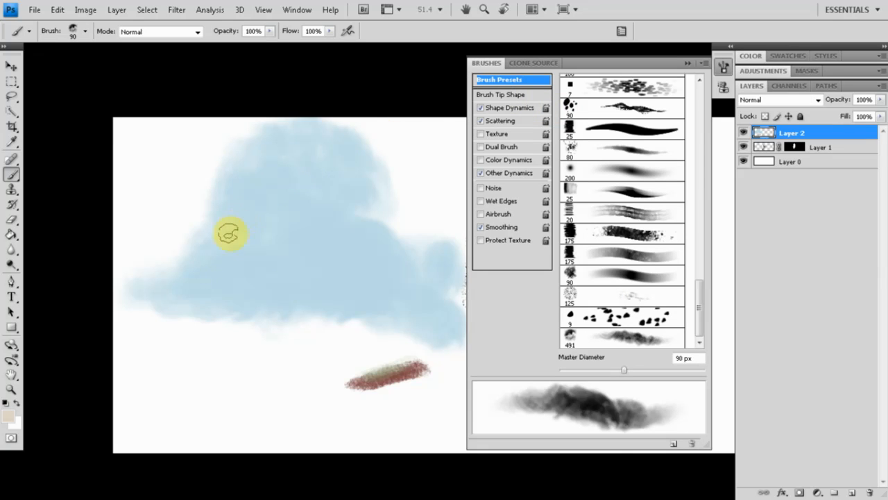
key(bracketleft)
key(bracketleft)
key(bracketleft)
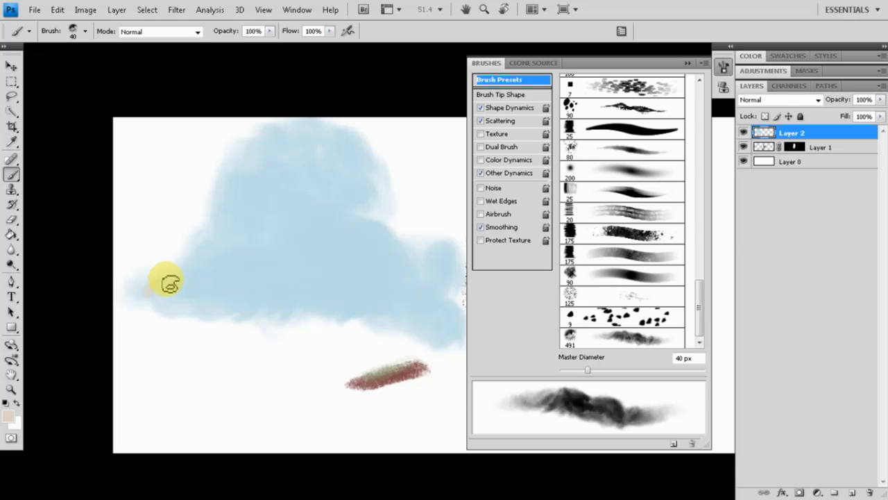
Step: Lighten the beige foreground color and add a new layer above the blue cloud's layer
click(10, 415)
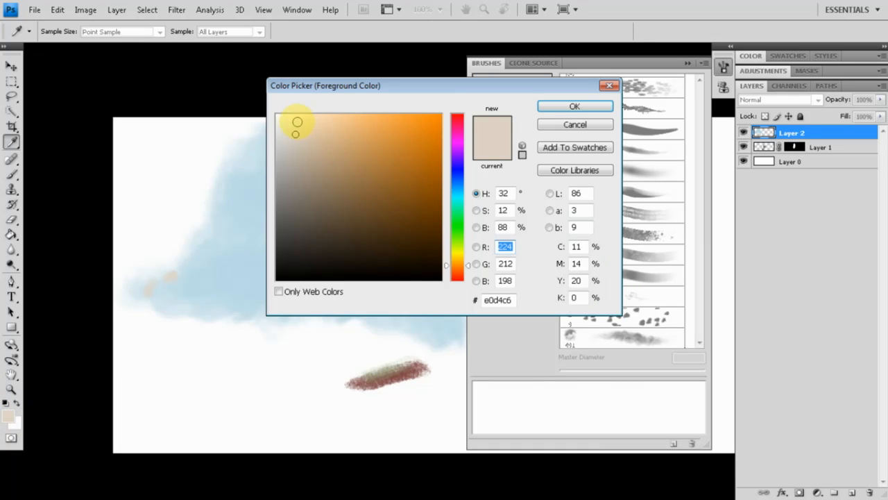
click(291, 122)
click(573, 105)
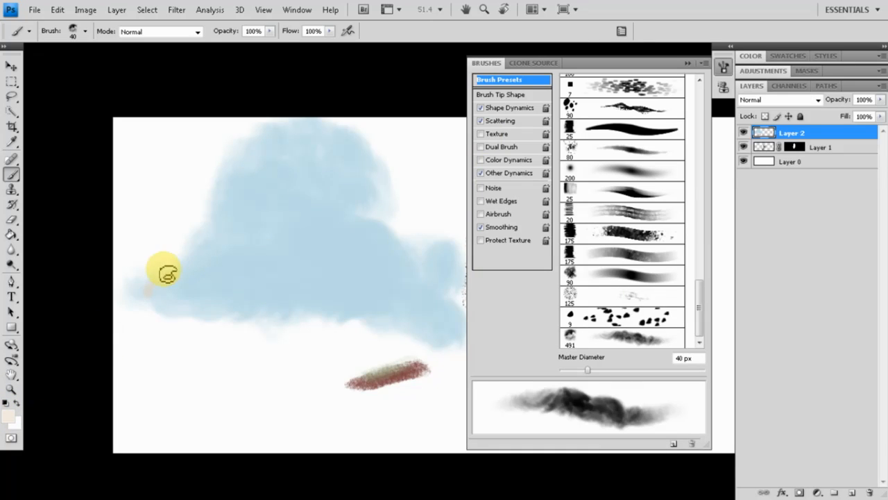
click(847, 489)
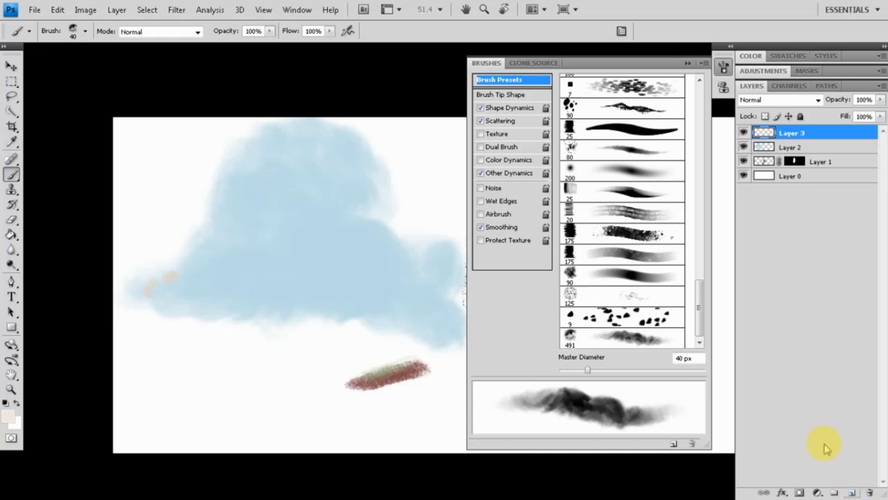
Step: Paint pale beige highlights up the cloud's left edge, varying the brush size between 30 and 45 px
key(bracketleft)
key(bracketleft)
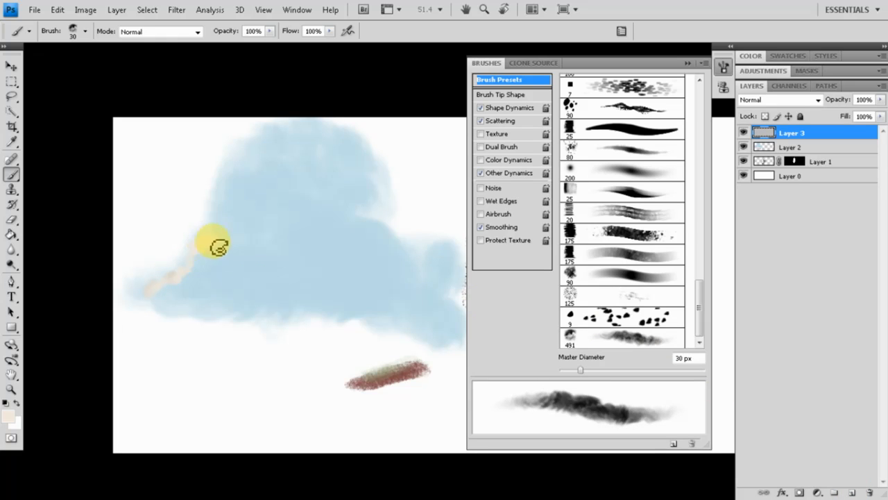
key(bracketright)
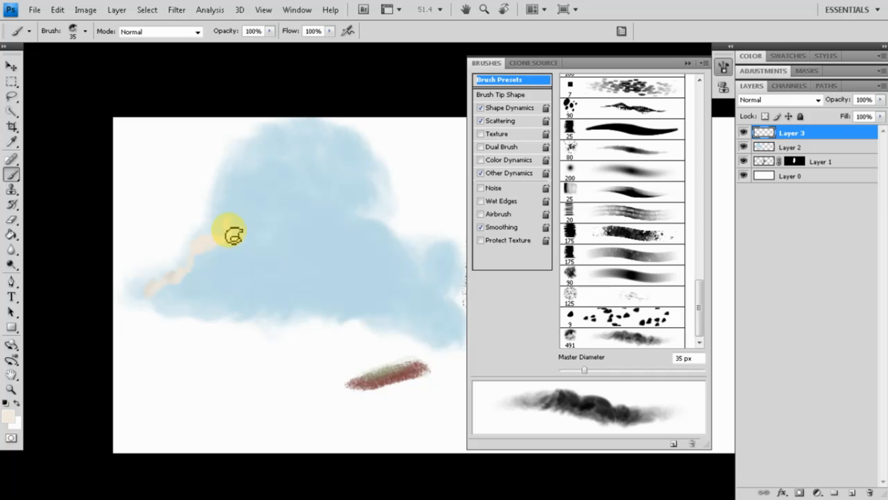
key(bracketright)
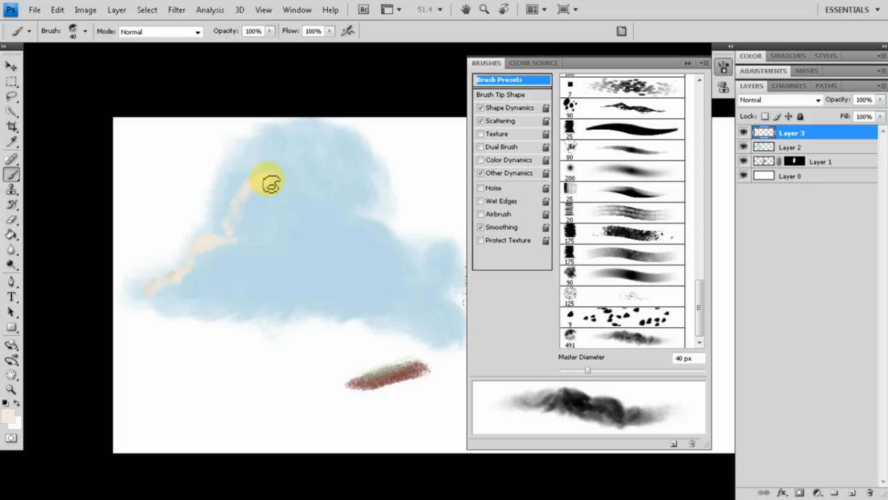
key(bracketright)
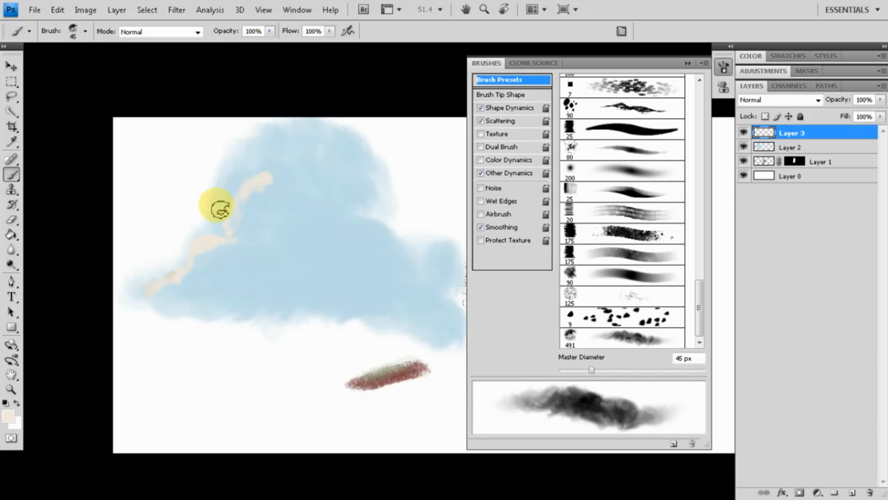
mouse_move(233, 193)
mouse_down()
mouse_move(242, 152)
mouse_move(231, 192)
mouse_move(252, 146)
mouse_move(292, 138)
mouse_move(249, 168)
mouse_up()
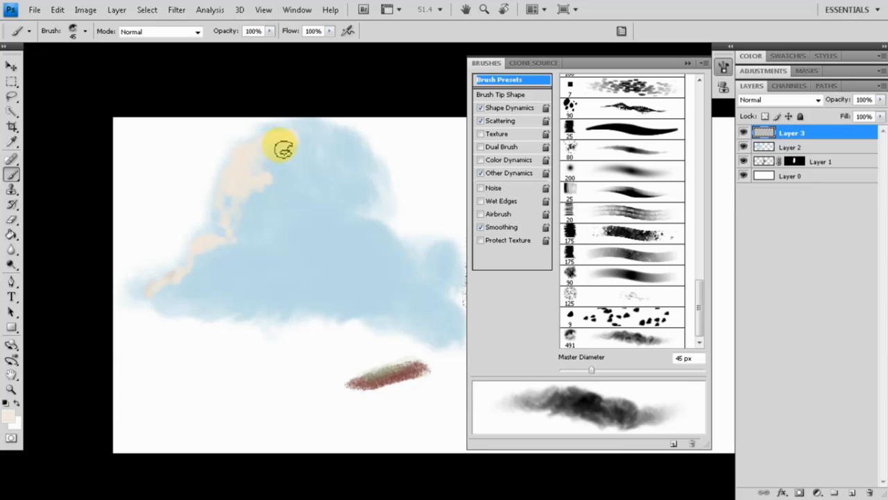
Step: Extend the beige highlights along the cloud's crown and inner folds, varying the brush size between 25 and 50 px
key(bracketleft)
key(bracketleft)
key(bracketleft)
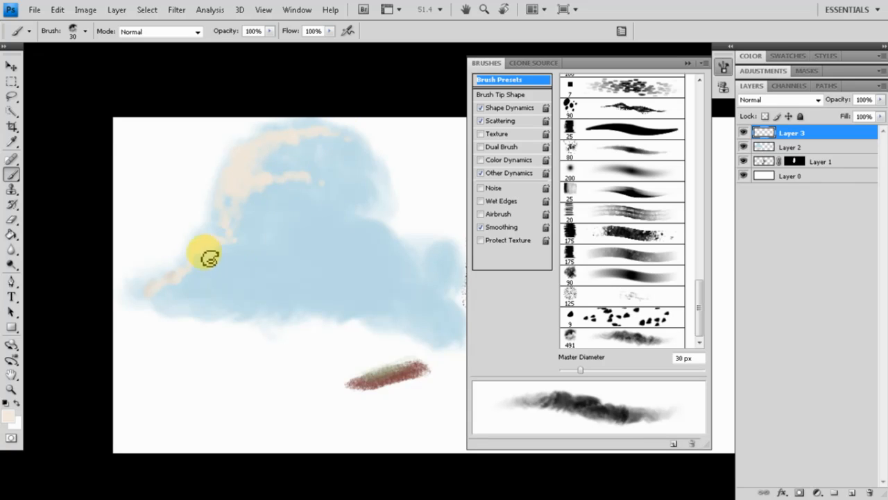
key(bracketleft)
key(bracketright)
key(bracketright)
key(bracketright)
key(bracketright)
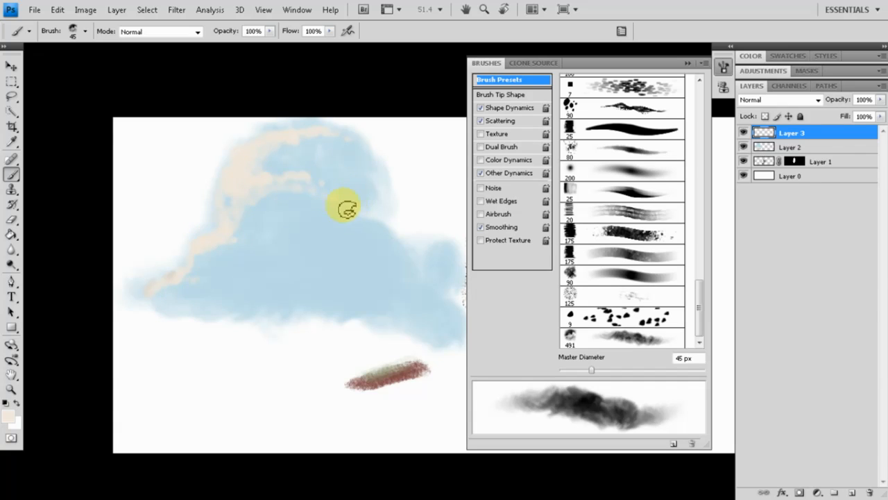
key(bracketright)
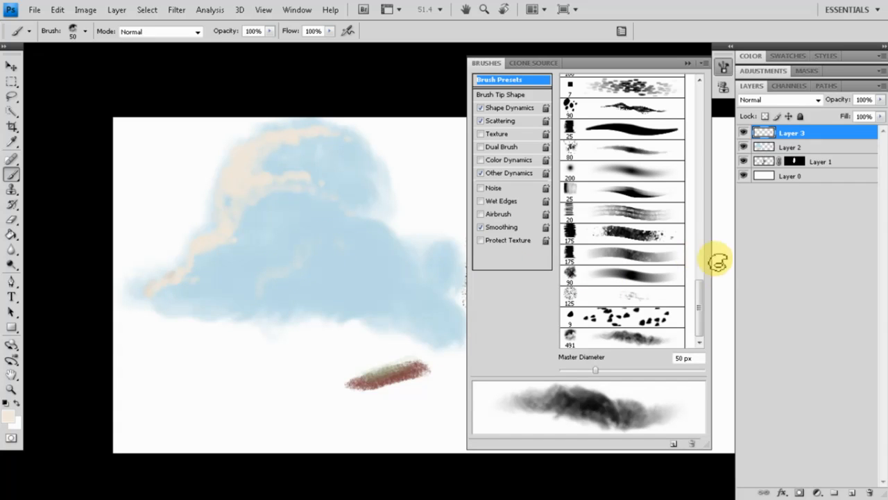
Step: Select the 131 px square brush preset and set the foreground color to dark grey-brown 5c554d
mouse_move(700, 296)
mouse_down()
mouse_move(718, 132)
mouse_move(705, 84)
mouse_move(714, 293)
mouse_move(723, 263)
mouse_move(702, 203)
mouse_up()
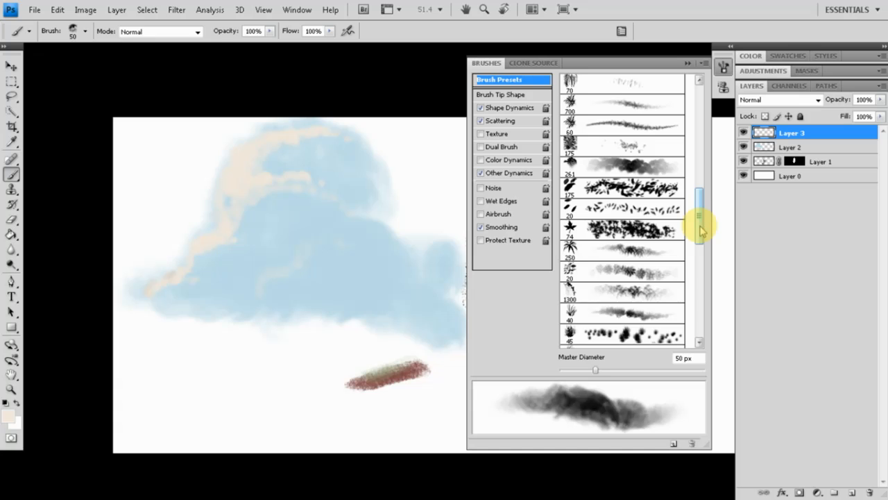
drag(700, 231, 698, 109)
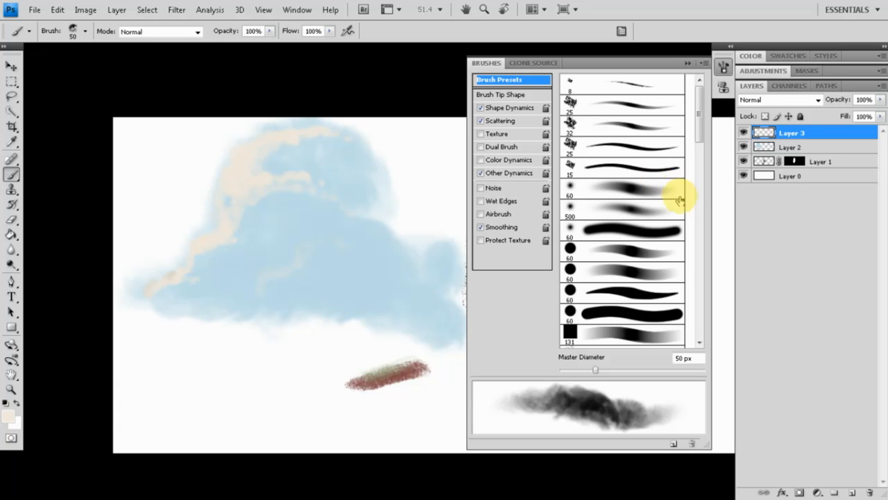
scroll(694, 132, down, 5)
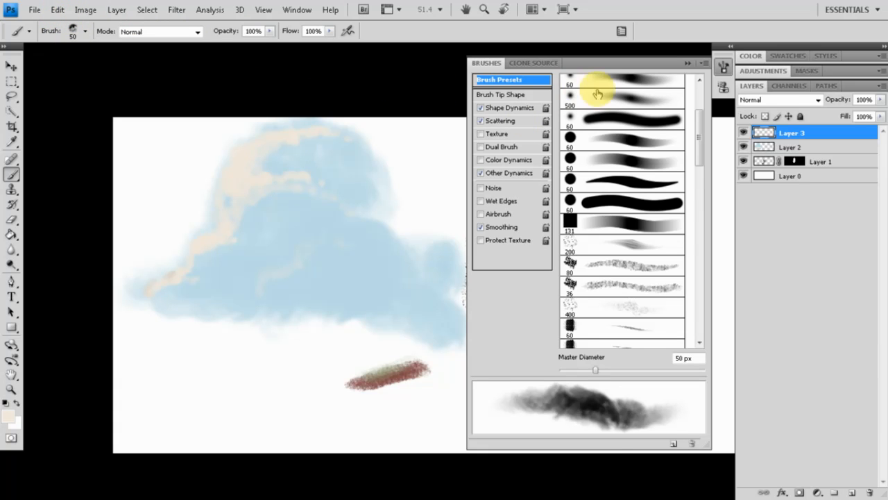
mouse_move(702, 139)
mouse_down()
mouse_move(701, 109)
mouse_move(703, 172)
mouse_move(698, 143)
mouse_move(707, 115)
mouse_up()
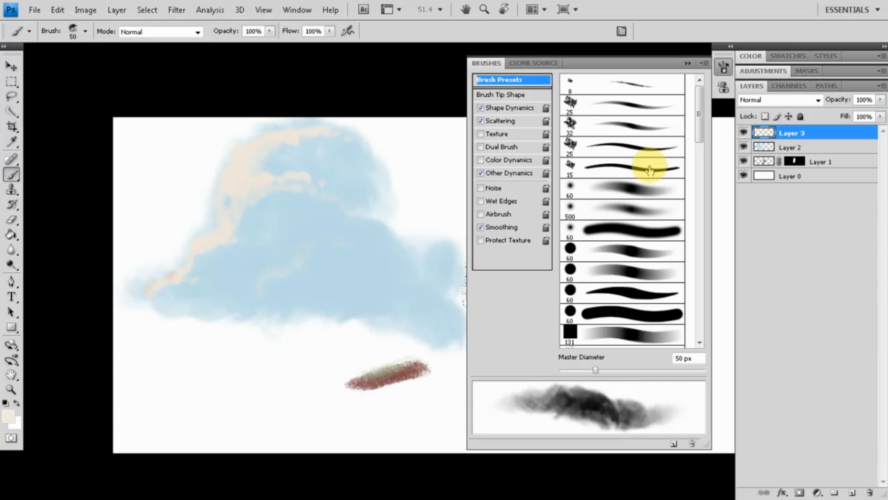
scroll(698, 131, down, 2)
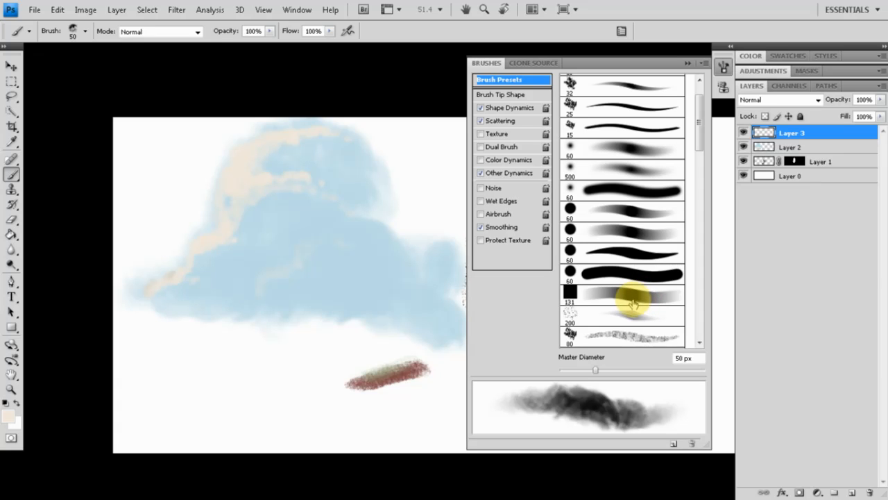
click(639, 295)
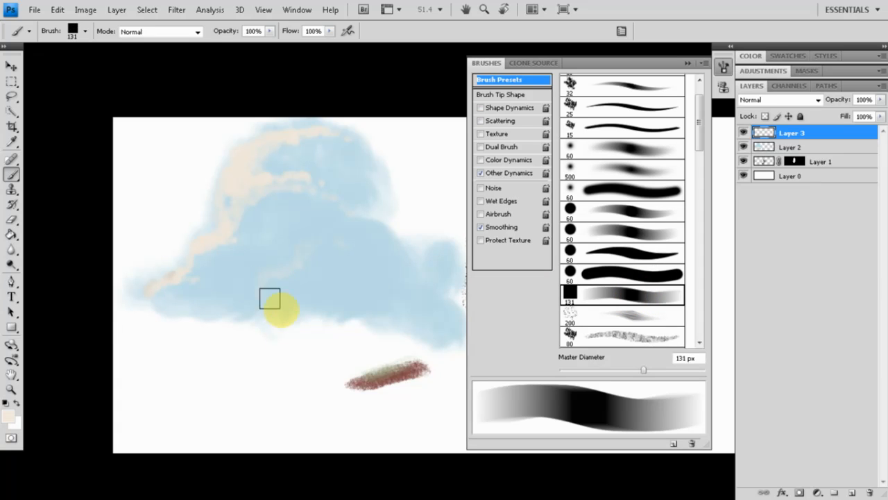
click(8, 414)
click(303, 220)
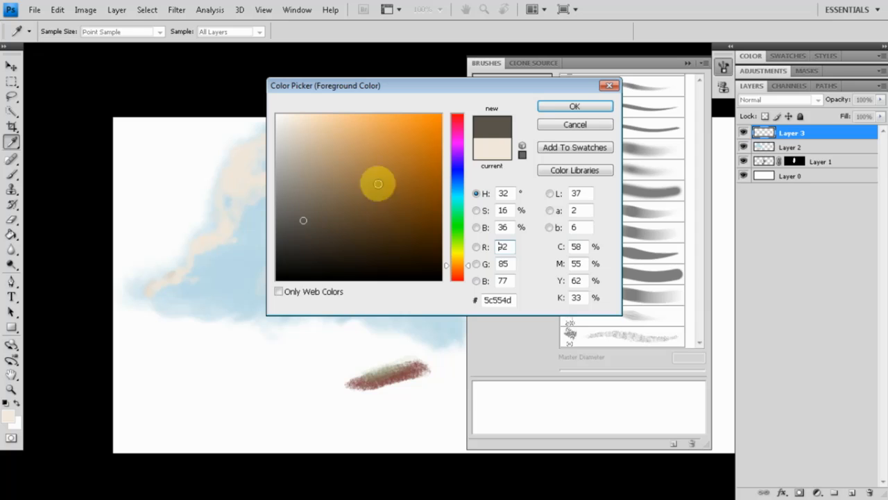
click(562, 106)
Step: Reduce the square brush step by step to 40 px while painting overlapping vertical grey-brown strokes below the cloud
key(bracketleft)
key(bracketleft)
key(bracketleft)
key(bracketleft)
key(bracketleft)
drag(296, 324, 296, 378)
mouse_move(318, 342)
mouse_down()
mouse_move(317, 370)
mouse_move(339, 329)
mouse_move(332, 401)
mouse_up()
key(bracketleft)
key(bracketleft)
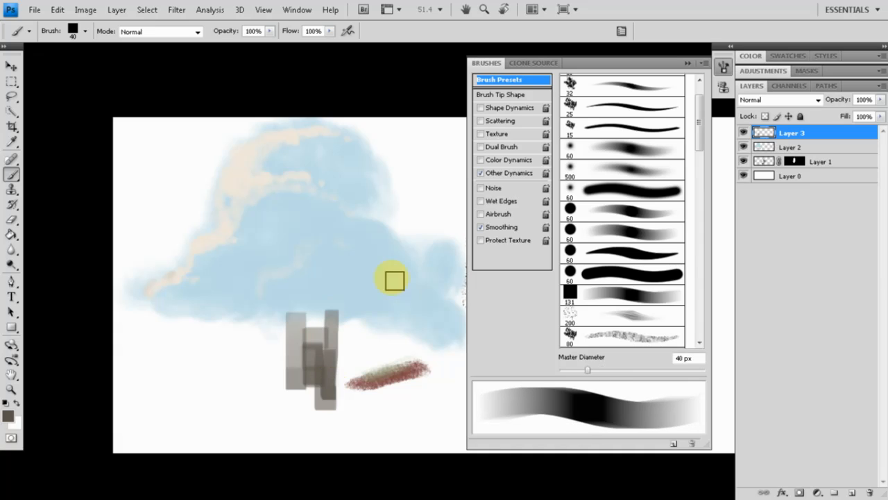
Step: Compare the four hard round 60 px brush presets by selecting each in turn
click(655, 278)
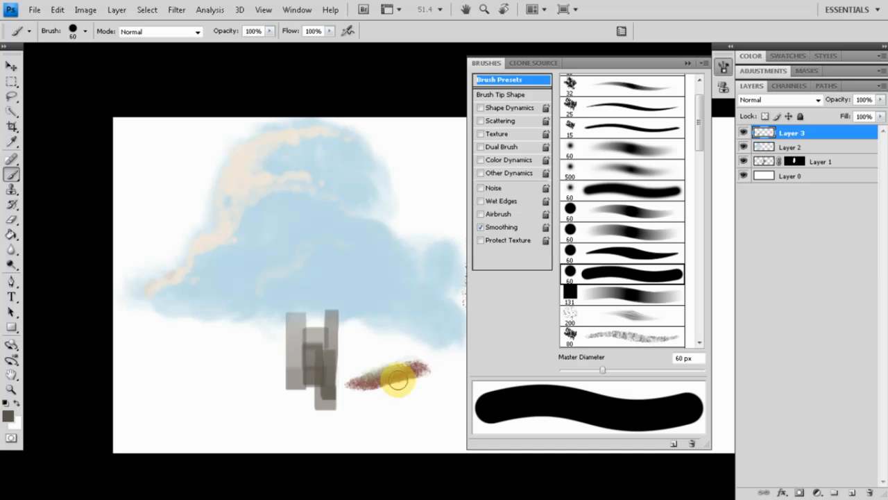
click(641, 254)
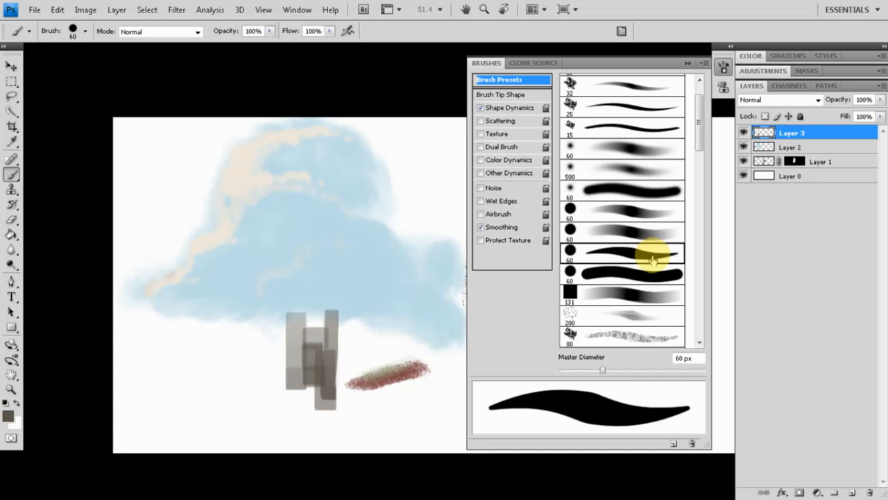
click(651, 233)
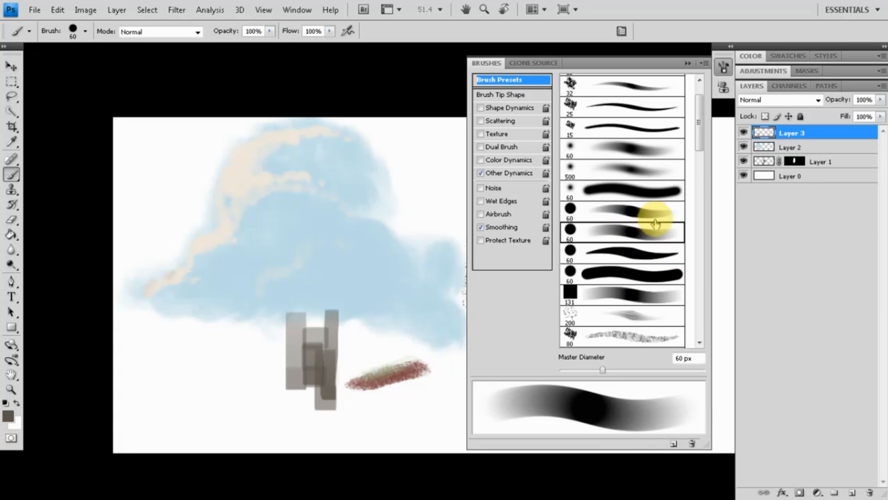
click(637, 212)
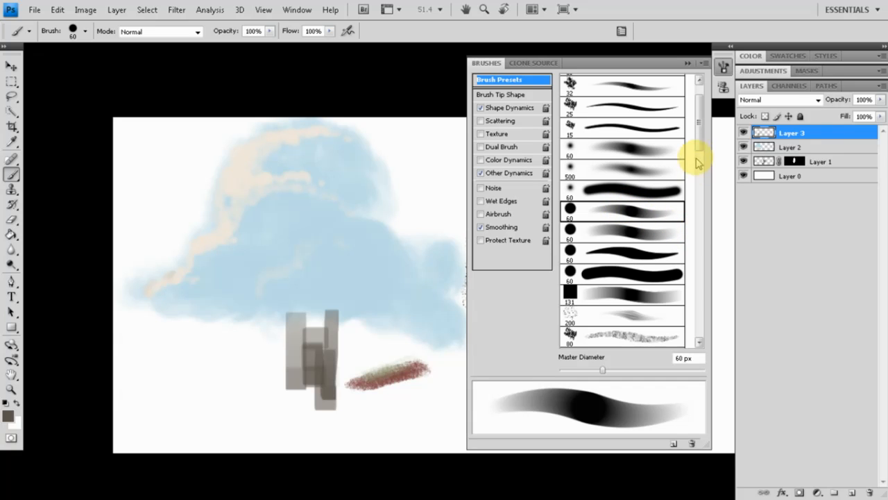
Step: Preview the soft round presets and the 15, 25 and 32 px tapered presets near the beginning of the list
scroll(699, 138, up, 2)
drag(700, 136, 699, 133)
click(648, 204)
click(654, 185)
click(671, 169)
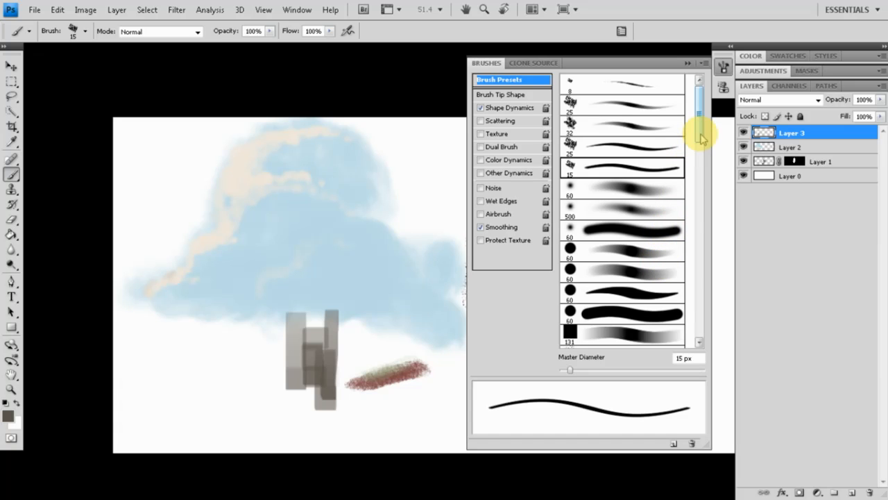
click(654, 147)
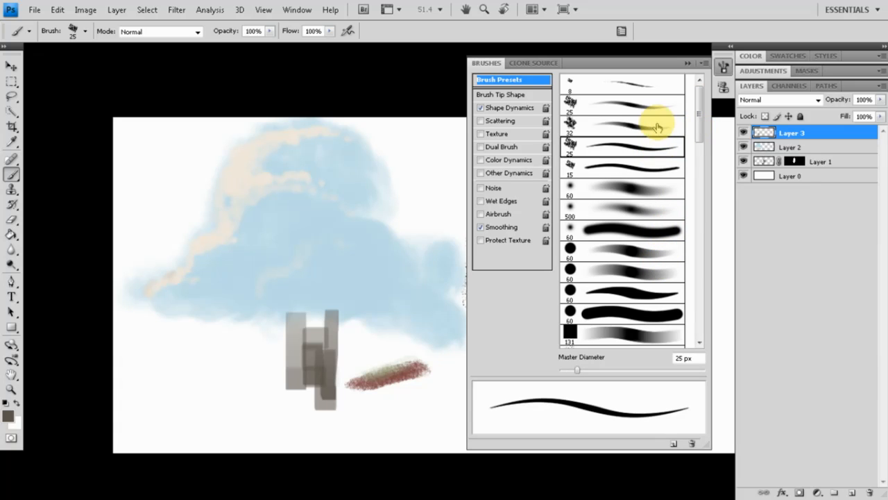
click(659, 126)
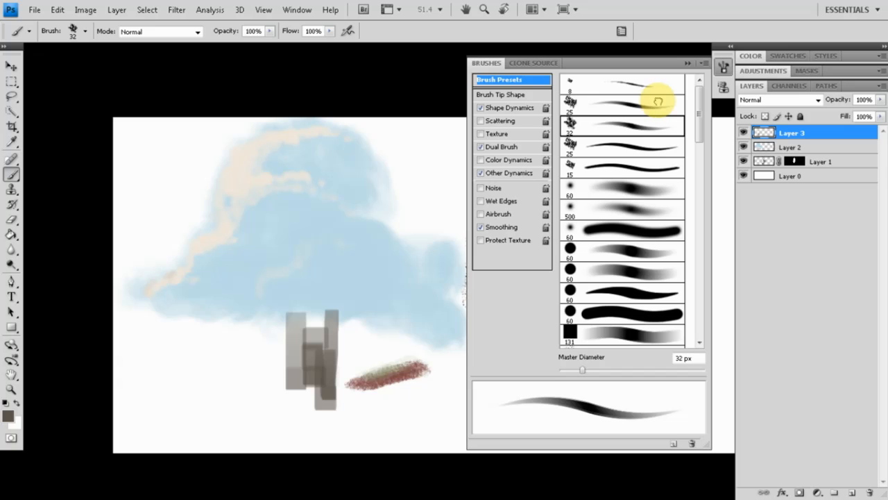
click(664, 104)
Step: Select the 8 px textured preset and sketch thin, loose grey-brown lines below the cloud, beside the vertical blocks
click(662, 89)
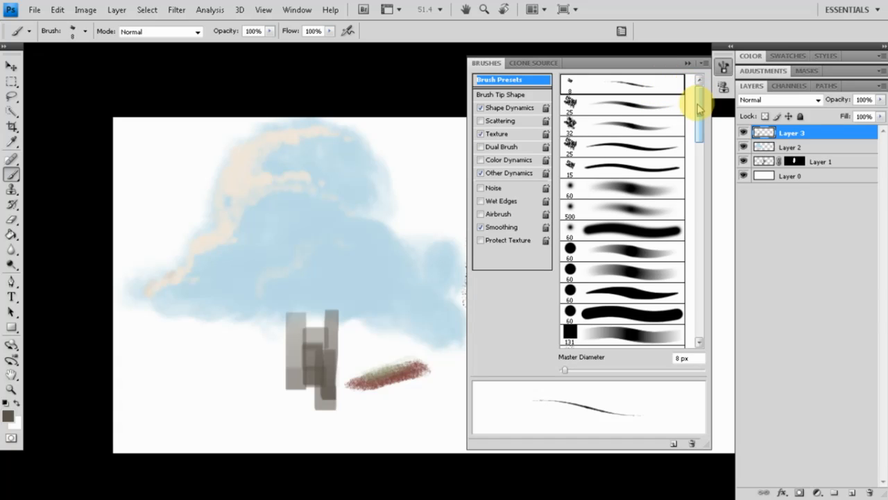
mouse_move(245, 357)
mouse_down()
mouse_move(229, 402)
mouse_move(242, 418)
mouse_move(251, 412)
mouse_move(248, 345)
mouse_move(242, 363)
mouse_move(254, 347)
mouse_move(238, 344)
mouse_move(218, 397)
mouse_move(202, 406)
mouse_move(207, 421)
mouse_move(231, 421)
mouse_move(218, 429)
mouse_move(272, 410)
mouse_move(304, 428)
mouse_move(331, 421)
mouse_up()
key(bracketright)
key(bracketleft)
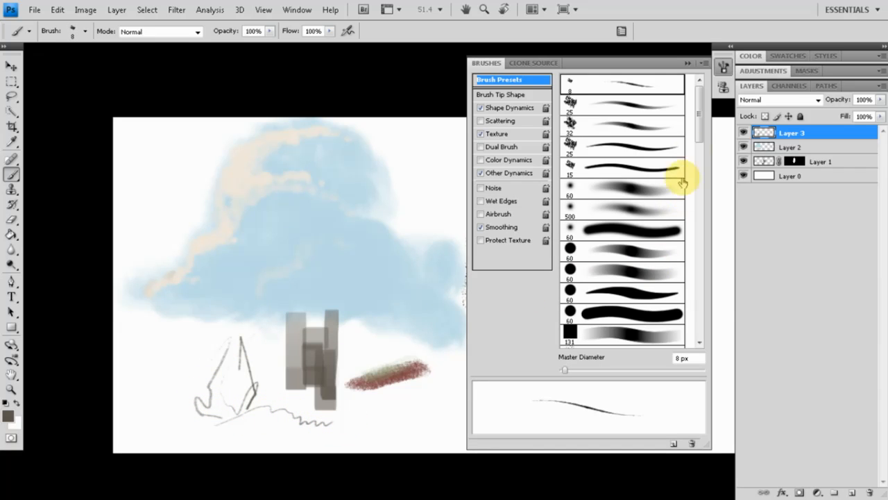
Step: Preview the rough 80 px and 36 px textured brush presets
mouse_move(698, 118)
mouse_down()
mouse_move(698, 143)
mouse_move(697, 123)
mouse_move(702, 138)
mouse_move(664, 119)
mouse_move(703, 154)
mouse_up()
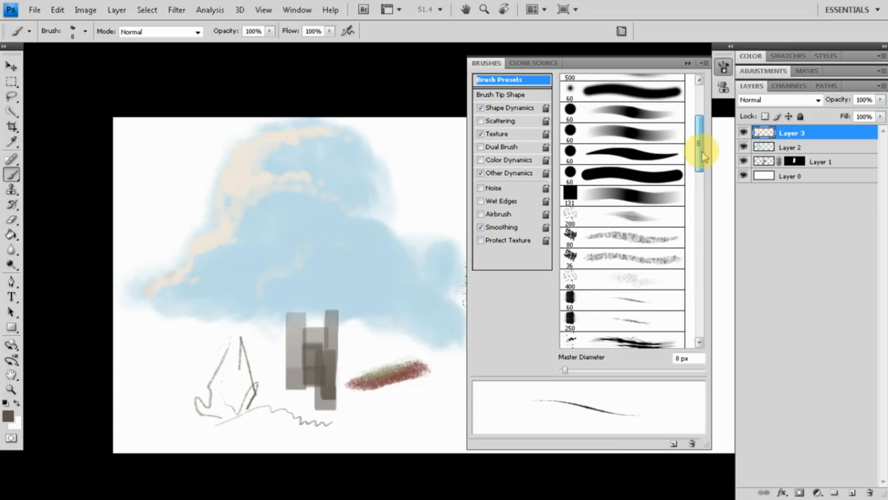
click(663, 242)
click(656, 261)
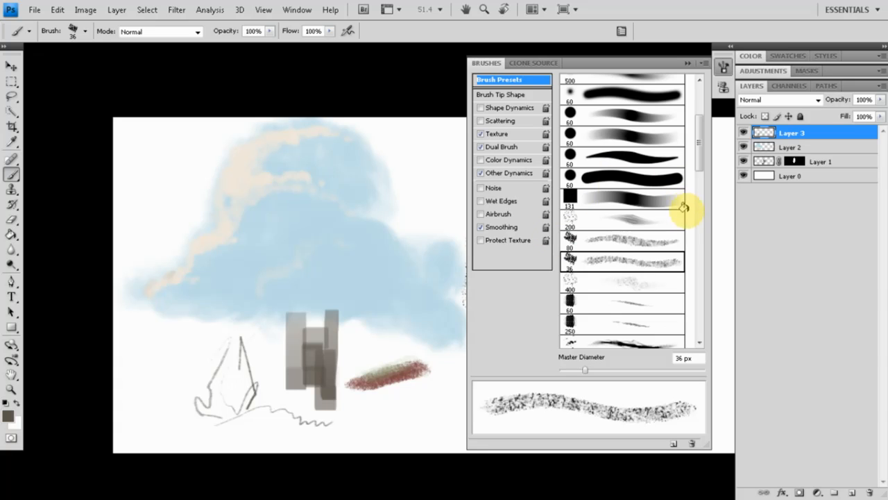
Step: Select the speckled 175 px preset and paint broad, rough grey-brown texture over the vertical blocks and the red and green stroke
mouse_move(699, 171)
mouse_down()
mouse_move(698, 159)
mouse_move(694, 214)
mouse_up()
mouse_move(696, 244)
mouse_down()
mouse_move(684, 264)
mouse_move(698, 252)
mouse_move(698, 326)
mouse_up()
click(639, 238)
mouse_move(294, 369)
mouse_down()
mouse_move(416, 344)
mouse_move(277, 363)
mouse_move(402, 357)
mouse_move(375, 389)
mouse_up()
mouse_move(399, 437)
mouse_down()
mouse_move(347, 412)
mouse_move(440, 354)
mouse_up()
mouse_move(698, 301)
mouse_down()
mouse_move(698, 314)
mouse_move(699, 103)
mouse_move(717, 313)
mouse_up()
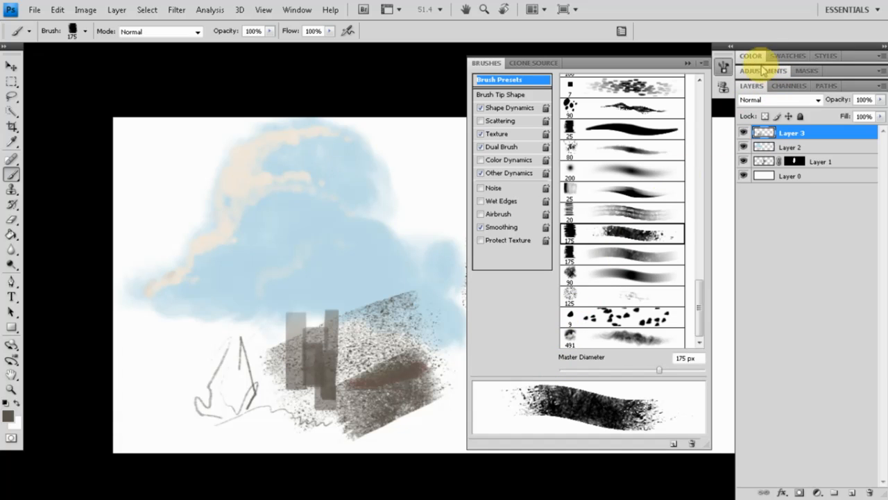
Step: Cycle through the open windows to the Producer Control Bar
key(alt+Tab)
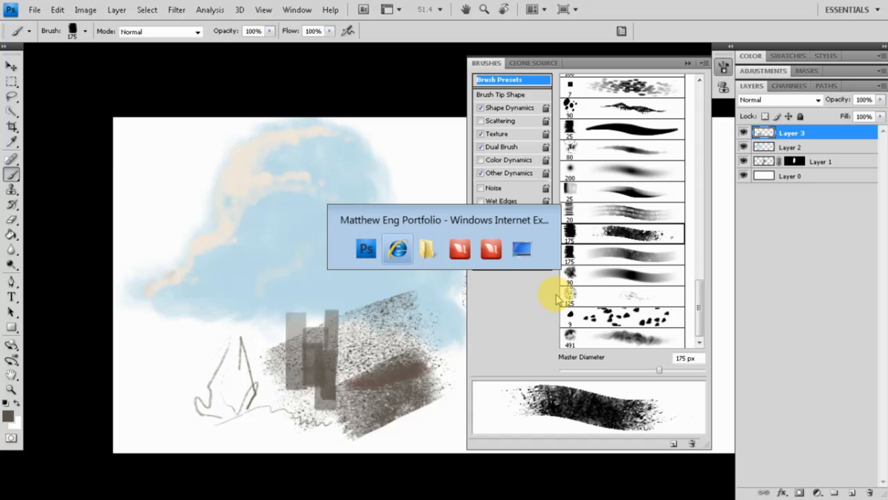
key(alt+Tab)
key(alt+Tab)
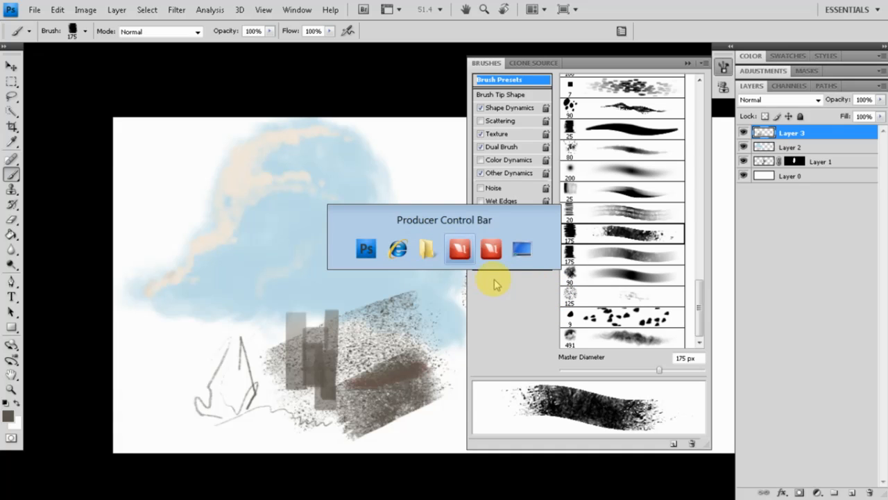